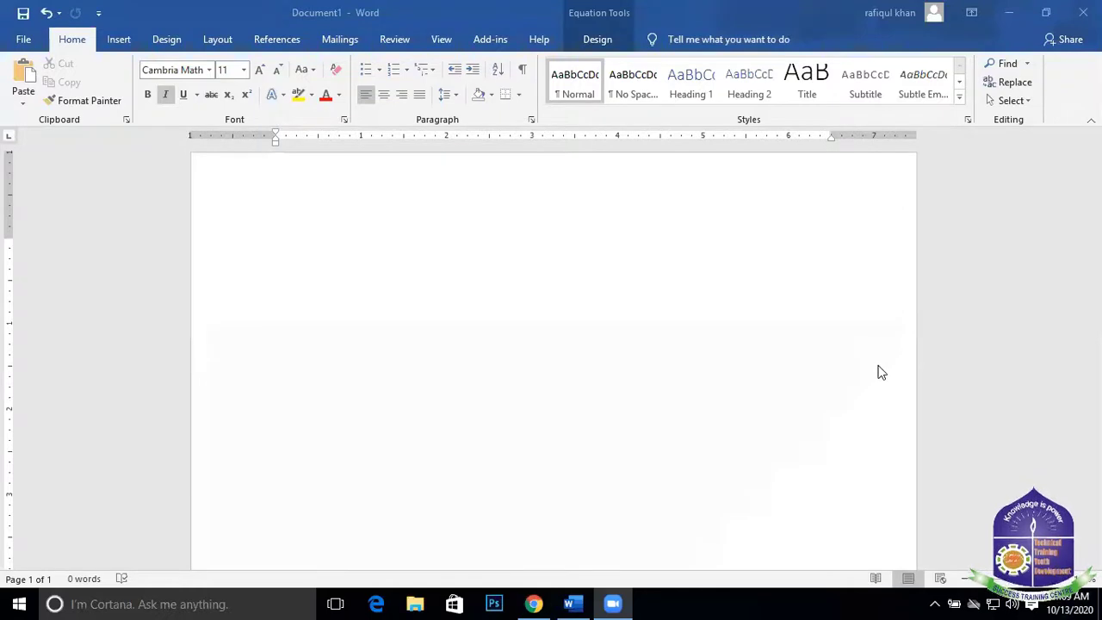
# Delete the empty equation placeholder so the page is blank for normal text
pyautogui.click(374, 289)
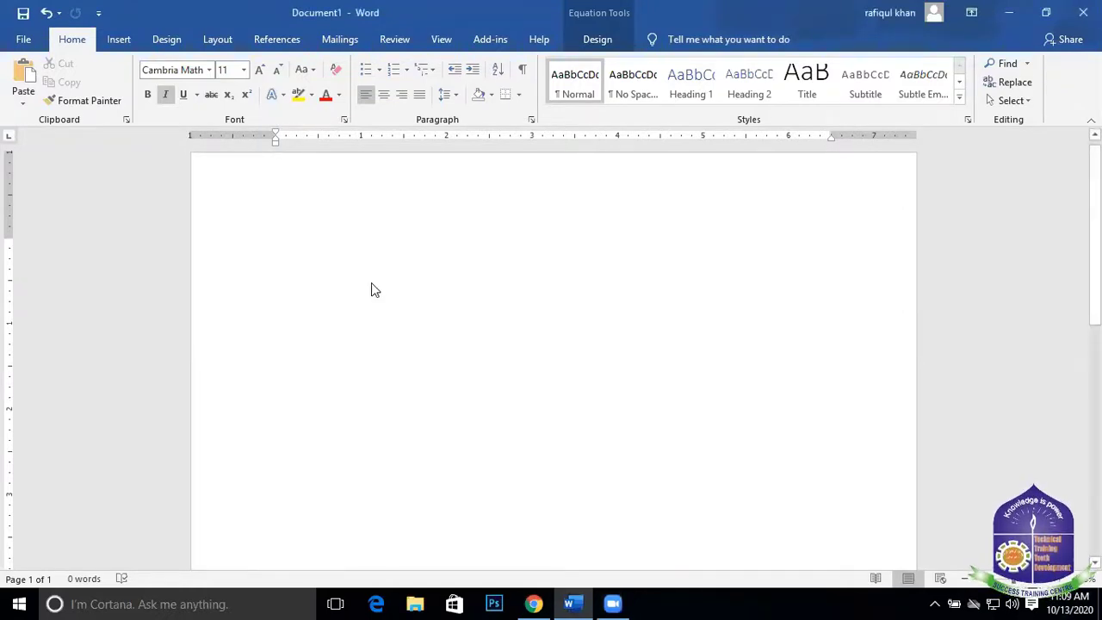
pyautogui.write('s')
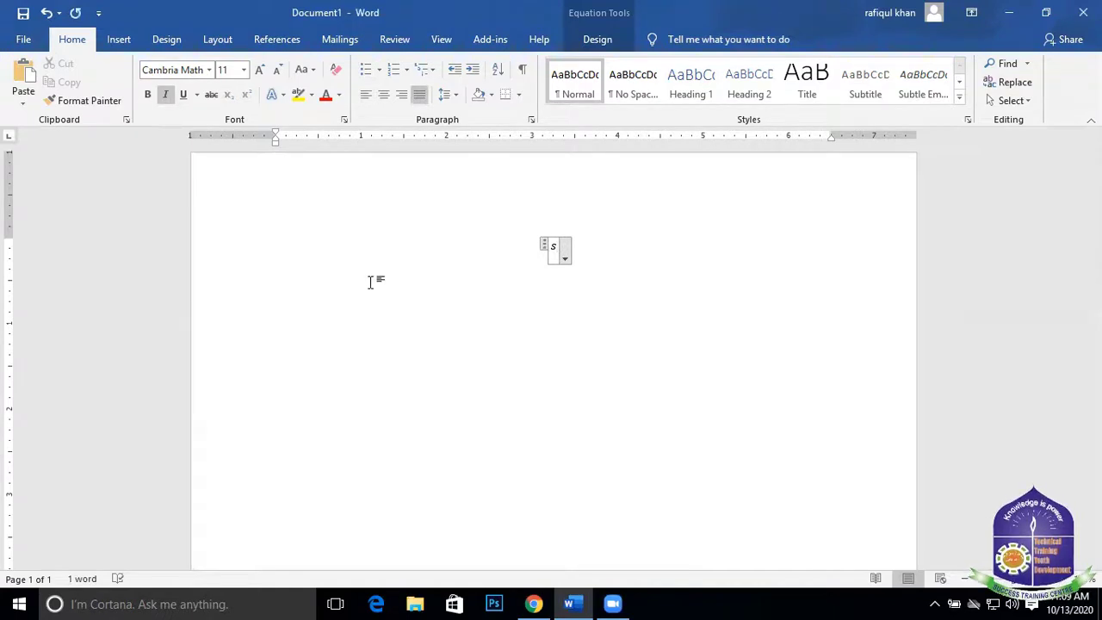
pyautogui.press('BackSpace')
pyautogui.press('BackSpace')
pyautogui.press('BackSpace')
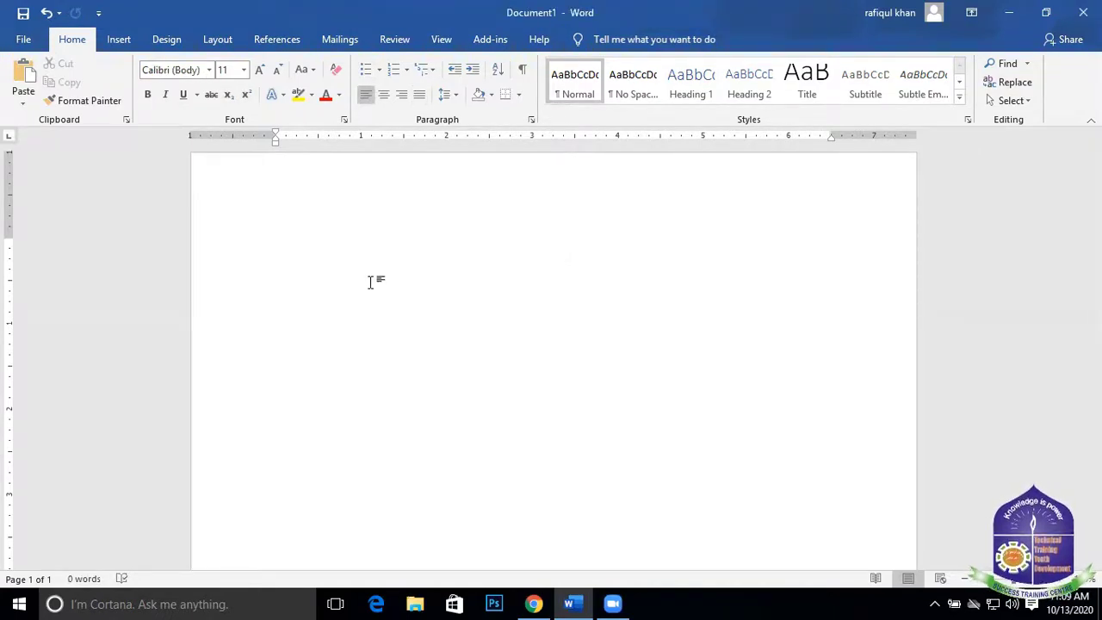
# Write the text "Success Training Center" on the first line of the blank page
pyautogui.write('su')
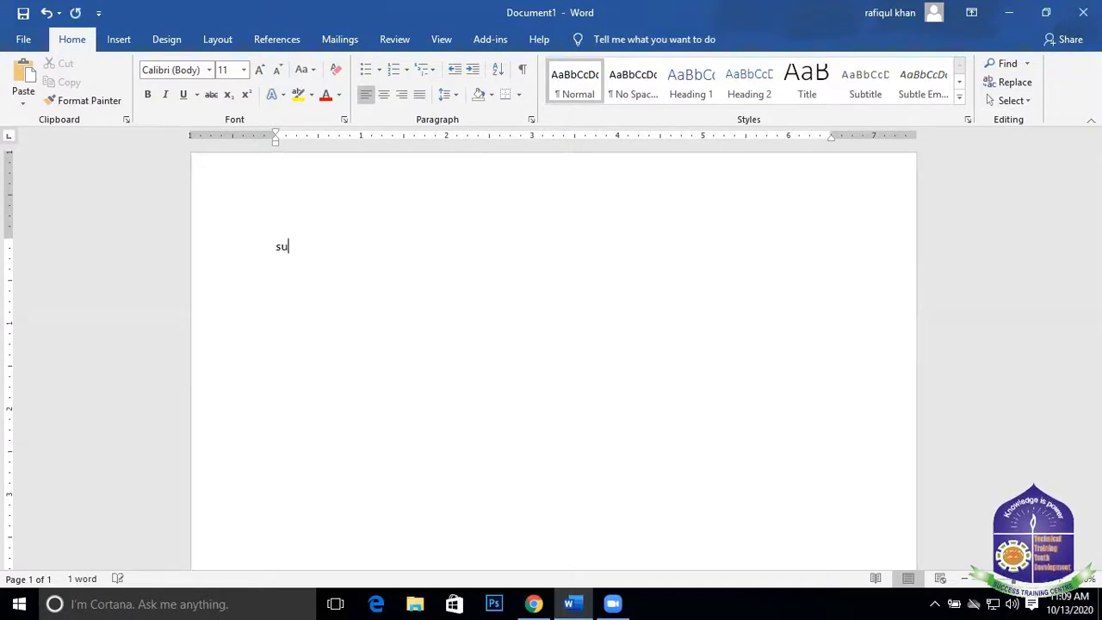
pyautogui.write('cces')
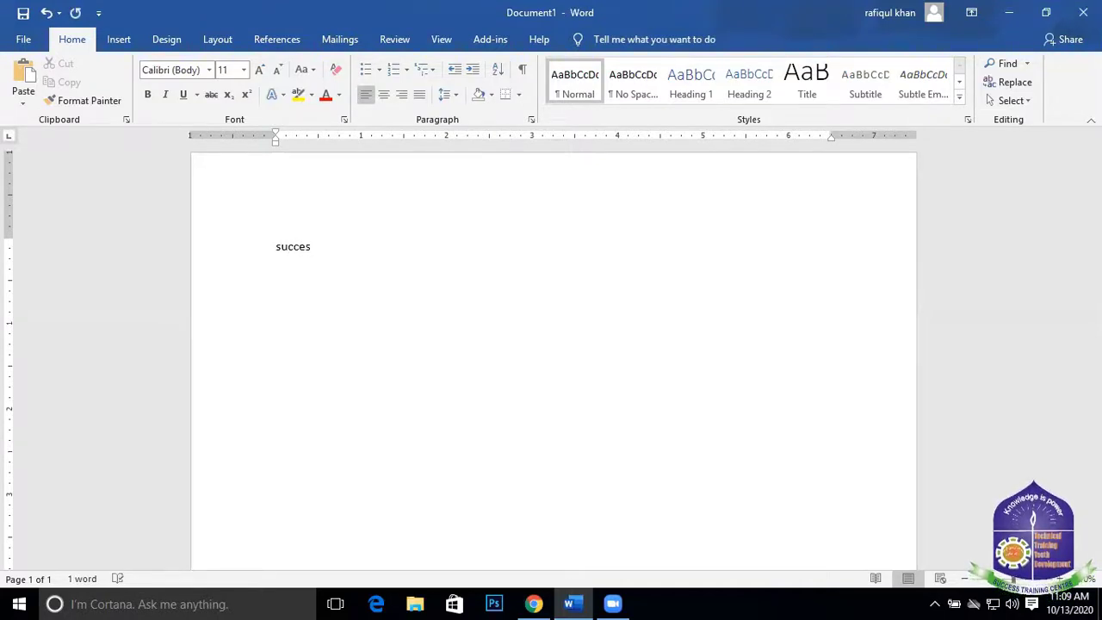
pyautogui.write('s ')
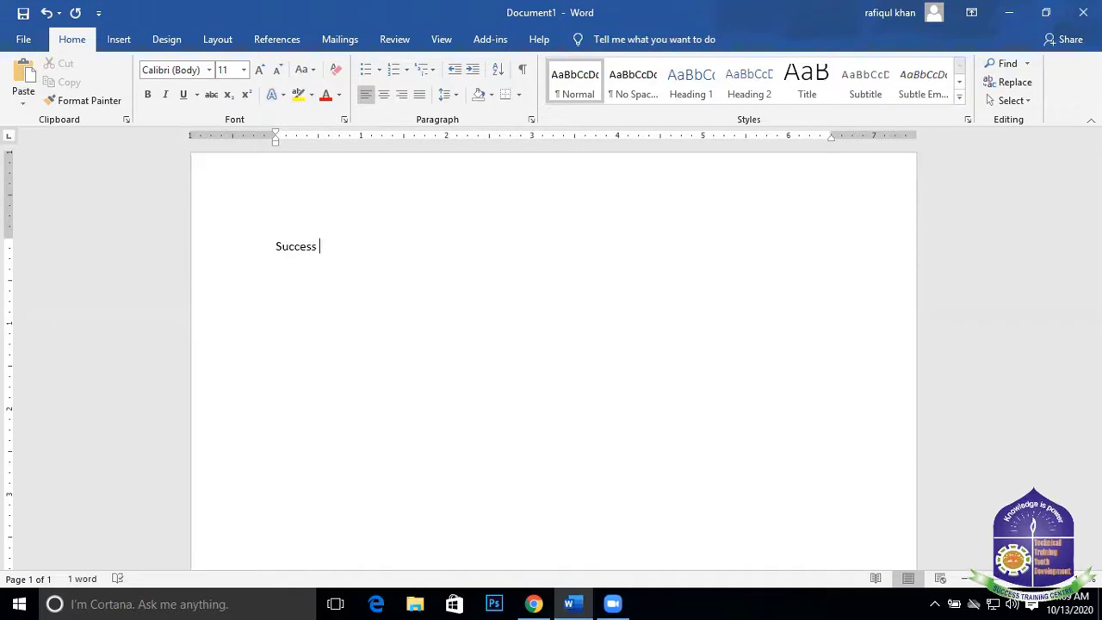
pyautogui.write('Trsa')
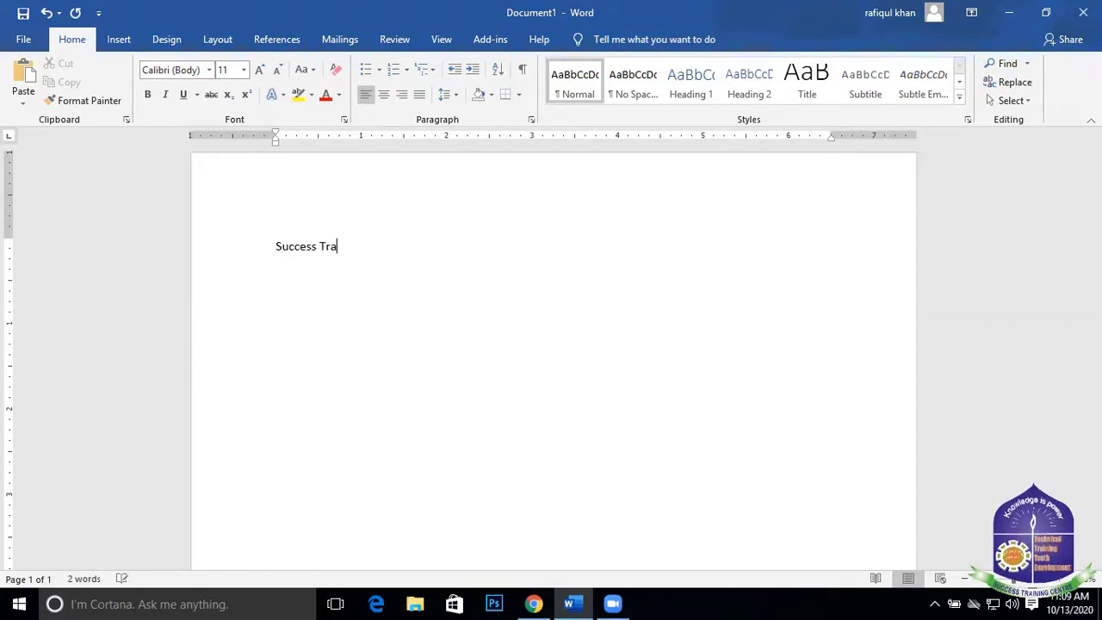
pyautogui.write('nin')
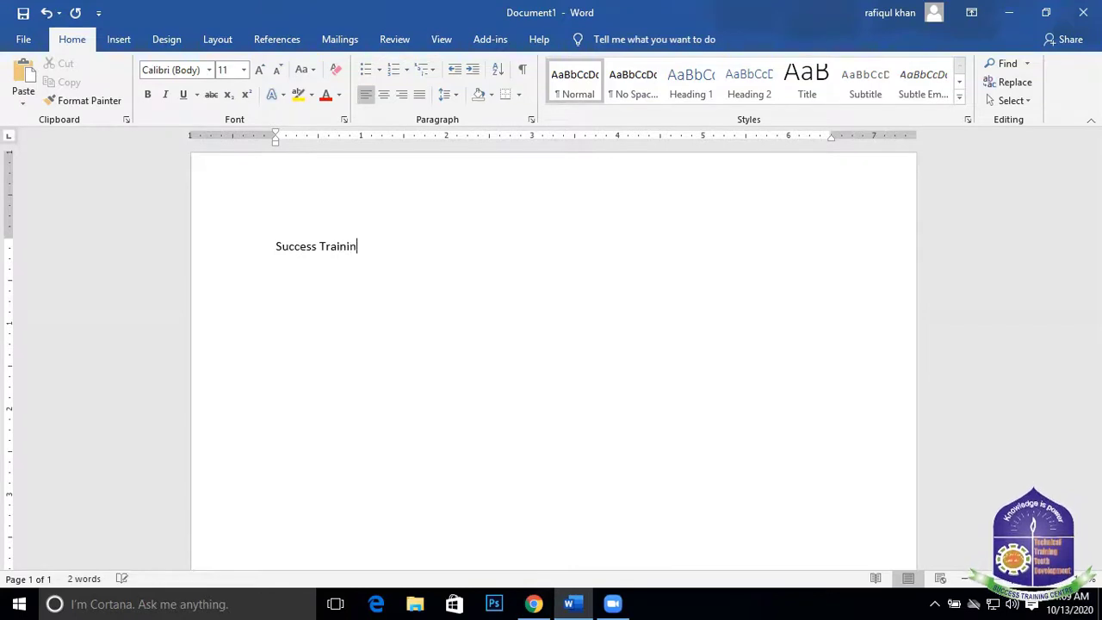
pyautogui.write('g ')
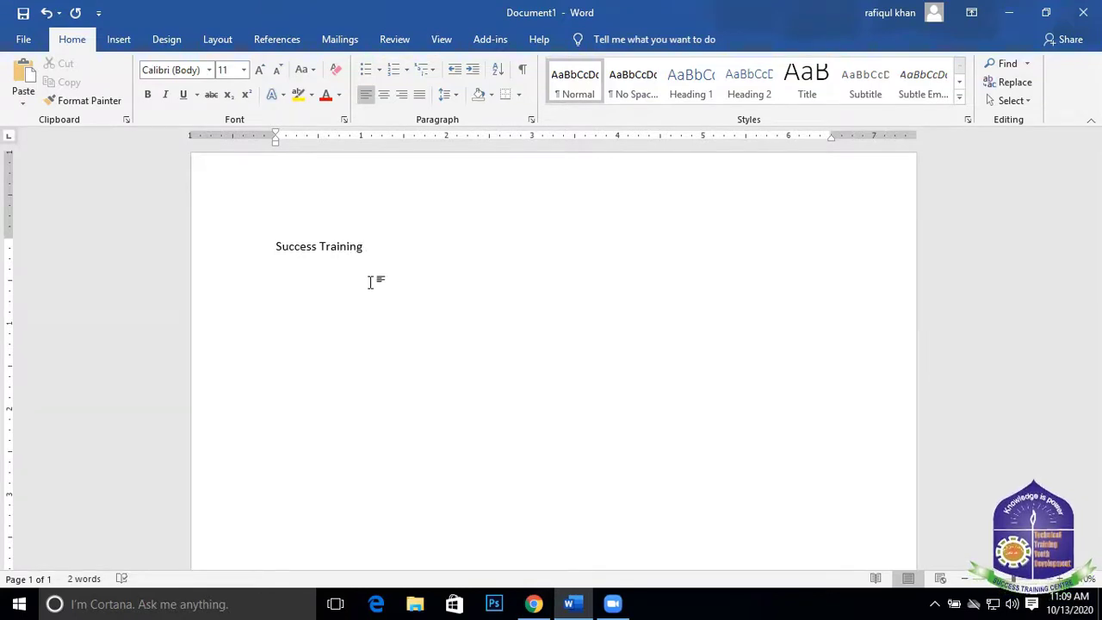
pyautogui.write('Ce')
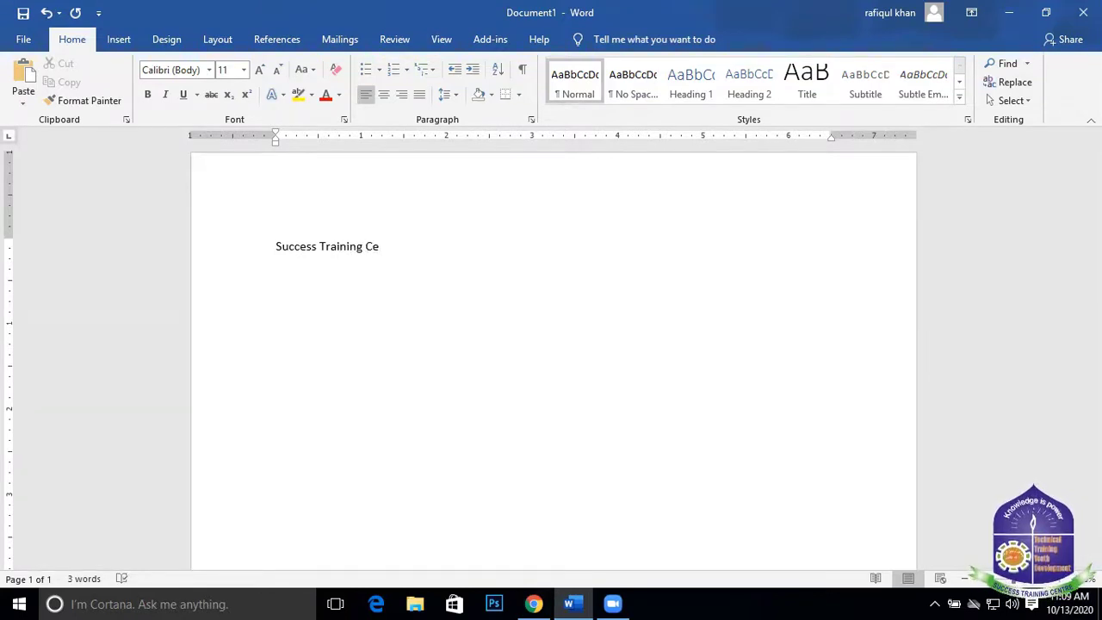
pyautogui.write('nter')
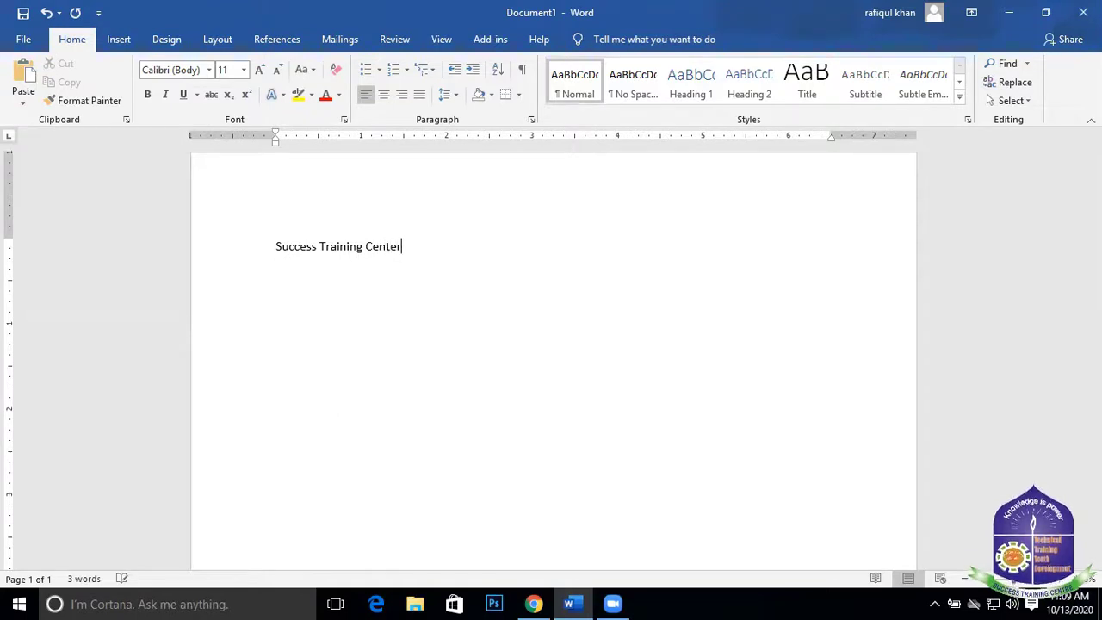
# Enlarge the "Success Training Center" text to font size 39
pyautogui.hotkey('ctrl', 'a')
pyautogui.hotkey('ctrl', 'c')
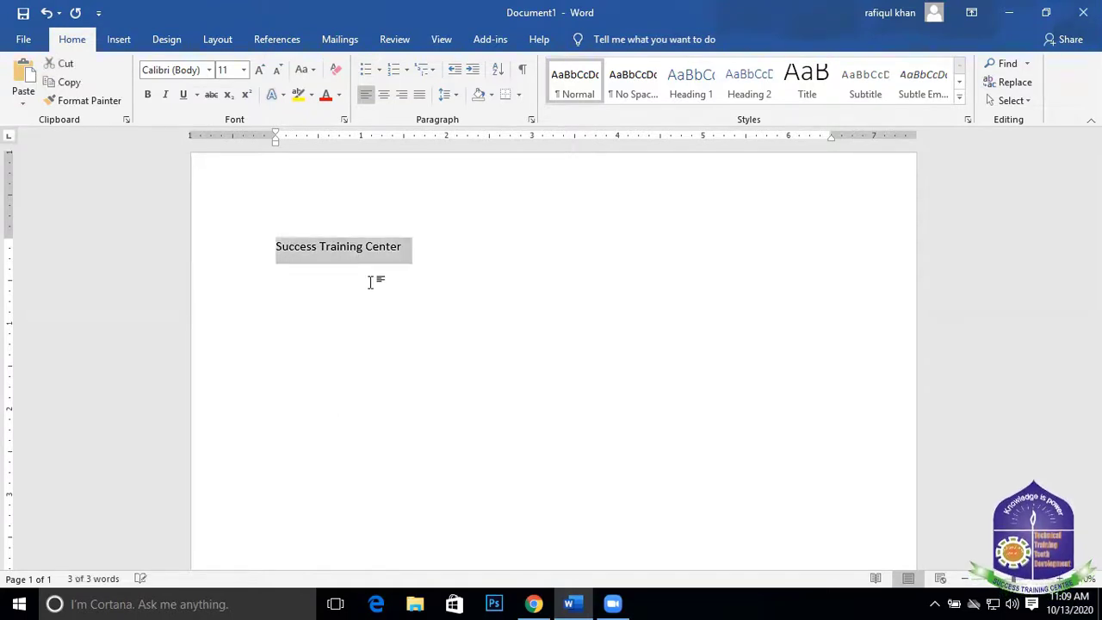
pyautogui.hotkey('ctrl', ']')
pyautogui.hotkey('ctrl', ']')
pyautogui.hotkey('ctrl', ']')
pyautogui.hotkey('ctrl', ']')
pyautogui.hotkey('ctrl', ']')
pyautogui.hotkey('ctrl', ']')
pyautogui.hotkey('ctrl', ']')
pyautogui.hotkey('ctrl', ']')
pyautogui.hotkey('ctrl', ']')
pyautogui.hotkey('ctrl', ']')
pyautogui.hotkey('ctrl', ']')
pyautogui.hotkey('ctrl', ']')
pyautogui.hotkey('ctrl', ']')
pyautogui.hotkey('ctrl', ']')
pyautogui.hotkey('ctrl', ']')
pyautogui.hotkey('ctrl', ']')
pyautogui.hotkey('ctrl', ']')
pyautogui.hotkey('ctrl', ']')
pyautogui.hotkey('ctrl', ']')
pyautogui.hotkey('ctrl', ']')
pyautogui.hotkey('ctrl', ']')
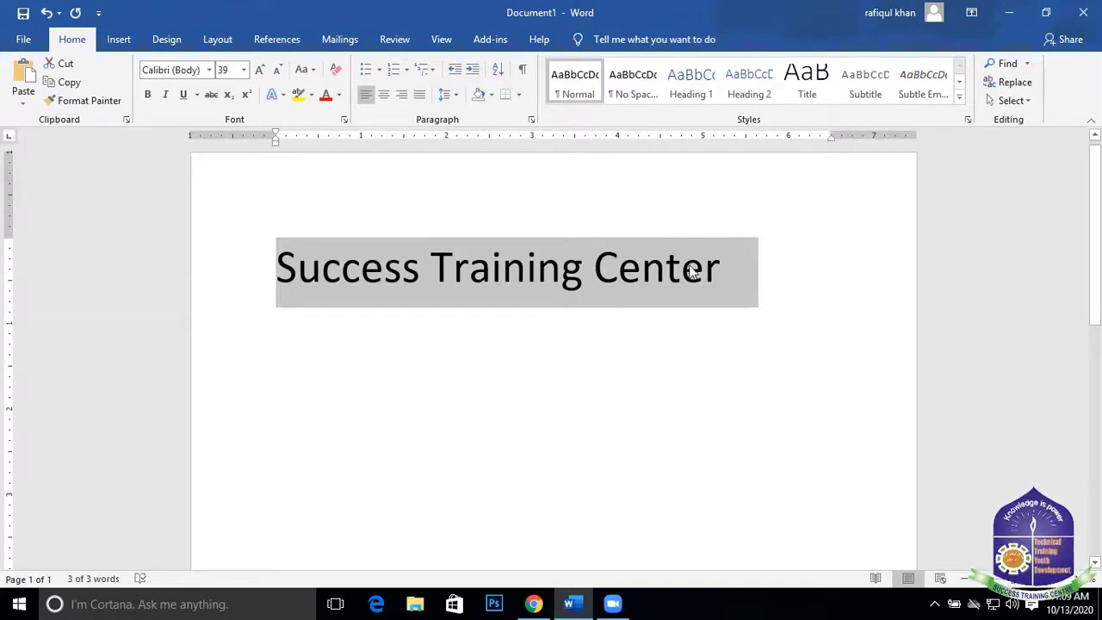
pyautogui.click(752, 262)
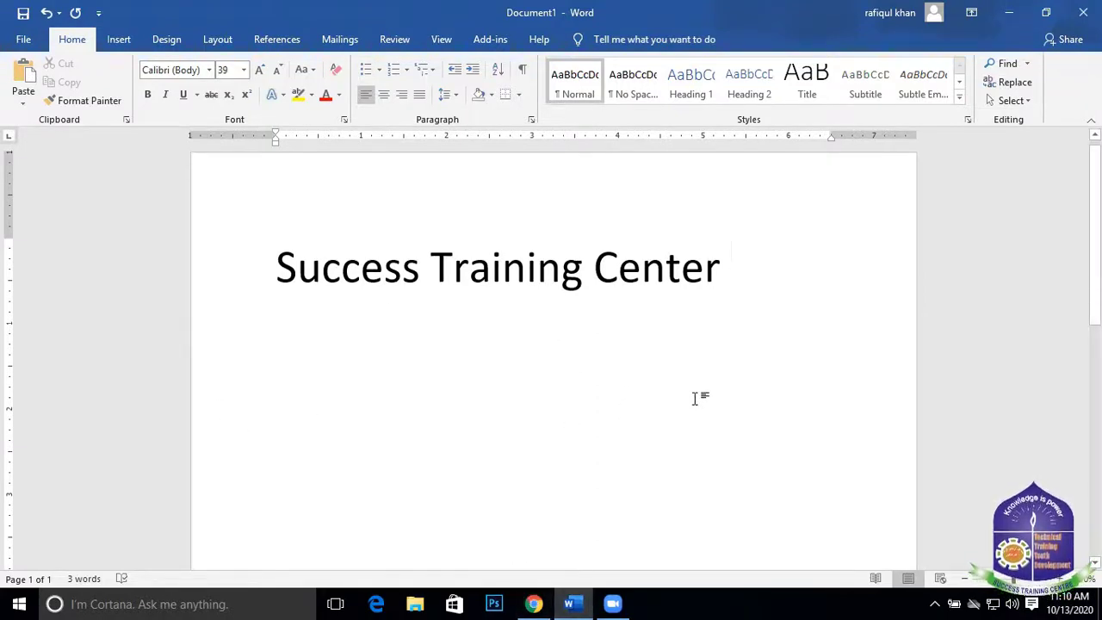
# Duplicate the "Success Training Center" line so that it appears on four consecutive lines
pyautogui.moveTo(273, 267); pyautogui.dragTo(721, 291)
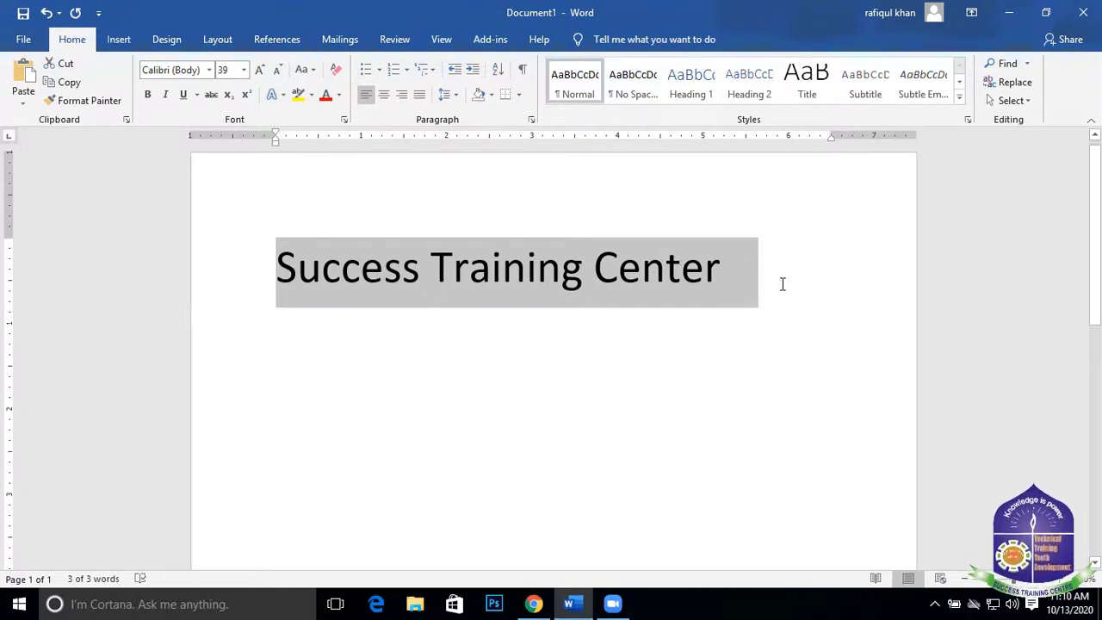
pyautogui.hotkey('ctrl', 'v')
pyautogui.hotkey('ctrl', 'v')
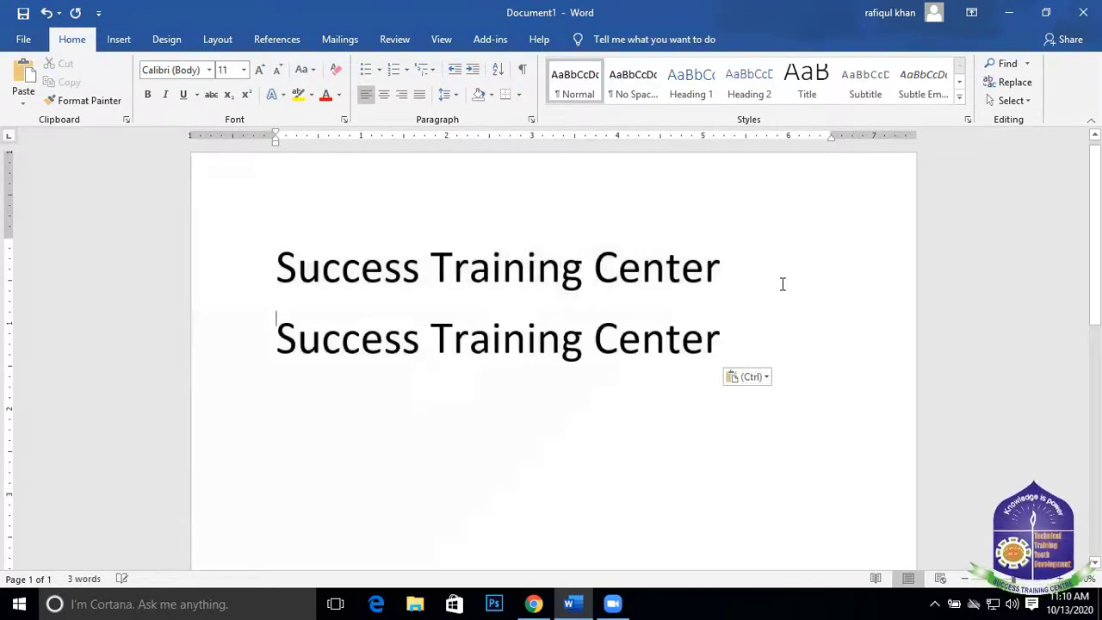
pyautogui.hotkey('ctrl', 'v')
pyautogui.hotkey('ctrl', 'v')
pyautogui.hotkey('ctrl', 'v')
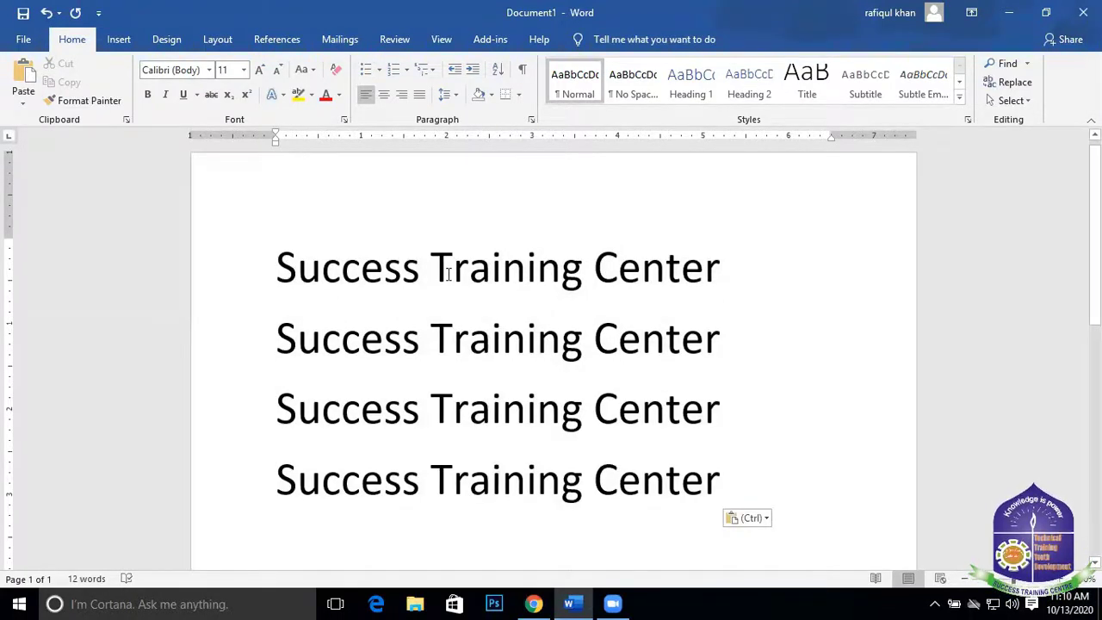
pyautogui.moveTo(275, 267); pyautogui.dragTo(756, 278)
pyautogui.click(809, 373)
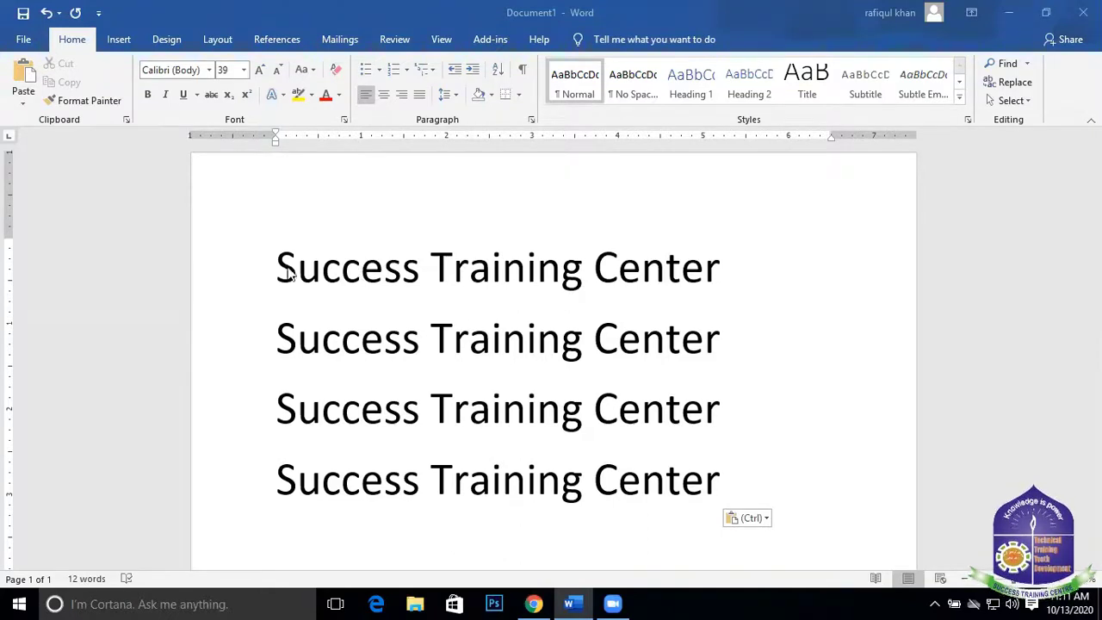
pyautogui.moveTo(371, 267); pyautogui.dragTo(652, 291)
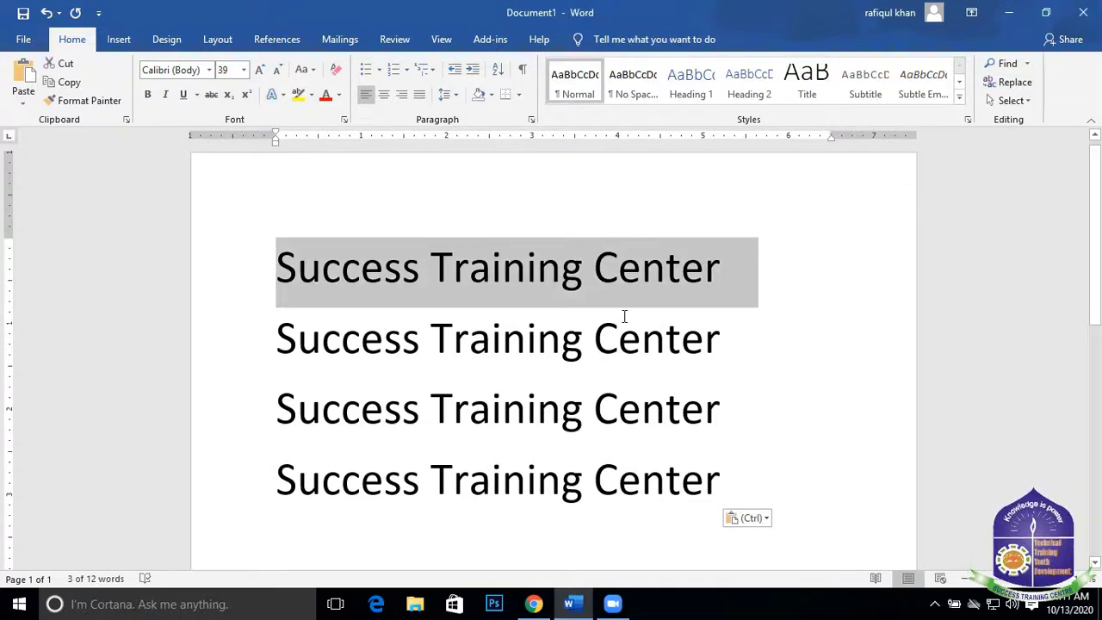
pyautogui.click(325, 272)
pyautogui.moveTo(276, 272); pyautogui.dragTo(420, 269)
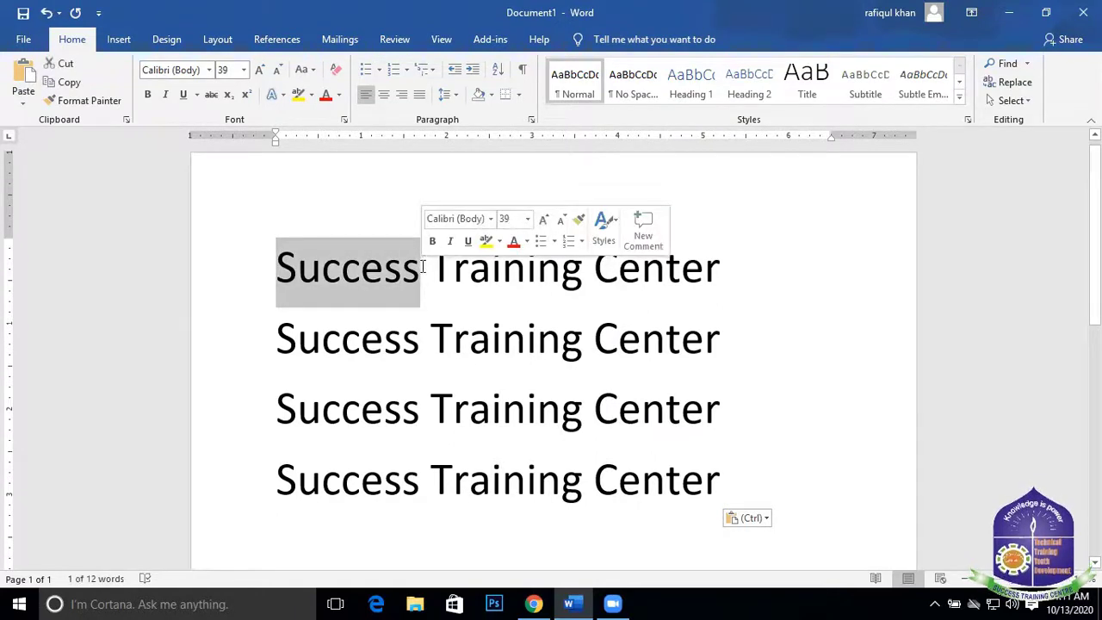
pyautogui.click(423, 267)
pyautogui.moveTo(423, 267); pyautogui.dragTo(435, 268)
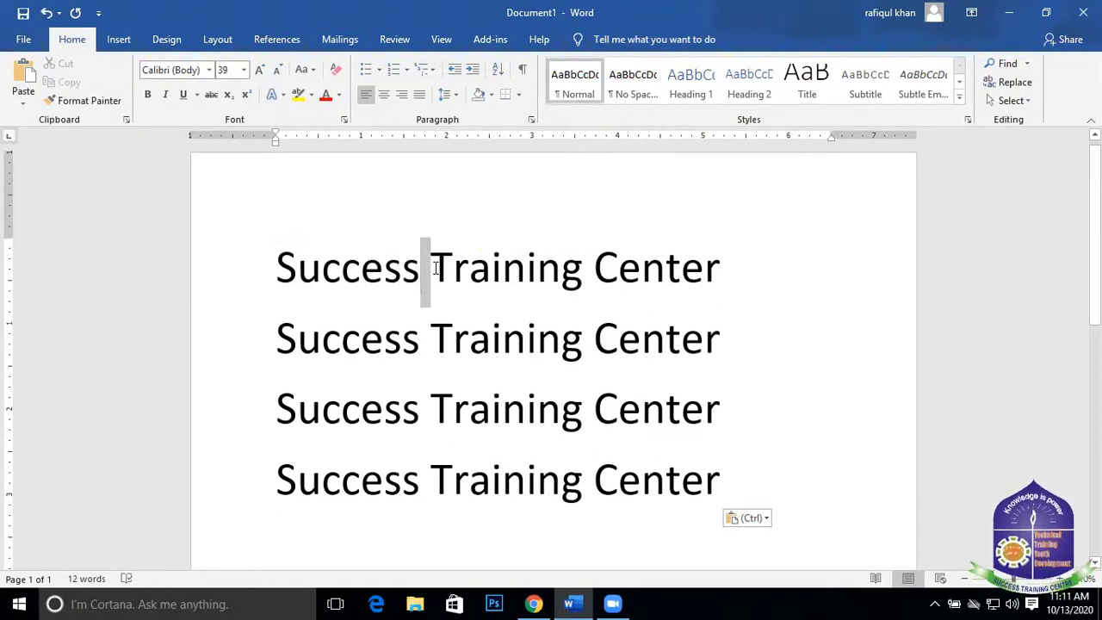
pyautogui.click(468, 286)
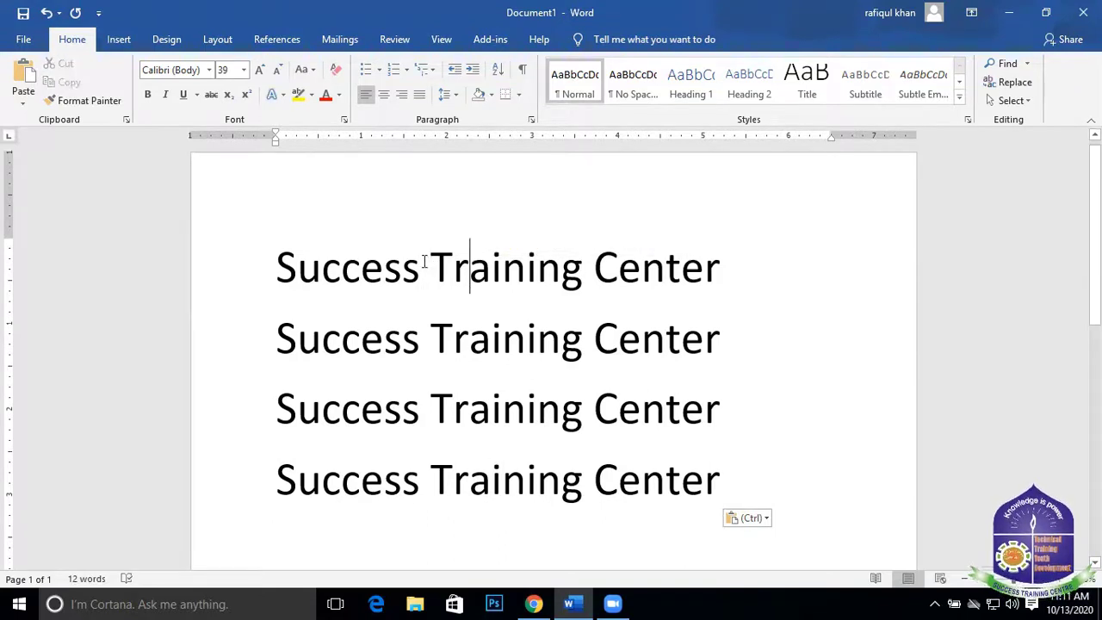
pyautogui.moveTo(432, 268); pyautogui.dragTo(648, 280)
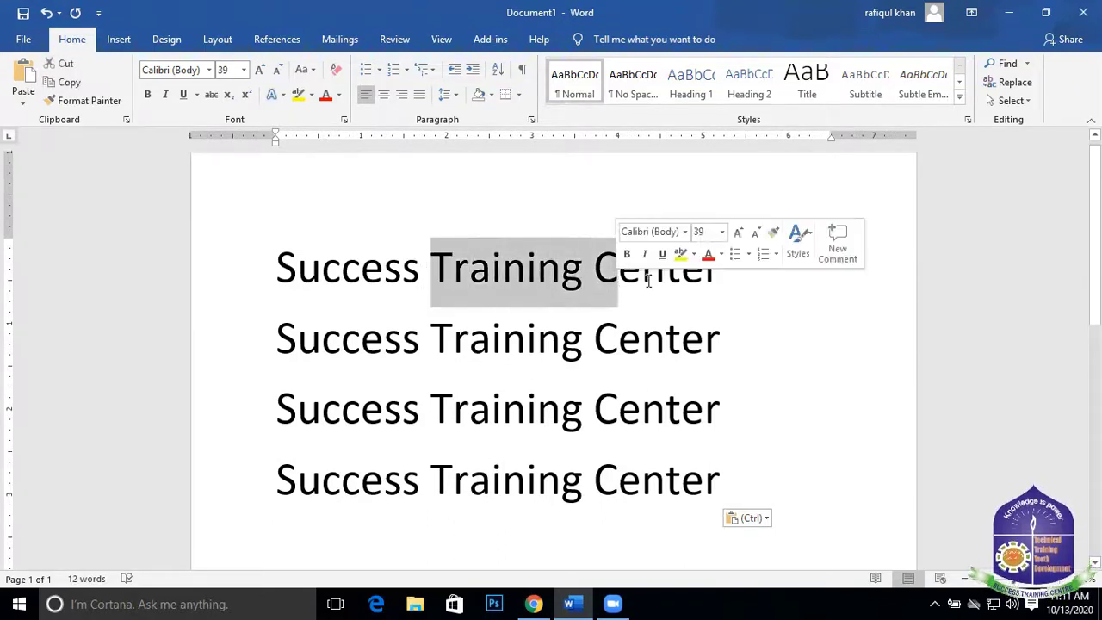
pyautogui.click(680, 277)
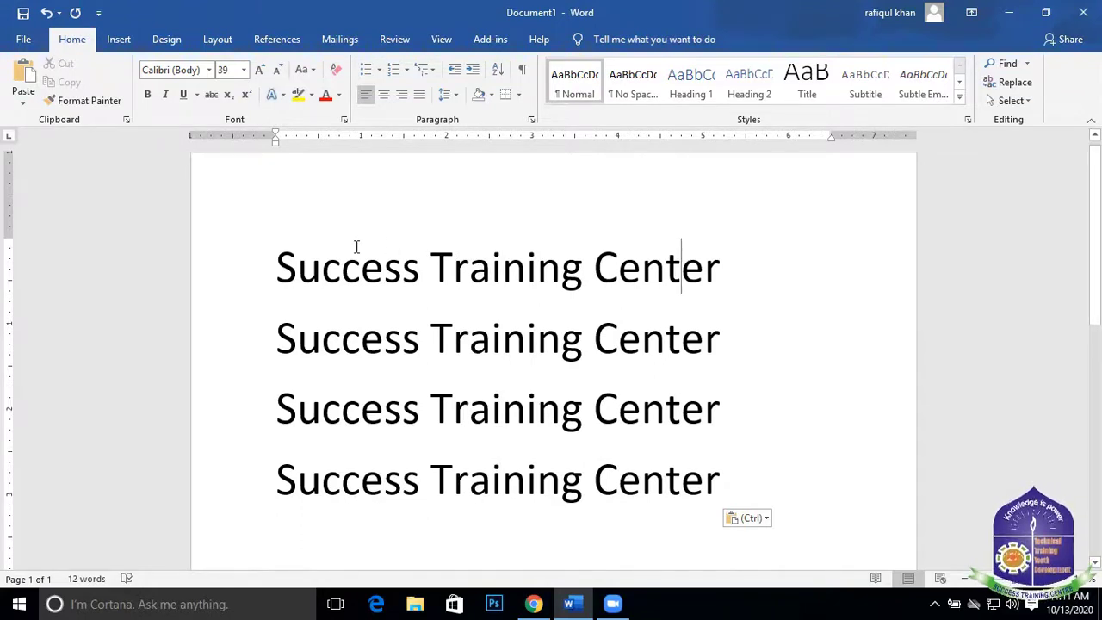
# Select all four "Success Training Center" lines and set their line spacing to 1.0
pyautogui.moveTo(276, 274); pyautogui.dragTo(728, 498)
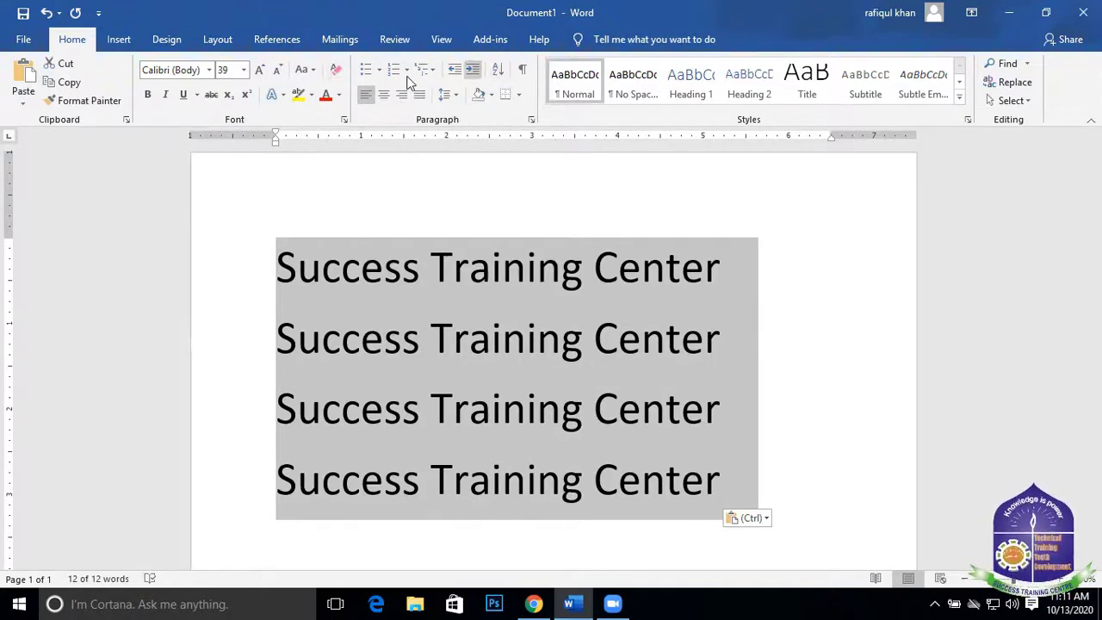
pyautogui.click(457, 99)
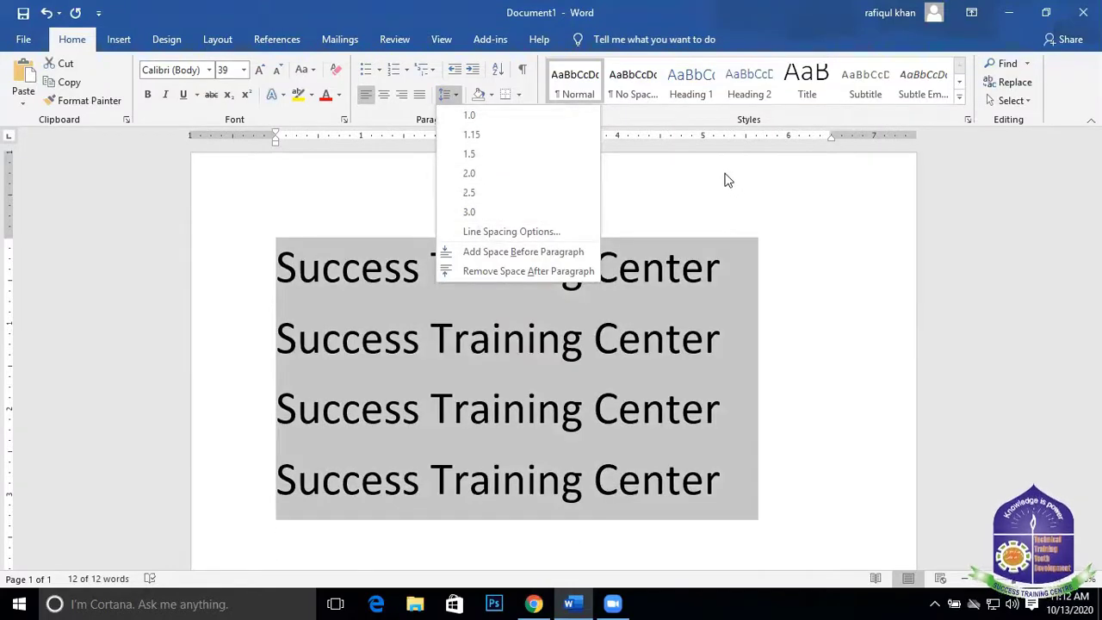
pyautogui.click(713, 177)
pyautogui.click(458, 99)
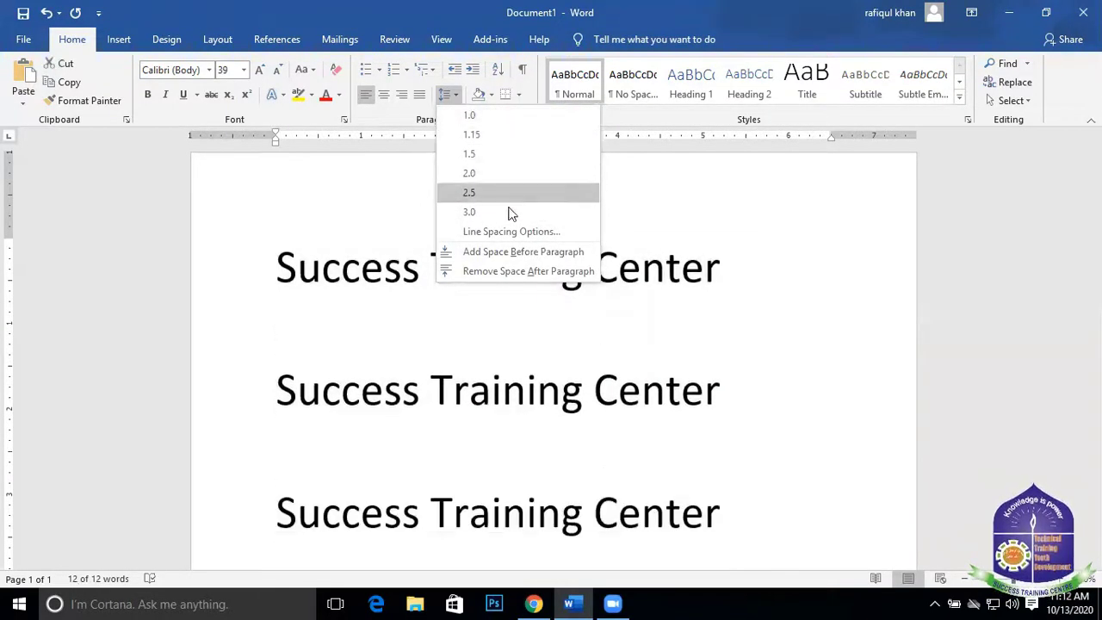
pyautogui.click(476, 115)
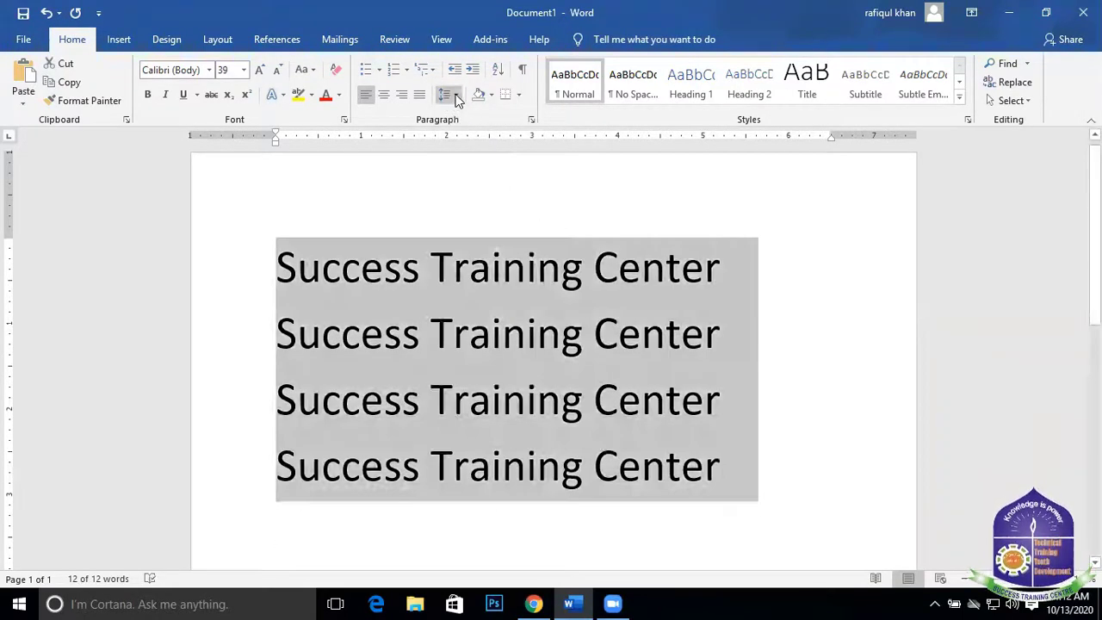
# Try line spacings of 1.15 and 1.5 on the four selected lines
pyautogui.click(456, 96)
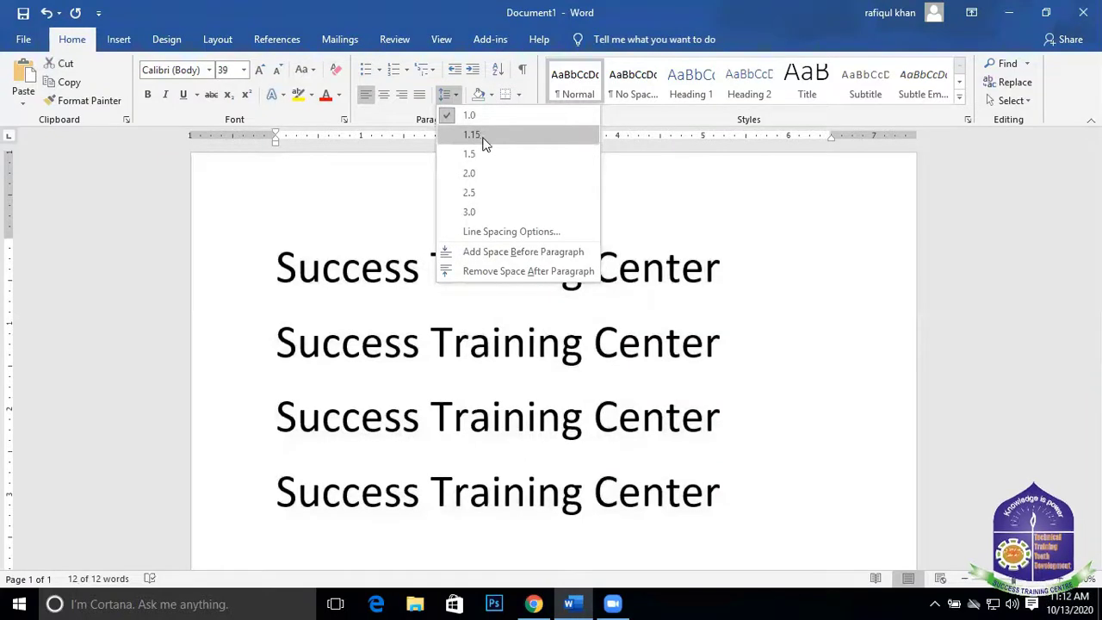
pyautogui.click(483, 137)
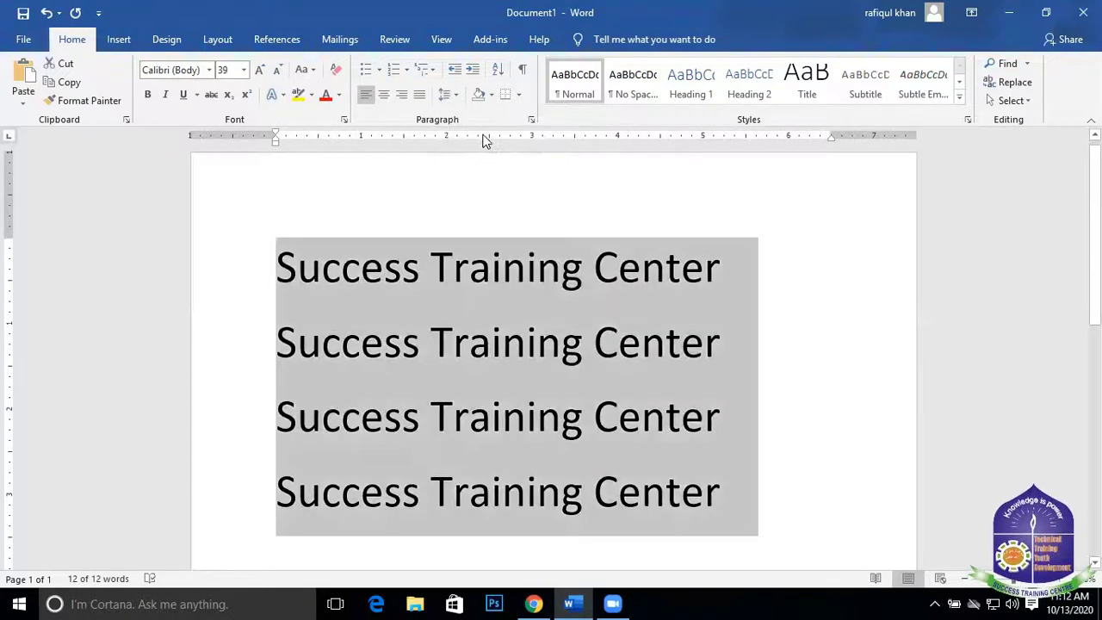
pyautogui.click(445, 95)
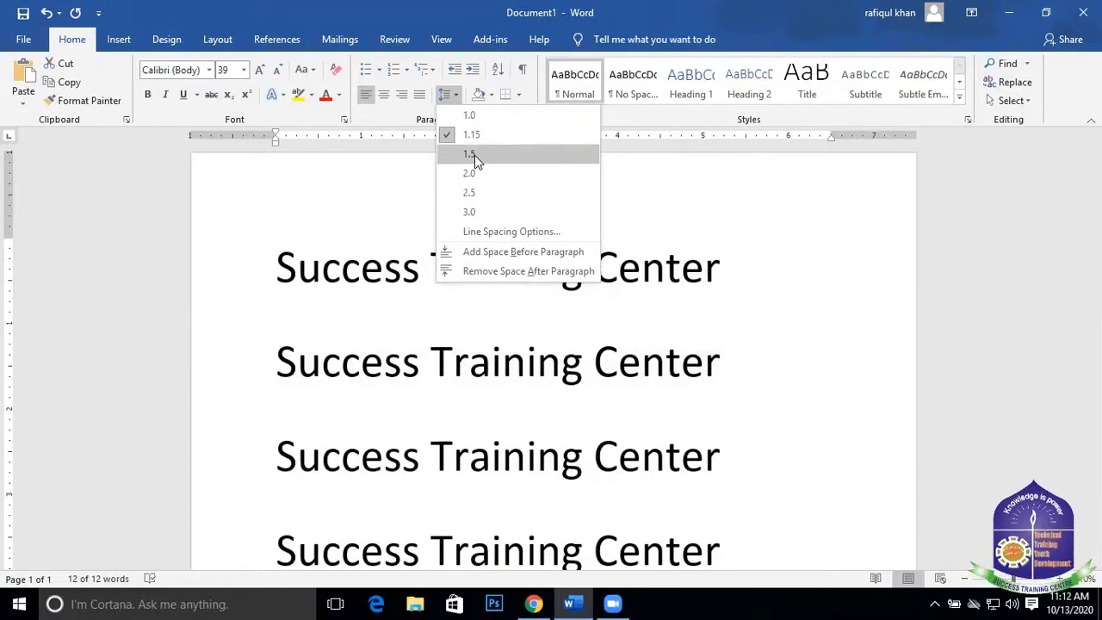
pyautogui.click(474, 155)
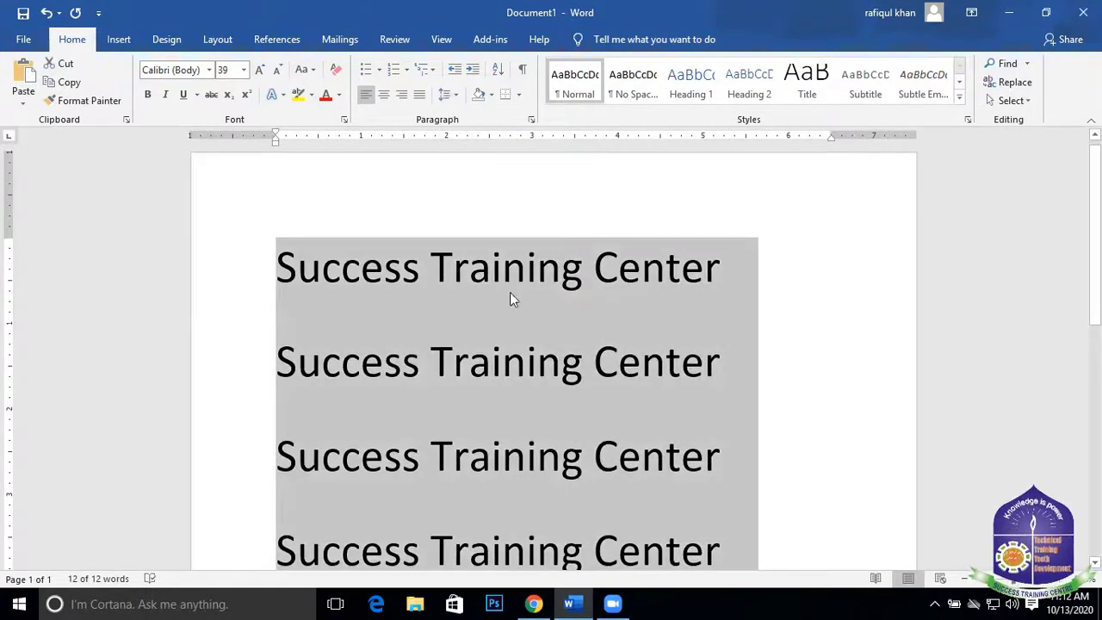
# Set the line spacing of the four selected lines to 2.0
pyautogui.scroll(-3, 505, 275)
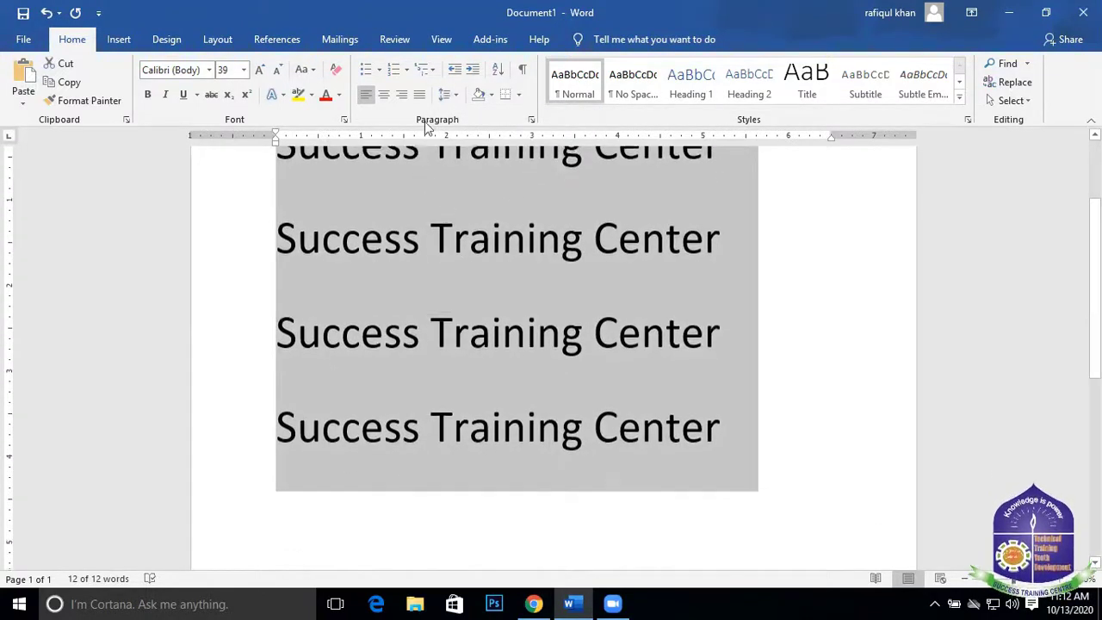
pyautogui.click(446, 95)
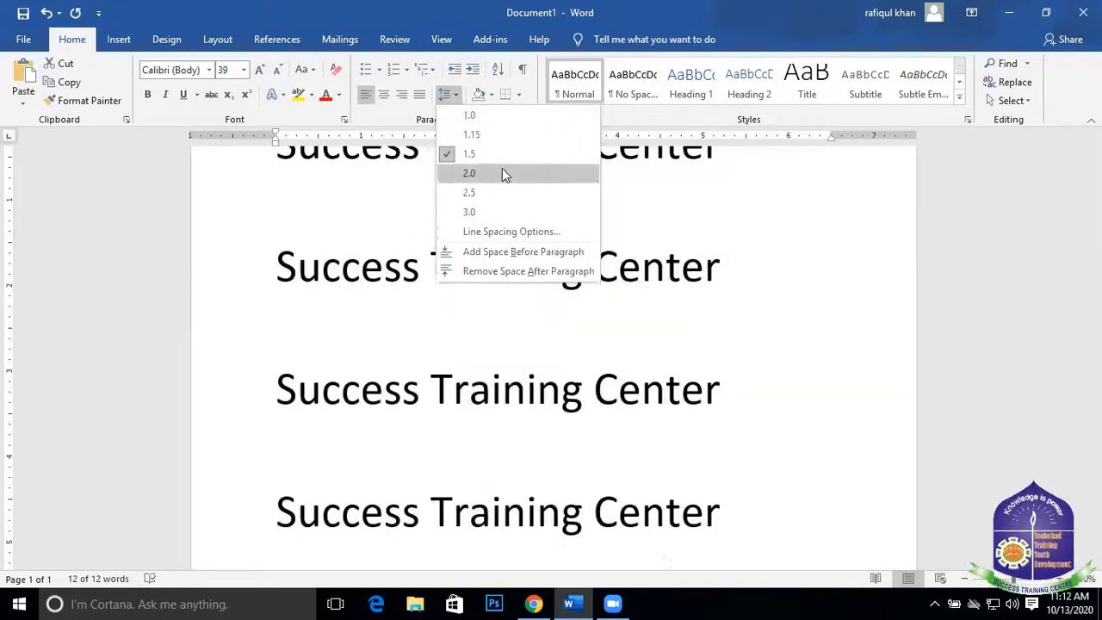
pyautogui.click(482, 175)
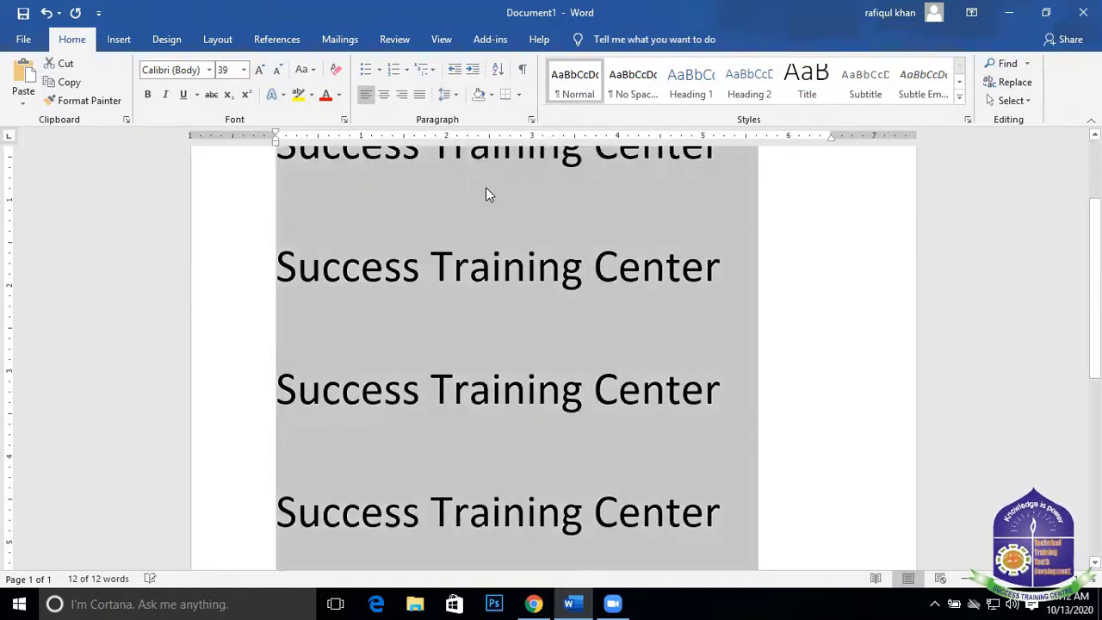
# Try line spacings of 2.5 and 3.0 on the four selected "Success Training Center" lines
pyautogui.click(455, 94)
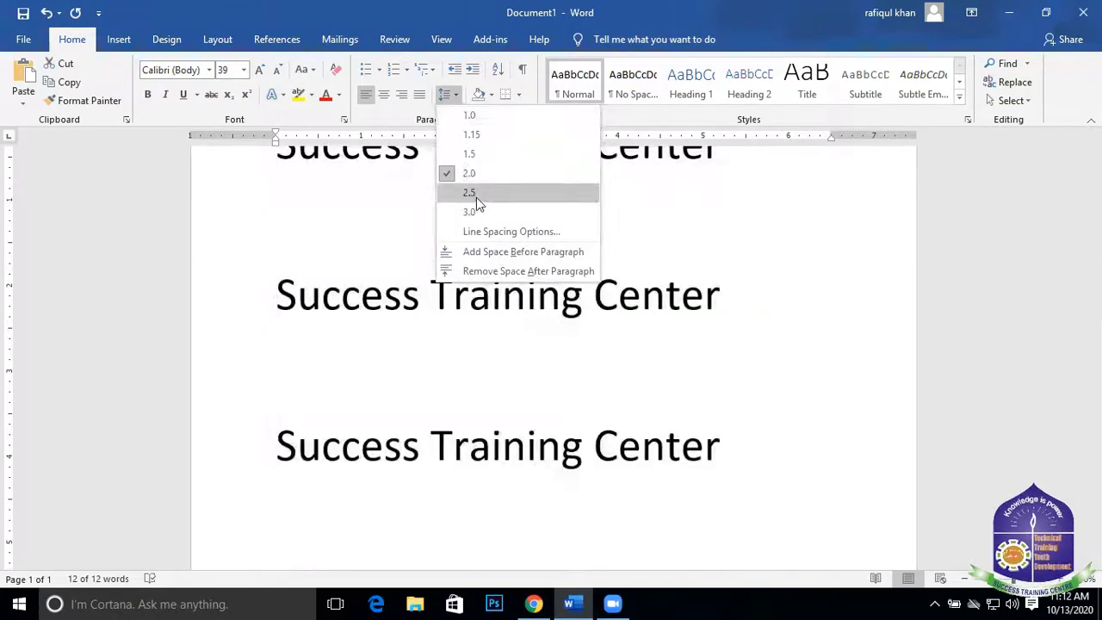
pyautogui.click(476, 192)
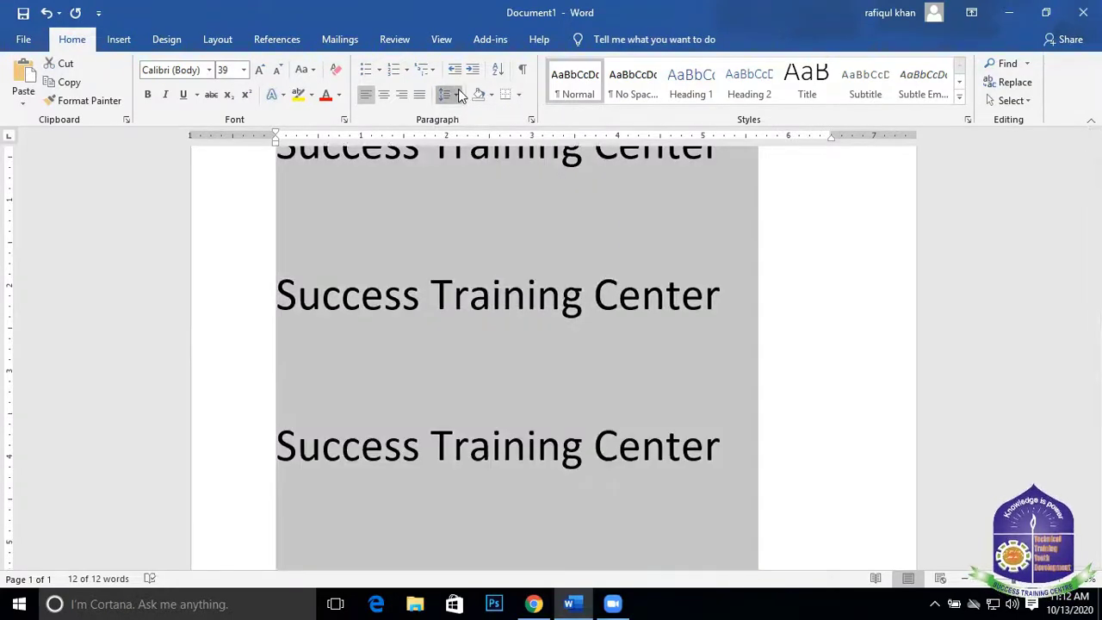
pyautogui.click(454, 95)
pyautogui.click(483, 211)
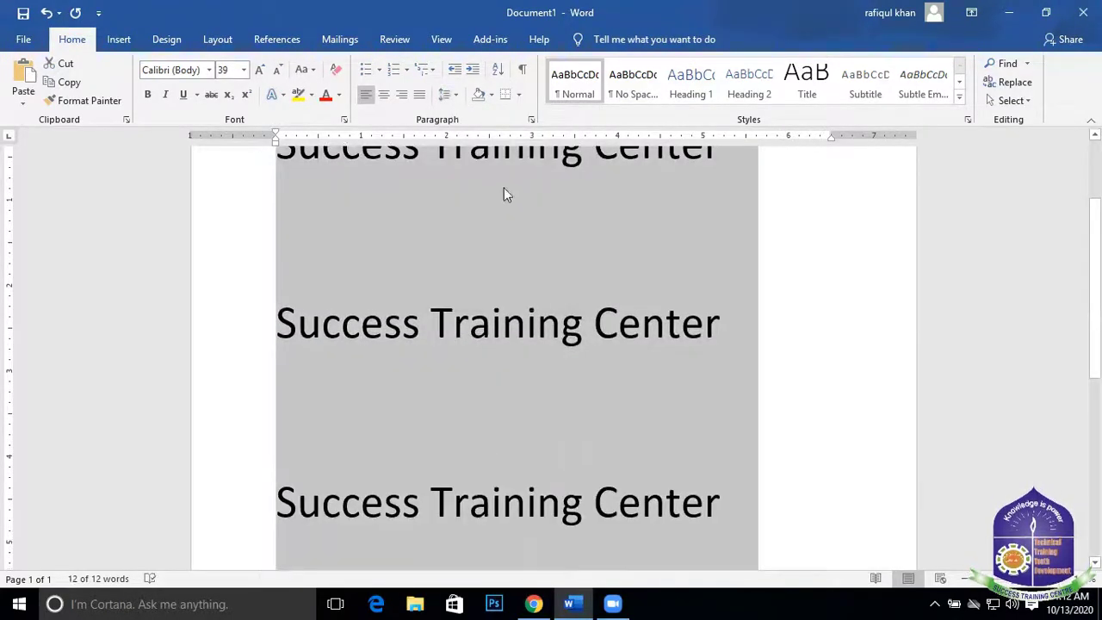
# Try line spacings of 1.0 and 1.15 on the four selected lines
pyautogui.click(454, 95)
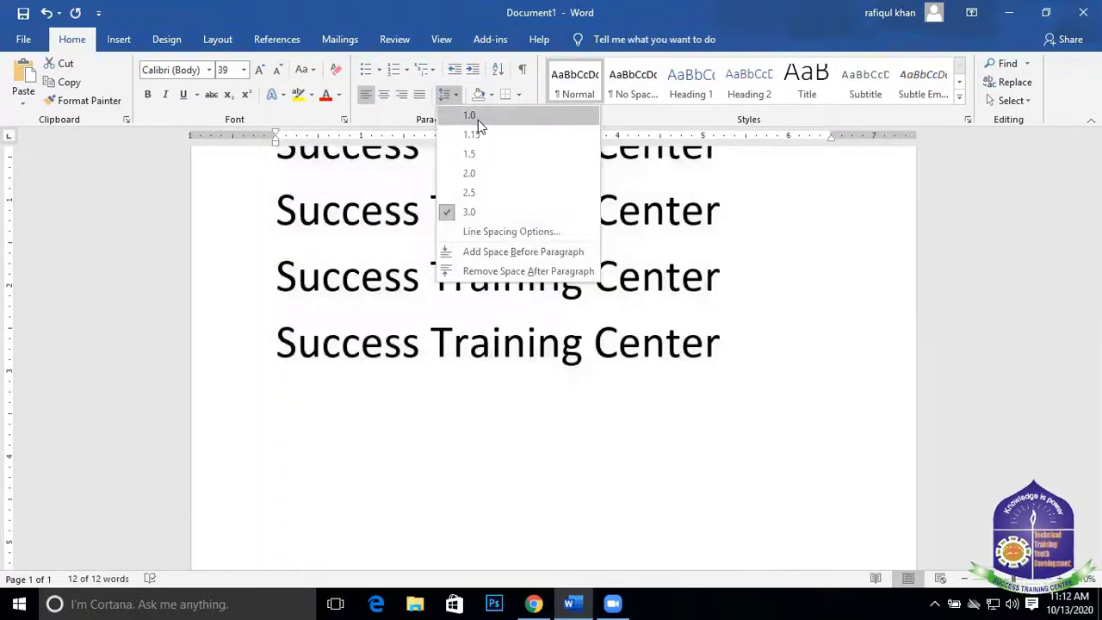
pyautogui.click(478, 118)
pyautogui.click(454, 95)
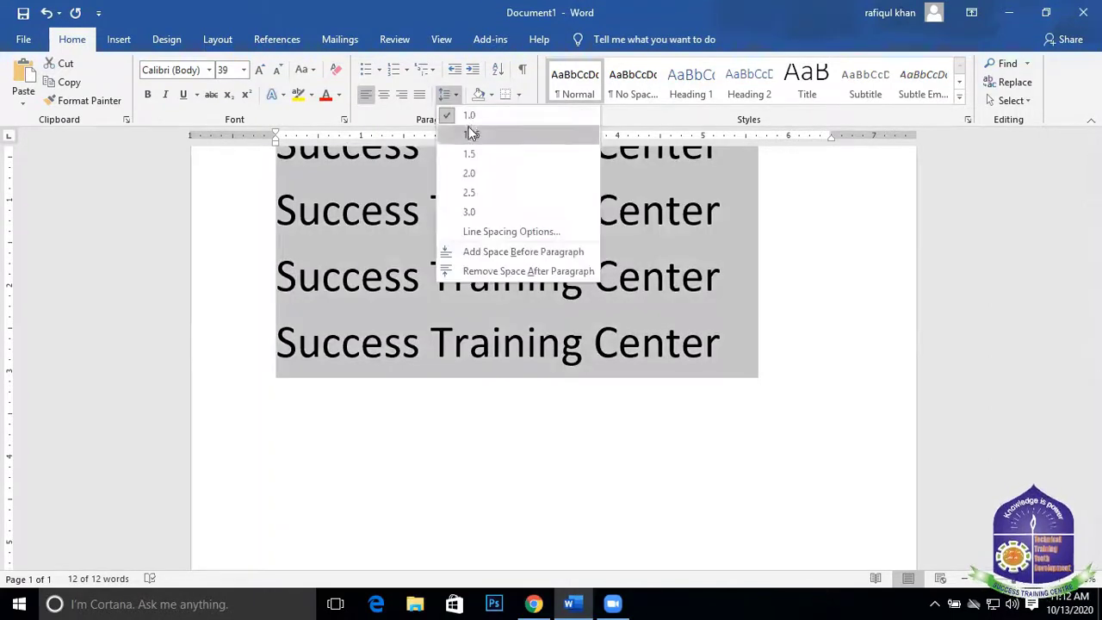
pyautogui.click(472, 133)
pyautogui.scroll(2, 555, 241)
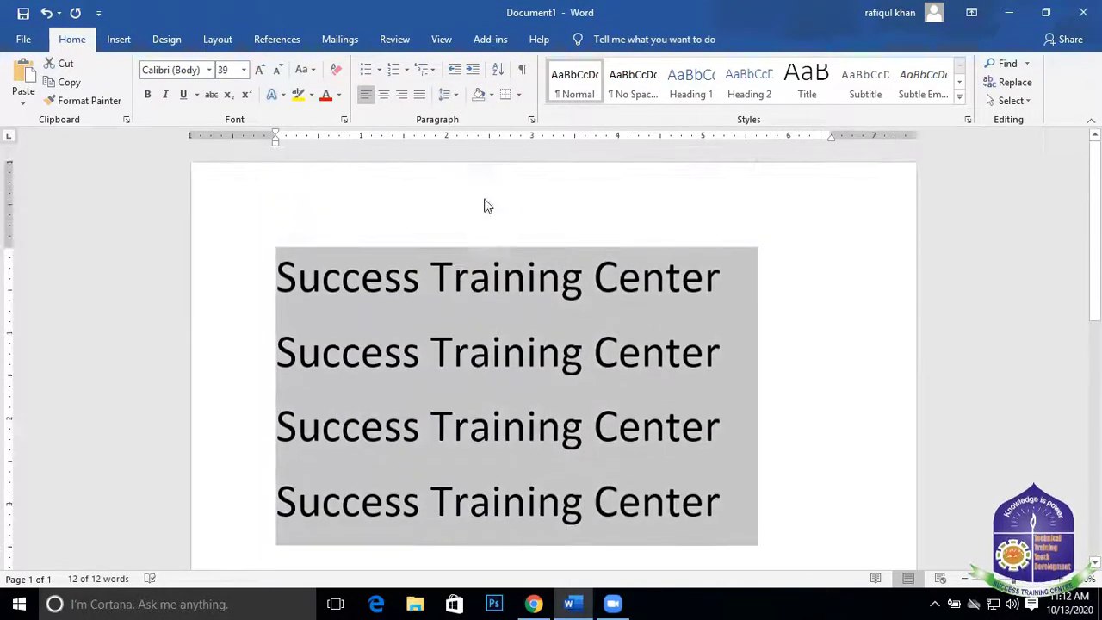
# Set a custom Multiple line spacing of 0.5 for the four selected lines in the Paragraph settings
pyautogui.click(446, 94)
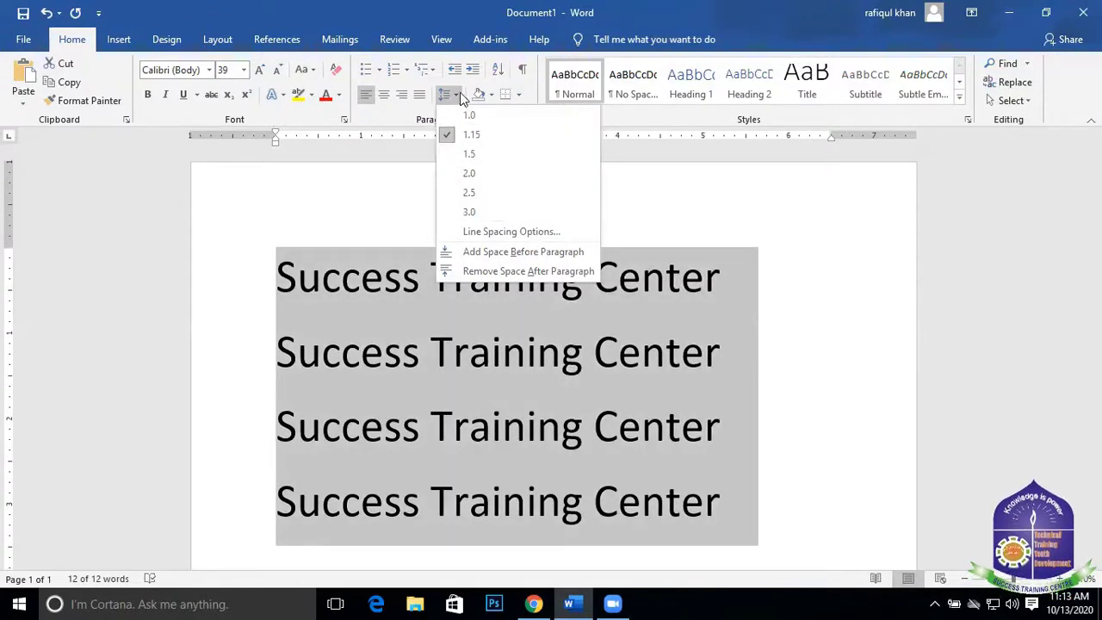
pyautogui.click(555, 232)
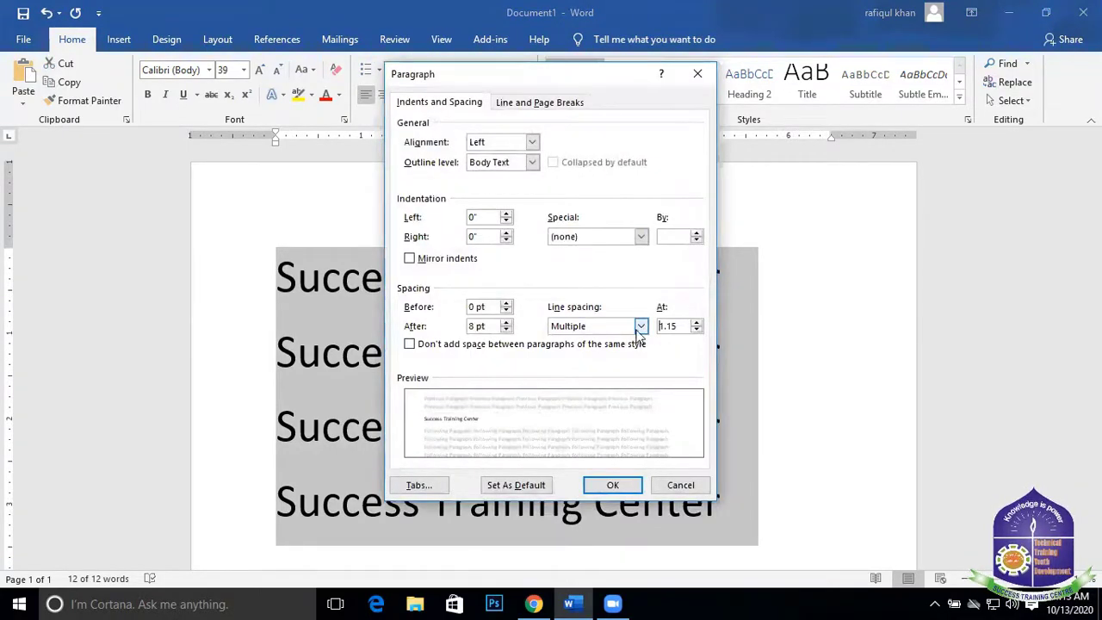
pyautogui.click(697, 330)
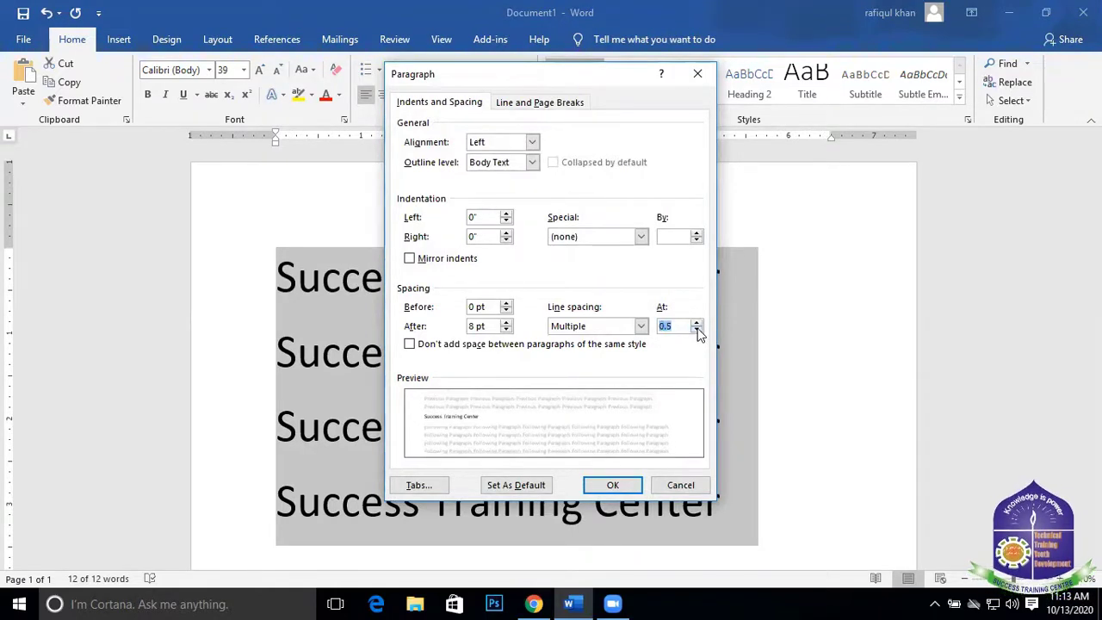
pyautogui.click(613, 486)
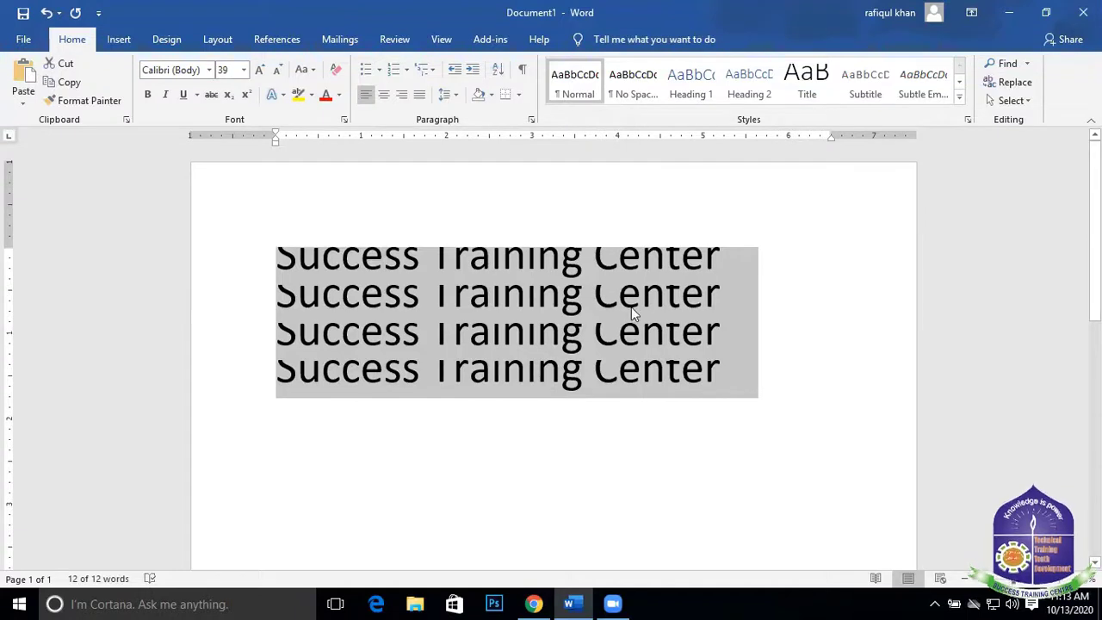
# Change the Multiple line spacing of the four selected lines to 0.7 through the line spacing options
pyautogui.click(455, 96)
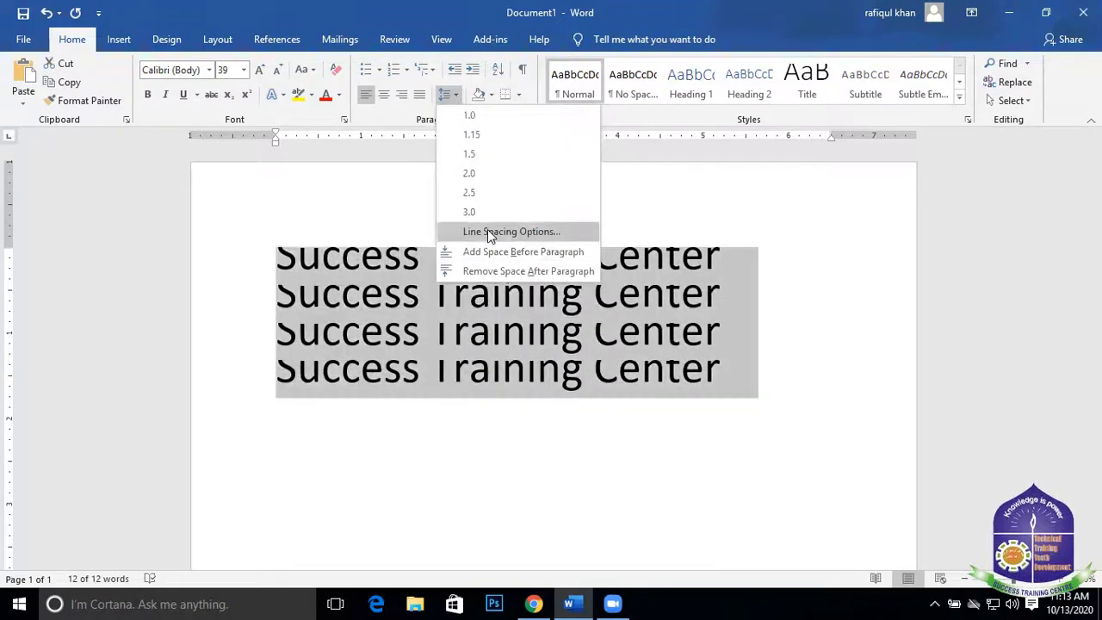
pyautogui.click(489, 231)
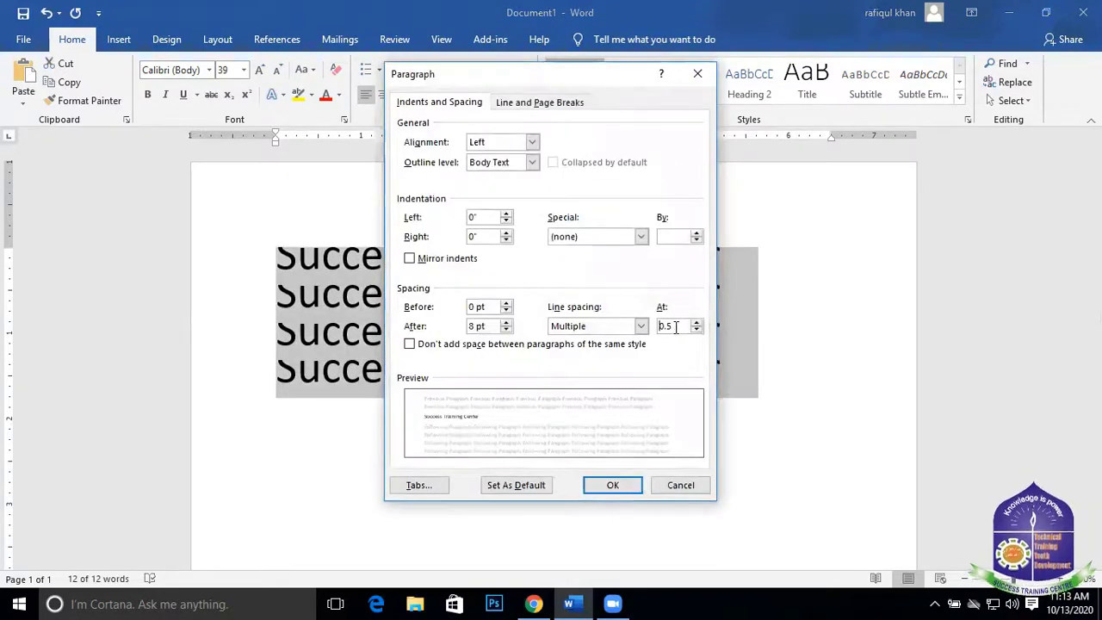
pyautogui.click(676, 325)
pyautogui.press('BackSpace')
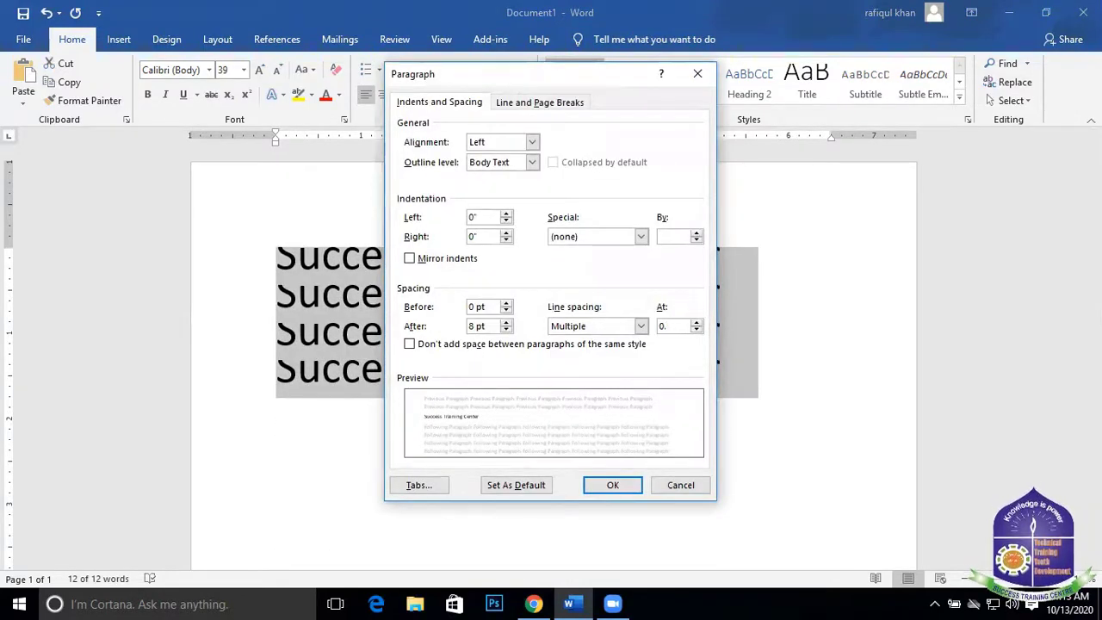
pyautogui.write('7')
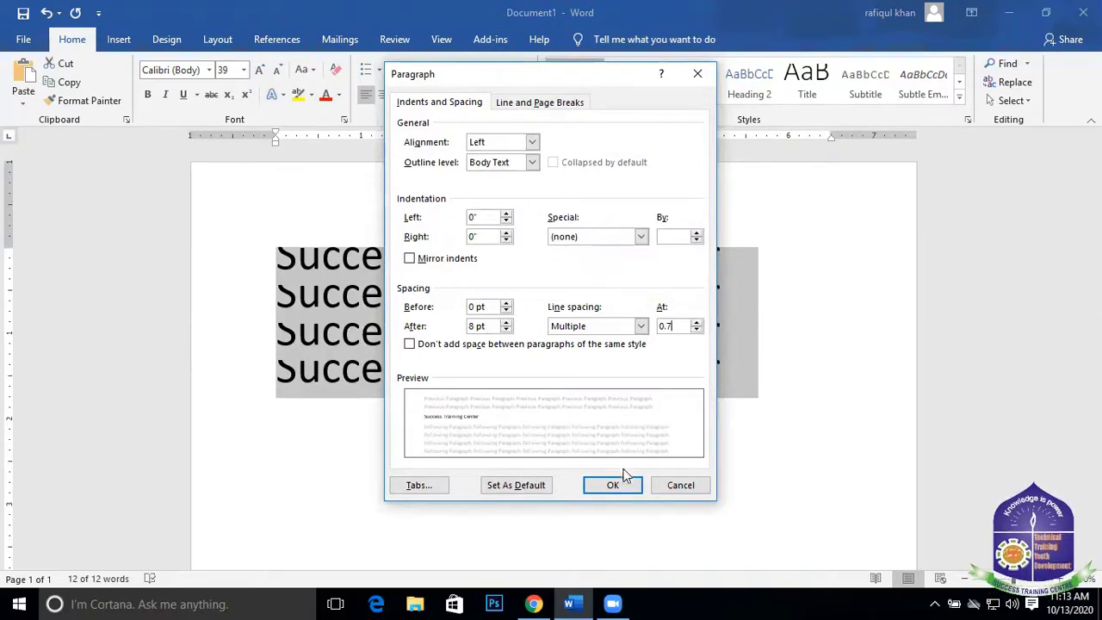
pyautogui.click(621, 484)
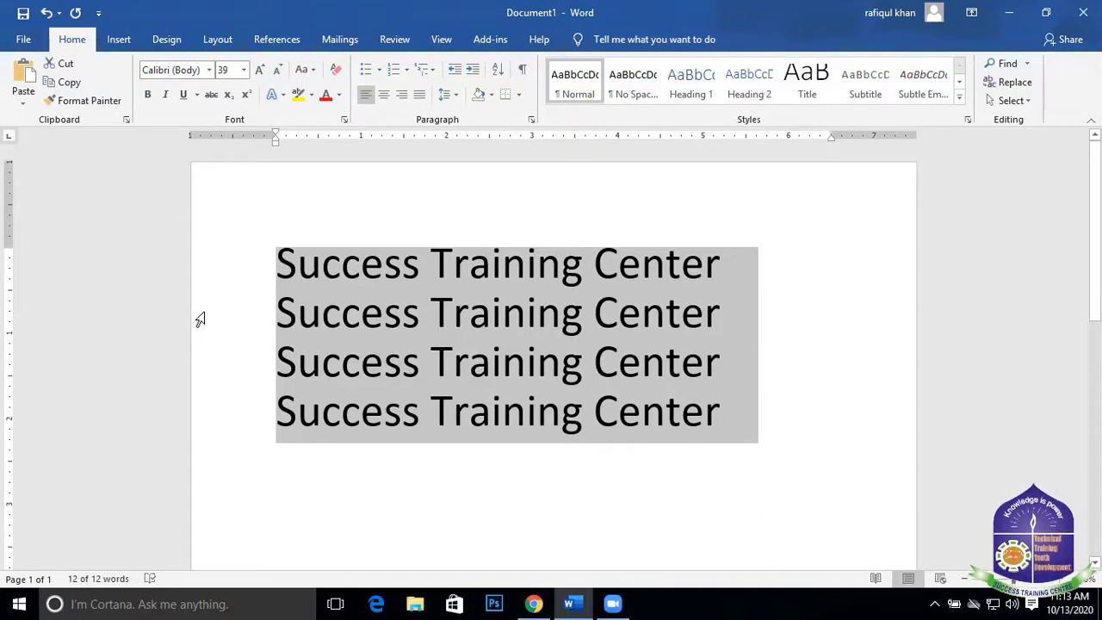
# Try a Multiple line spacing of 0.6 on the four selected lines
pyautogui.click(530, 121)
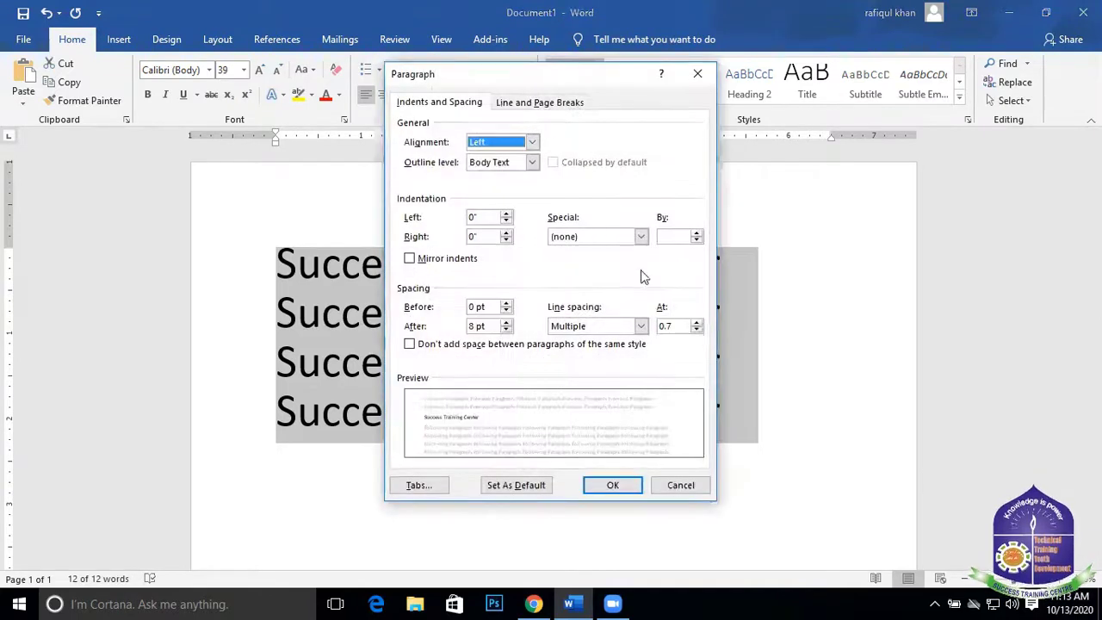
pyautogui.click(680, 326)
pyautogui.press('BackSpace')
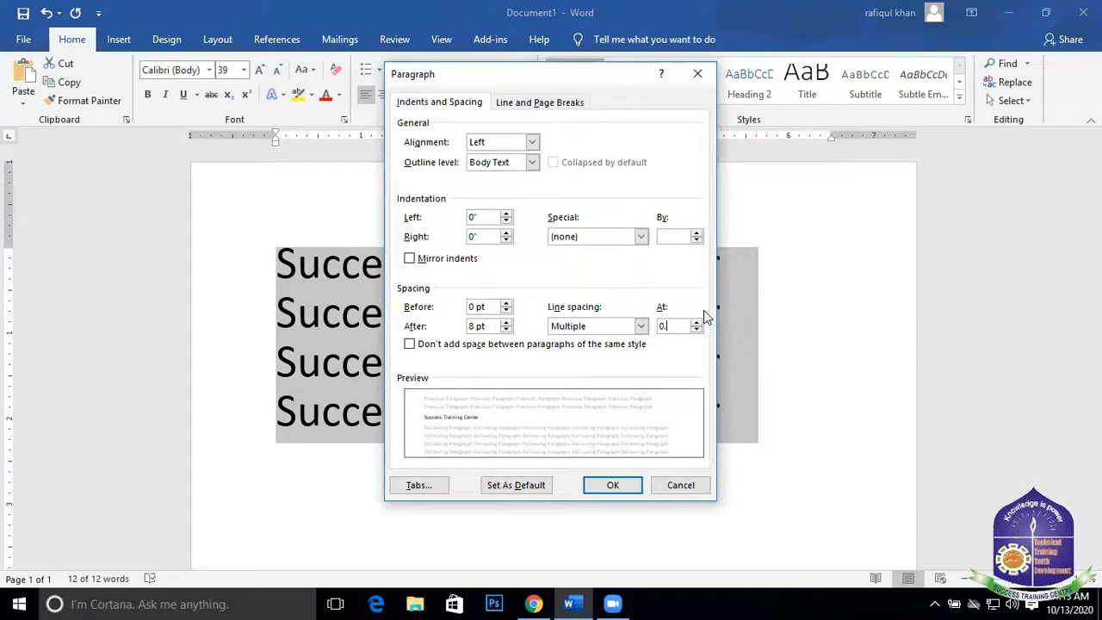
pyautogui.write('6')
pyautogui.click(616, 484)
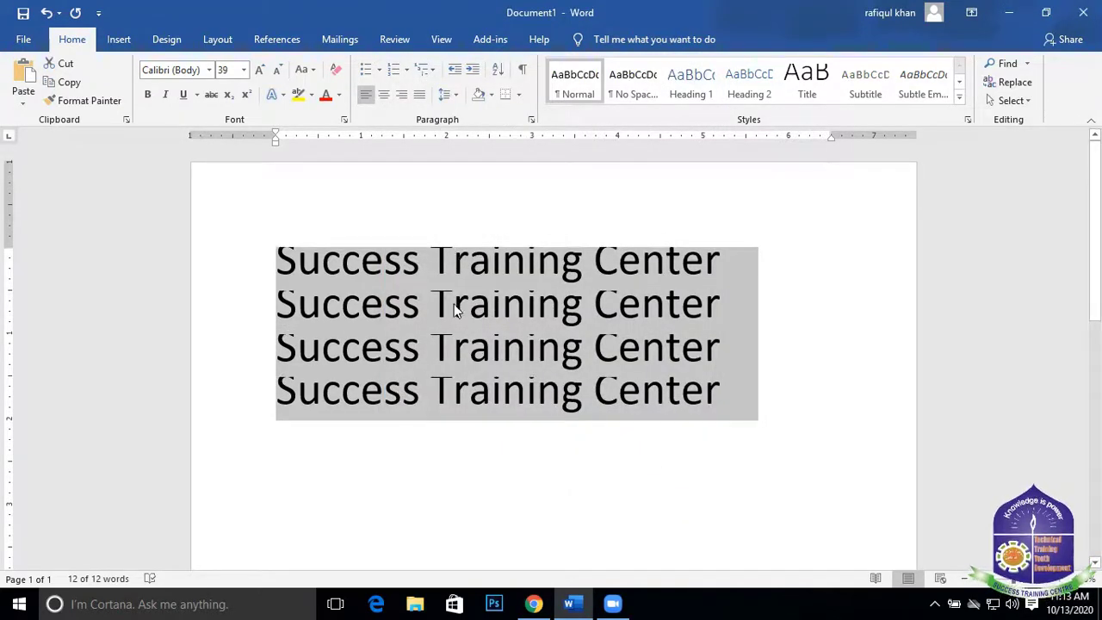
# Return the four selected lines to a Multiple line spacing of 0.7 in the Paragraph settings
pyautogui.click(531, 119)
pyautogui.click(676, 325)
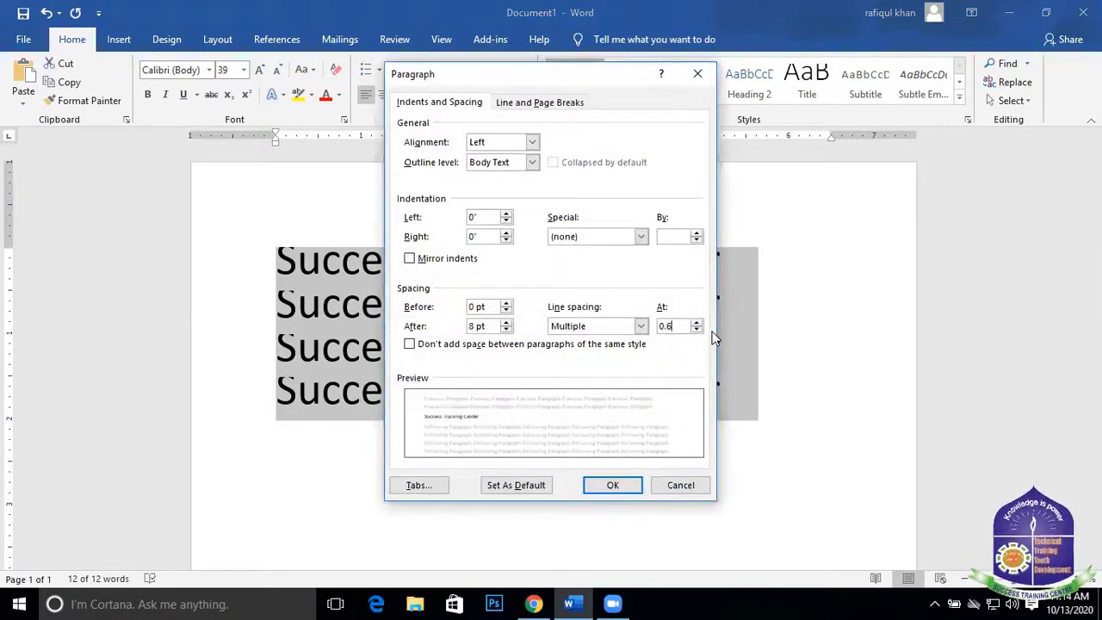
pyautogui.click(612, 485)
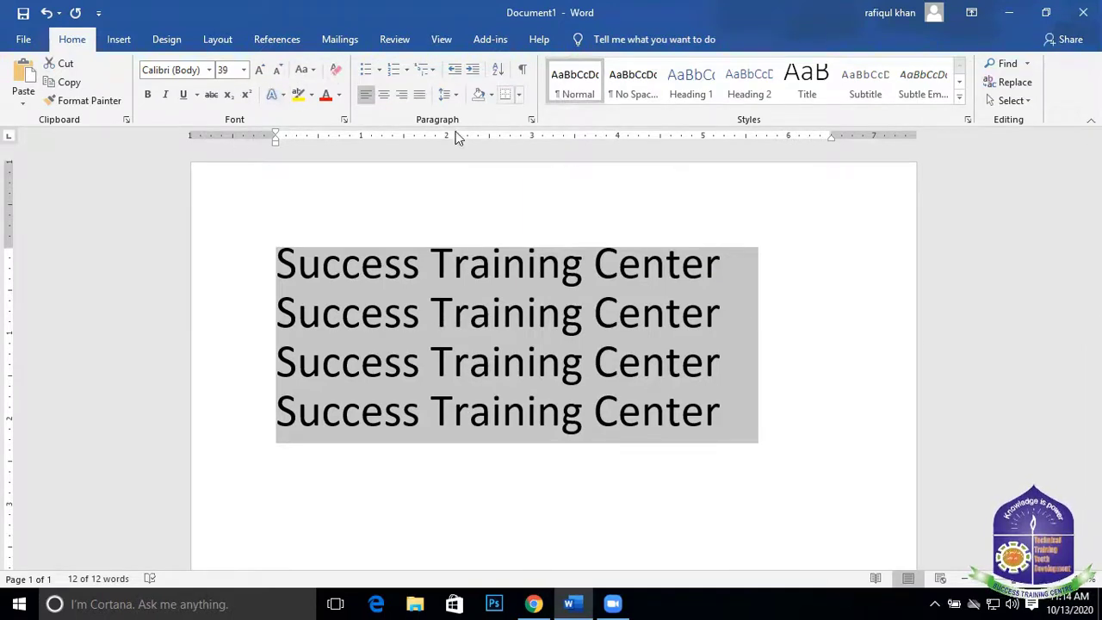
# Try centered, right and justified alignment on the four selected lines, and finish with them centered
pyautogui.click(388, 99)
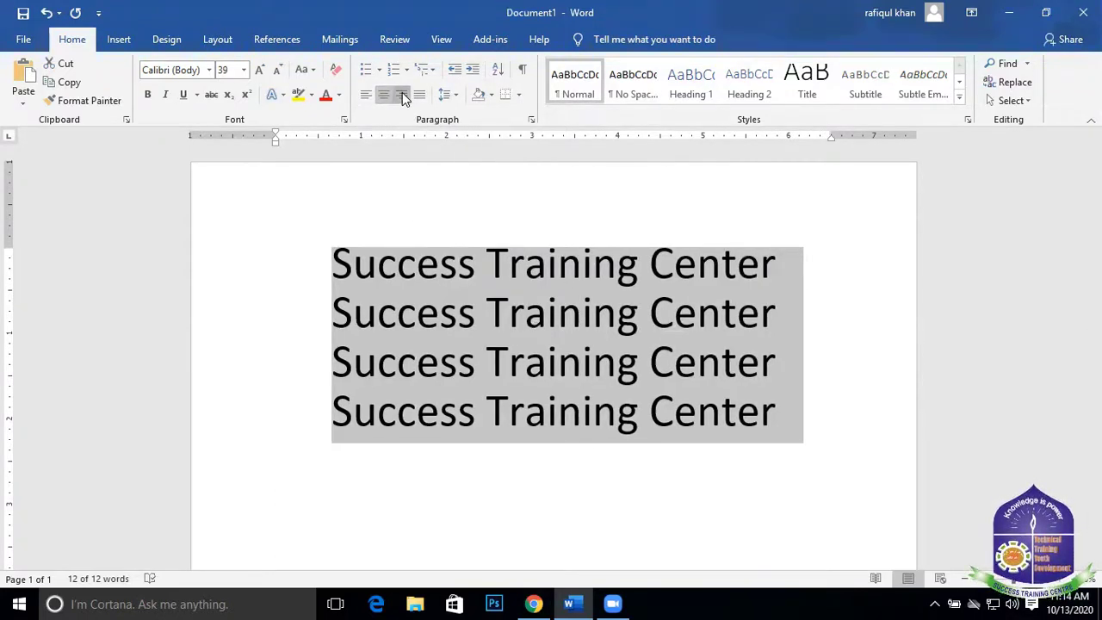
pyautogui.click(402, 92)
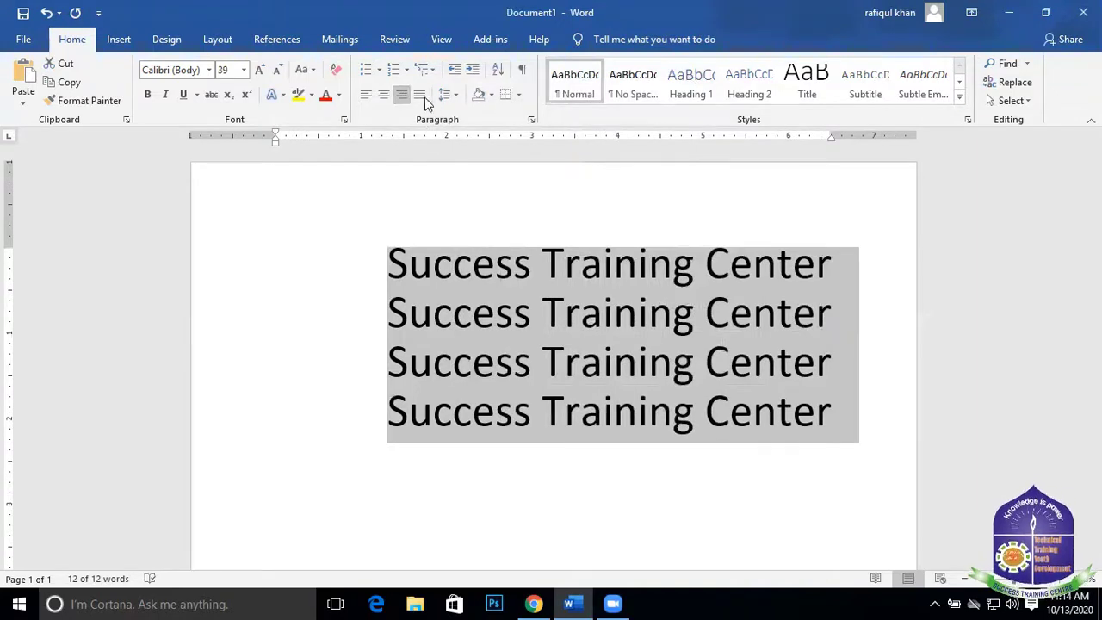
pyautogui.click(420, 96)
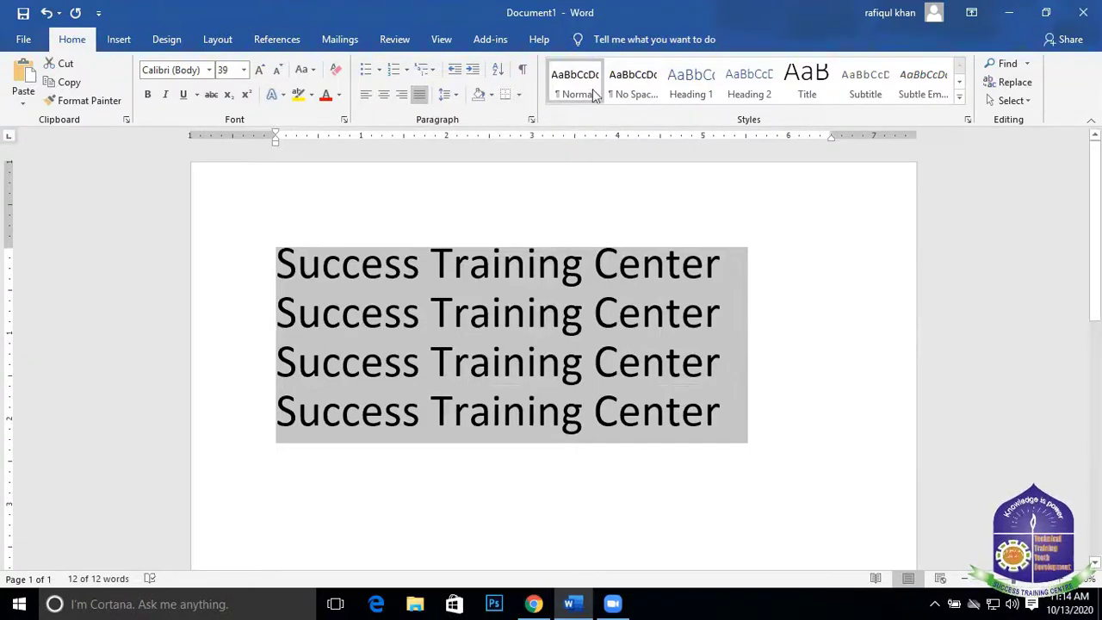
pyautogui.click(386, 97)
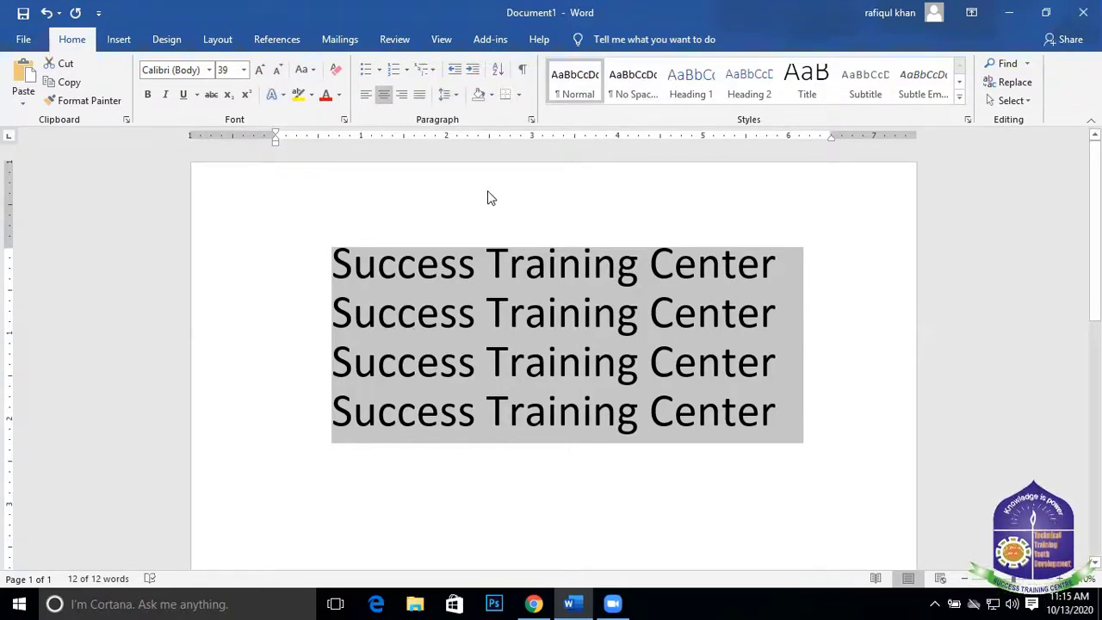
# Add a bottom border and a top border to the block of four selected lines
pyautogui.click(519, 96)
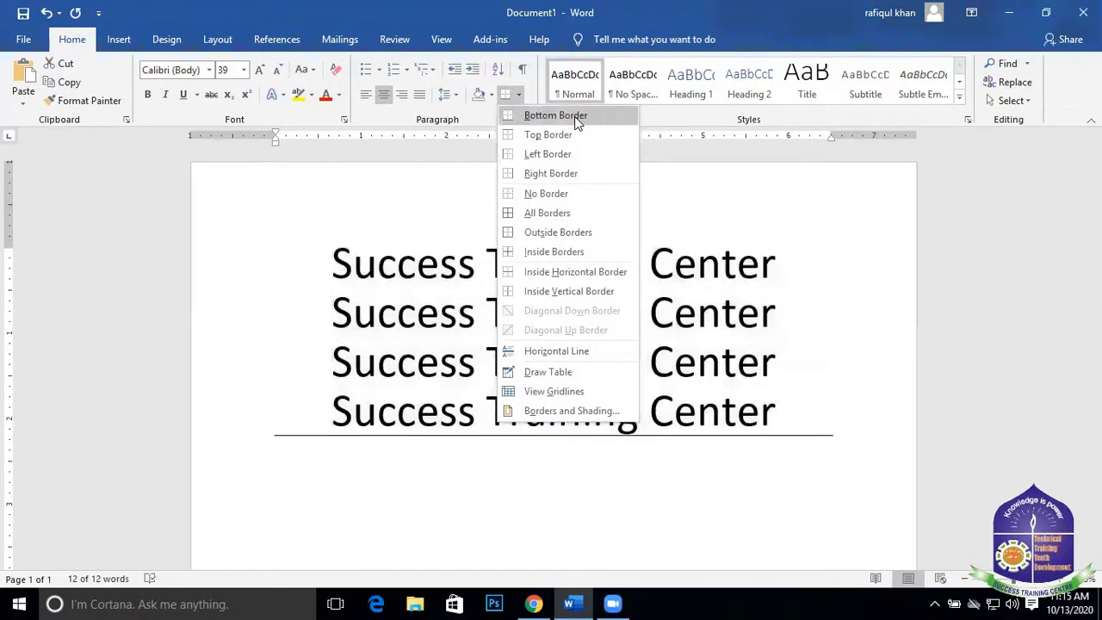
pyautogui.click(575, 119)
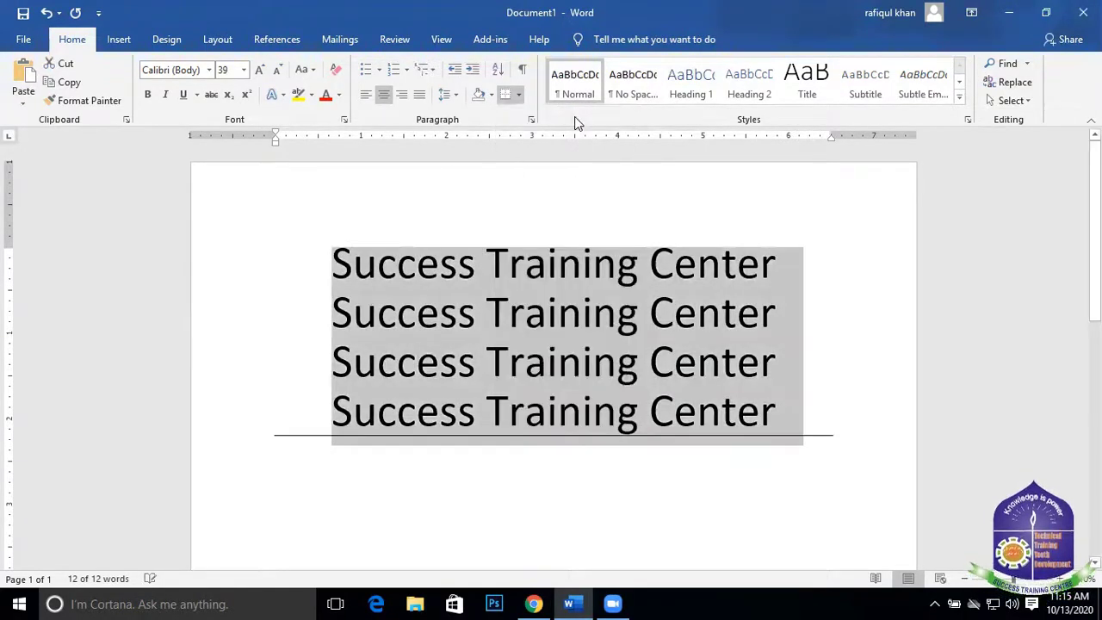
pyautogui.click(520, 96)
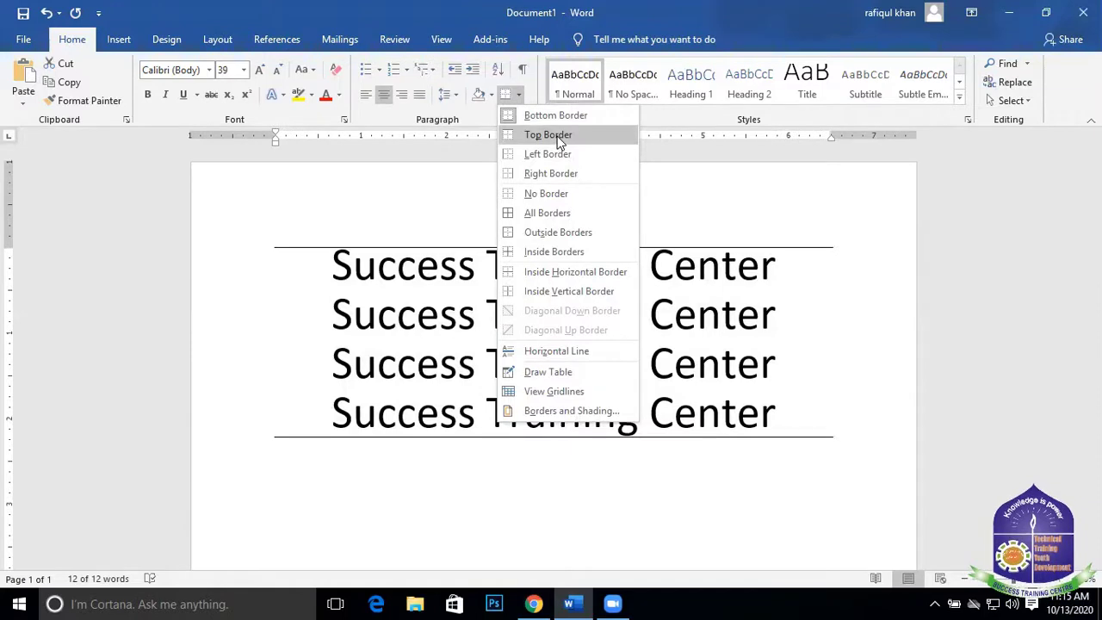
pyautogui.click(556, 136)
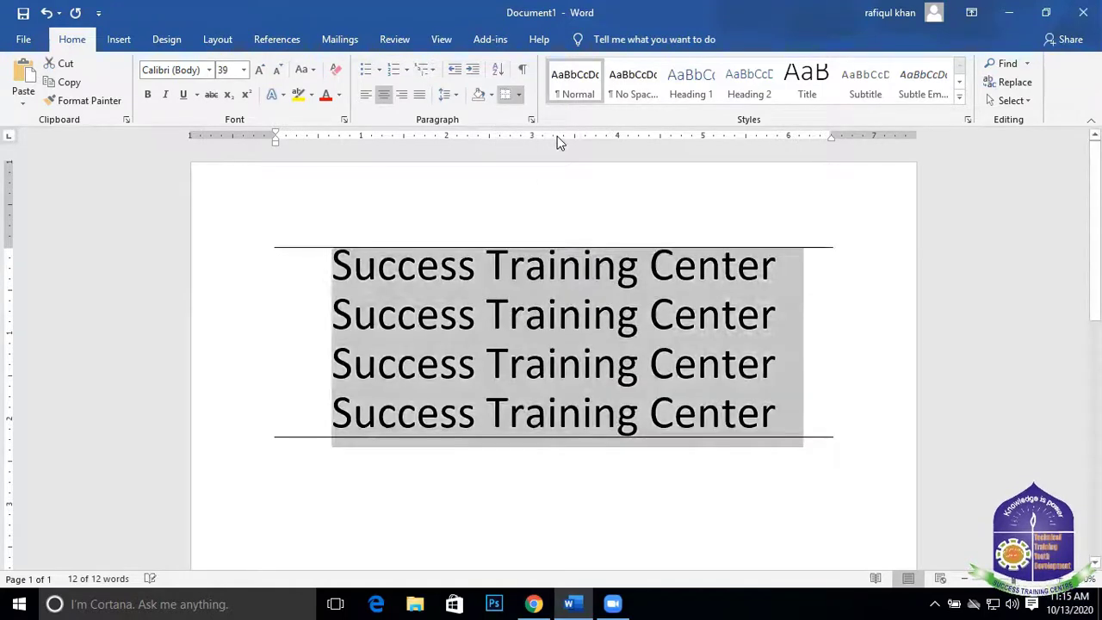
# Add a left border and a right border to the four selected lines to close the box around them
pyautogui.click(520, 100)
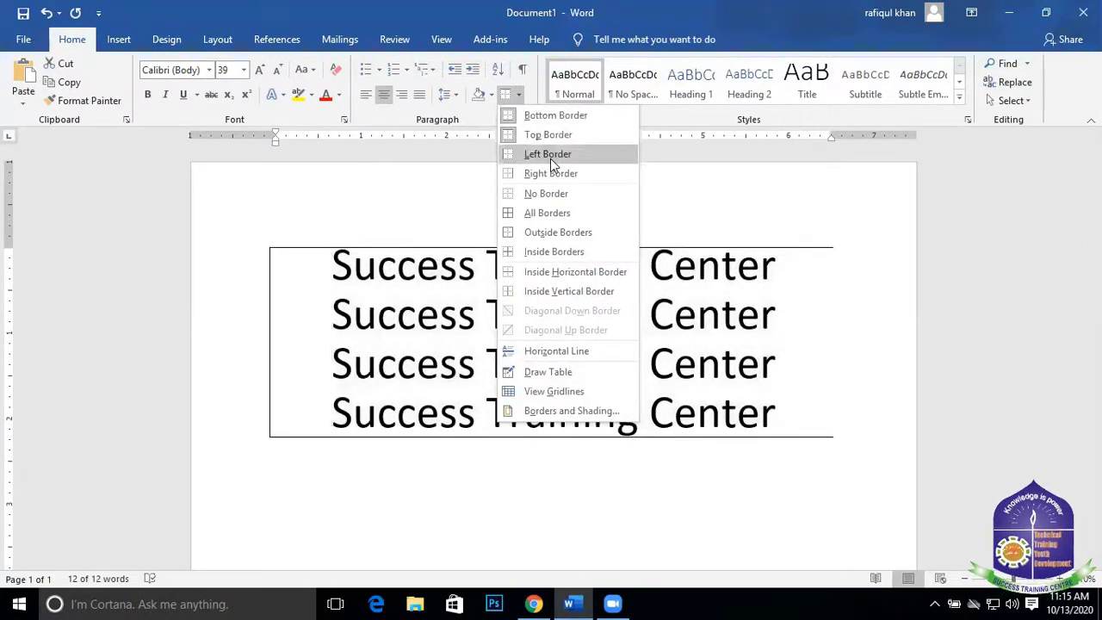
pyautogui.click(550, 156)
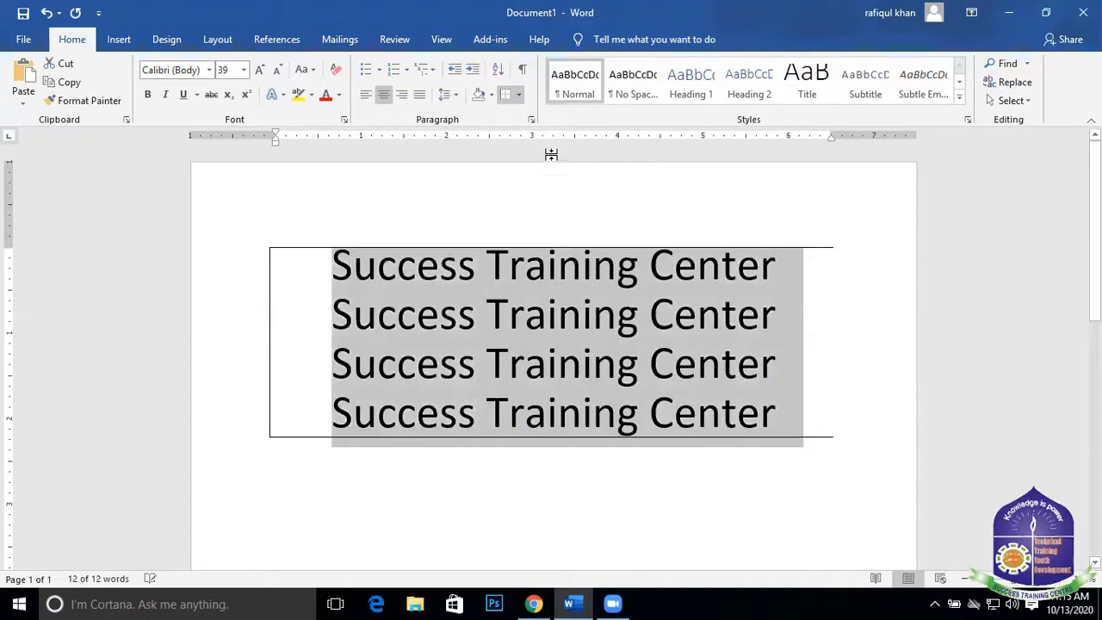
pyautogui.click(520, 99)
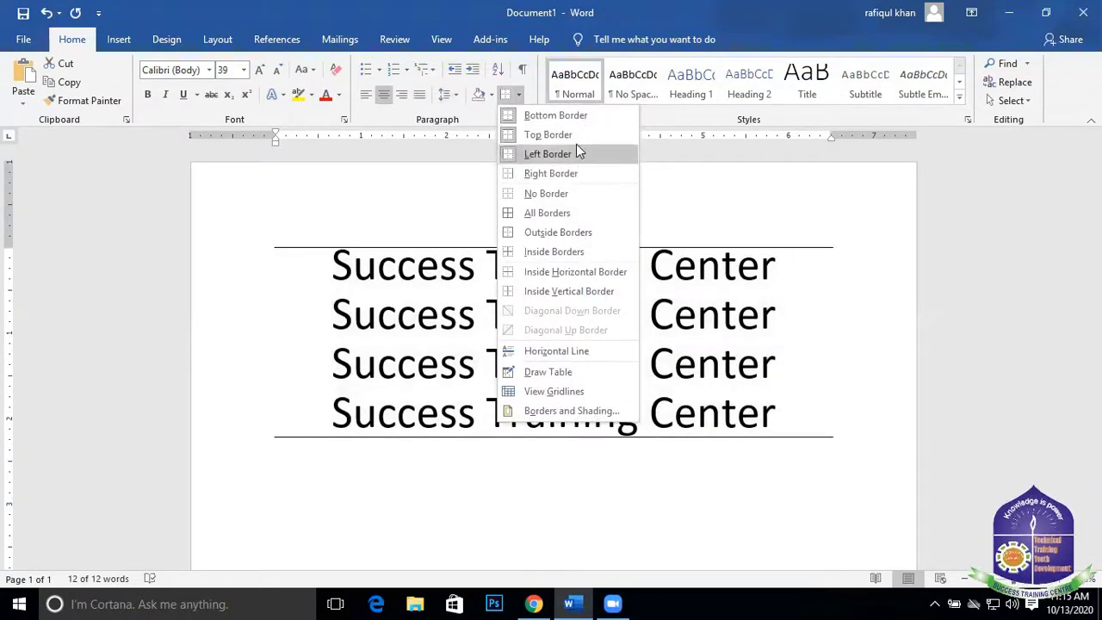
pyautogui.click(578, 176)
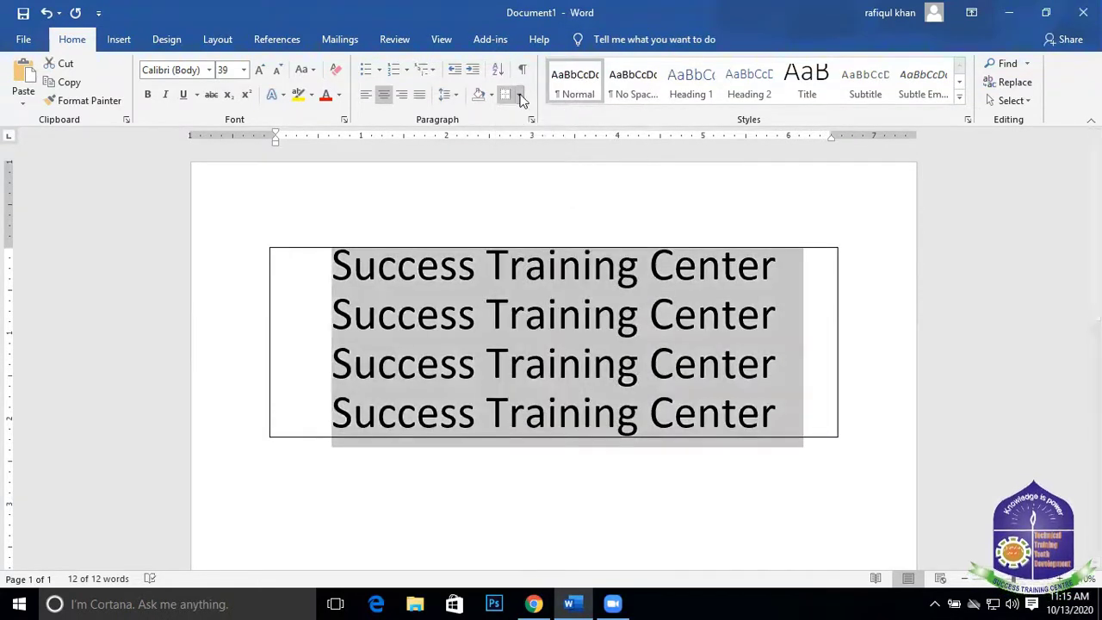
# Remove all the borders from the four selected lines
pyautogui.click(520, 99)
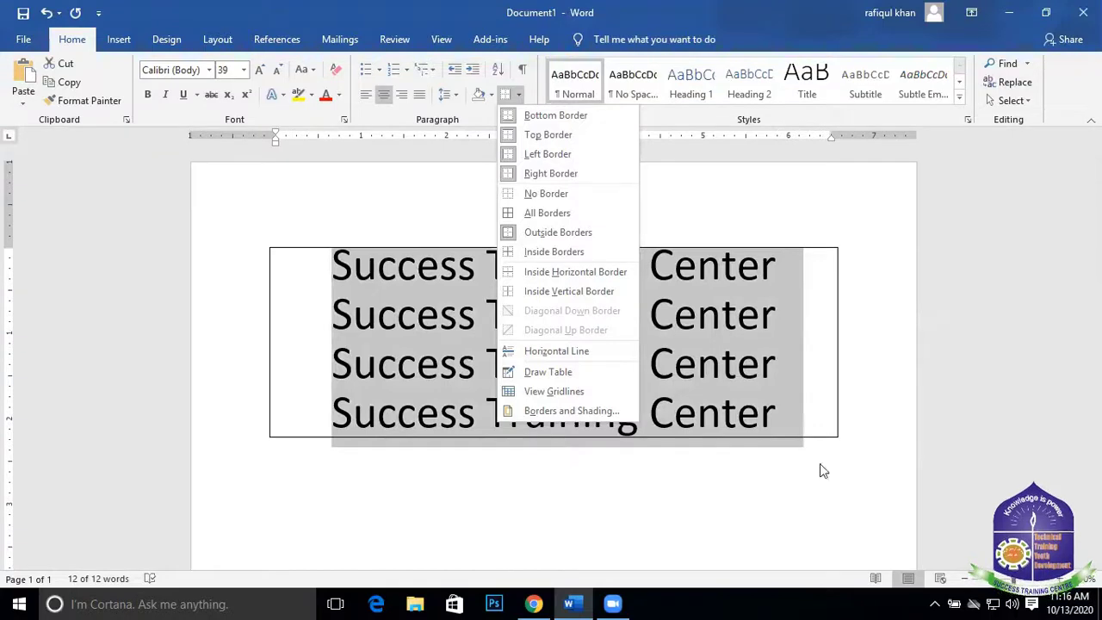
pyautogui.click(819, 464)
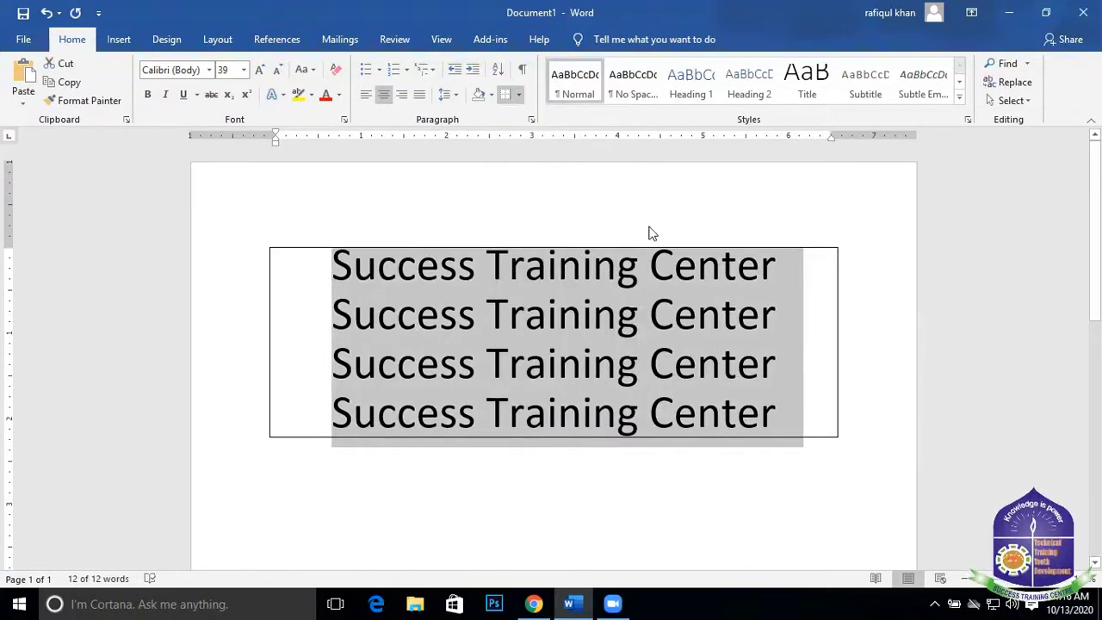
pyautogui.click(517, 94)
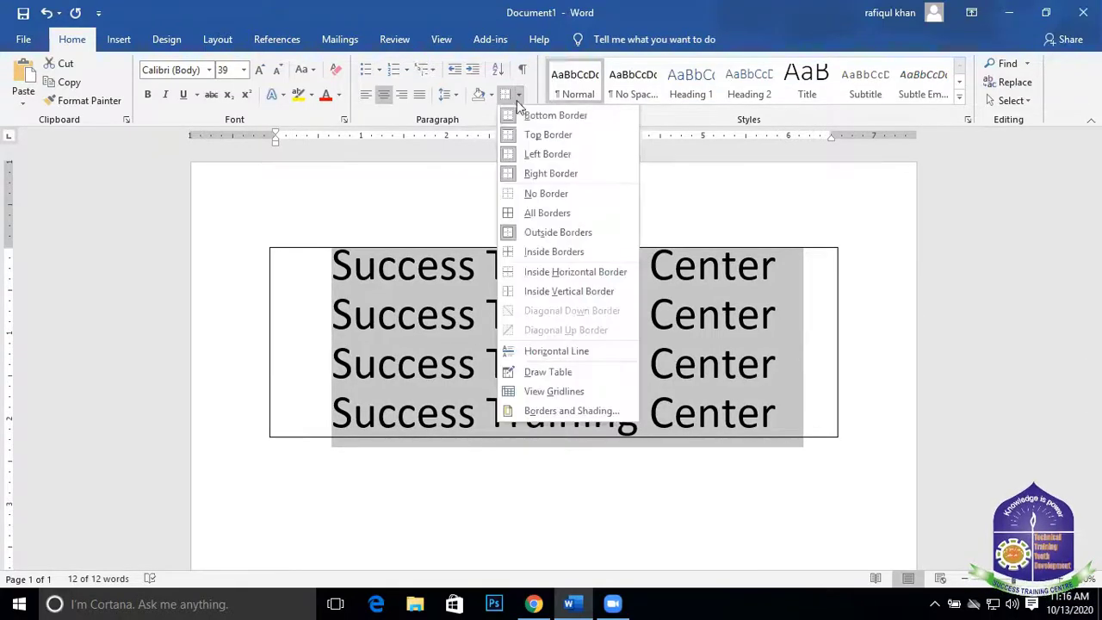
pyautogui.click(562, 193)
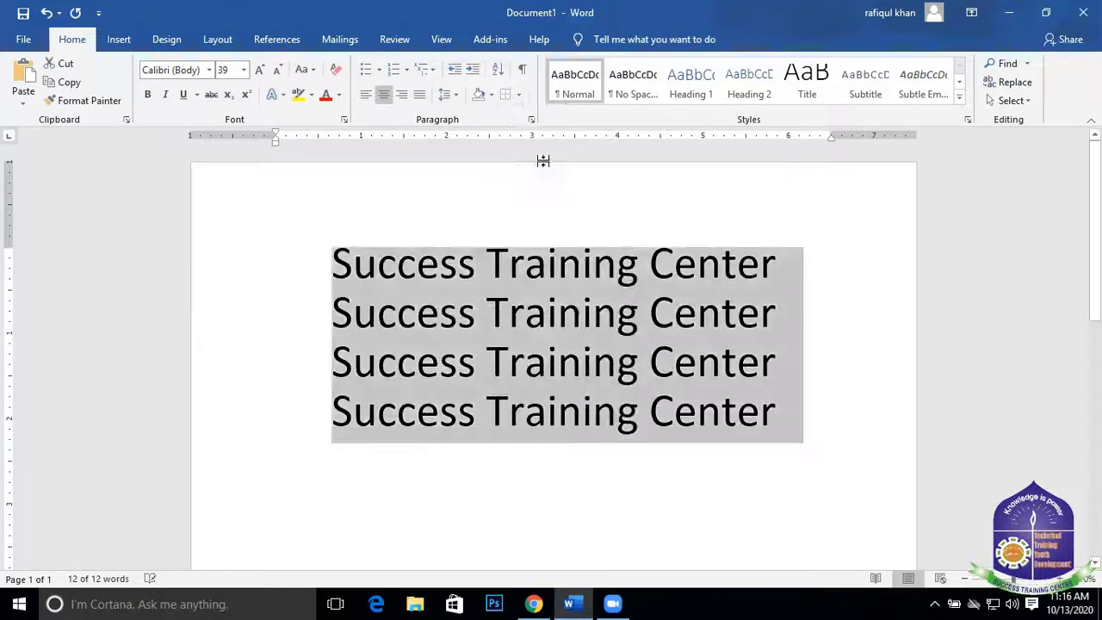
# Try All Borders on the four selected lines, and finish with no border
pyautogui.click(519, 96)
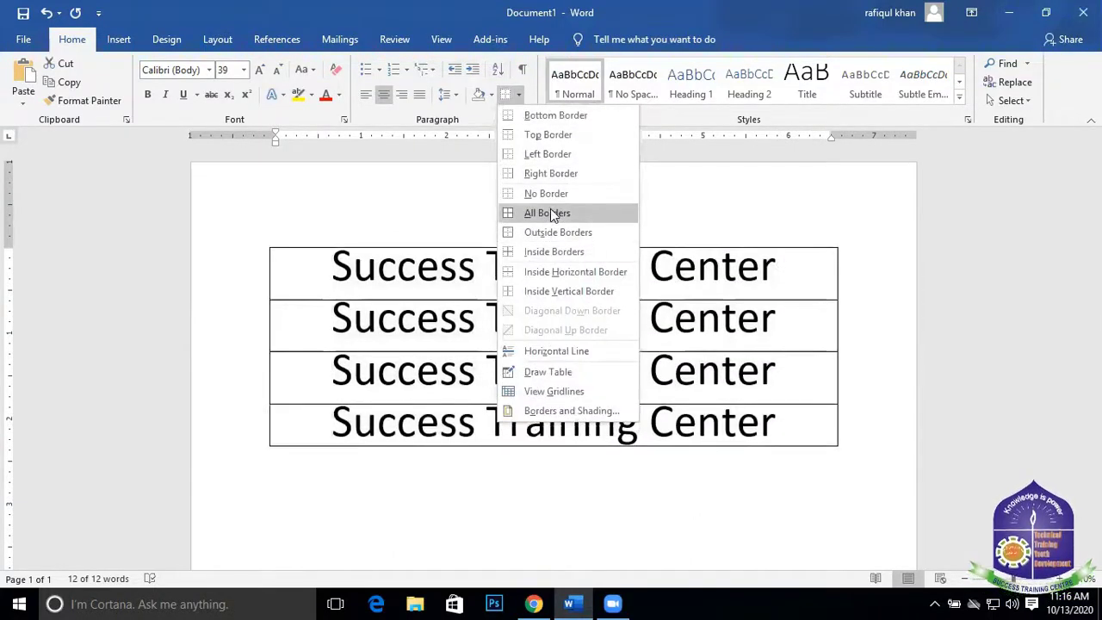
pyautogui.click(551, 213)
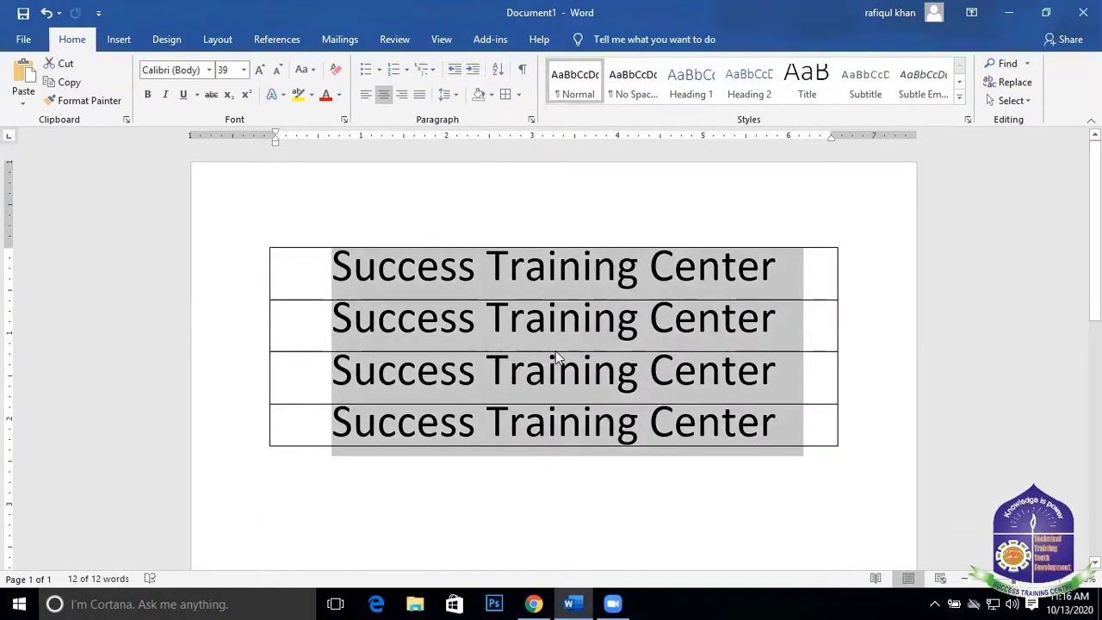
pyautogui.click(518, 94)
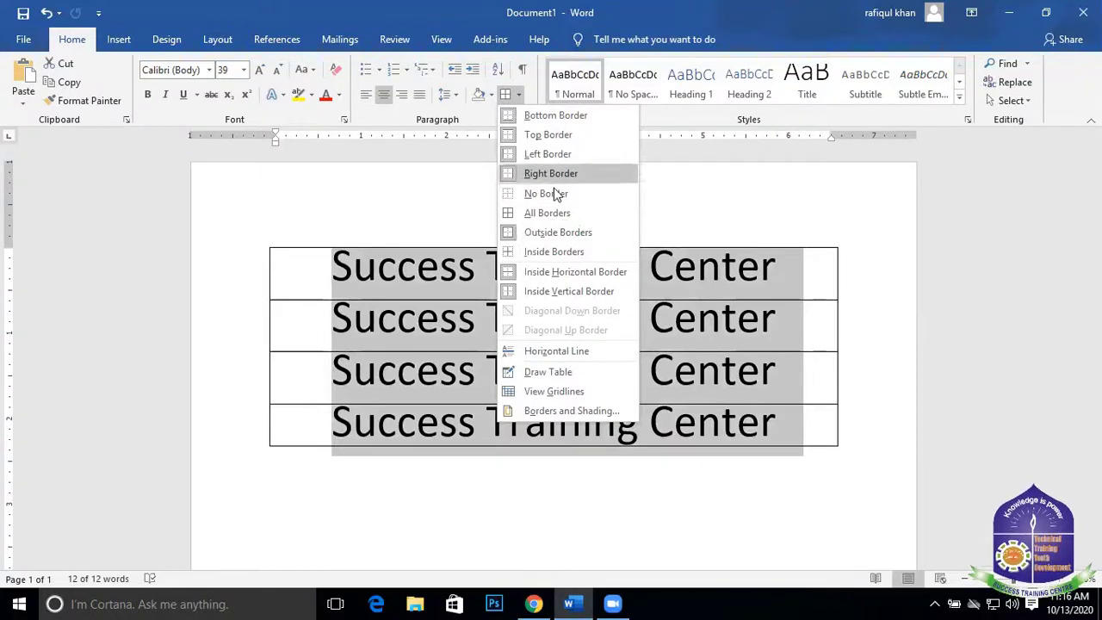
pyautogui.click(556, 192)
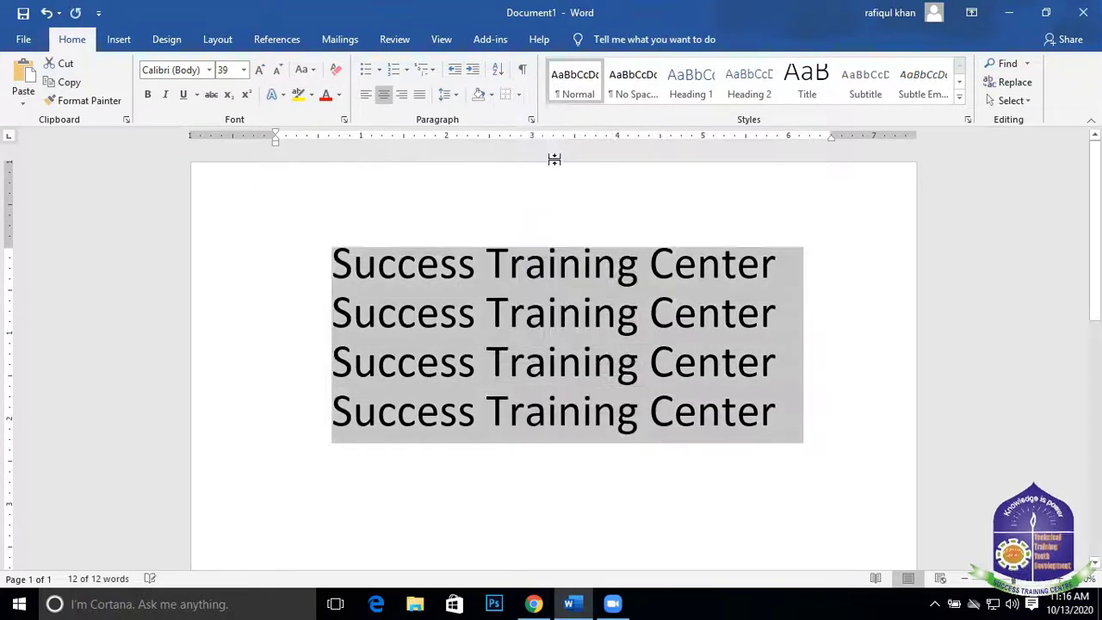
# Try the None and Box page border settings, and apply a ½ pt automatic-colour Box border to the whole document
pyautogui.click(518, 95)
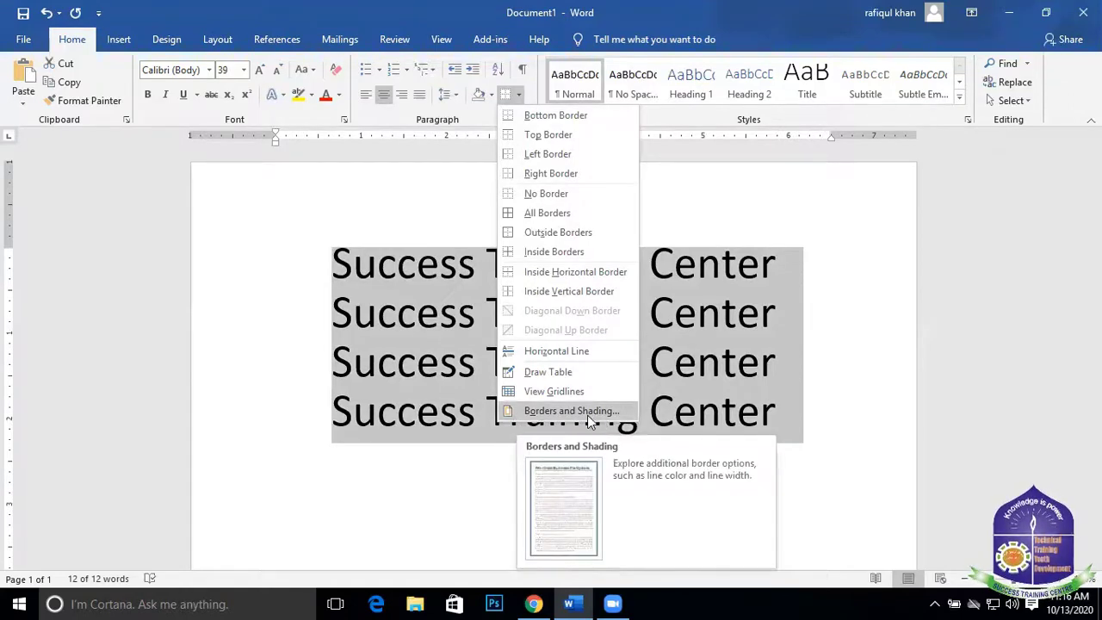
pyautogui.click(591, 411)
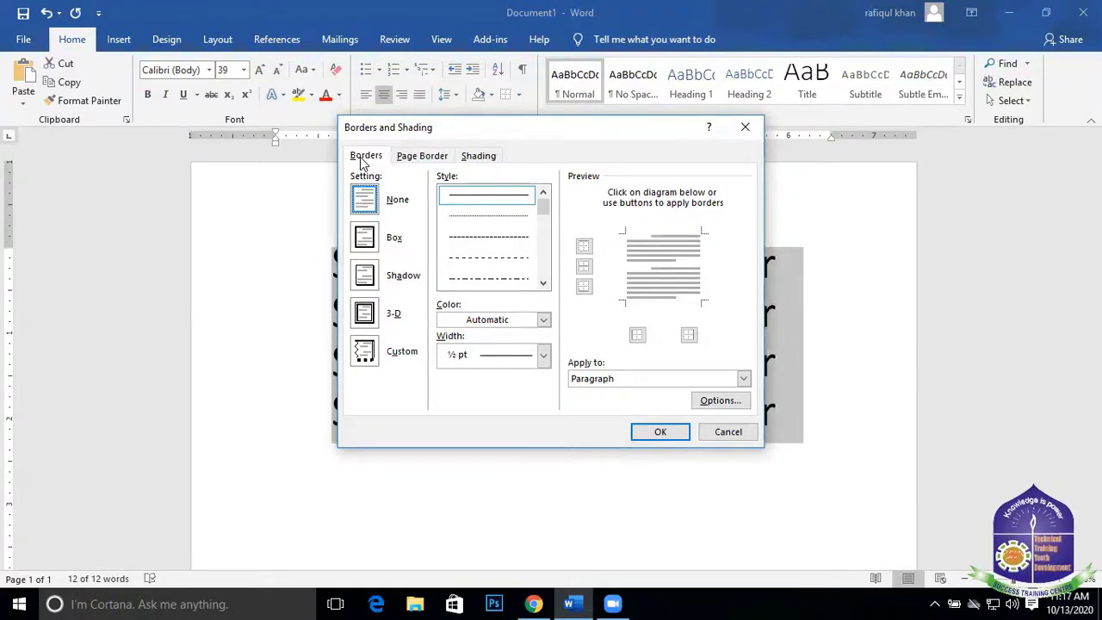
pyautogui.click(437, 158)
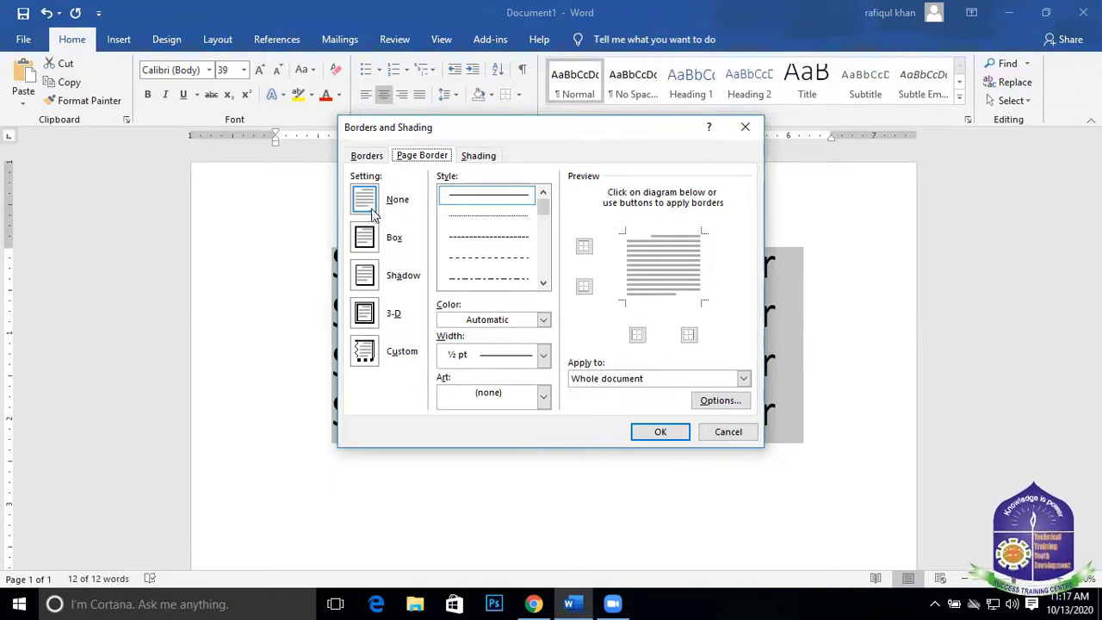
pyautogui.click(387, 250)
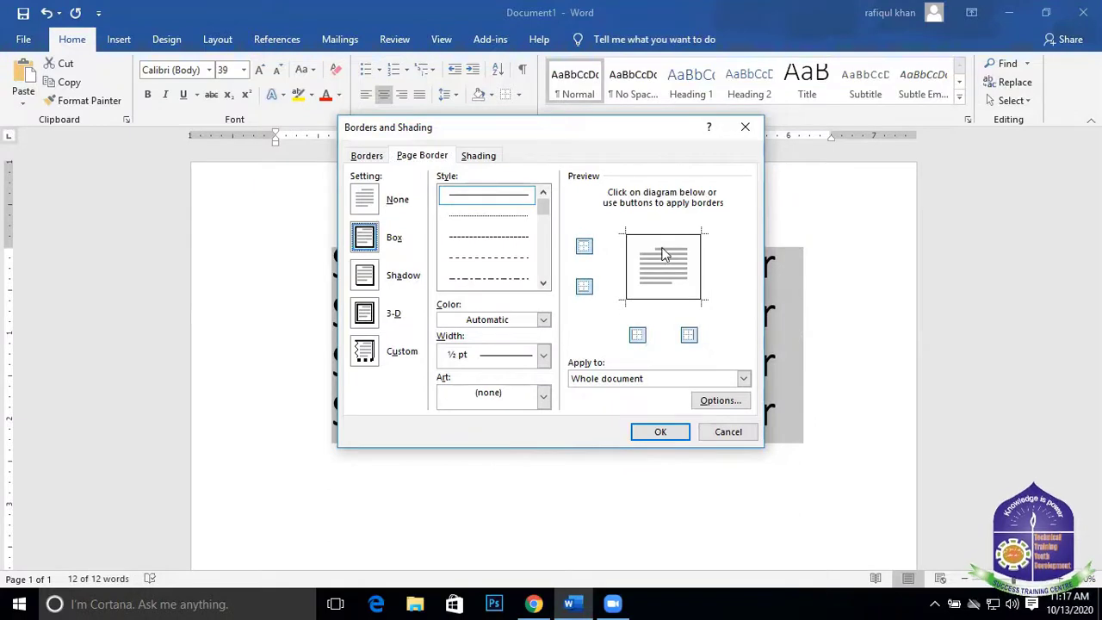
pyautogui.click(366, 200)
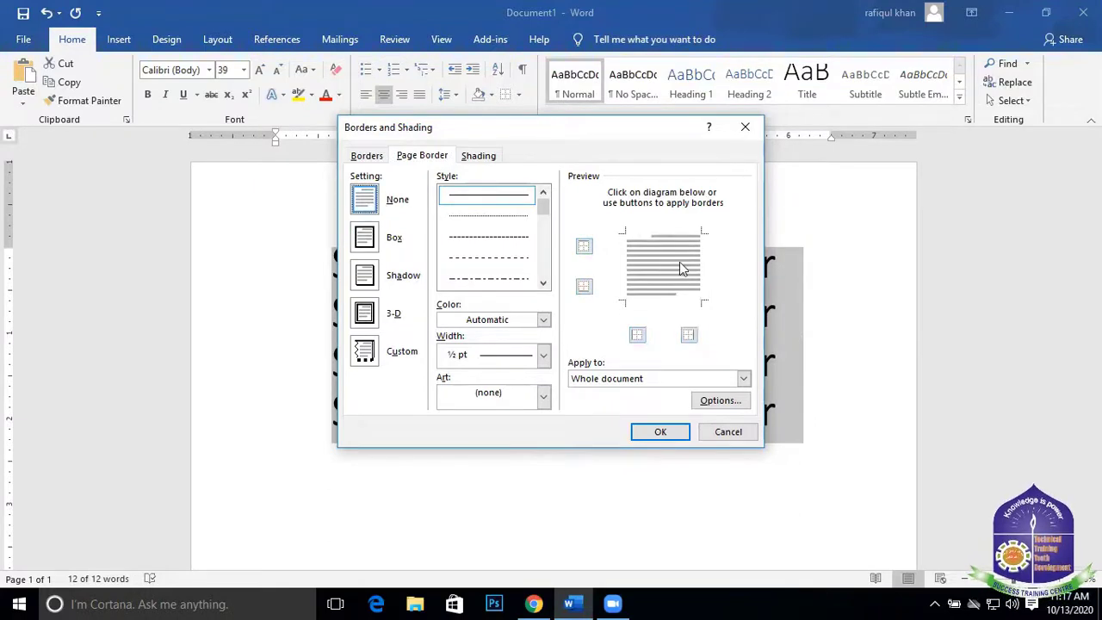
pyautogui.click(360, 241)
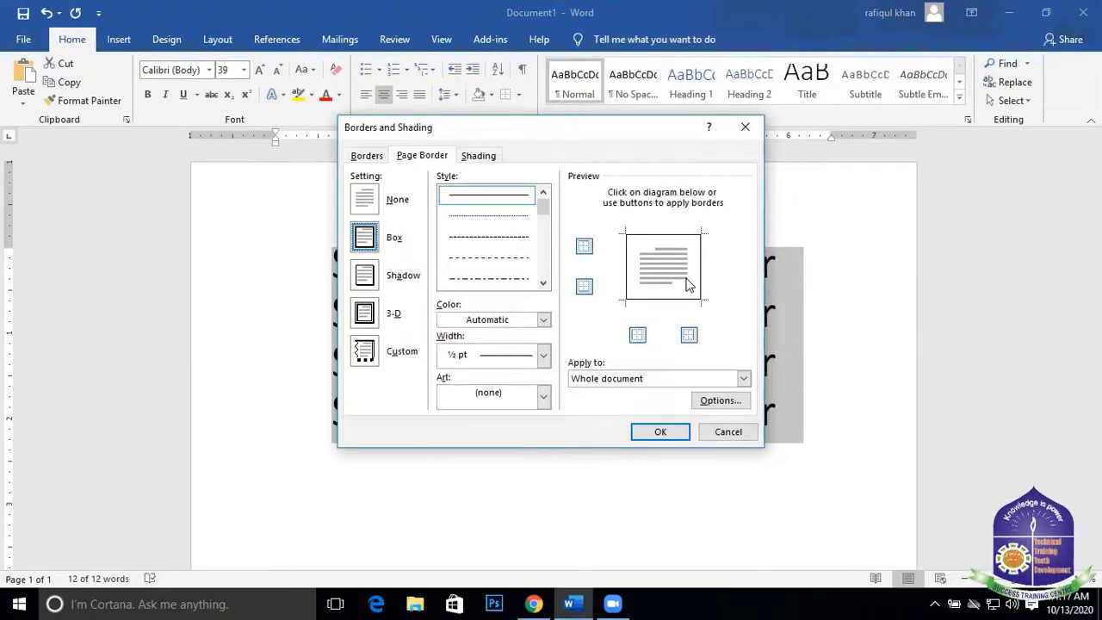
pyautogui.click(660, 432)
pyautogui.scroll(-2, 640, 370)
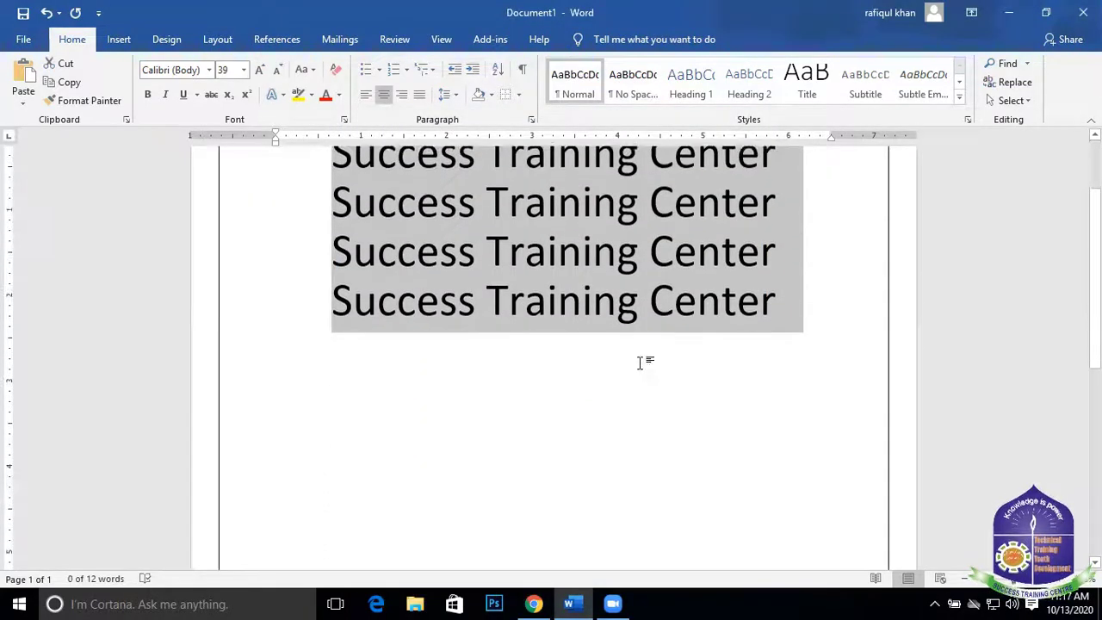
pyautogui.scroll(2, 639, 361)
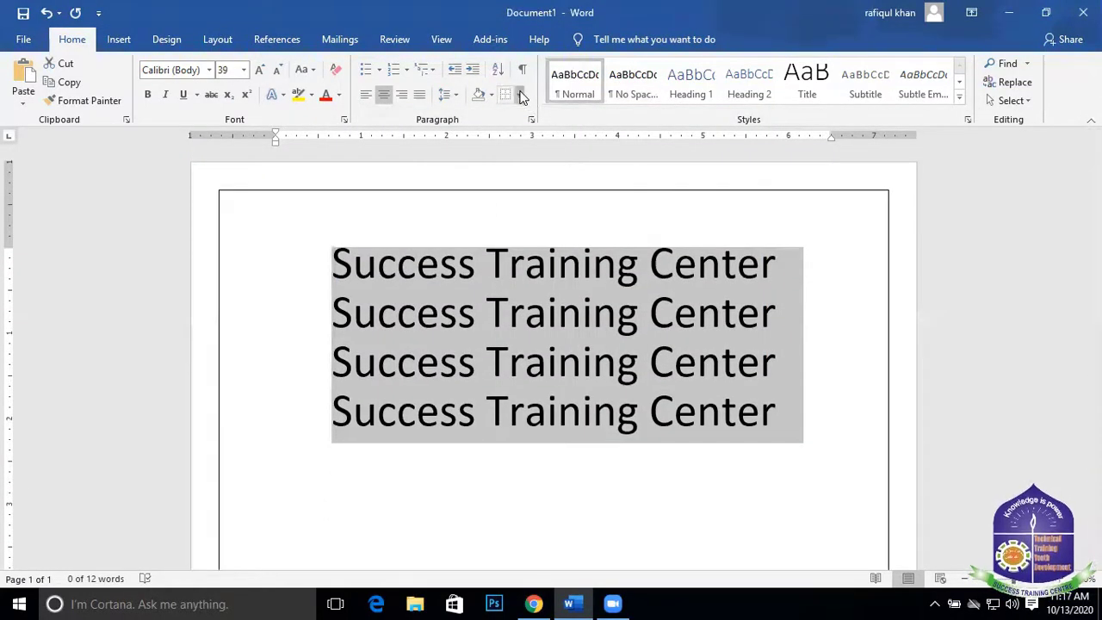
# Set the whole document's page border to None with light blue as the border colour
pyautogui.click(519, 94)
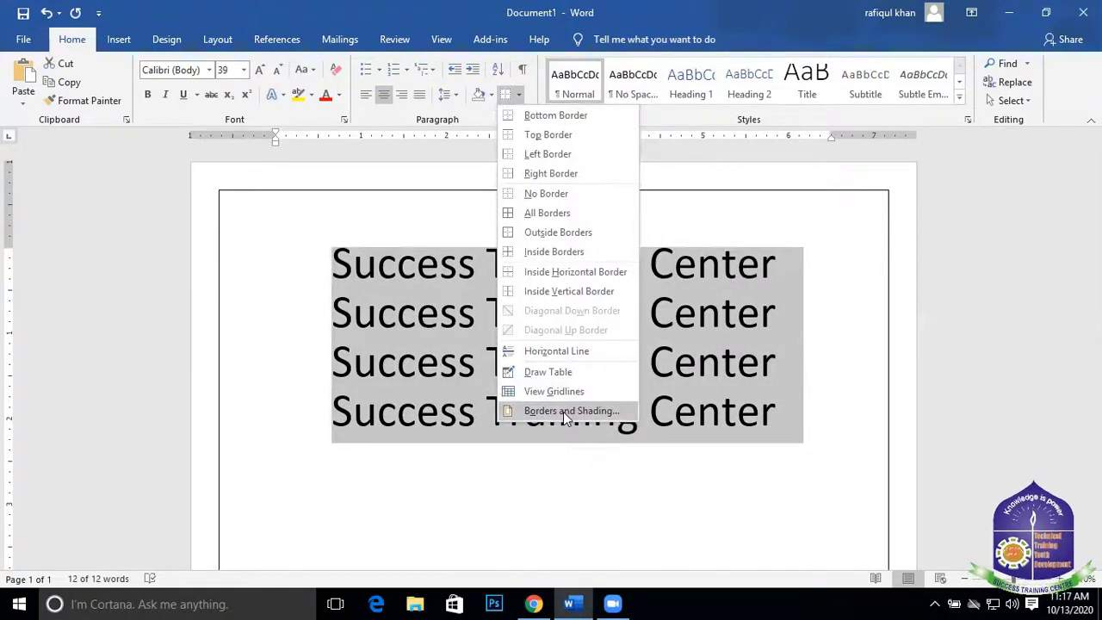
pyautogui.click(568, 411)
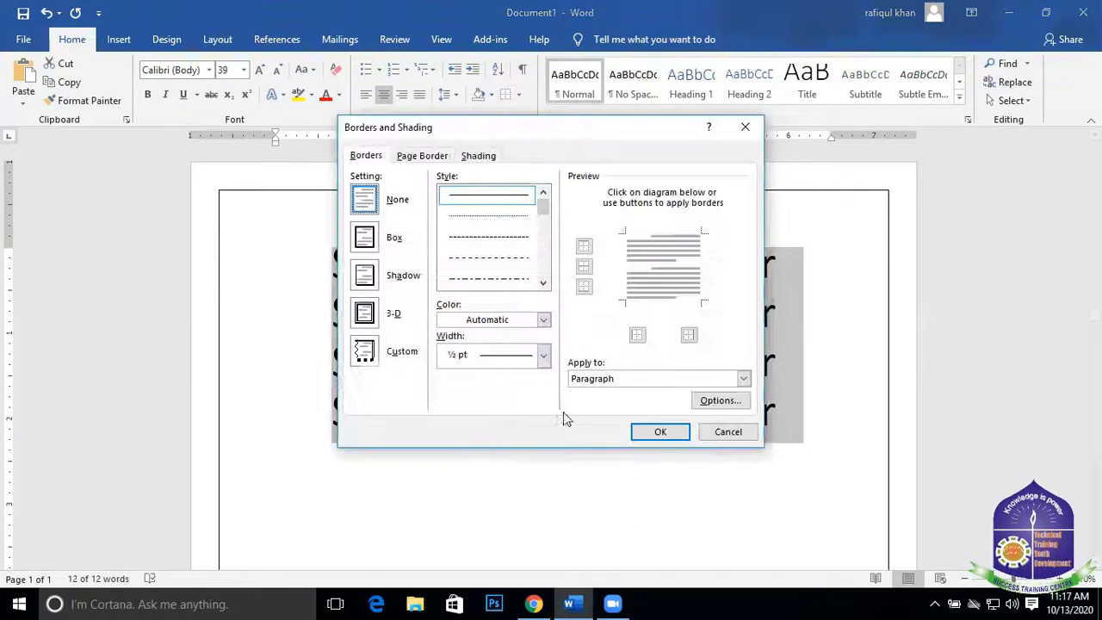
pyautogui.click(422, 156)
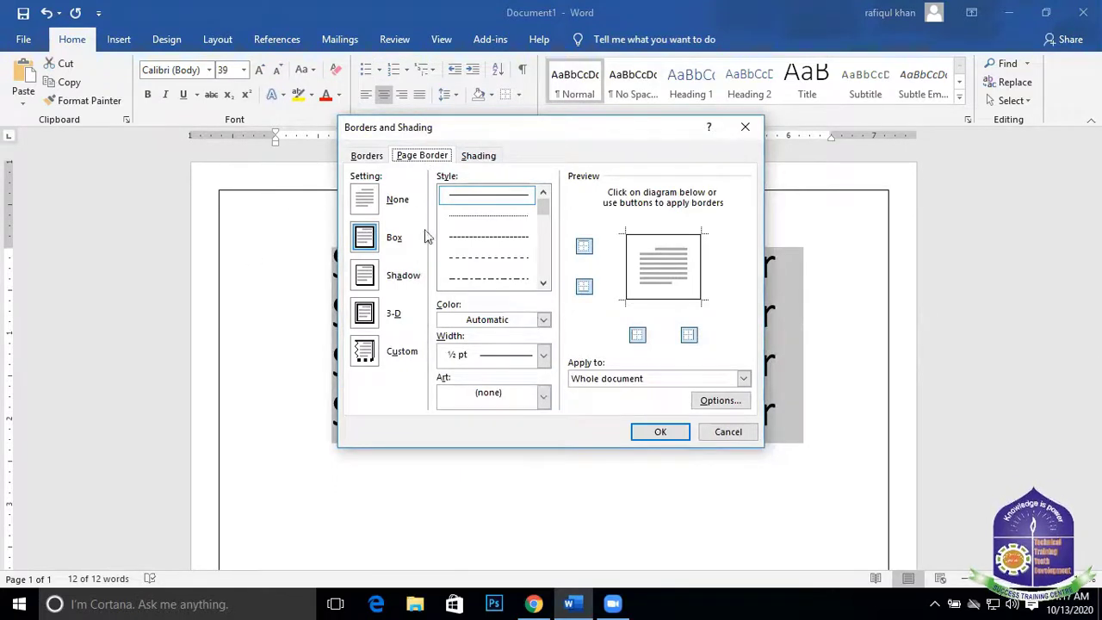
pyautogui.click(362, 203)
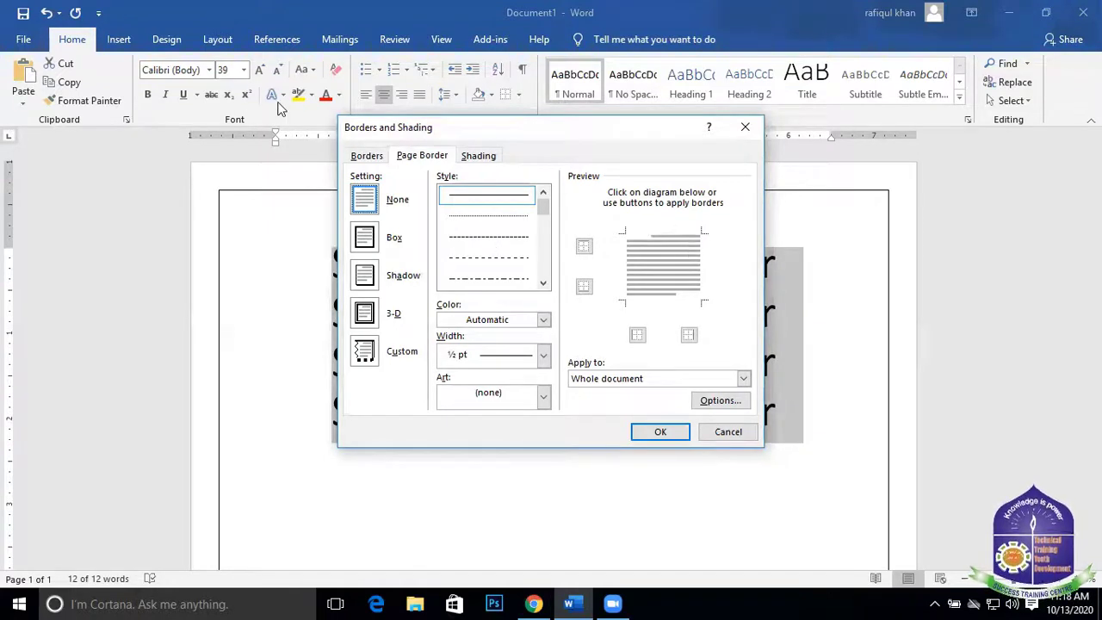
pyautogui.click(544, 320)
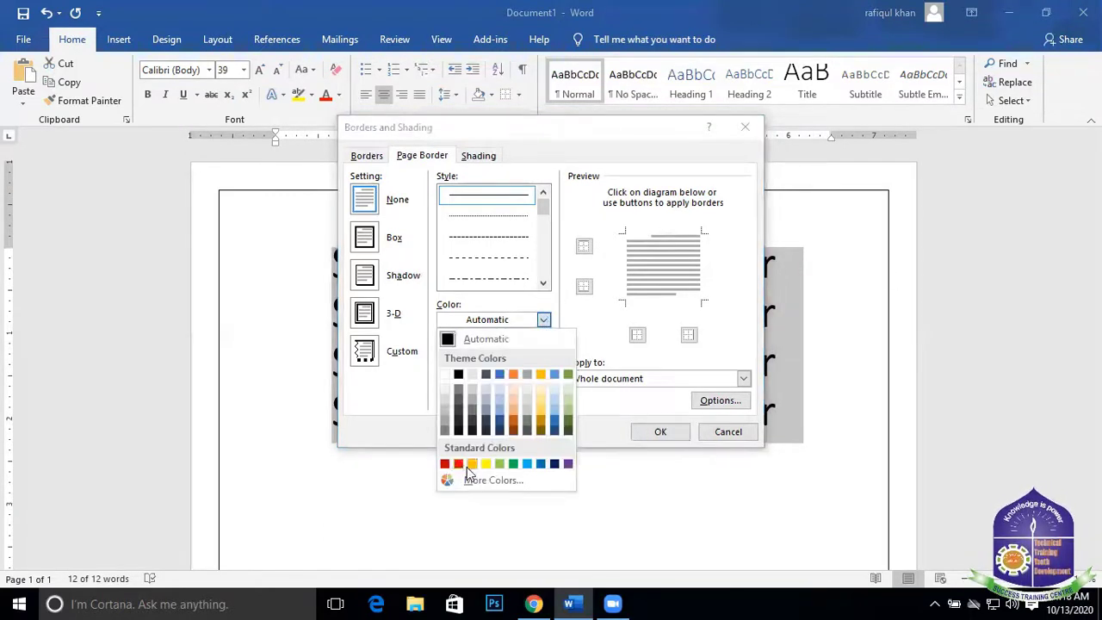
pyautogui.click(528, 464)
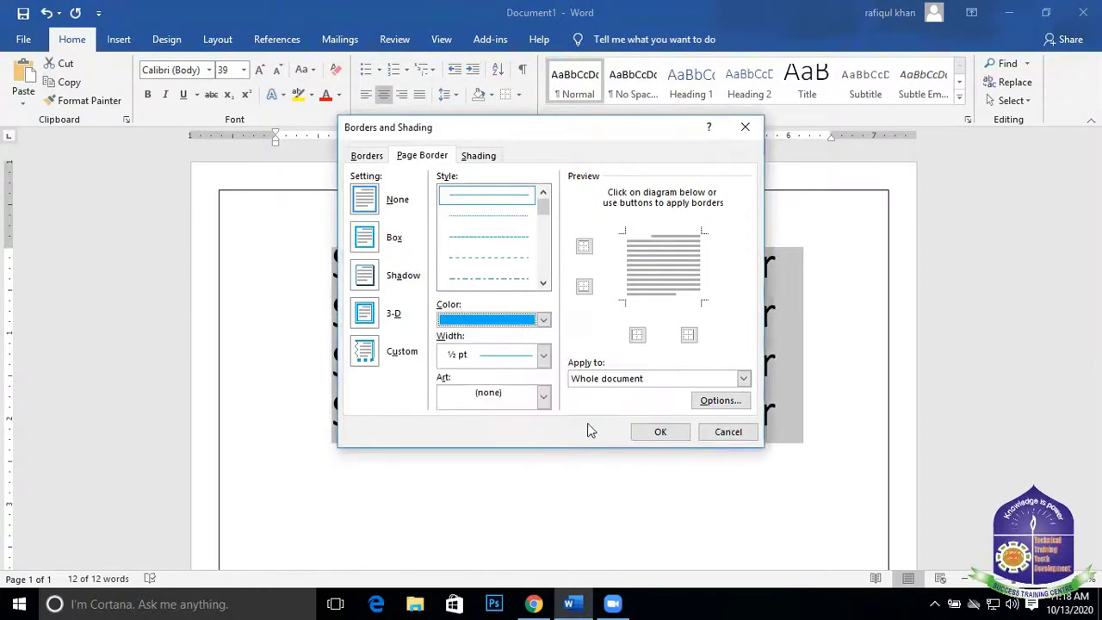
pyautogui.click(660, 433)
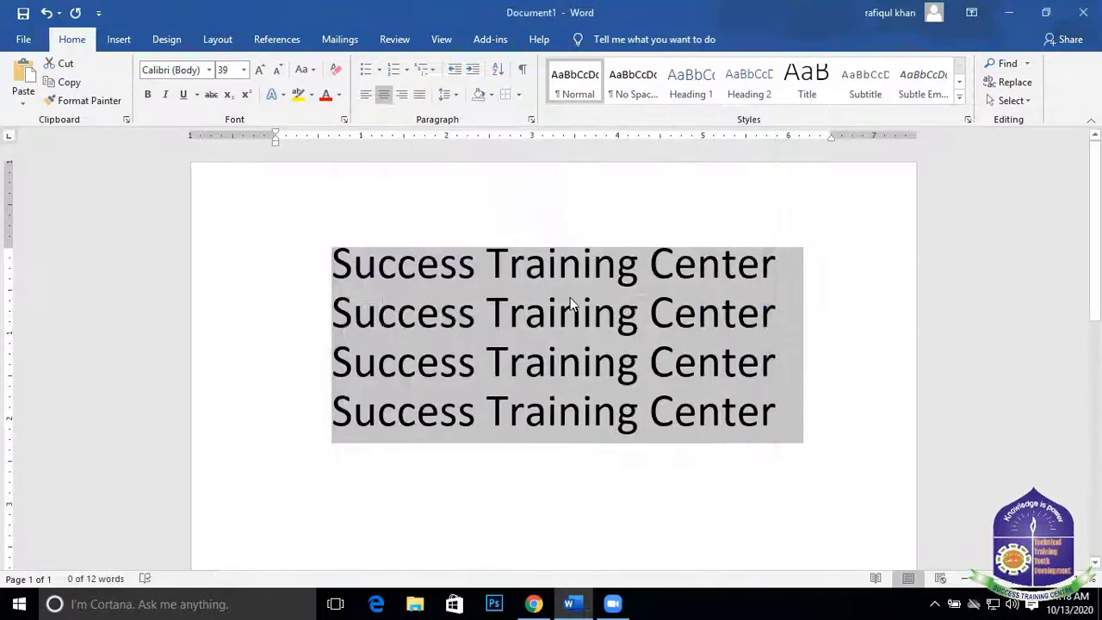
# Apply a ½ pt light blue Box page border to the whole document
pyautogui.click(519, 96)
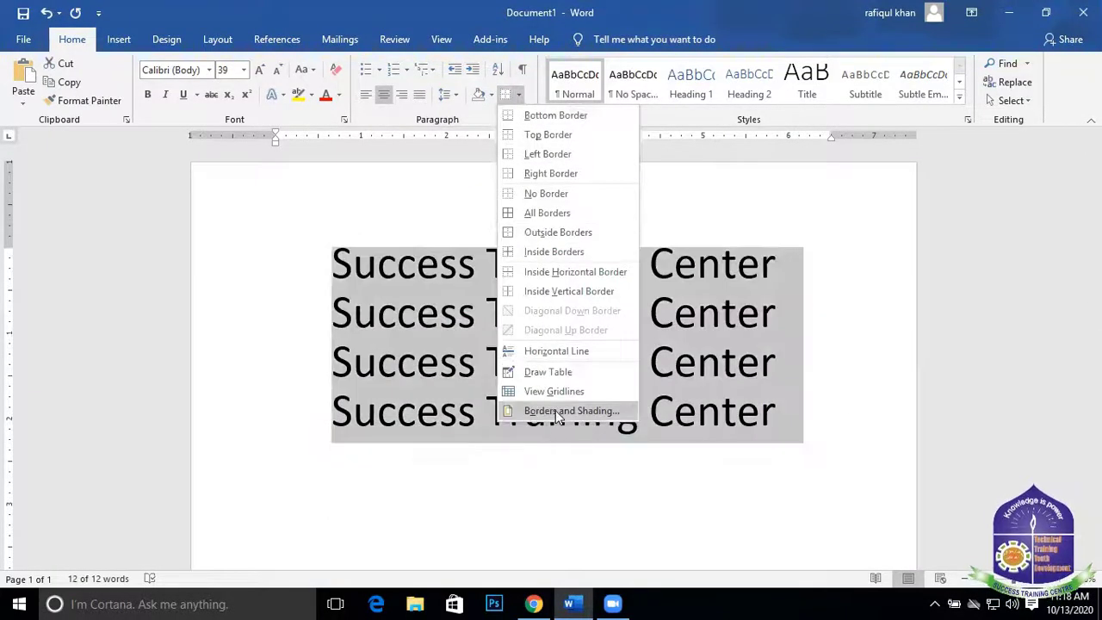
pyautogui.click(557, 411)
pyautogui.click(423, 156)
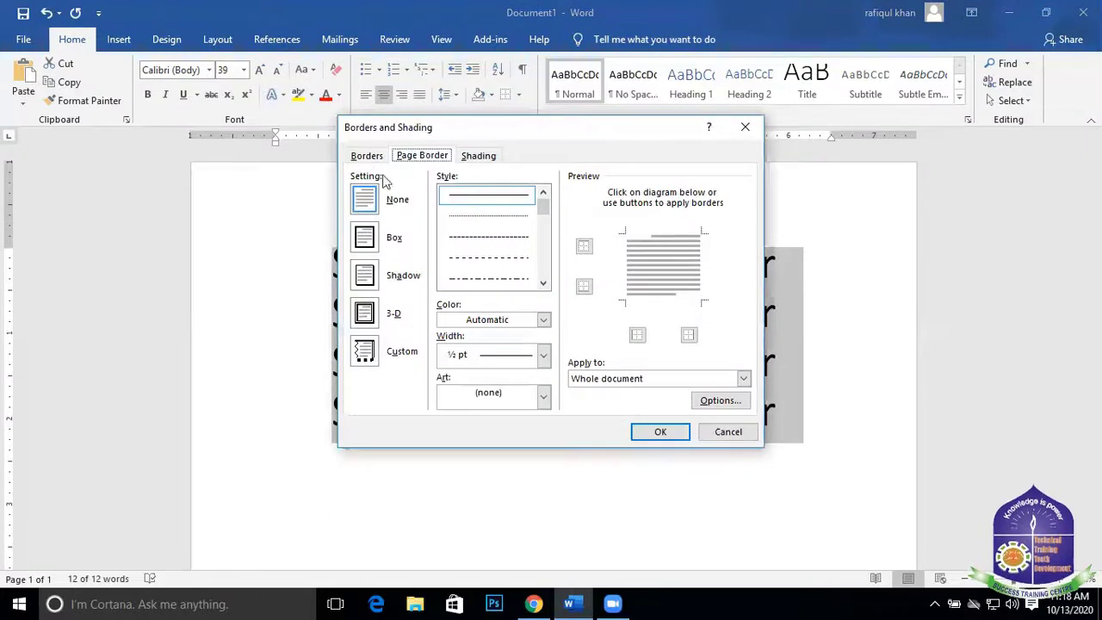
pyautogui.click(362, 238)
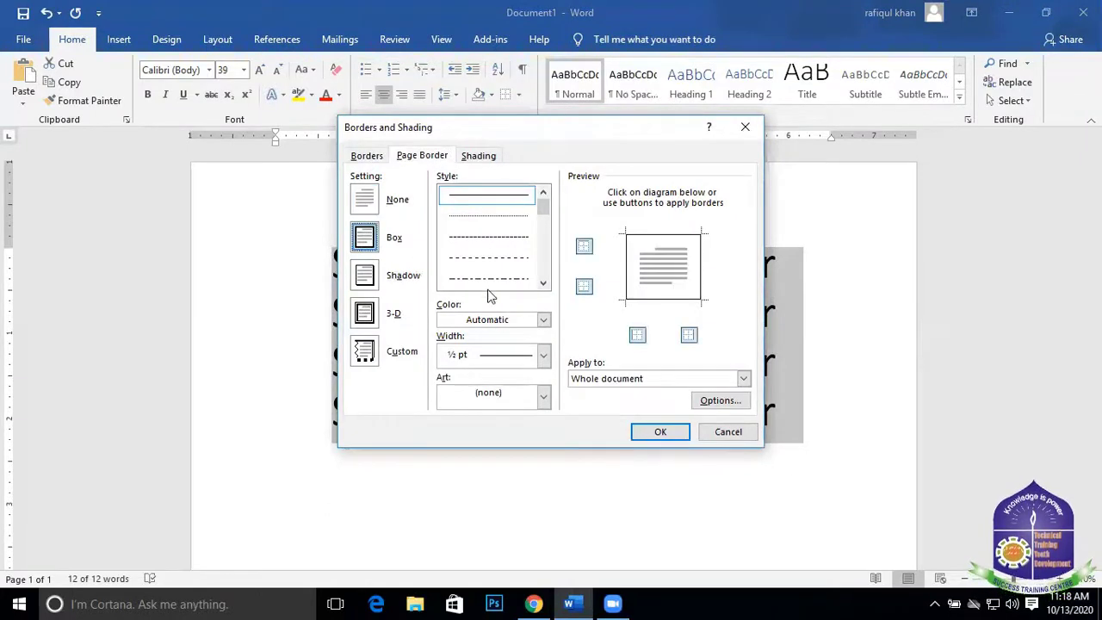
pyautogui.click(543, 320)
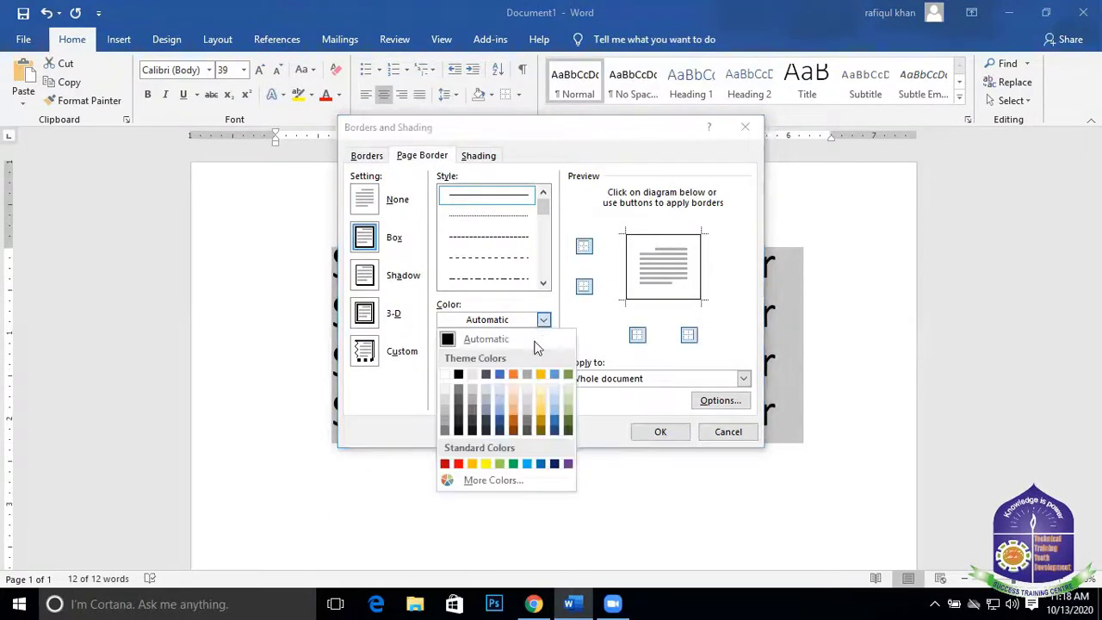
pyautogui.click(526, 463)
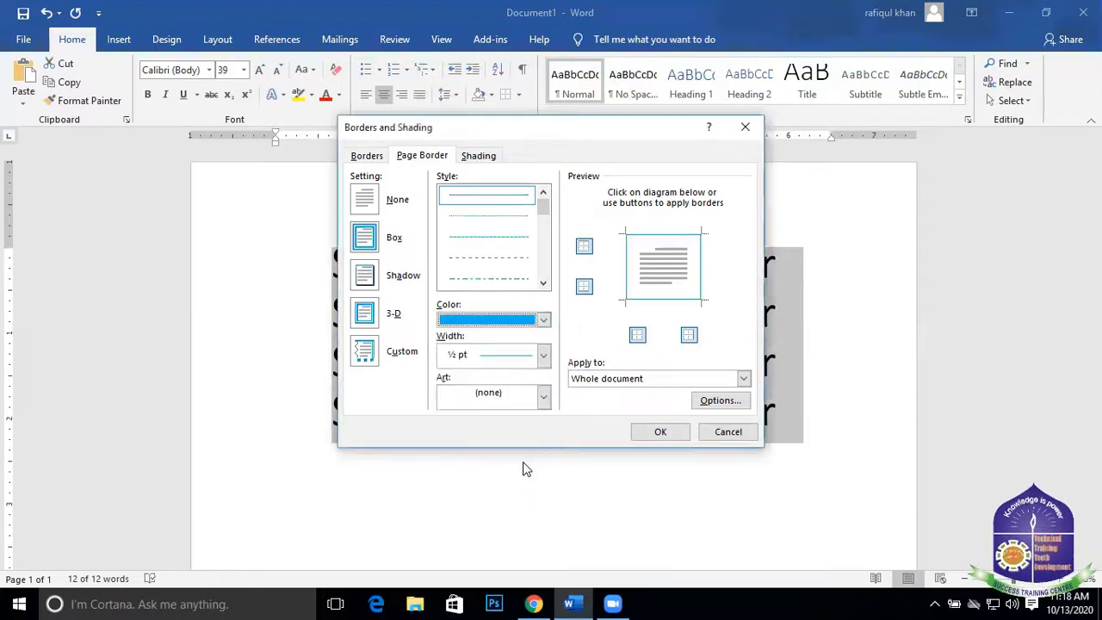
pyautogui.click(660, 431)
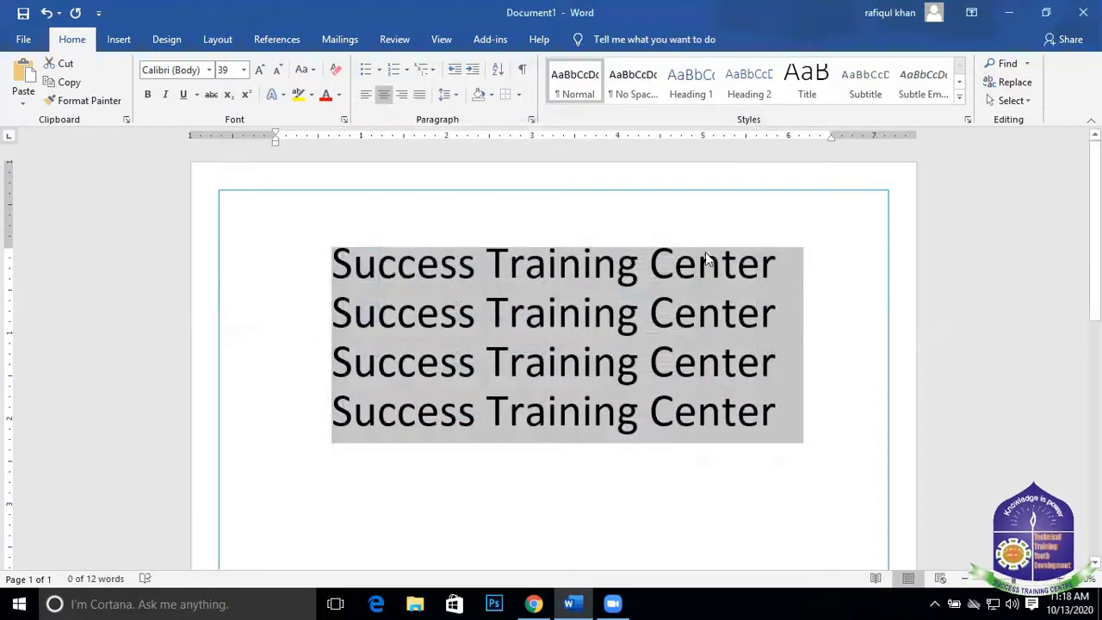
# Apply the red apple art at 31 pt width as the whole document's page border
pyautogui.click(519, 101)
pyautogui.click(533, 409)
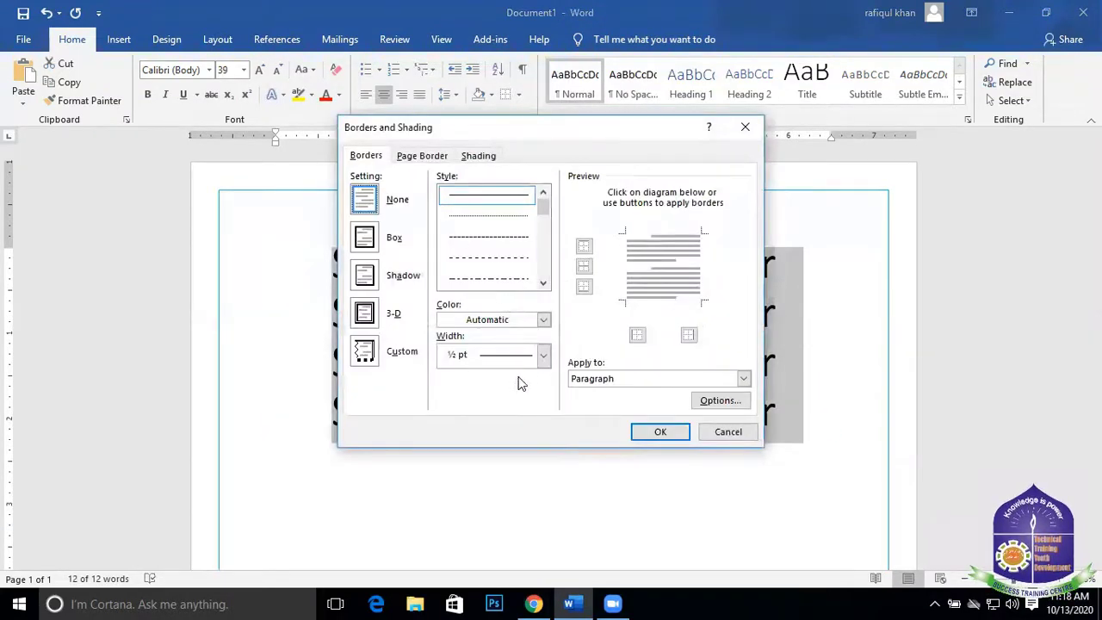
pyautogui.click(422, 156)
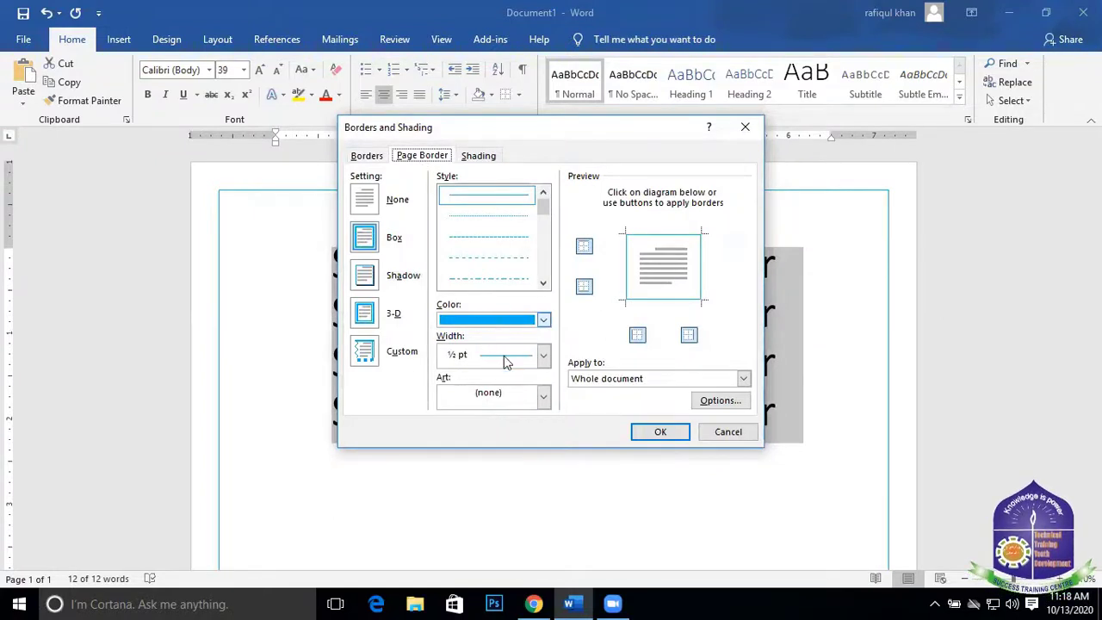
pyautogui.click(544, 399)
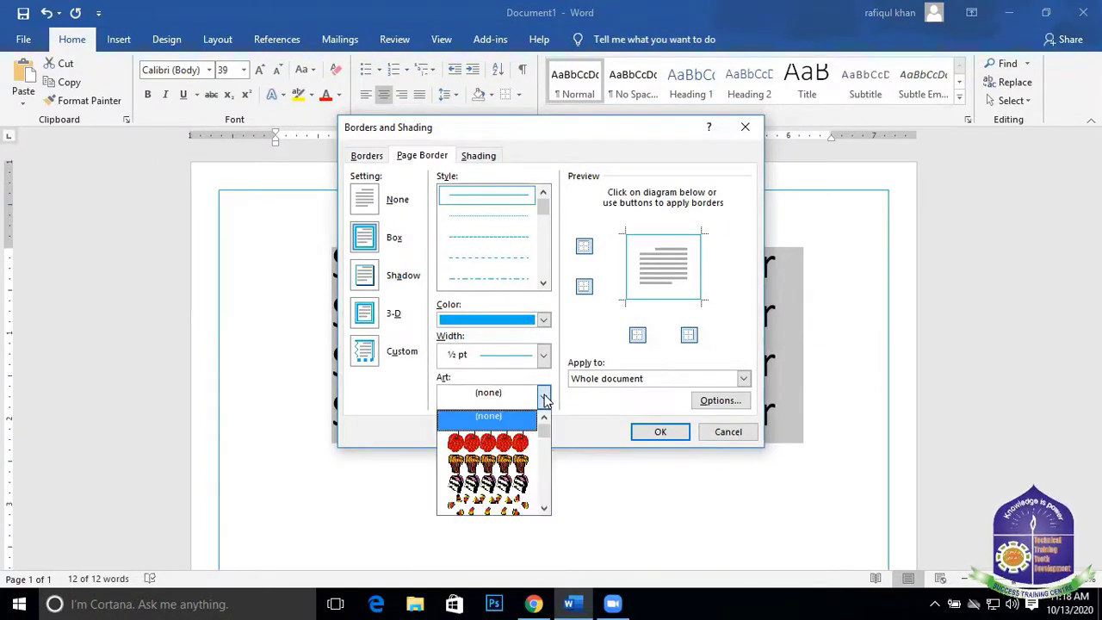
pyautogui.click(497, 445)
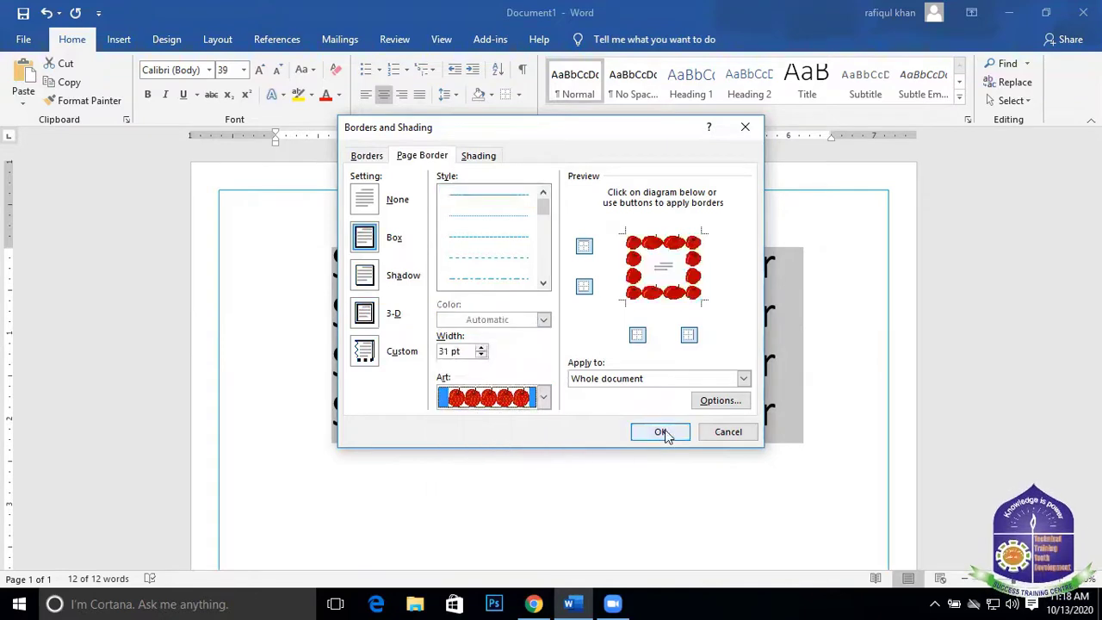
pyautogui.click(658, 433)
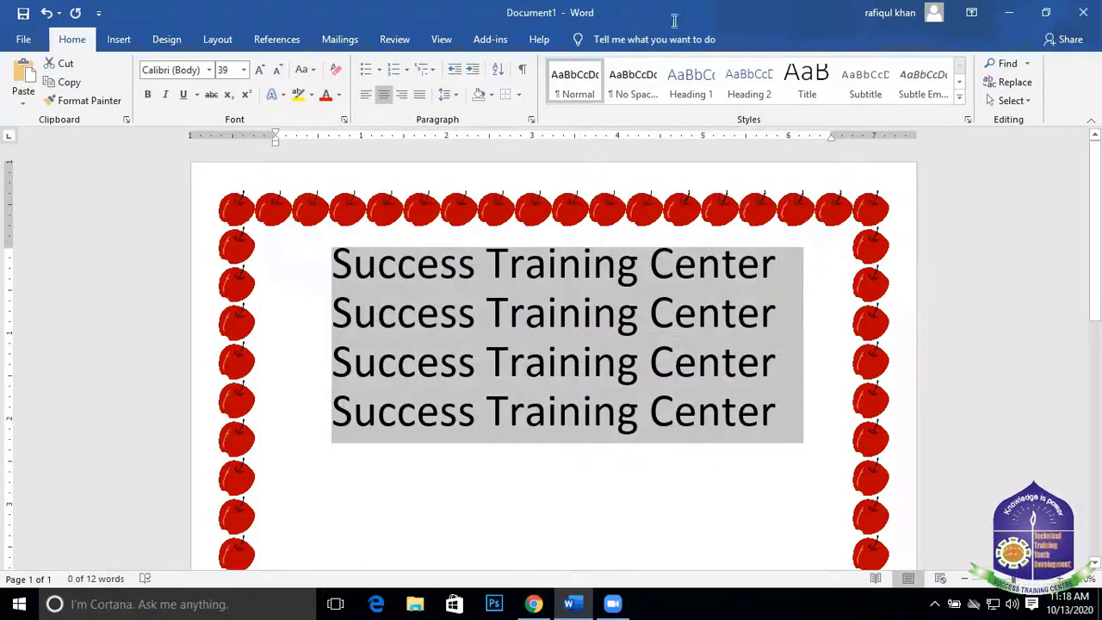
# Apply the orange sun art at 18 pt width as the whole document's page border
pyautogui.click(518, 94)
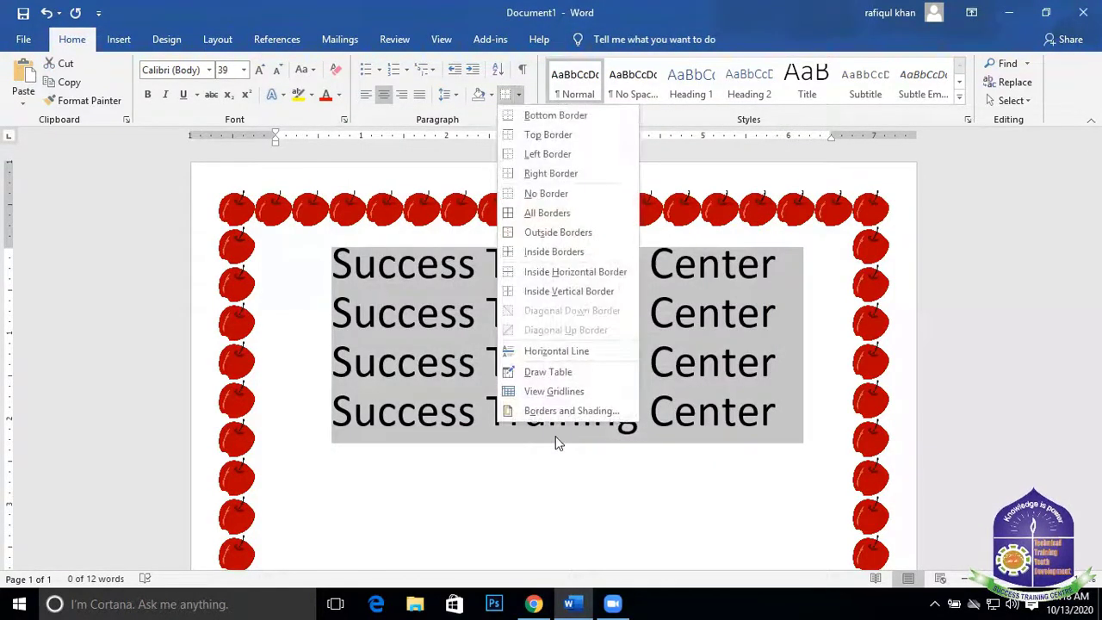
pyautogui.click(568, 411)
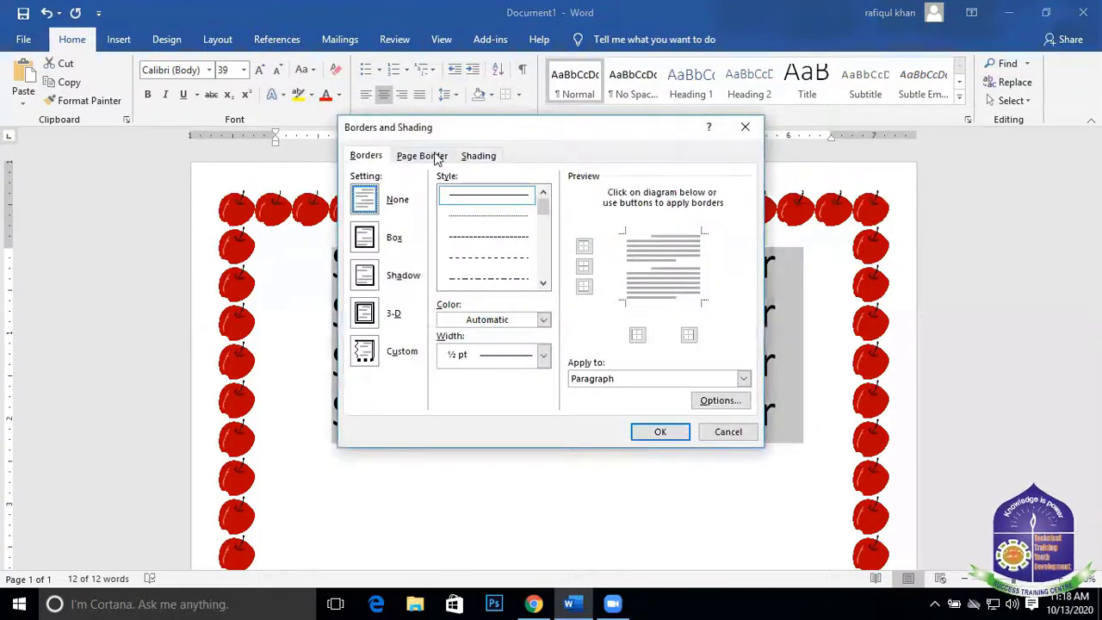
pyautogui.click(434, 158)
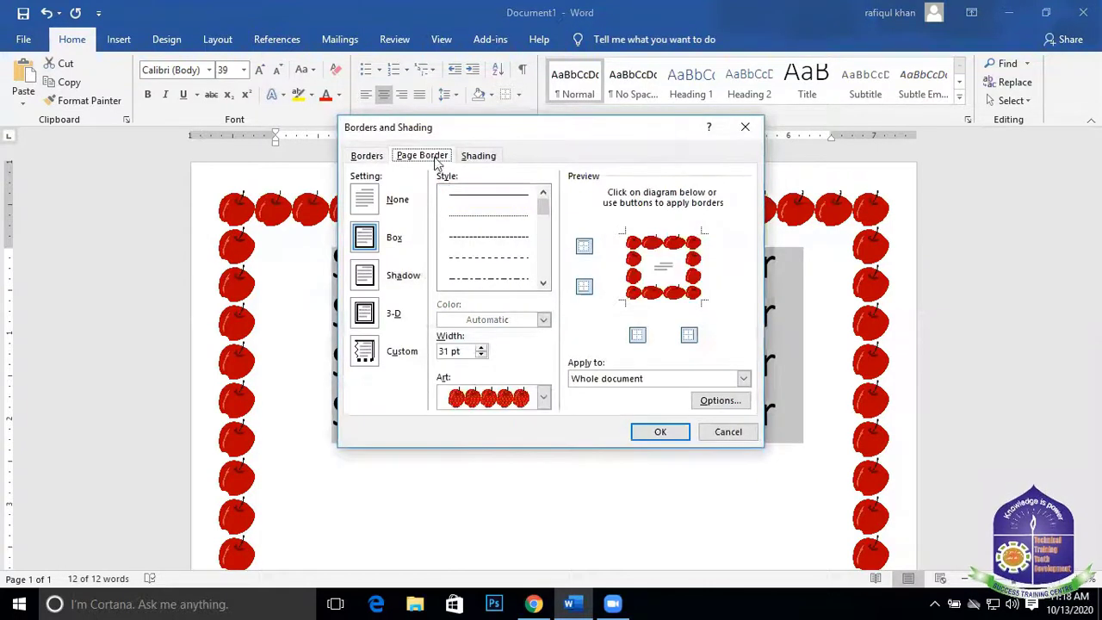
pyautogui.click(543, 397)
pyautogui.scroll(-6, 499, 495)
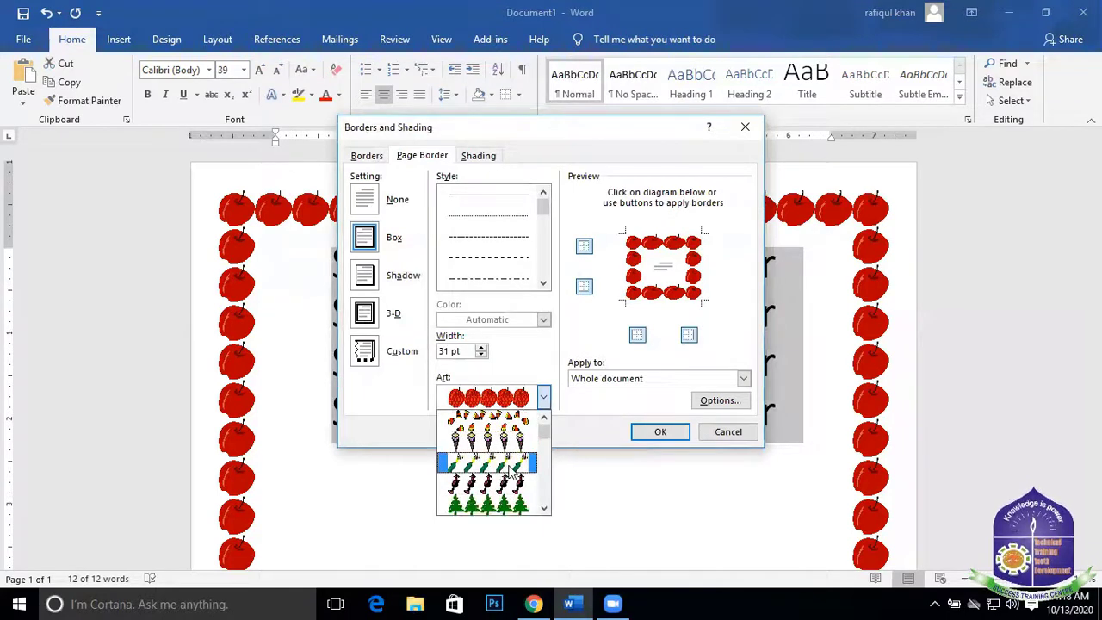
pyautogui.scroll(1, 512, 476)
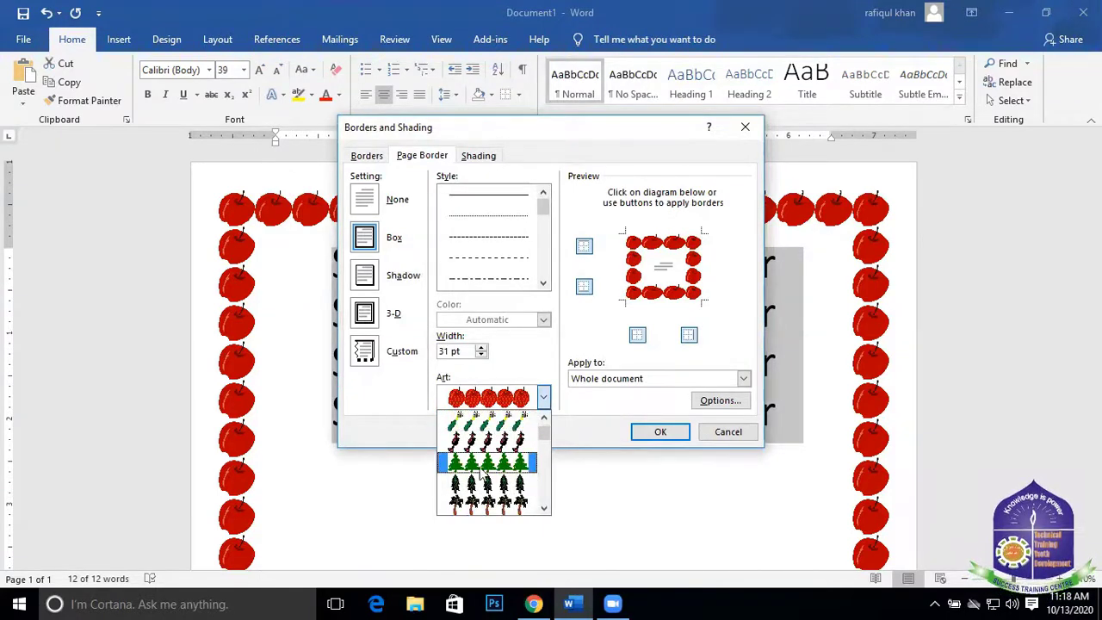
pyautogui.scroll(-2, 501, 482)
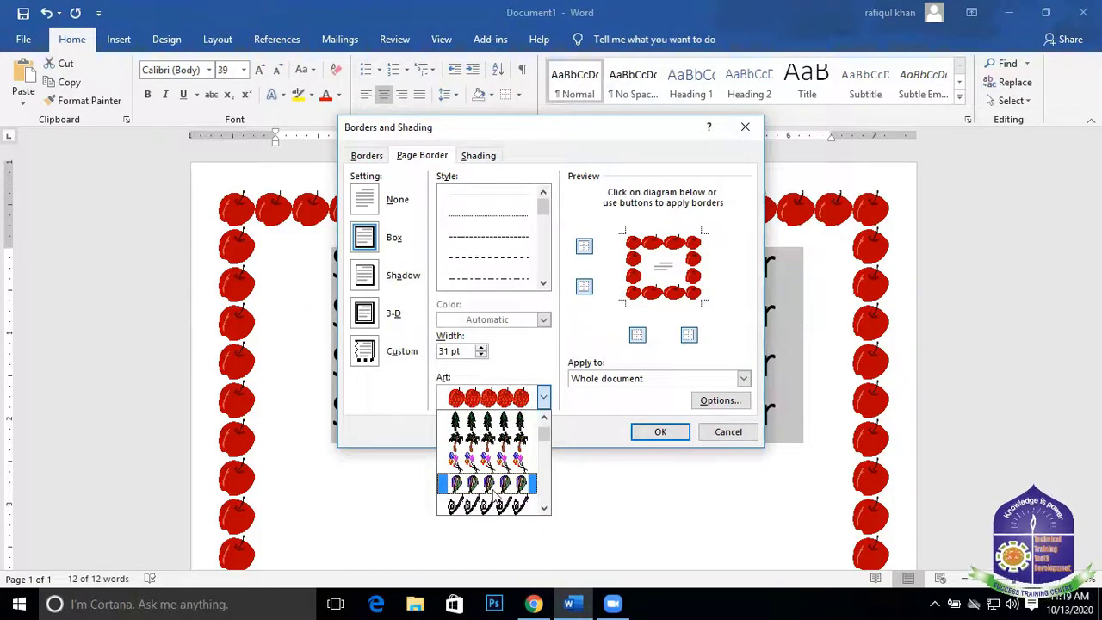
pyautogui.scroll(-1, 512, 497)
pyautogui.scroll(-1, 508, 490)
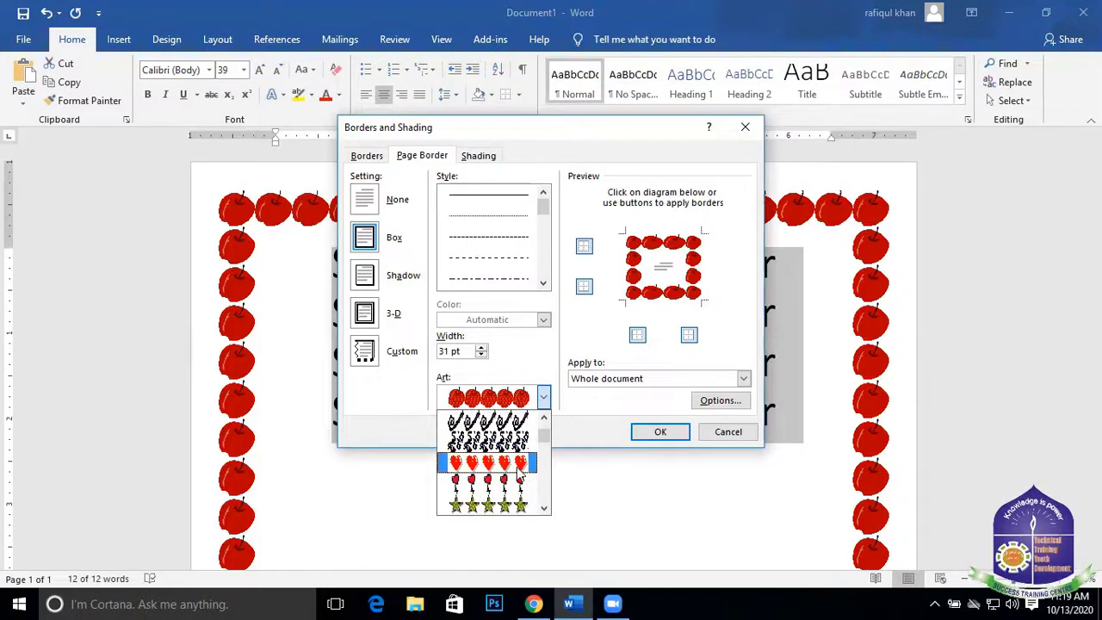
pyautogui.scroll(-1, 487, 492)
pyautogui.scroll(-4, 514, 498)
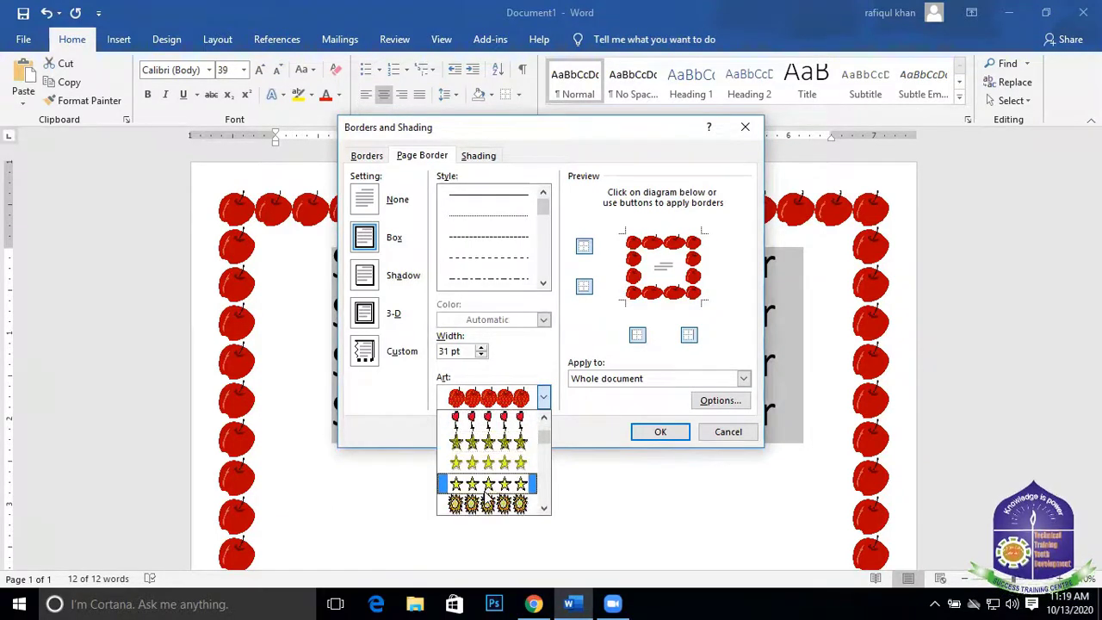
pyautogui.click(510, 476)
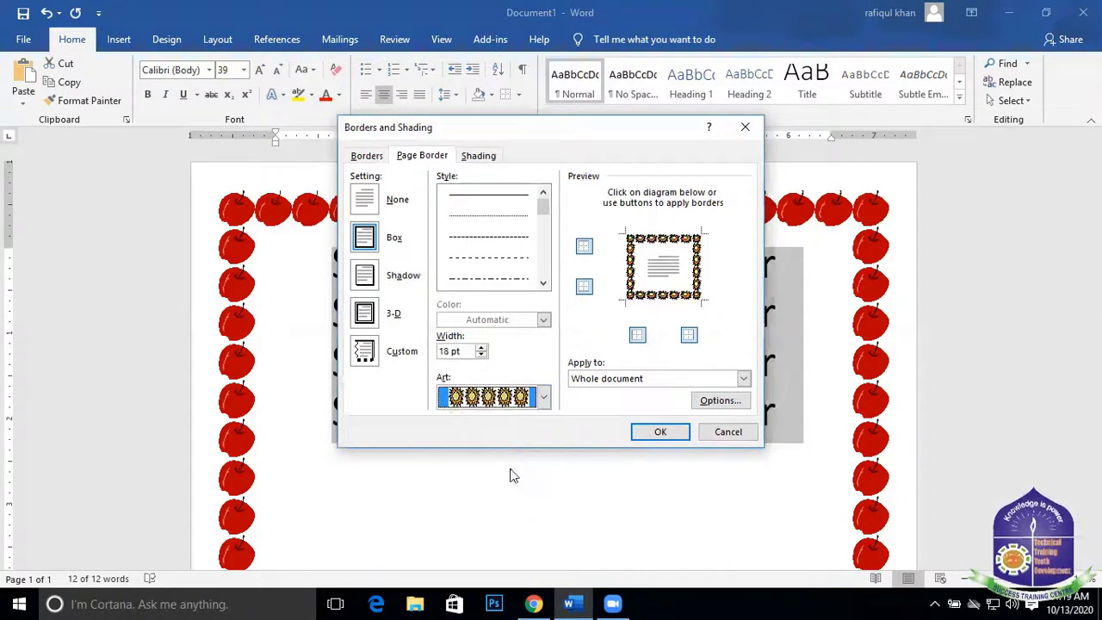
pyautogui.click(665, 432)
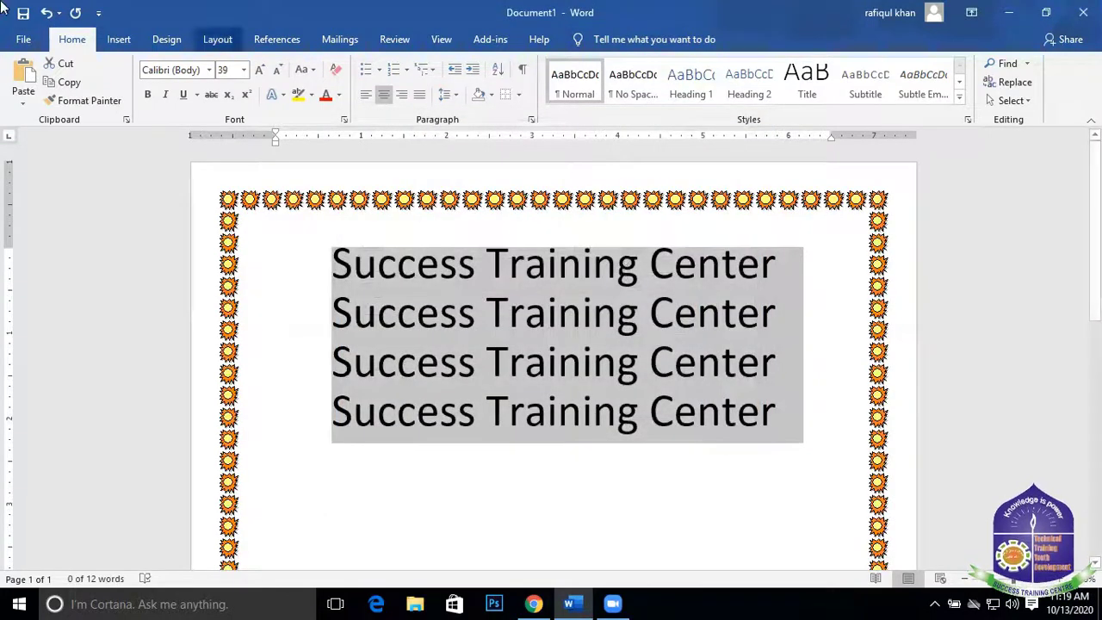
# Remove the page border from the whole document by choosing the None setting
pyautogui.scroll(-5, 520, 258)
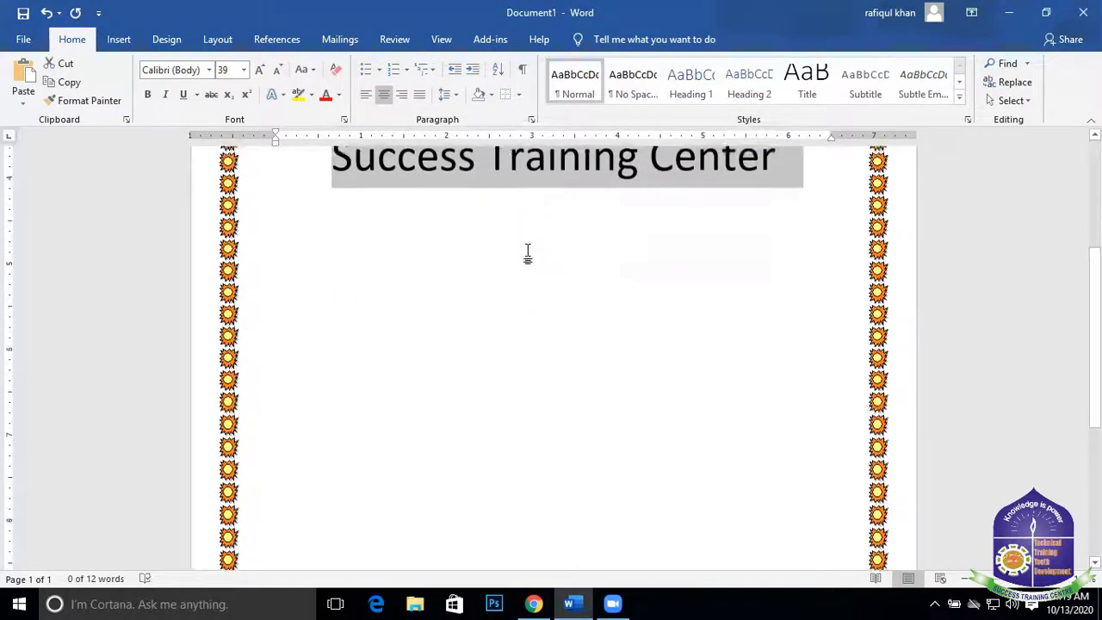
pyautogui.click(517, 93)
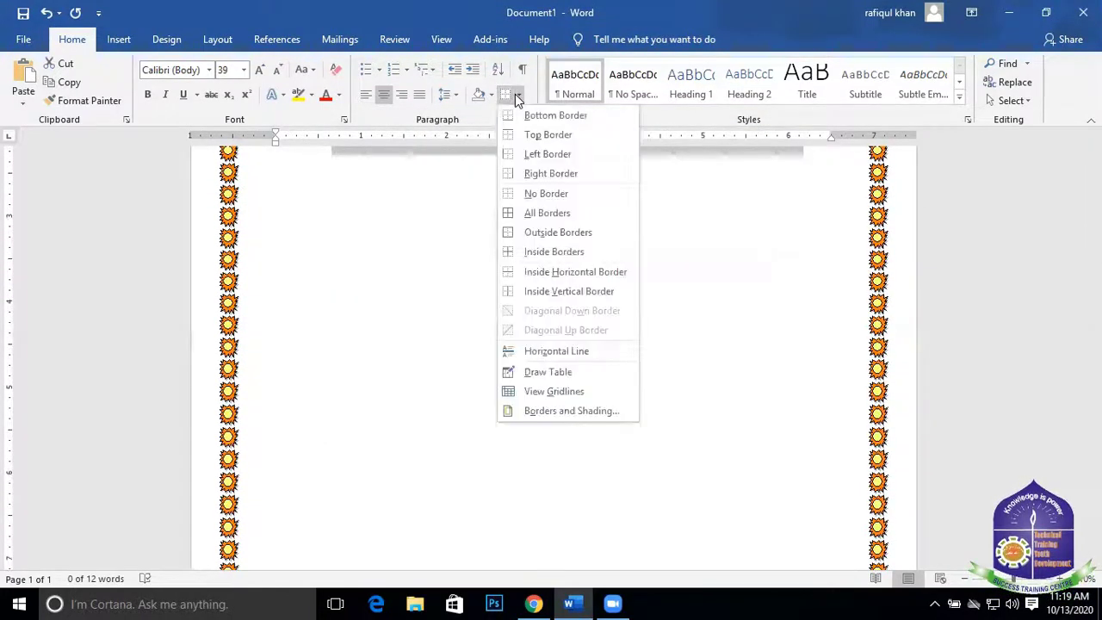
pyautogui.click(547, 411)
pyautogui.click(406, 156)
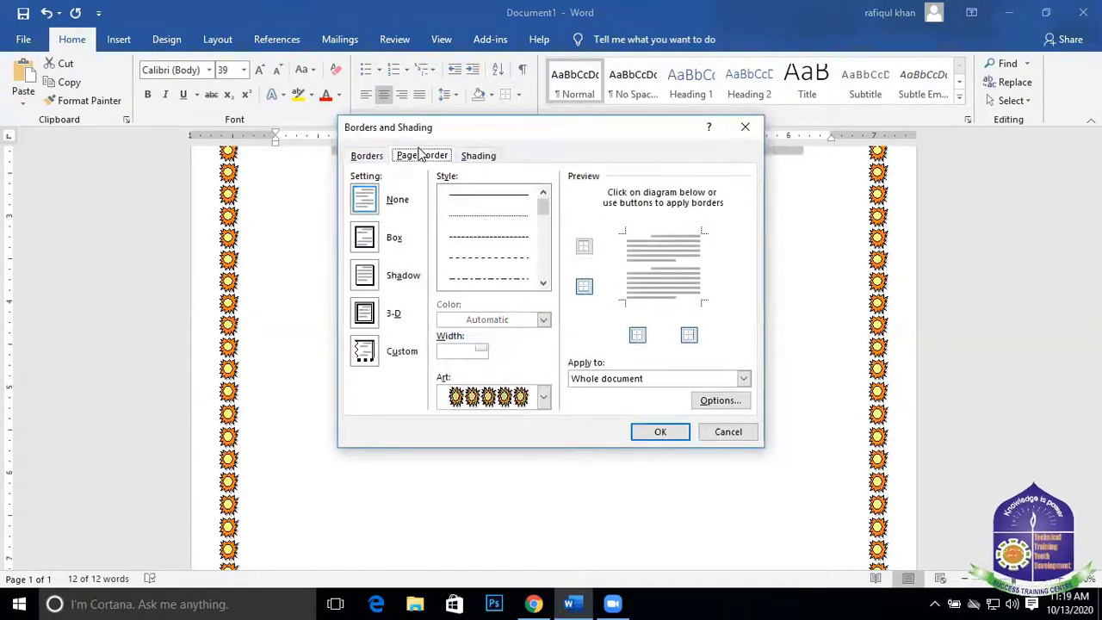
pyautogui.click(364, 198)
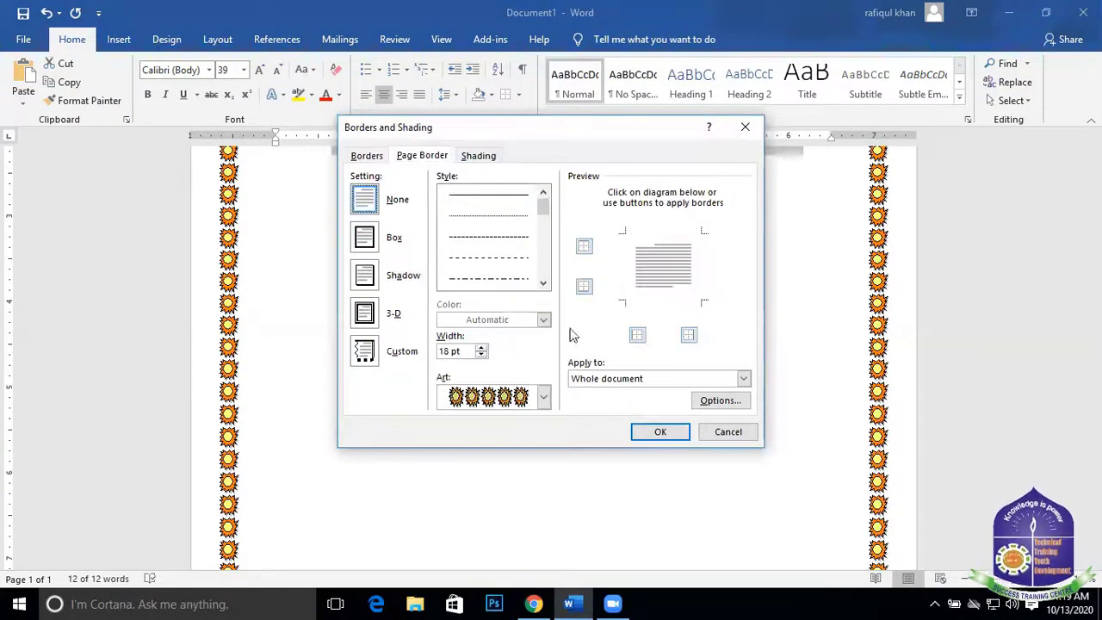
pyautogui.click(669, 436)
pyautogui.scroll(2, 649, 387)
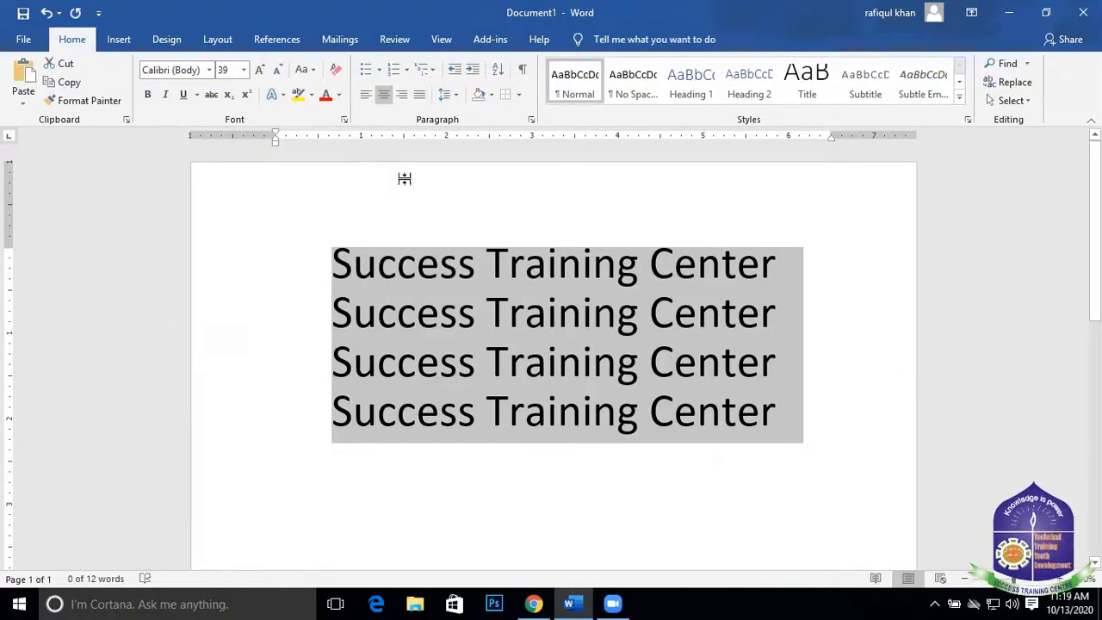
# Highlight the first "Success Training Center" line in turquoise
pyautogui.click(544, 200)
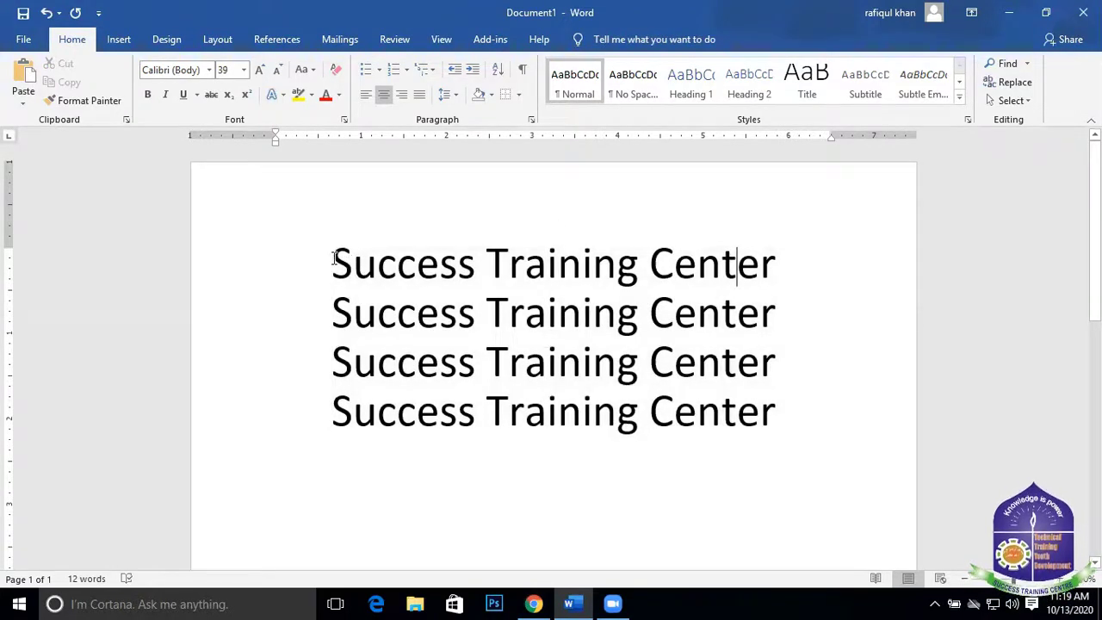
pyautogui.moveTo(334, 258); pyautogui.dragTo(803, 278)
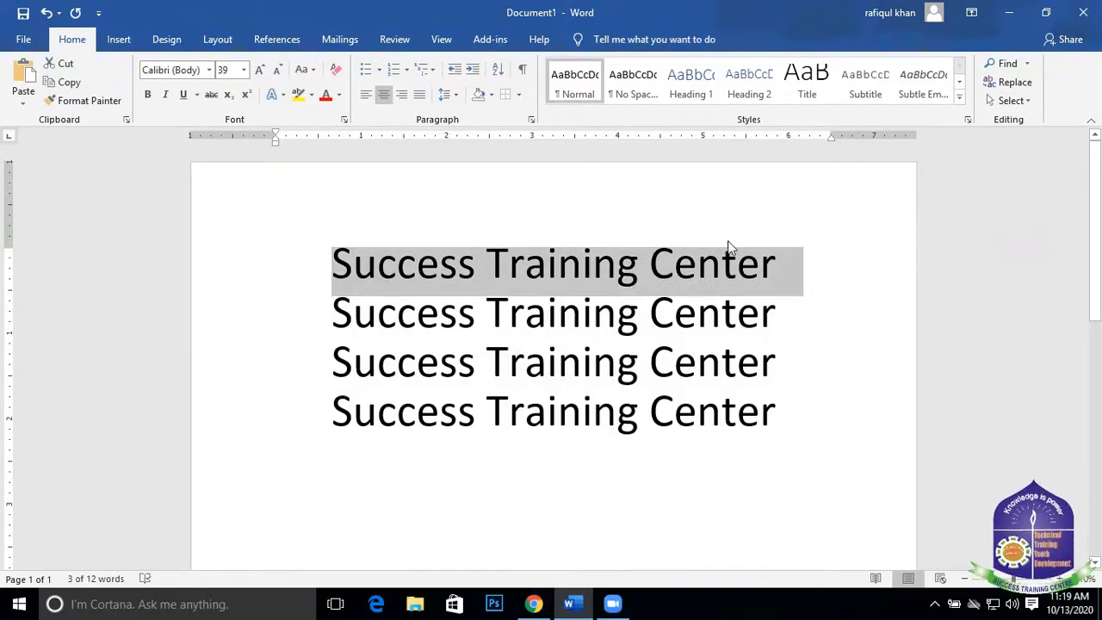
pyautogui.click(311, 96)
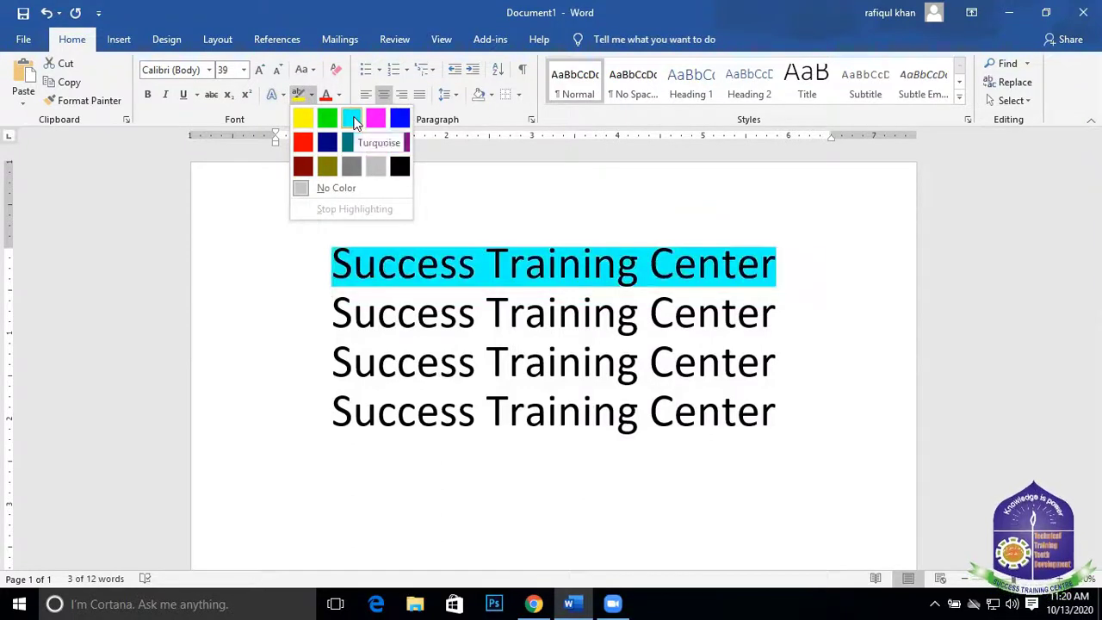
pyautogui.click(352, 120)
pyautogui.press('Right')
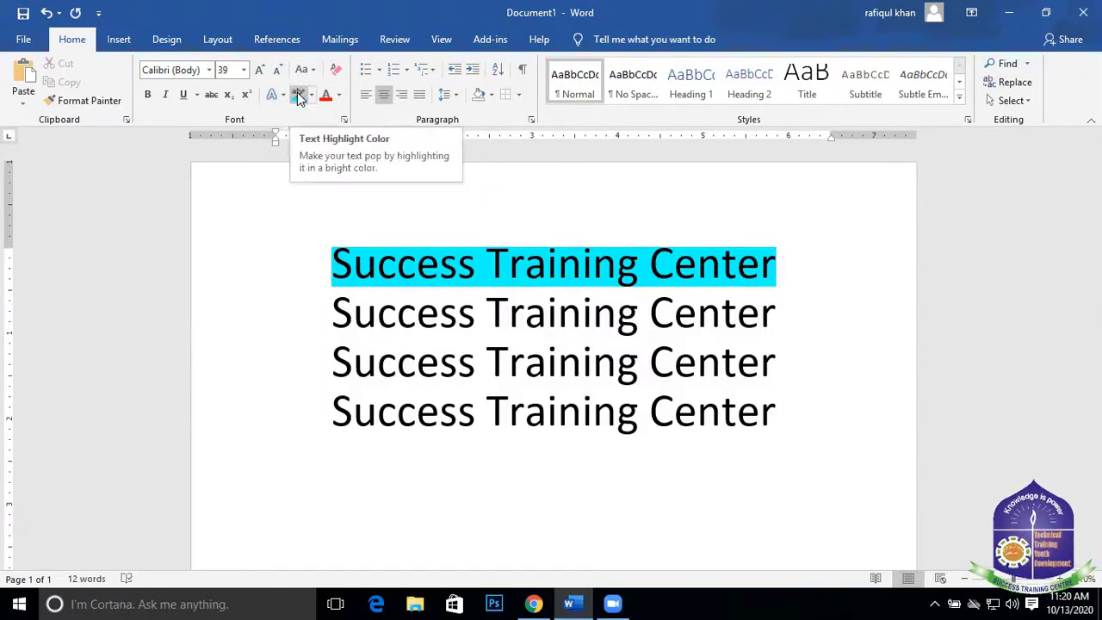
pyautogui.click(760, 274)
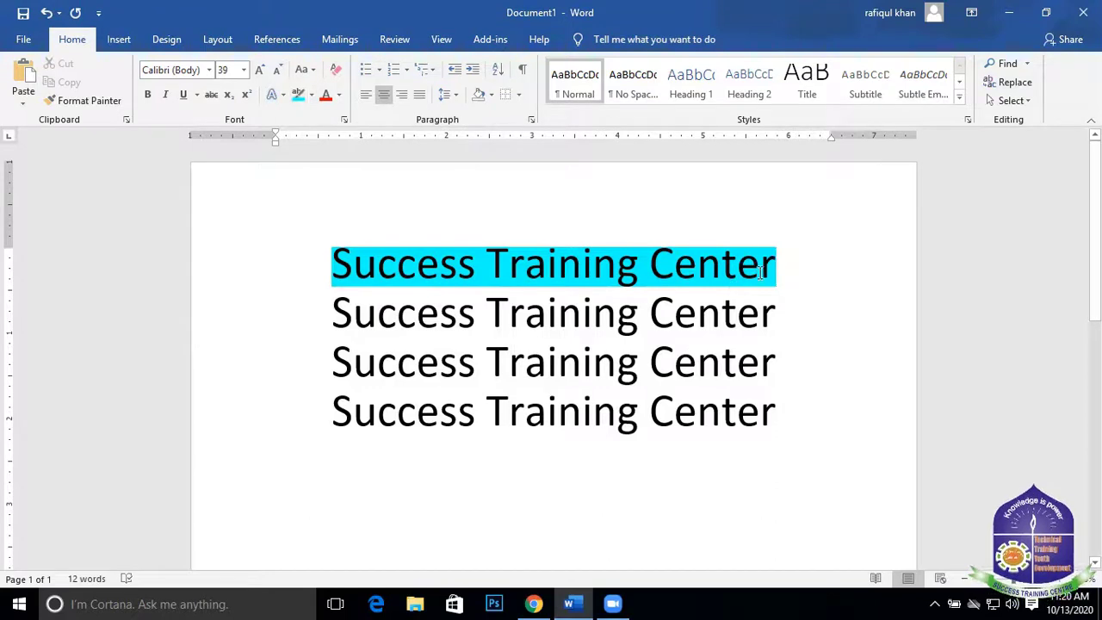
# Remove the highlight from the first "Success Training Center" line with No Color
pyautogui.moveTo(794, 260); pyautogui.dragTo(327, 260)
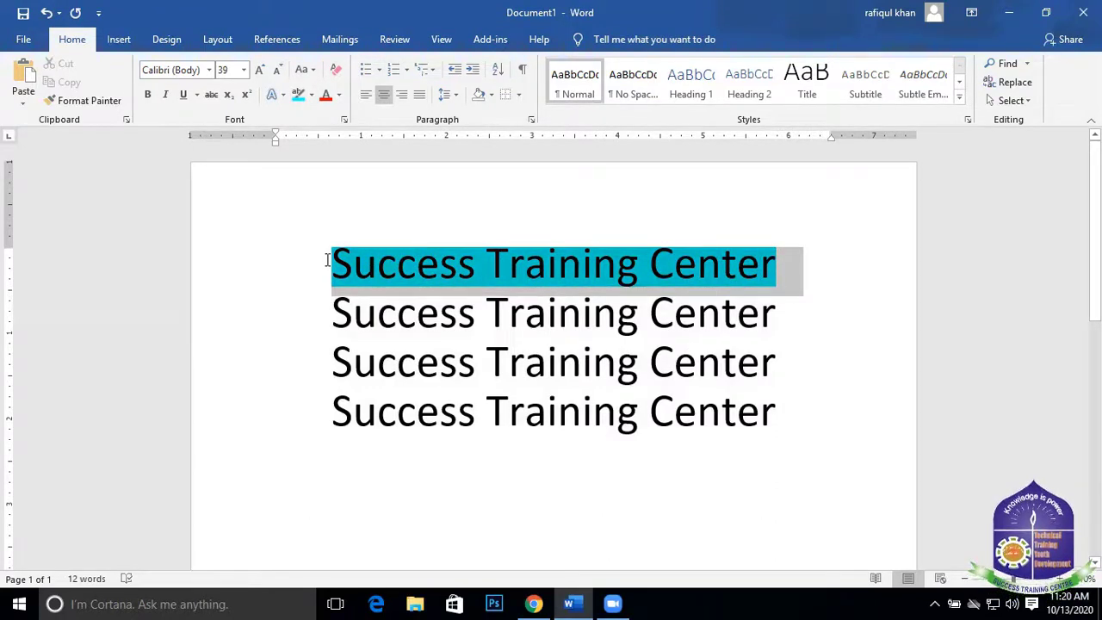
pyautogui.click(310, 95)
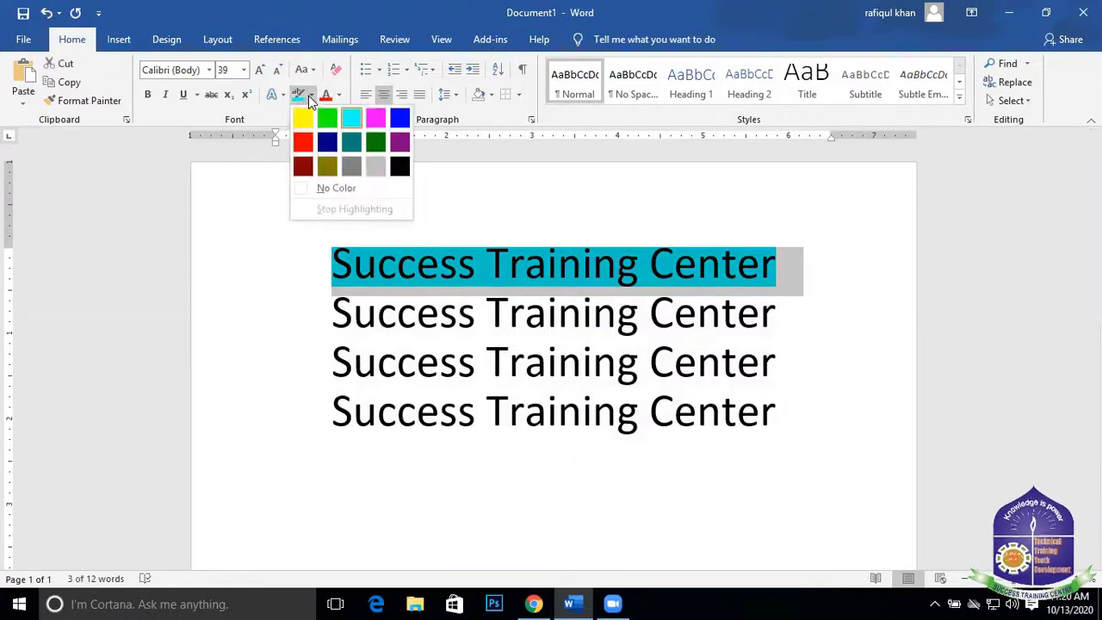
pyautogui.click(340, 189)
pyautogui.click(340, 189)
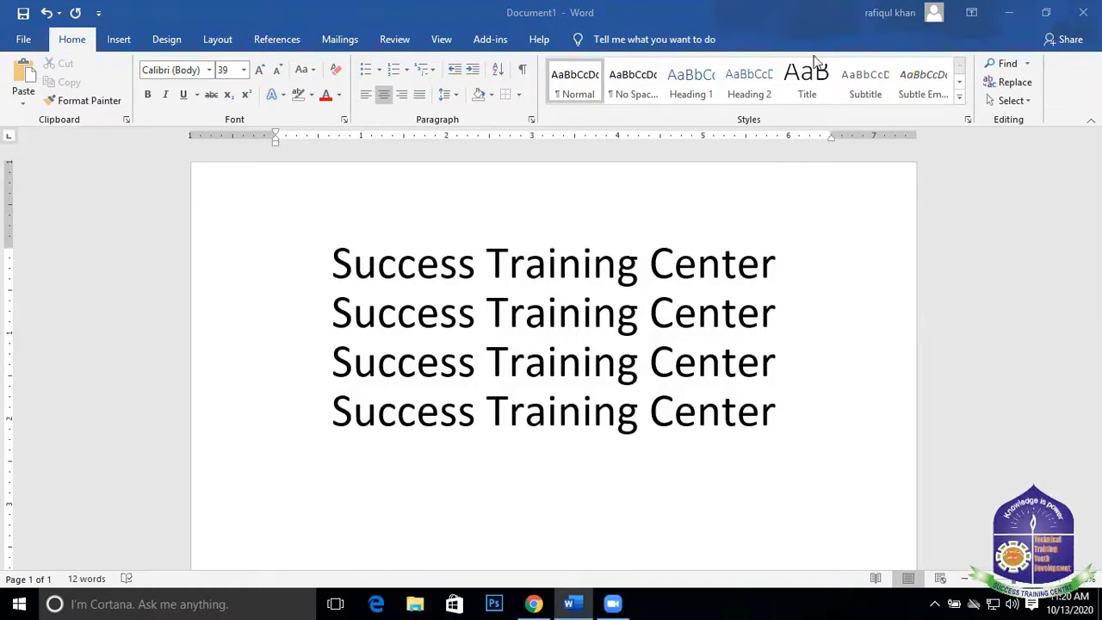
# Apply dark blue fill shading with the Clear pattern style to the first "Success Training Center" paragraph
pyautogui.click(517, 96)
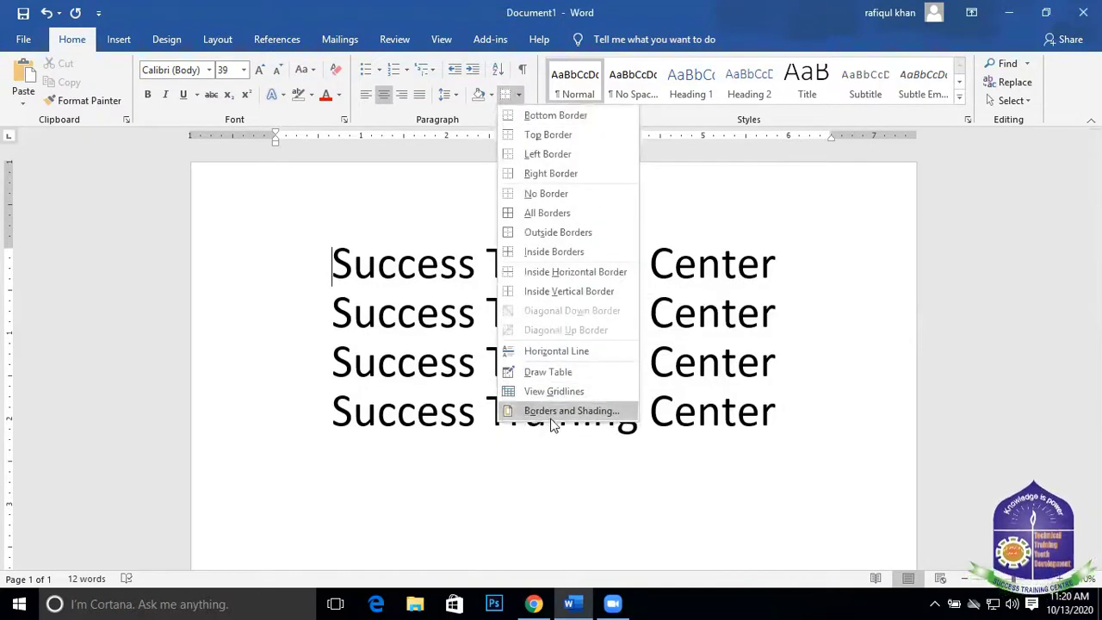
pyautogui.click(600, 413)
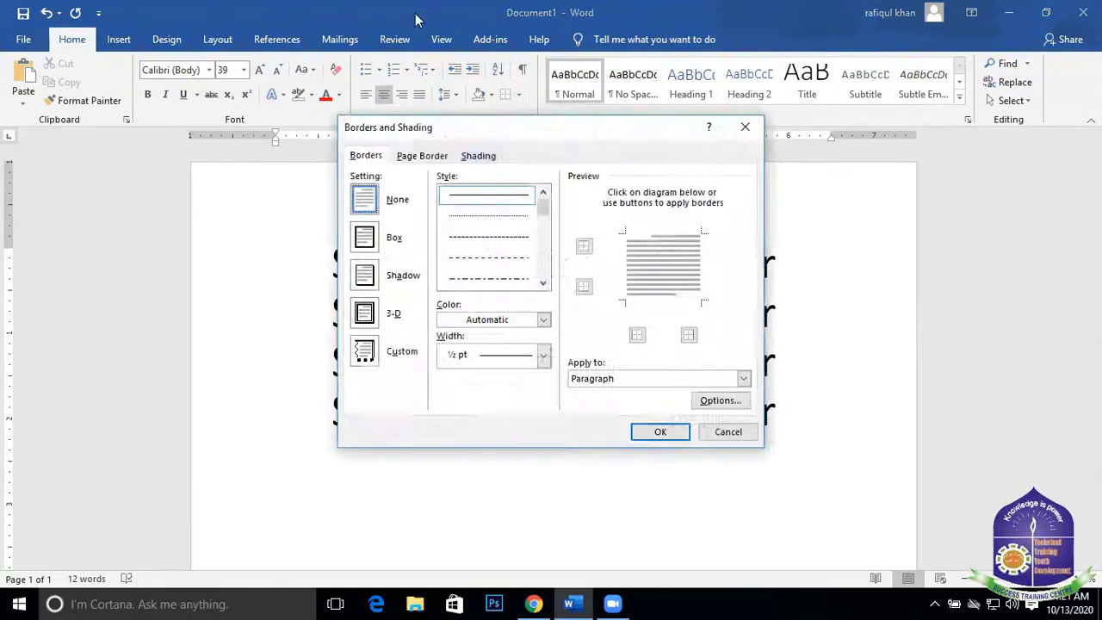
pyautogui.click(478, 155)
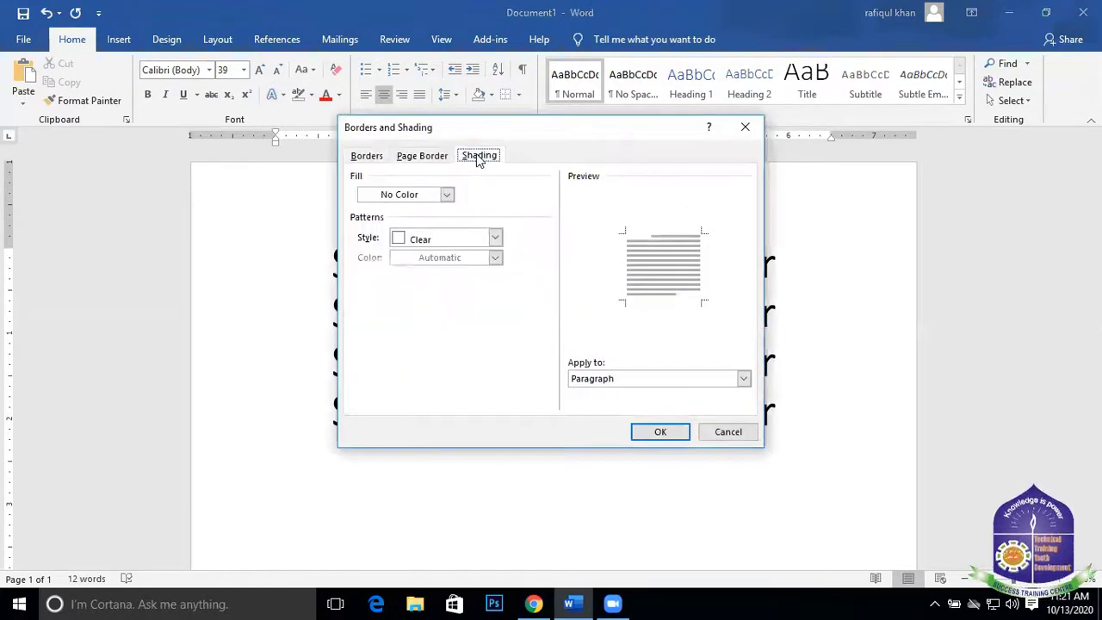
pyautogui.click(447, 194)
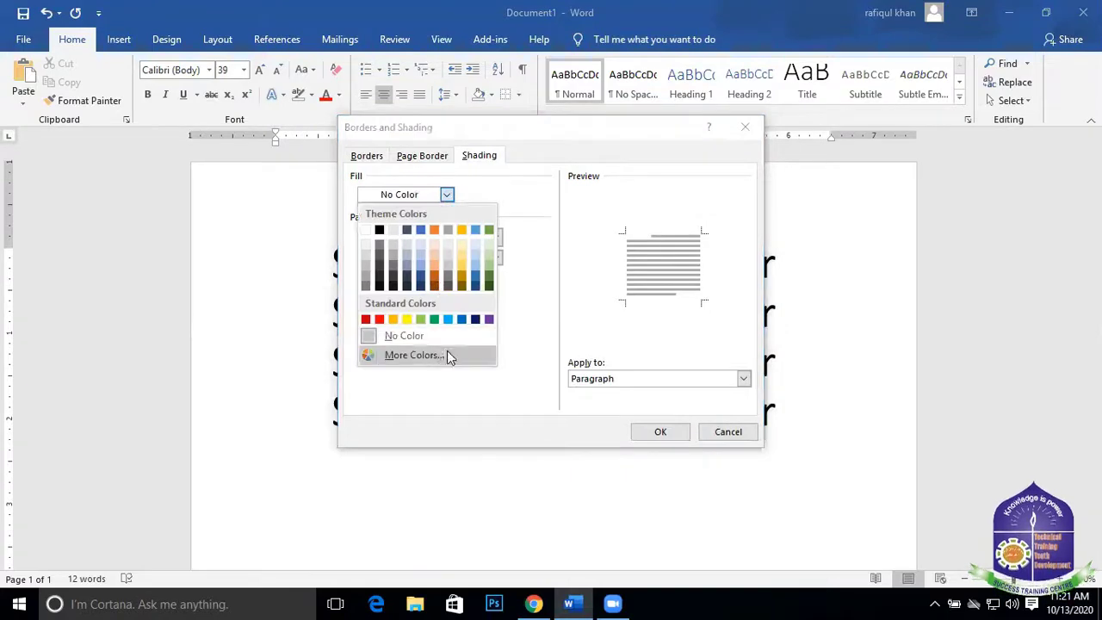
pyautogui.click(475, 320)
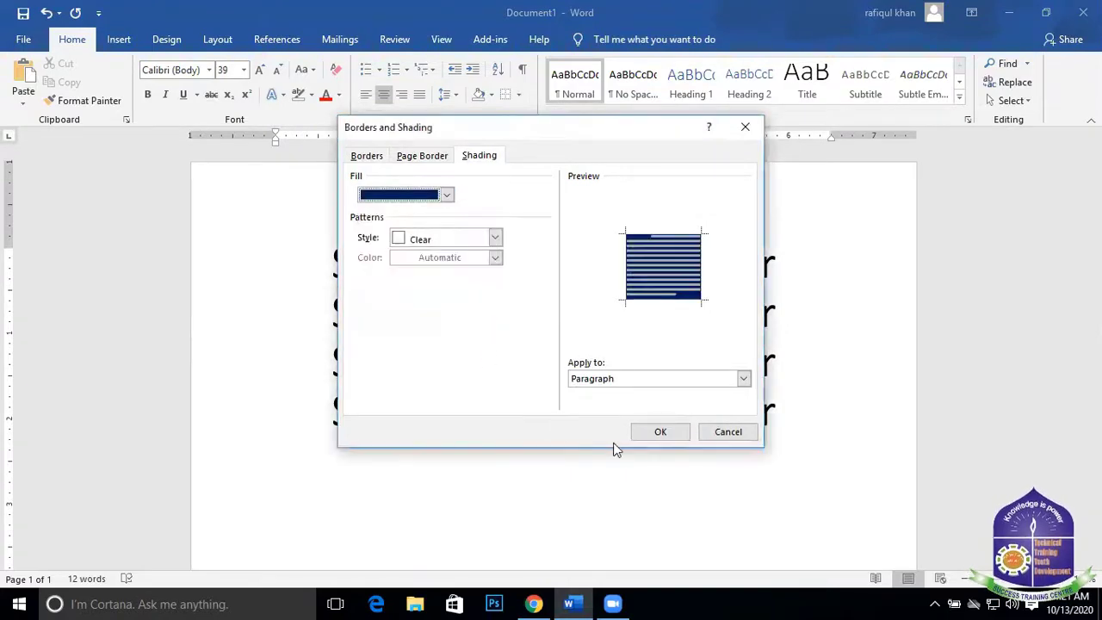
pyautogui.click(663, 433)
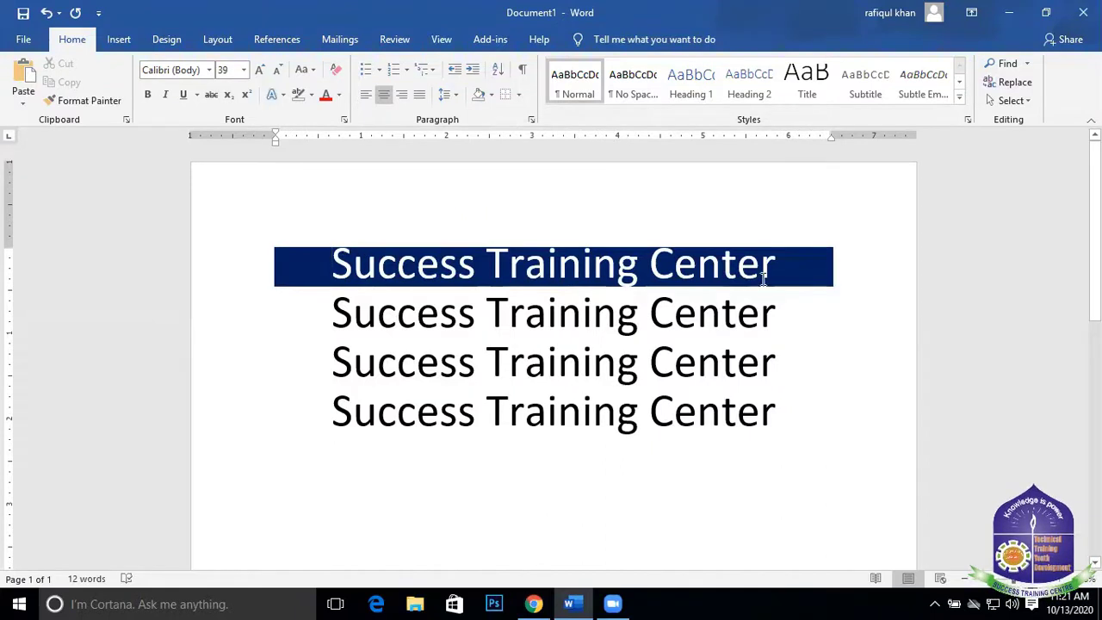
# Select the first line and examine the extent of its dark blue paragraph shading at different zoom levels
pyautogui.click(839, 269)
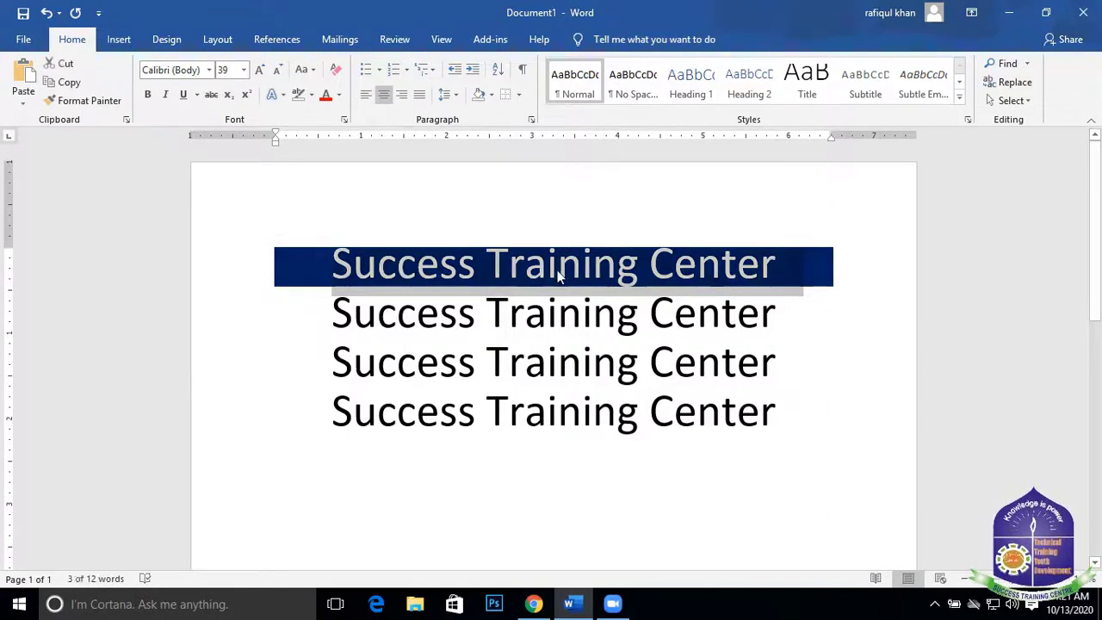
pyautogui.click(491, 269)
pyautogui.moveTo(305, 257); pyautogui.dragTo(831, 264)
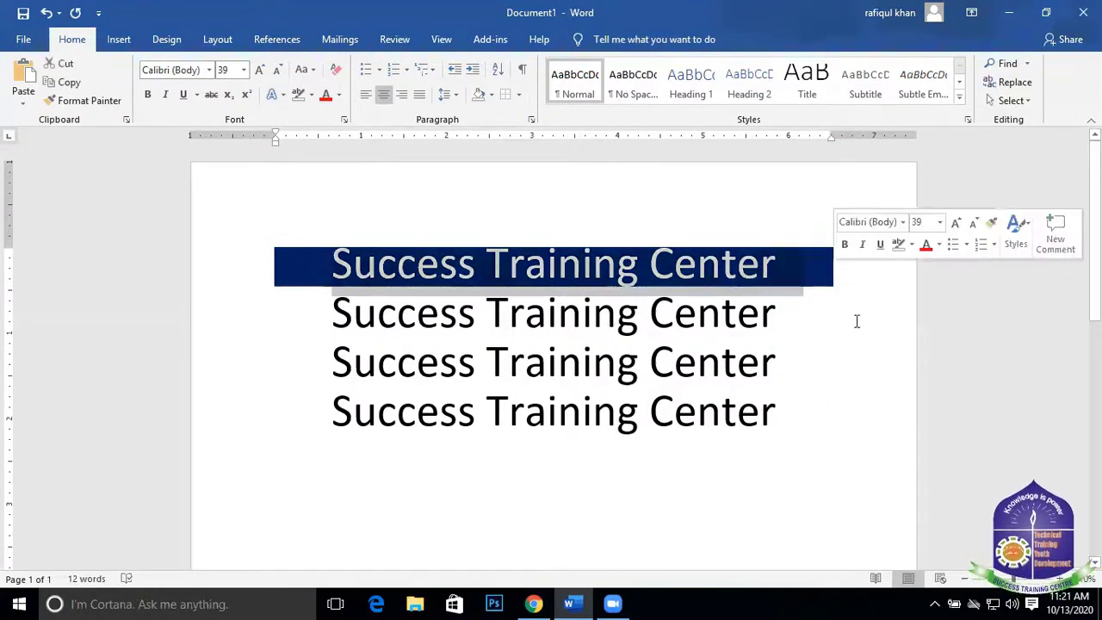
pyautogui.click(964, 584)
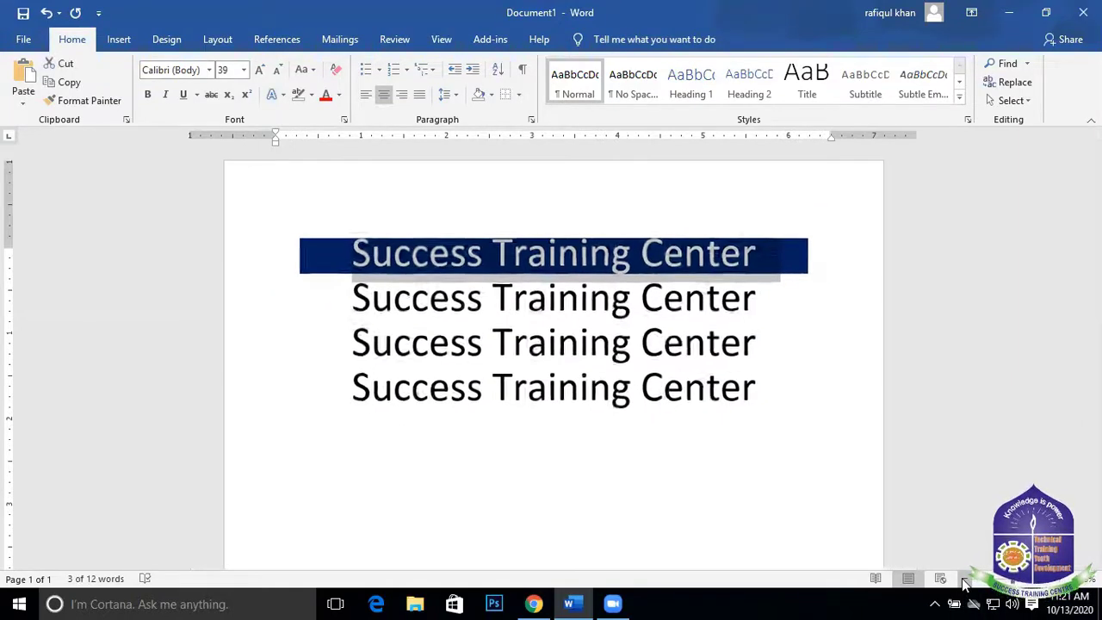
pyautogui.click(964, 583)
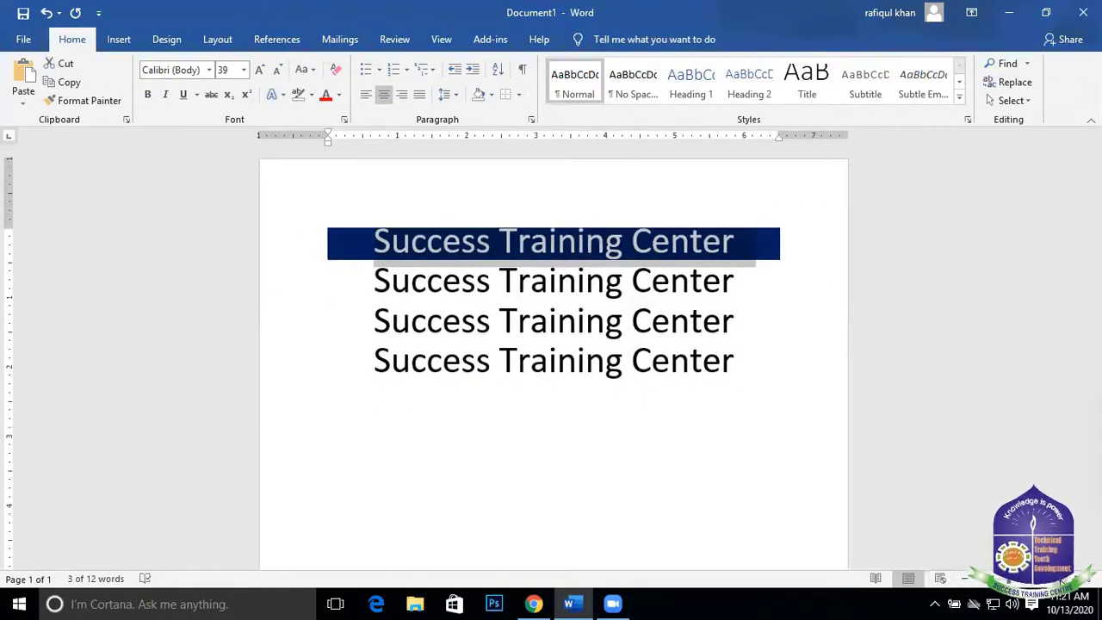
pyautogui.moveTo(1009, 579); pyautogui.dragTo(1056, 578)
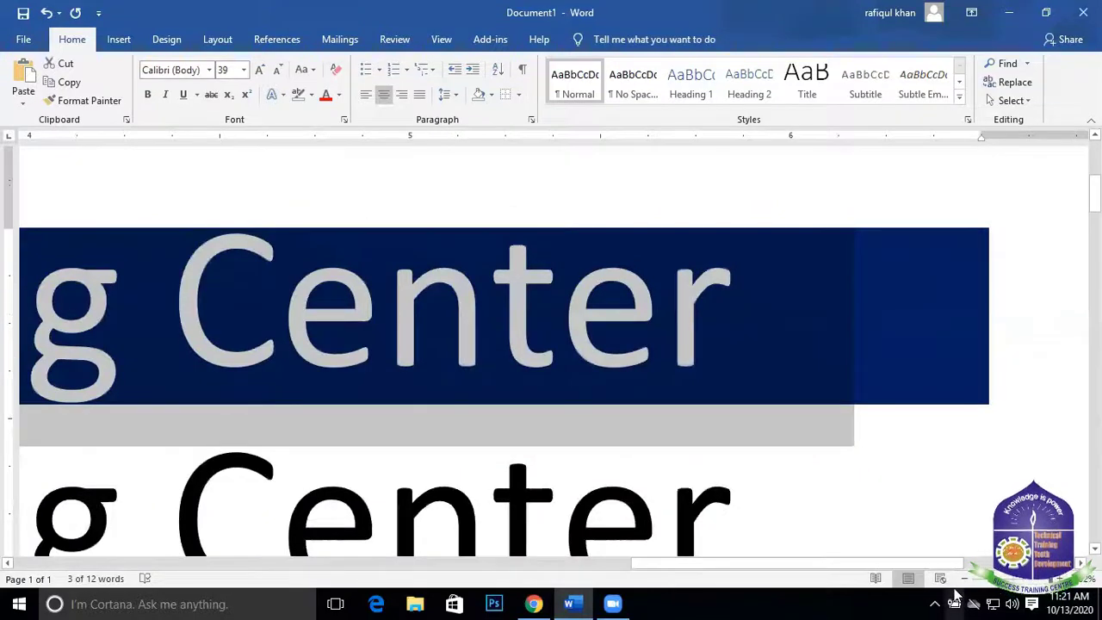
pyautogui.click(964, 583)
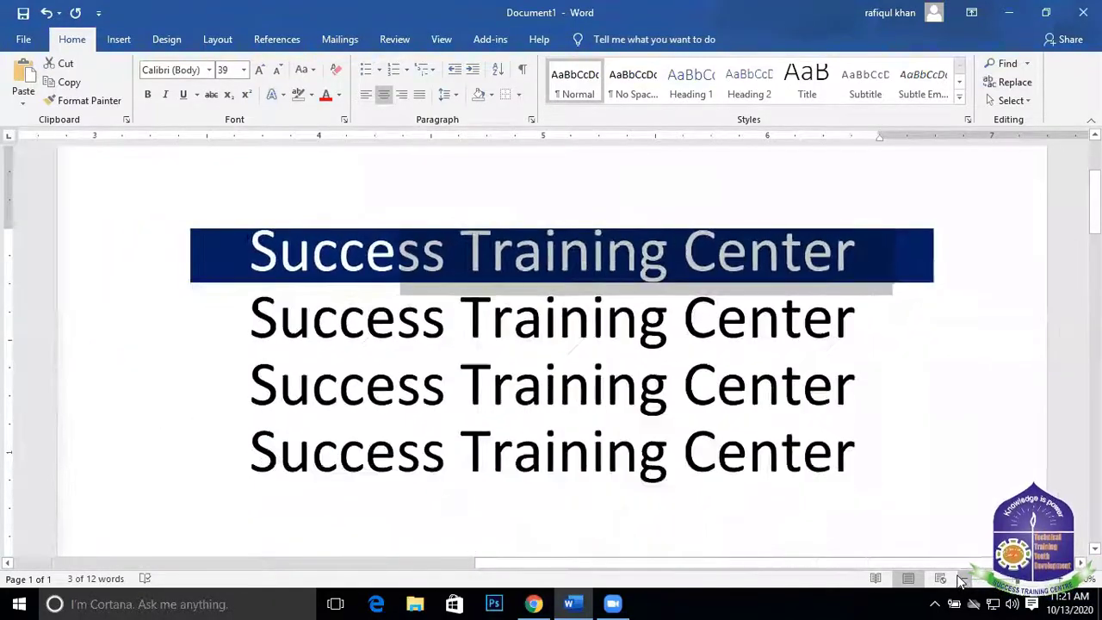
# Examine the first line's dark blue shading in Web Layout and Print Layout views at different zoom levels
pyautogui.click(953, 578)
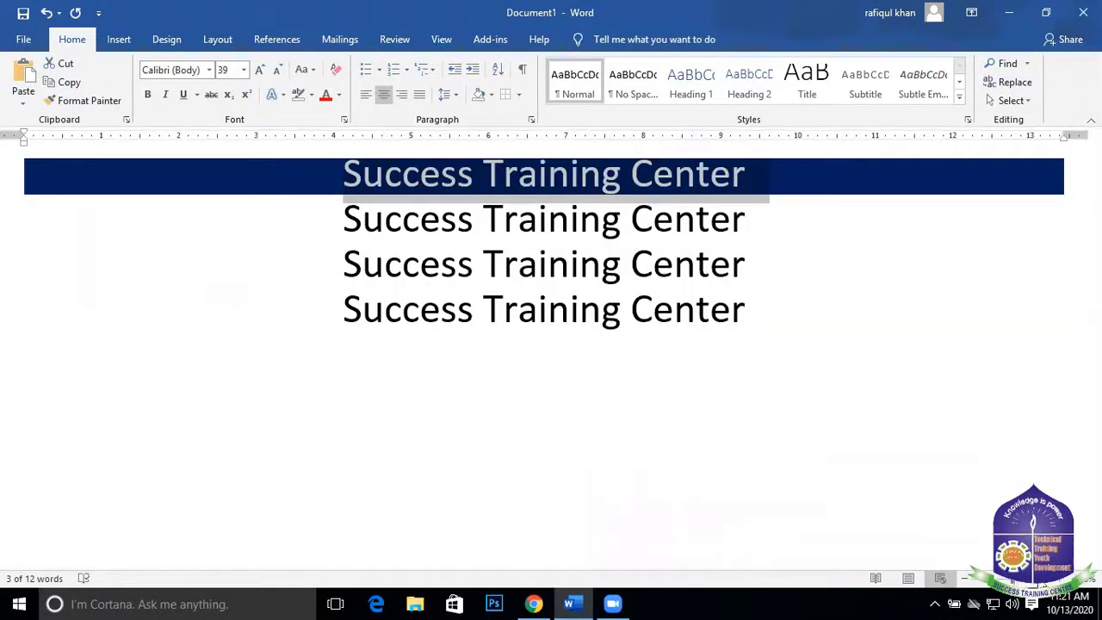
pyautogui.click(1060, 578)
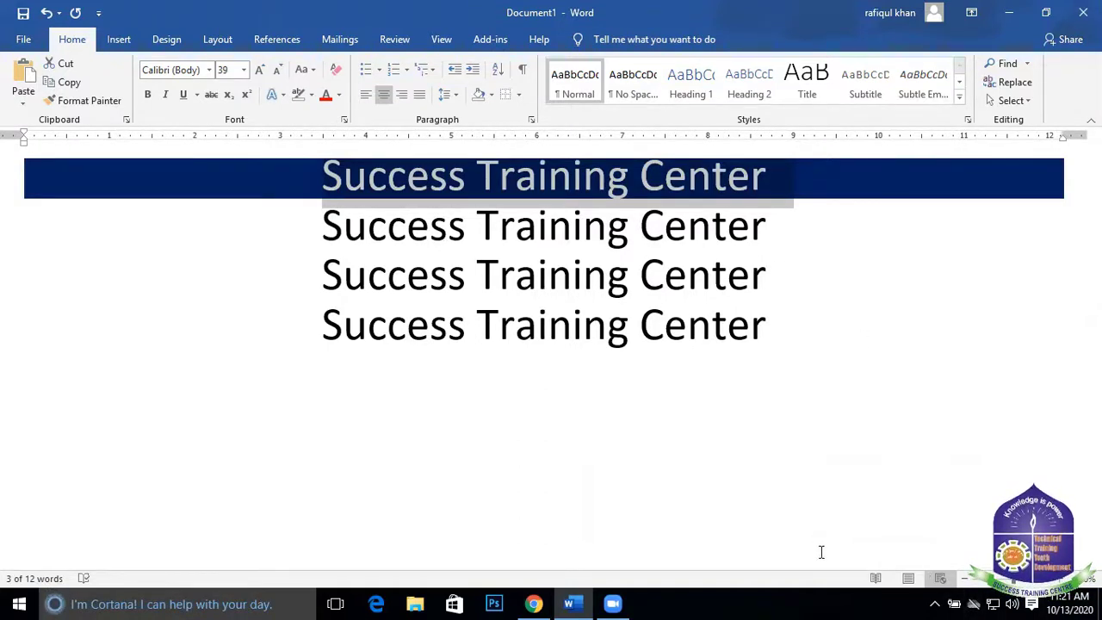
pyautogui.click(965, 580)
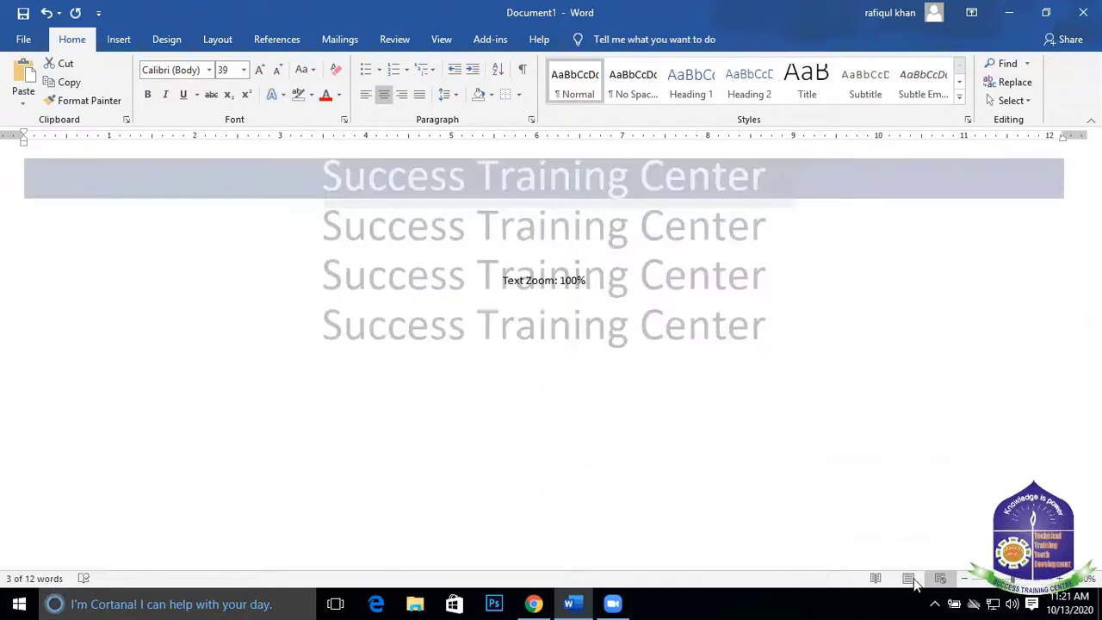
pyautogui.click(909, 579)
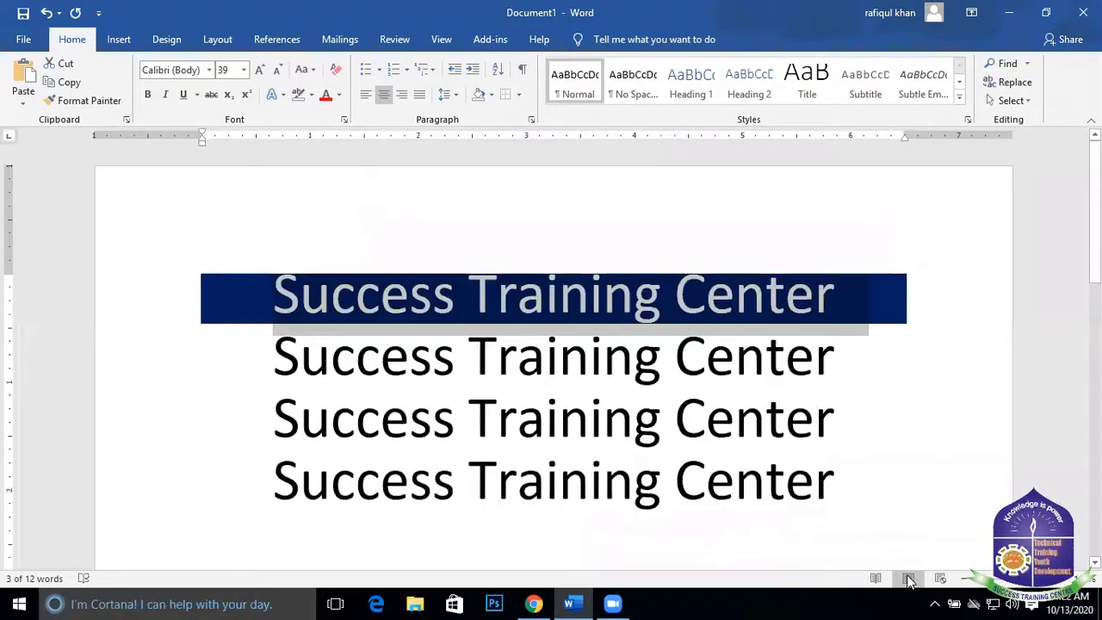
pyautogui.click(966, 580)
pyautogui.click(966, 580)
pyautogui.click(965, 580)
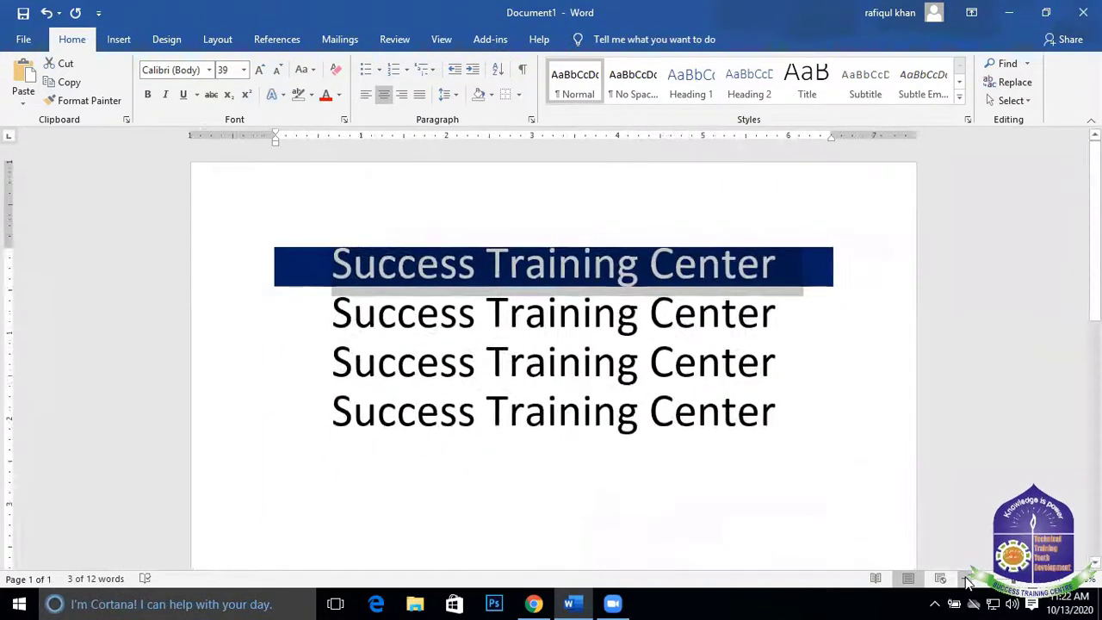
pyautogui.click(1063, 580)
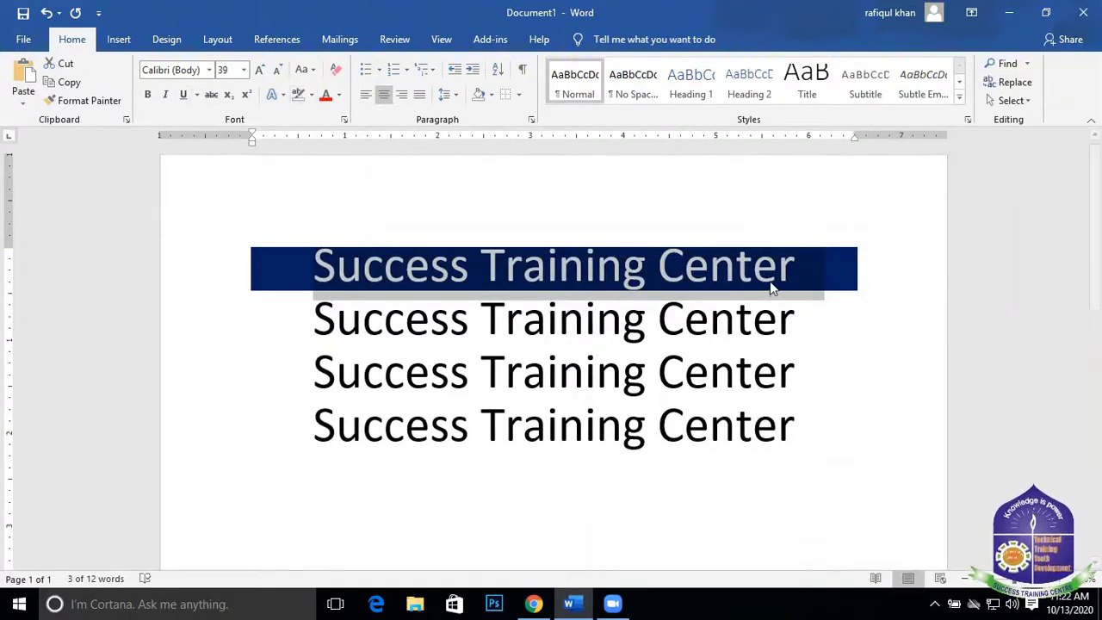
# Remove the dark blue shading from the first "Success Training Center" paragraph by setting its fill to No Color
pyautogui.click(865, 297)
pyautogui.moveTo(833, 278); pyautogui.dragTo(311, 267)
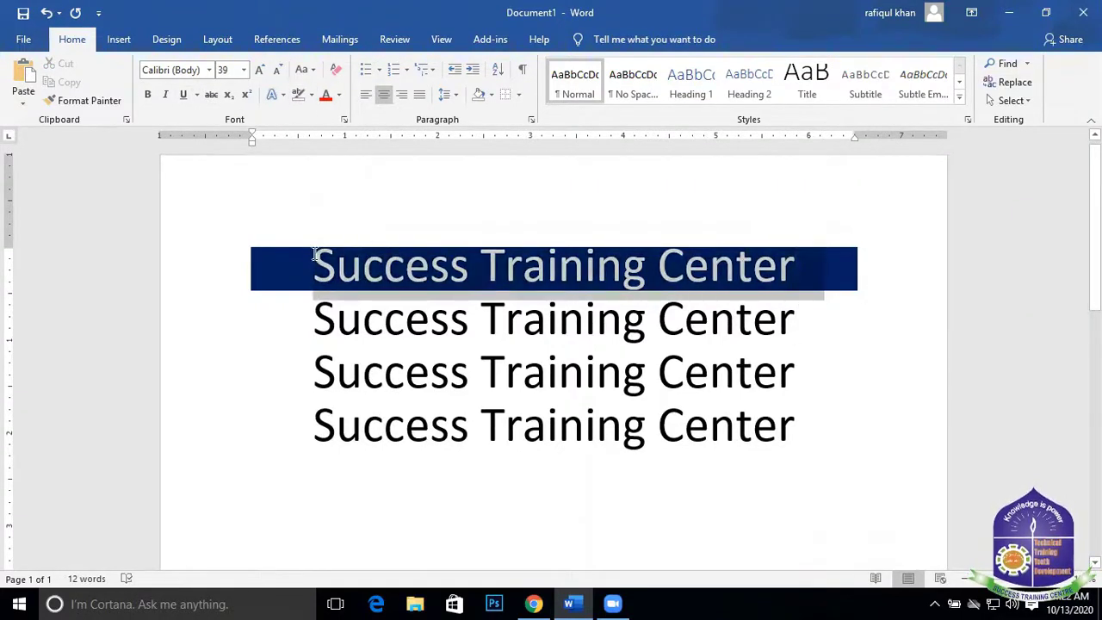
pyautogui.click(520, 96)
pyautogui.click(575, 413)
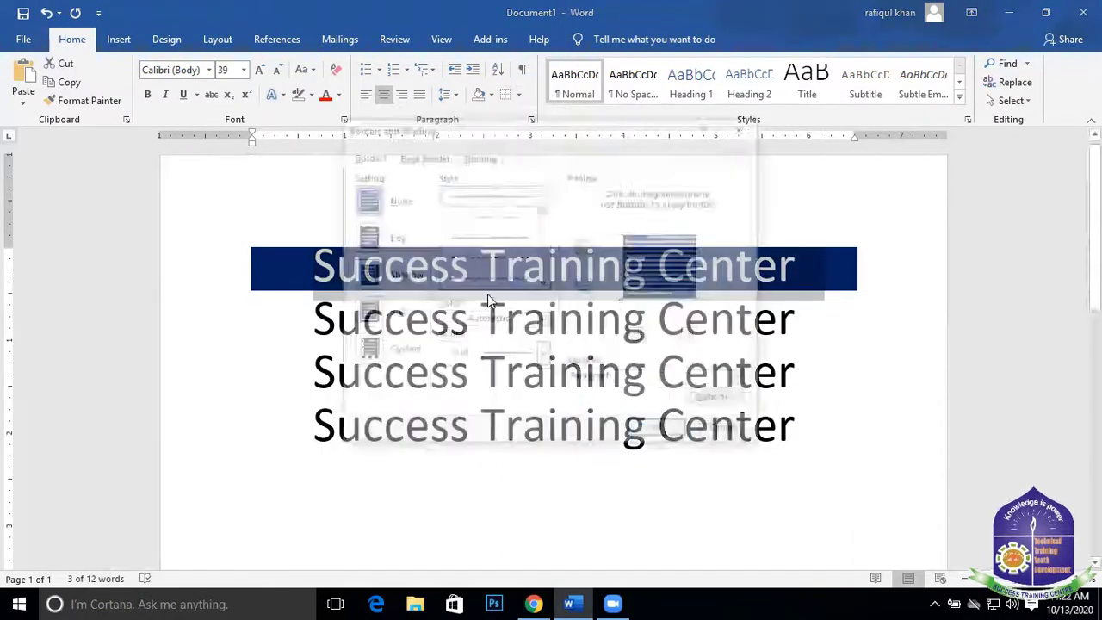
pyautogui.click(479, 155)
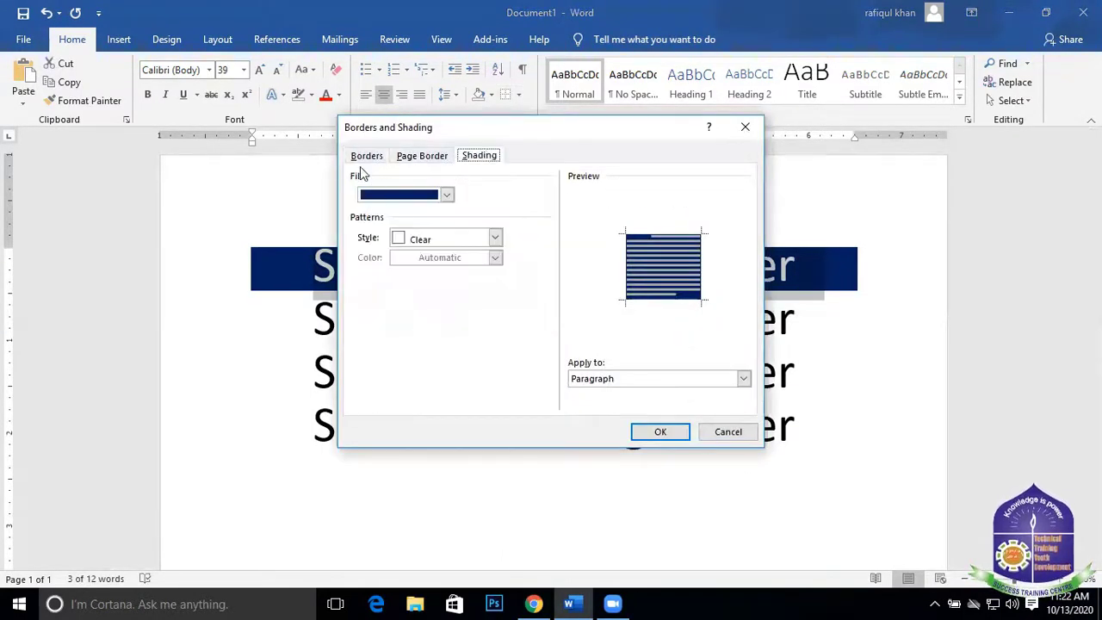
pyautogui.click(447, 194)
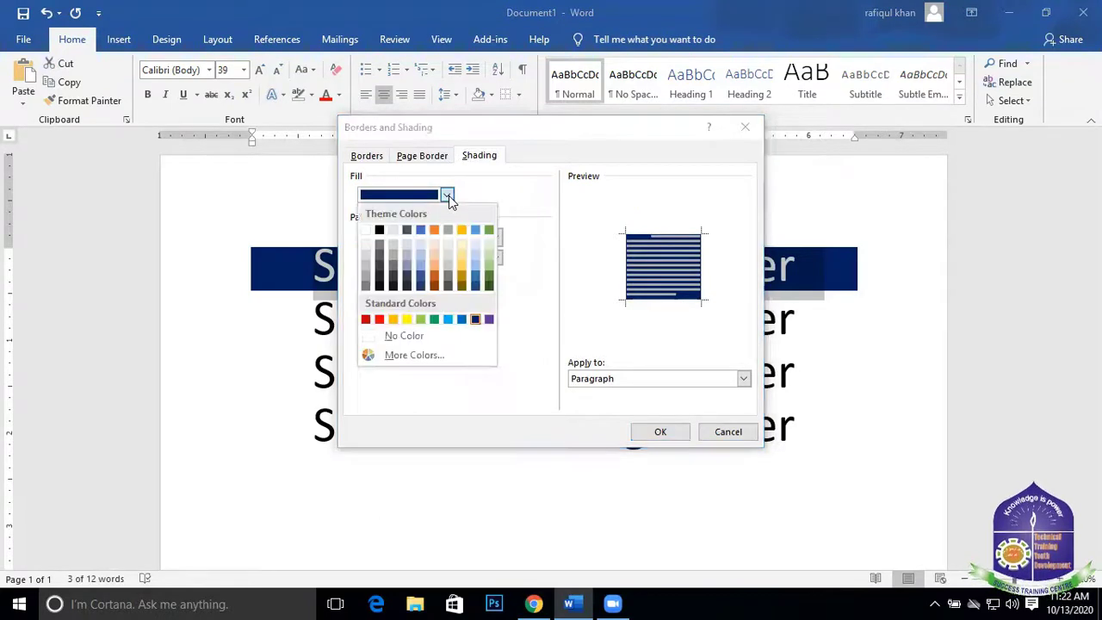
pyautogui.click(410, 337)
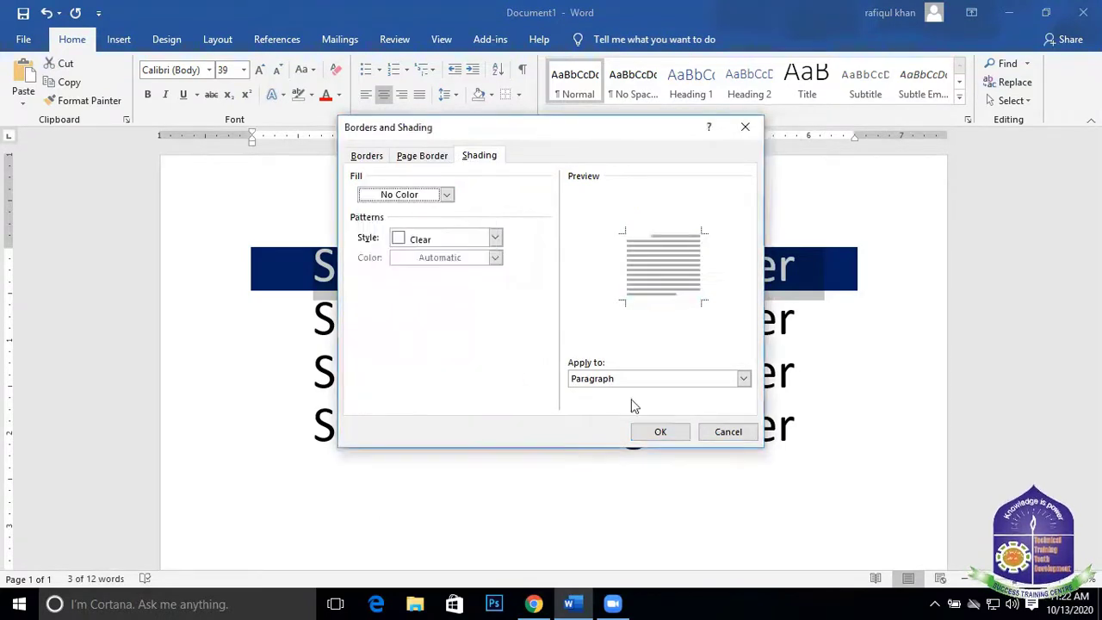
pyautogui.click(660, 432)
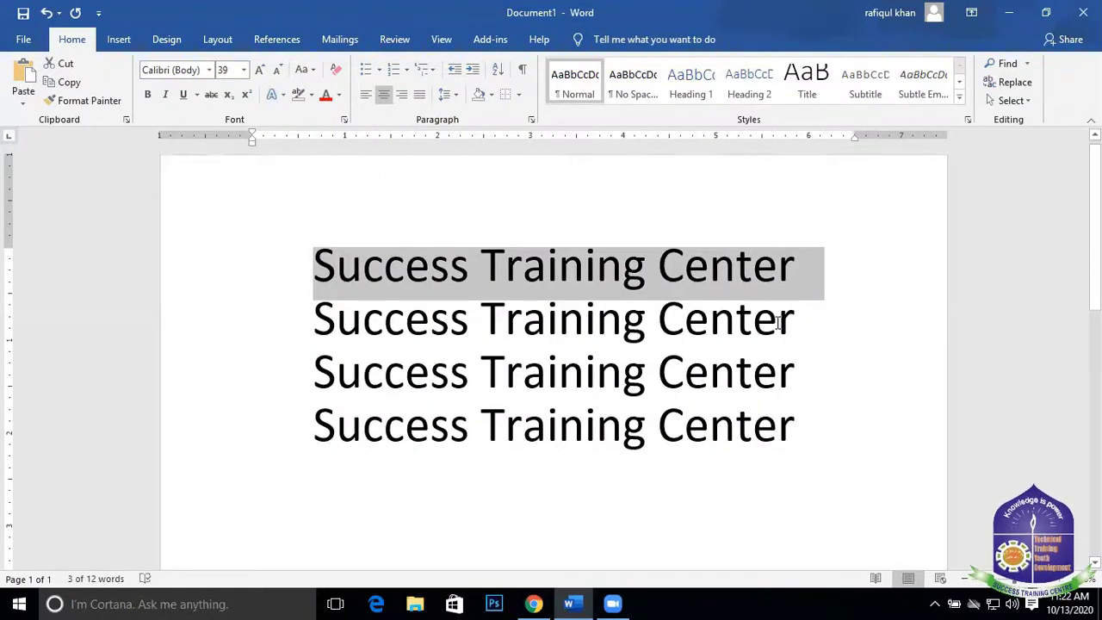
# Highlight the first "Success Training Center" line in dark blue
pyautogui.click(800, 269)
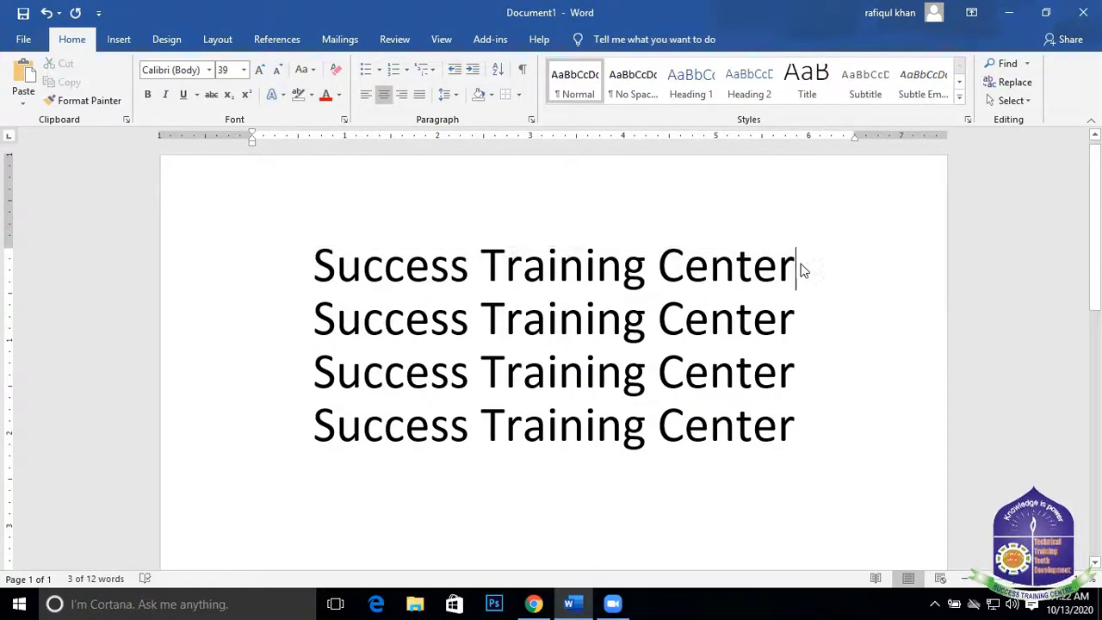
pyautogui.moveTo(802, 265); pyautogui.dragTo(283, 292)
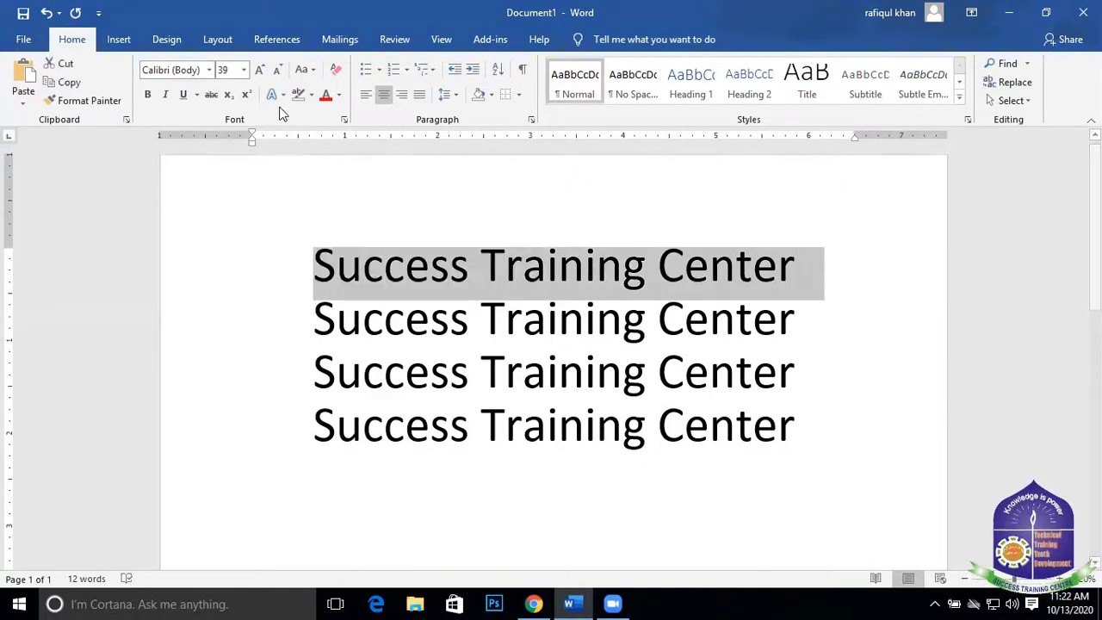
pyautogui.click(314, 96)
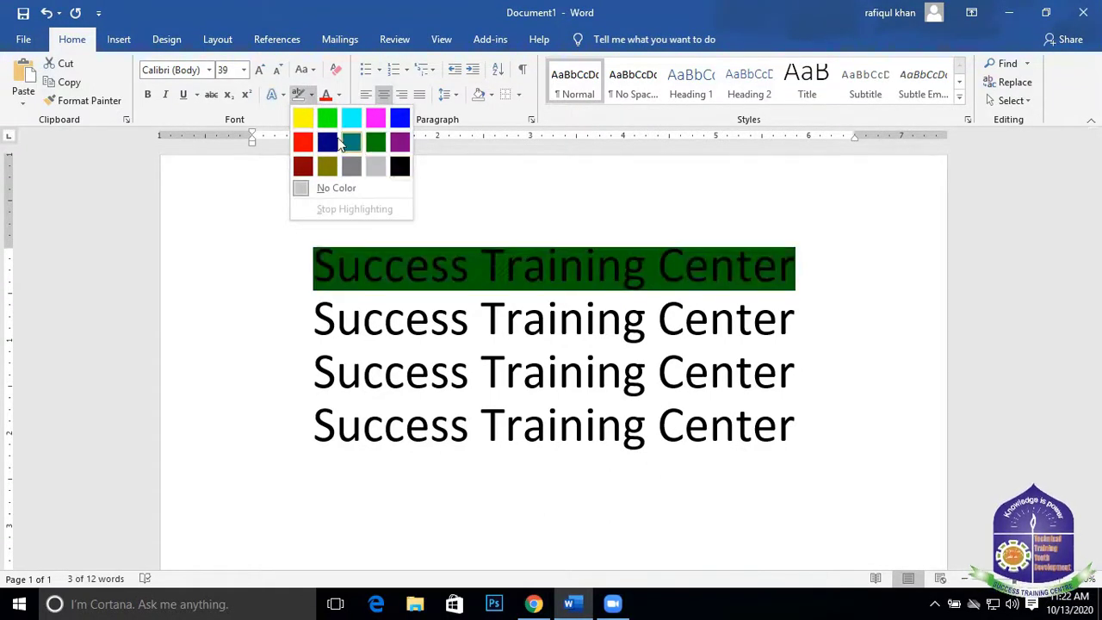
pyautogui.click(327, 142)
pyautogui.click(647, 283)
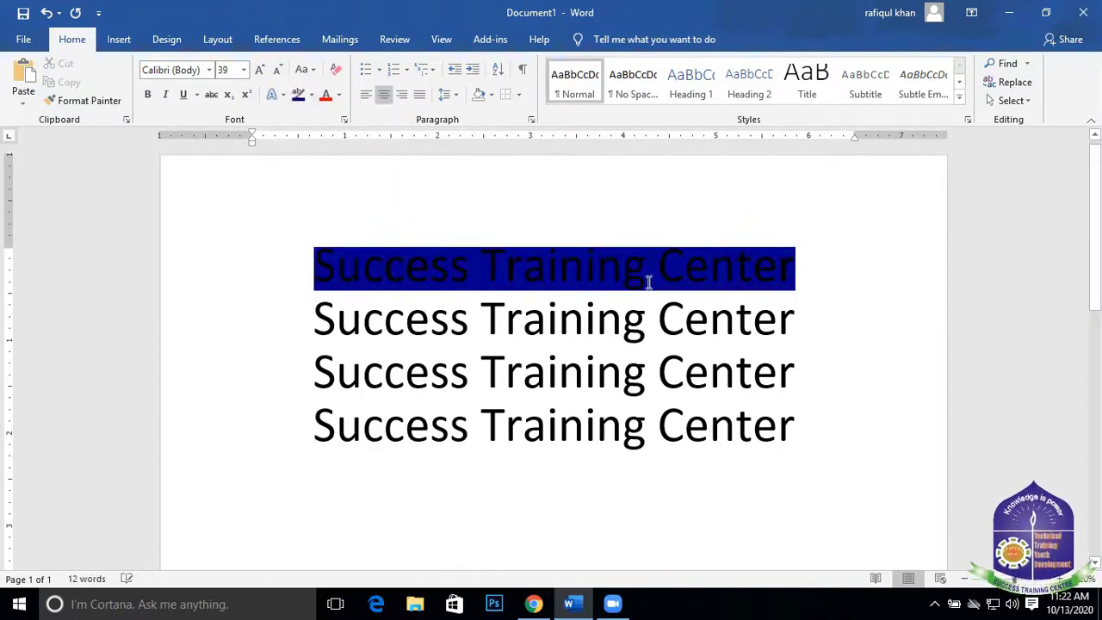
# Change the text highlight of the first "Success Training Center" line to yellow
pyautogui.click(311, 94)
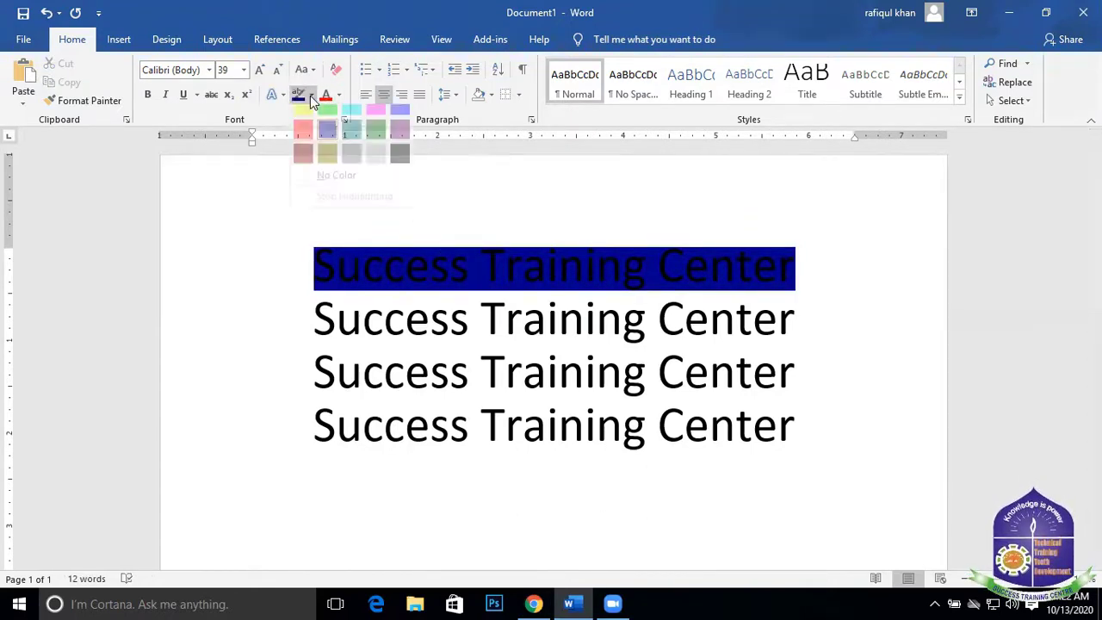
pyautogui.click(304, 119)
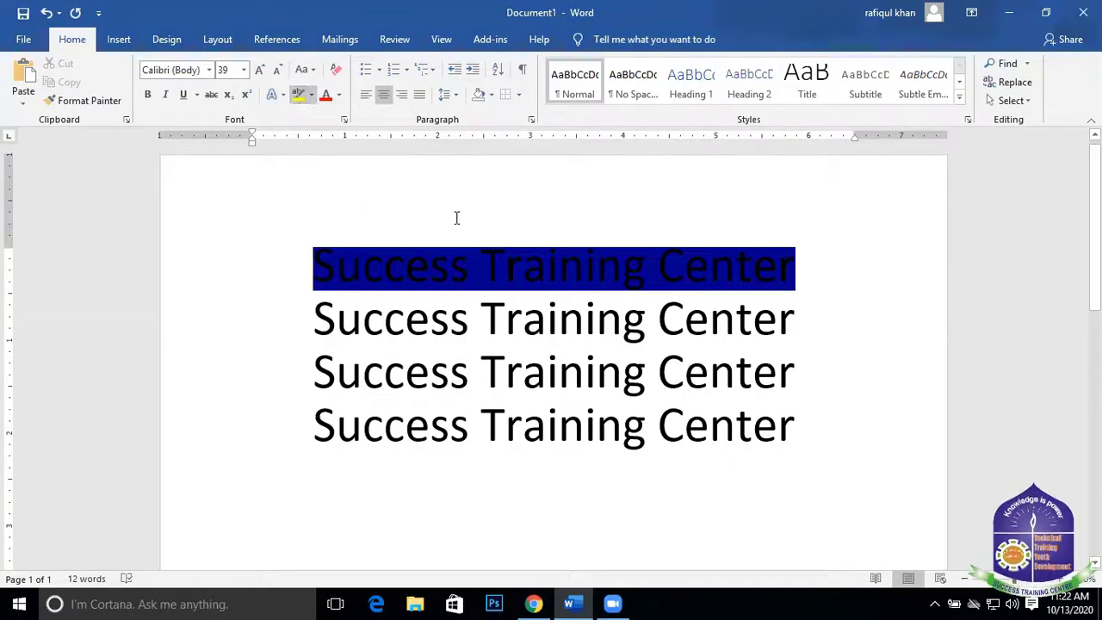
pyautogui.click(302, 99)
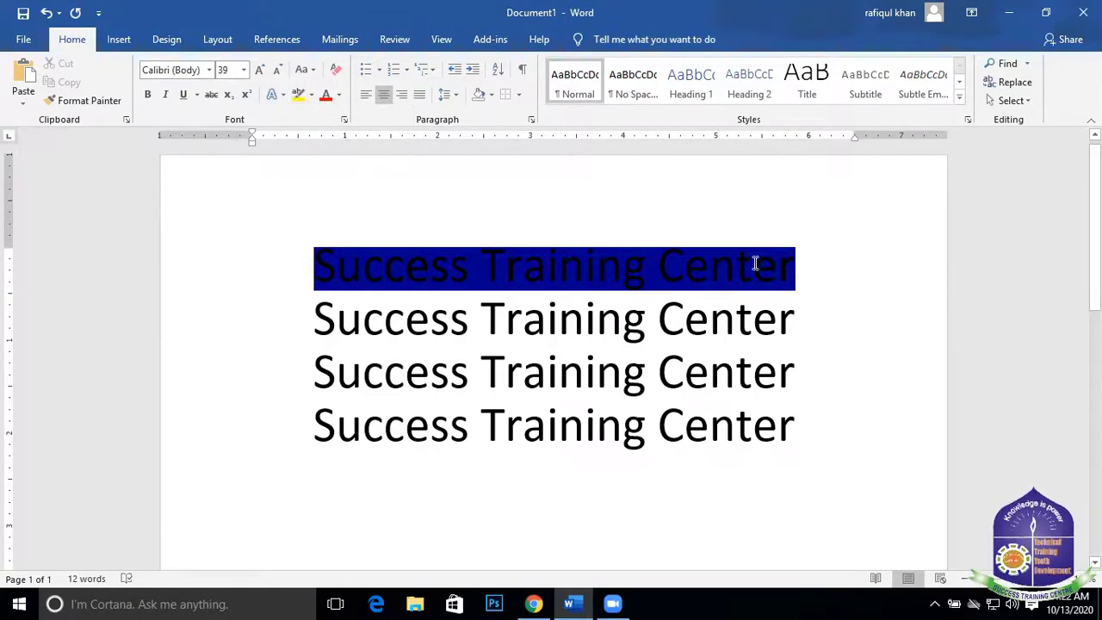
pyautogui.click(259, 270)
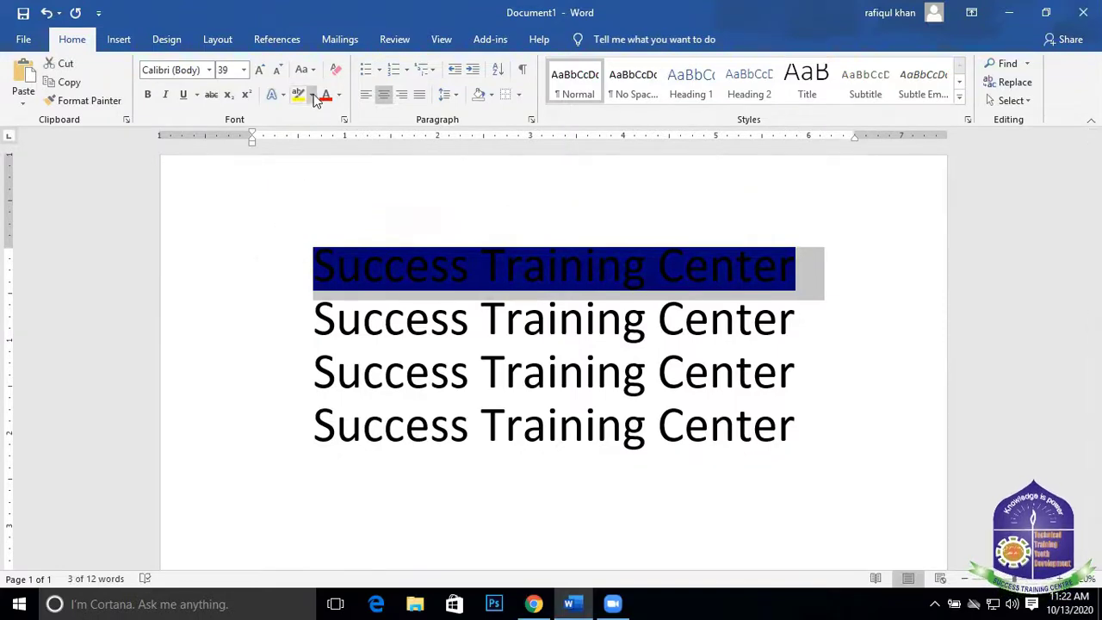
pyautogui.click(312, 95)
pyautogui.click(302, 113)
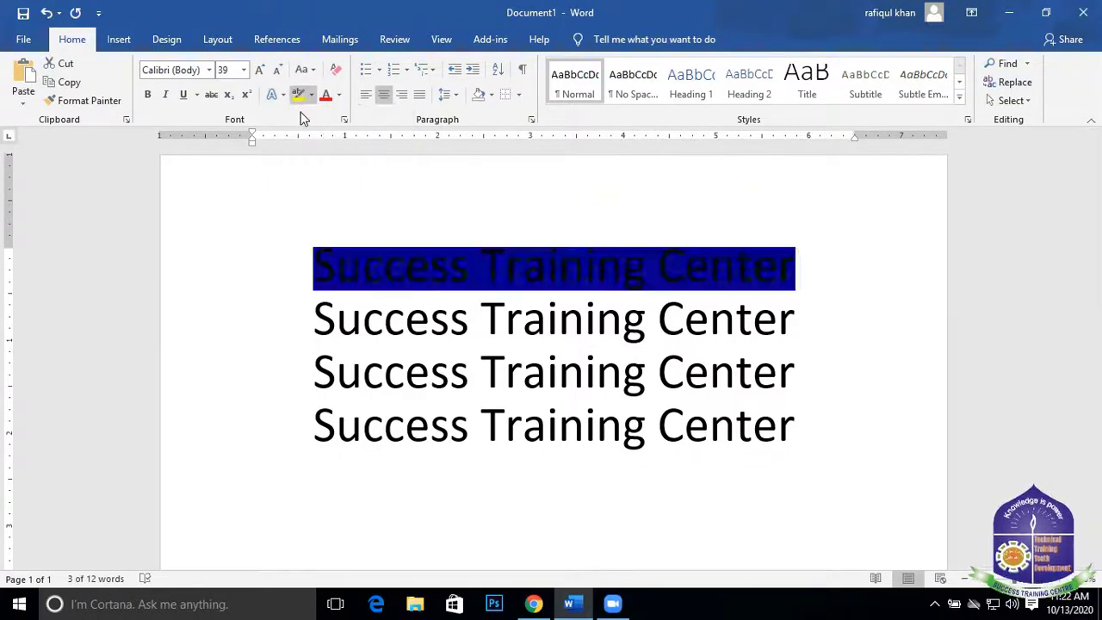
pyautogui.press('Left')
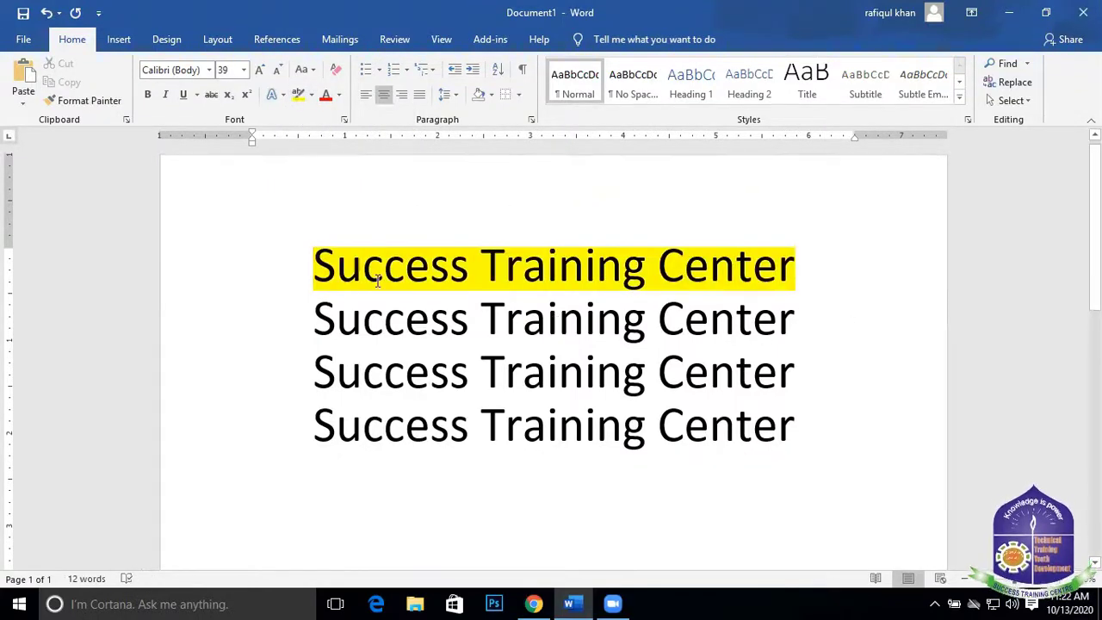
# Clear the yellow highlight from the first "Success Training Center" line with No Color
pyautogui.click(312, 94)
pyautogui.click(349, 187)
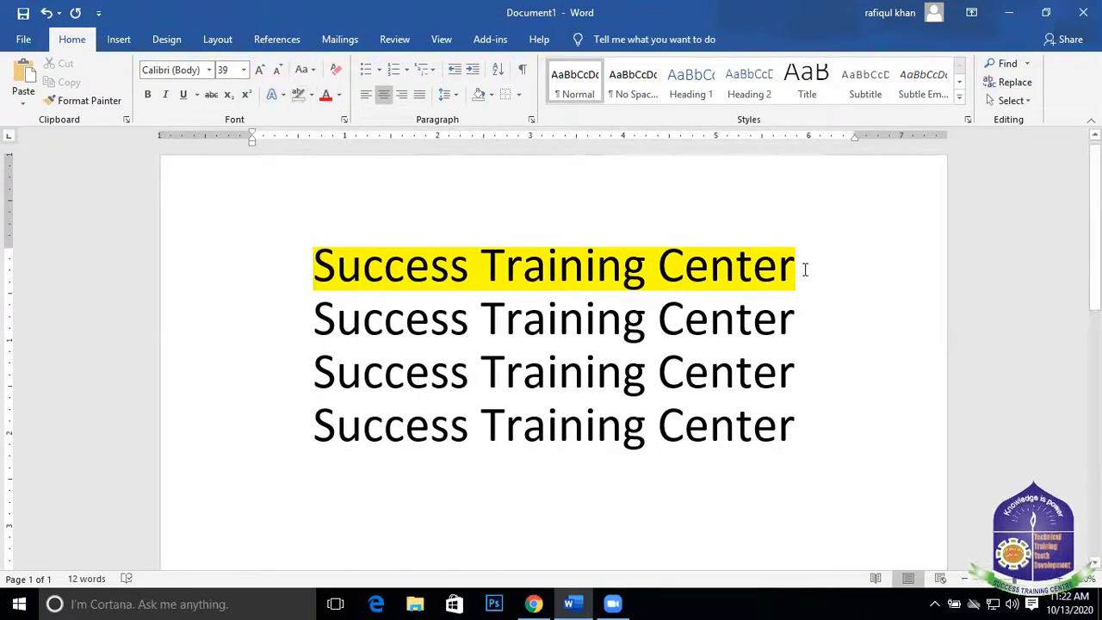
pyautogui.moveTo(801, 267); pyautogui.dragTo(327, 290)
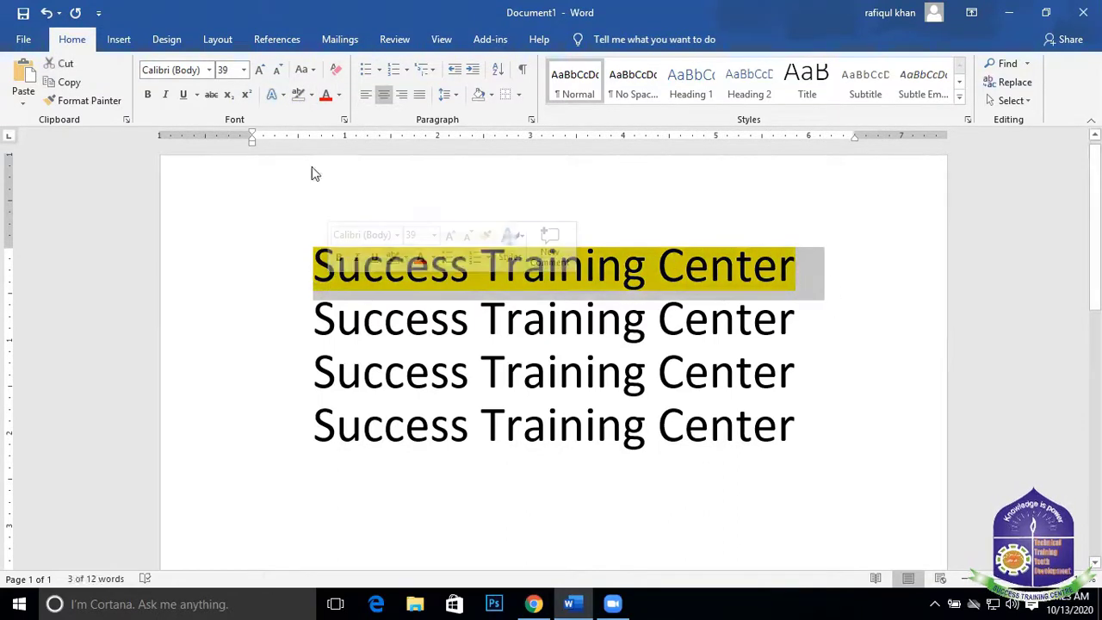
pyautogui.click(312, 95)
pyautogui.click(331, 184)
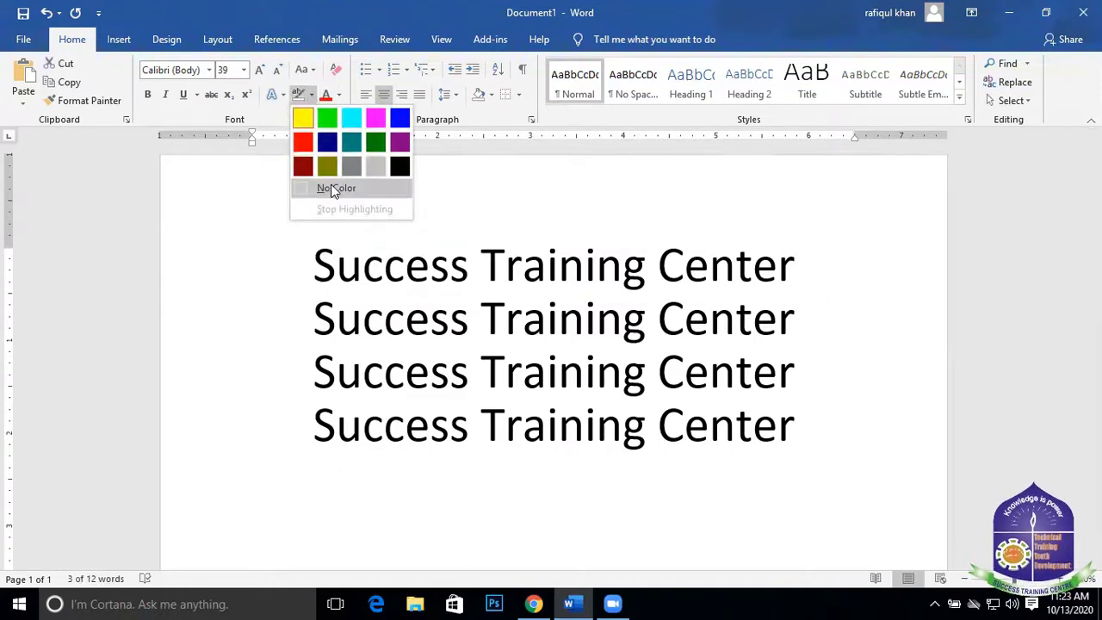
# Apply standard blue fill shading with the Clear pattern style to the first "Success Training Center" paragraph
pyautogui.moveTo(802, 265); pyautogui.dragTo(316, 249)
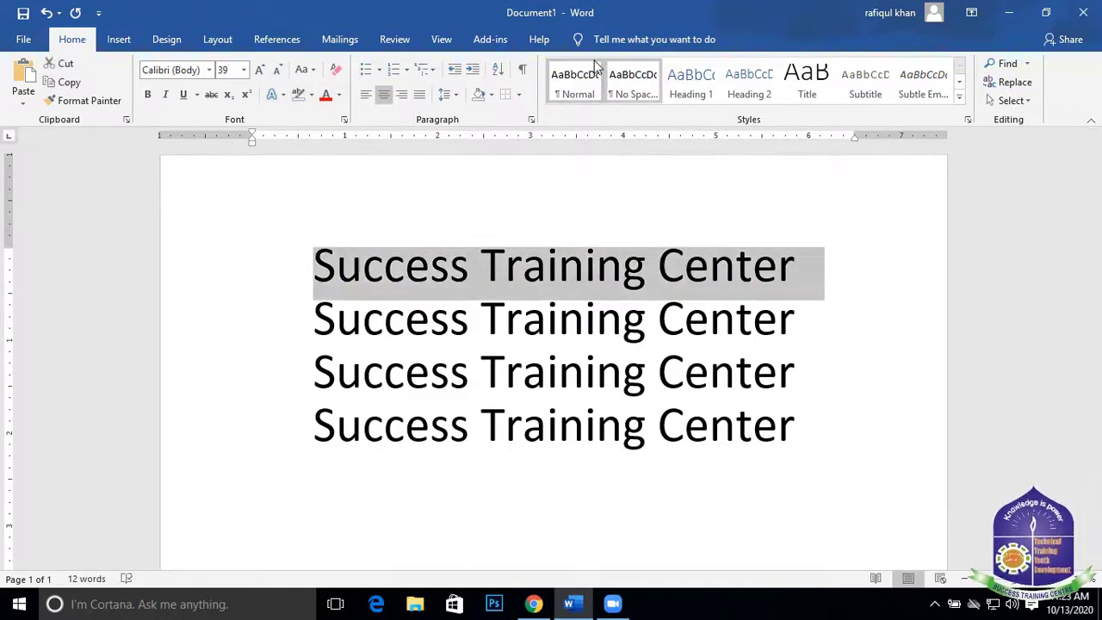
pyautogui.click(518, 95)
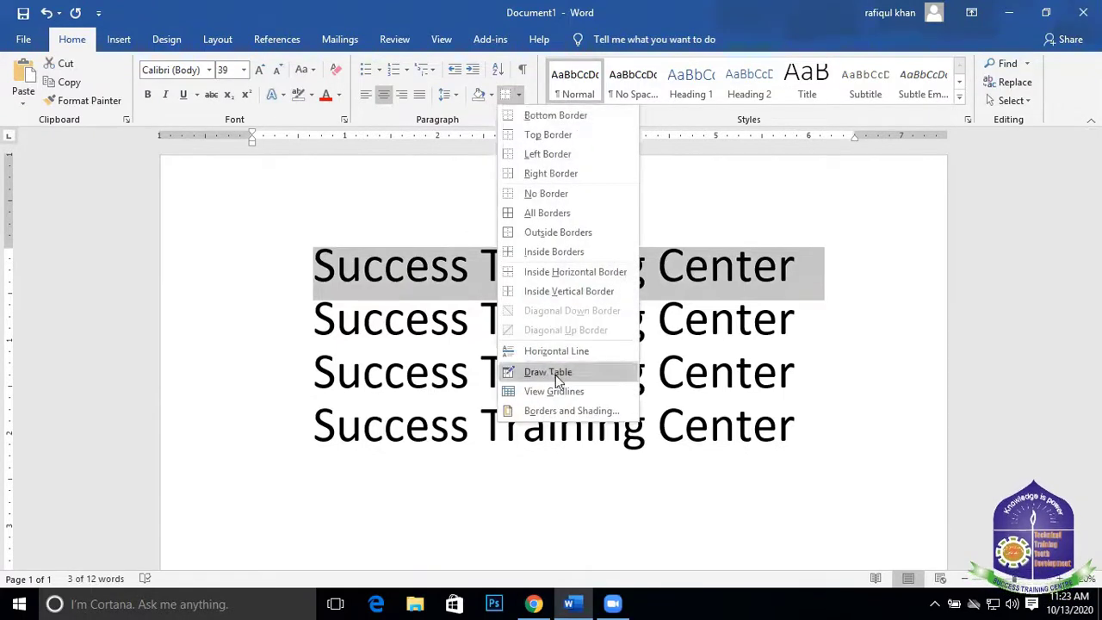
pyautogui.click(568, 410)
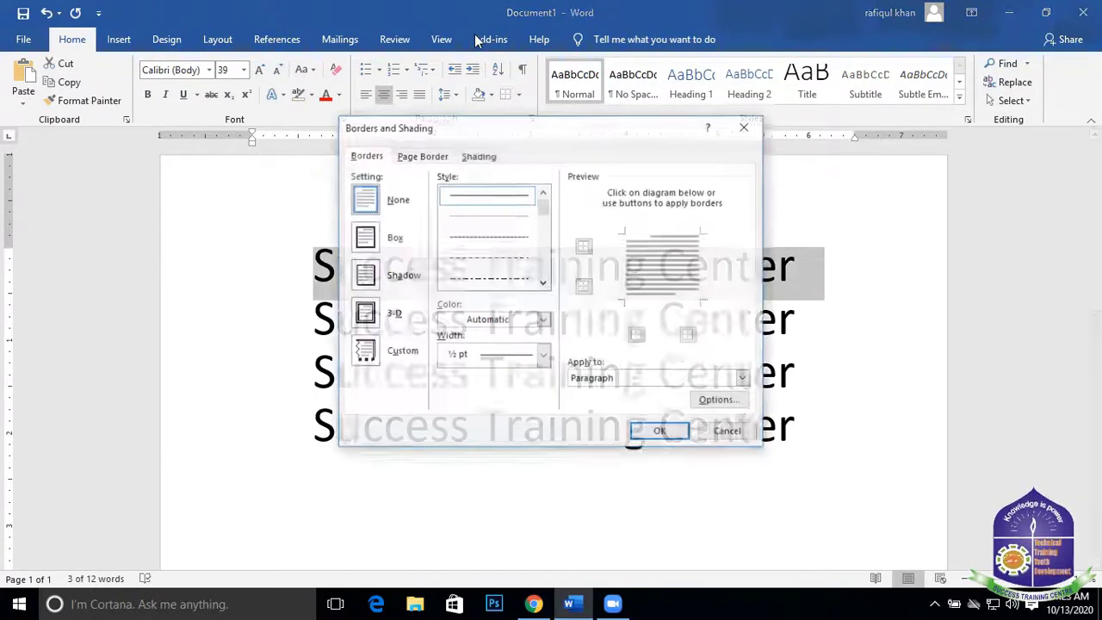
pyautogui.click(481, 157)
pyautogui.click(447, 195)
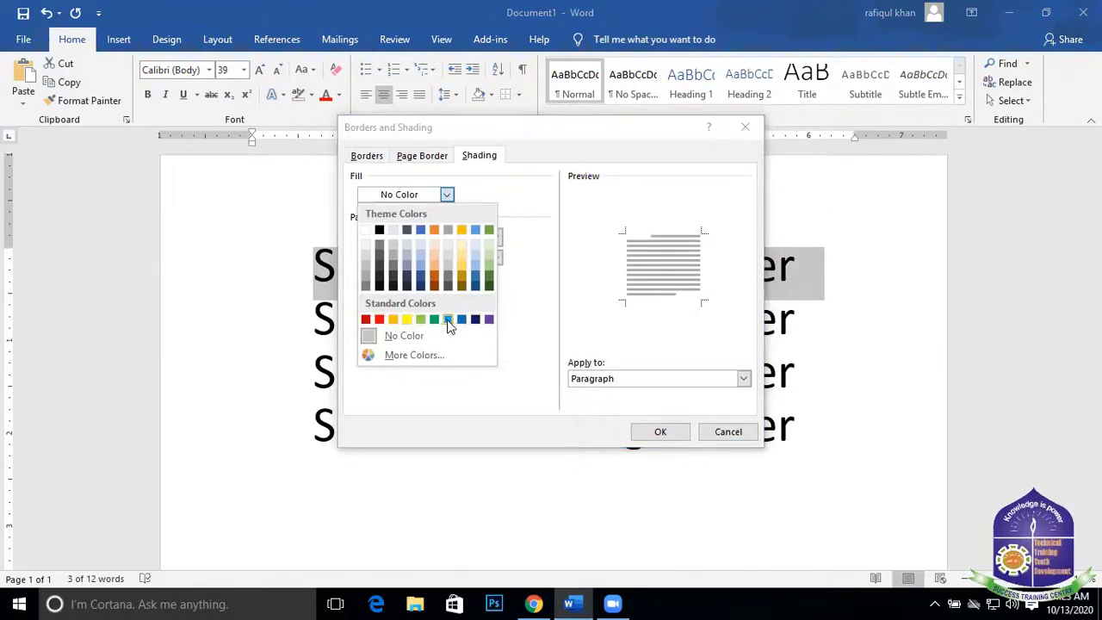
pyautogui.click(460, 320)
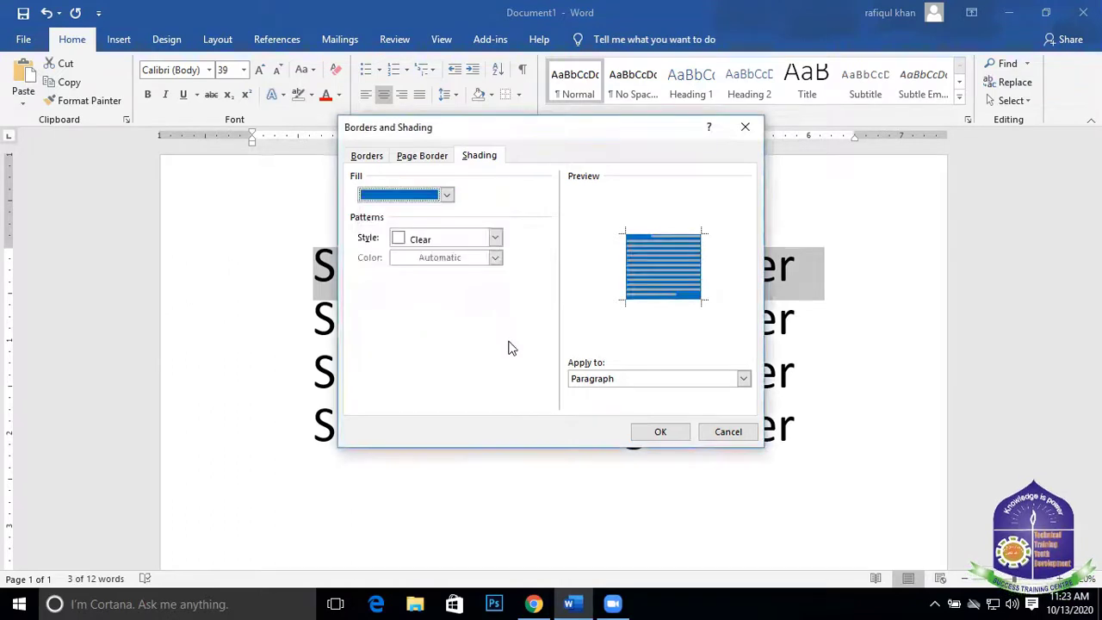
pyautogui.click(664, 433)
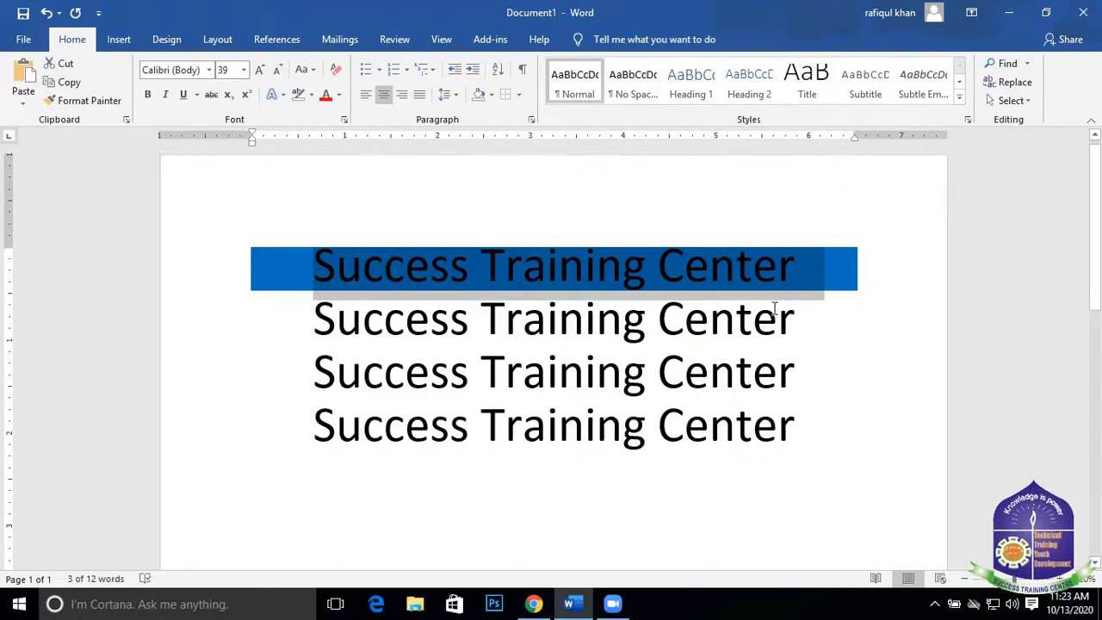
# Try to remove the blue shading from the first "Success Training Center" line by setting its fill to No Color, applied to Text
pyautogui.scroll(1, 780, 320)
pyautogui.scroll(1, 779, 321)
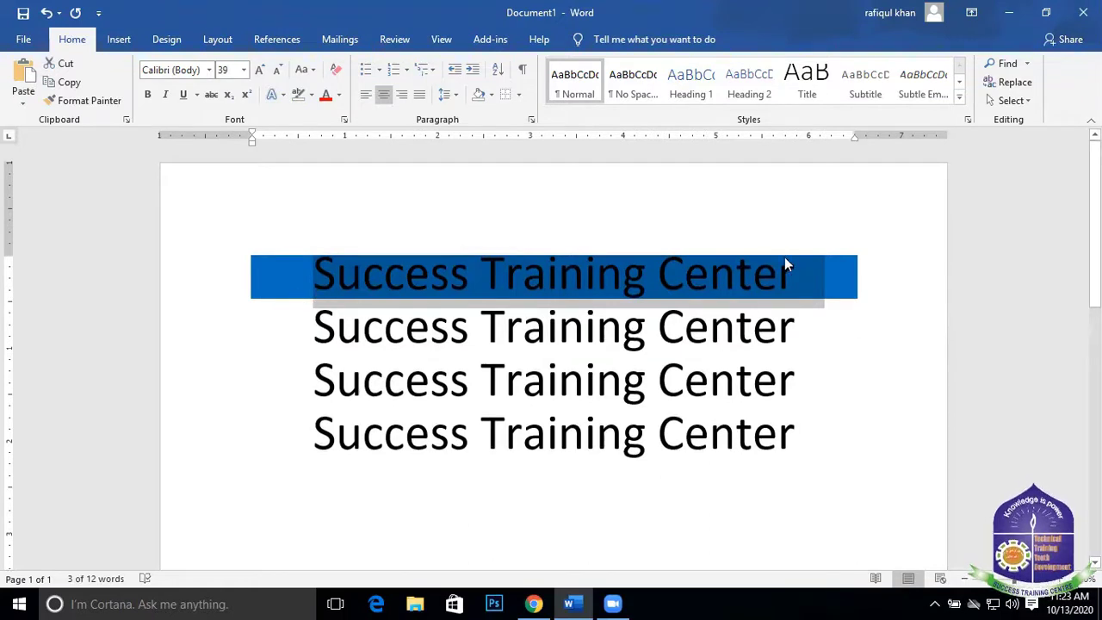
pyautogui.moveTo(799, 273); pyautogui.dragTo(226, 255)
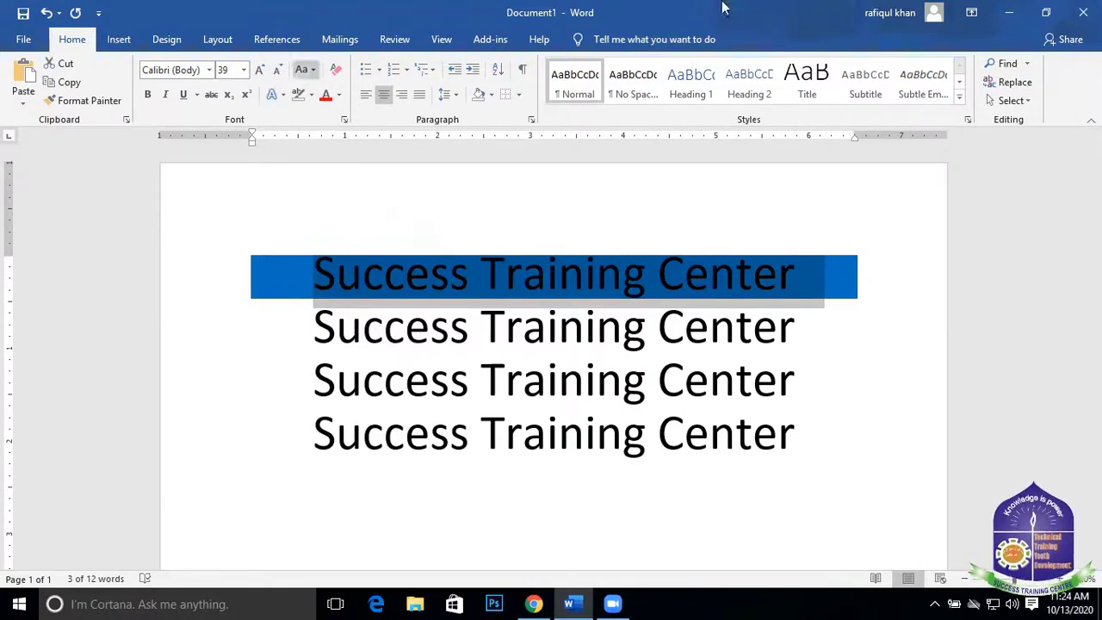
pyautogui.click(781, 279)
pyautogui.moveTo(811, 274); pyautogui.dragTo(278, 267)
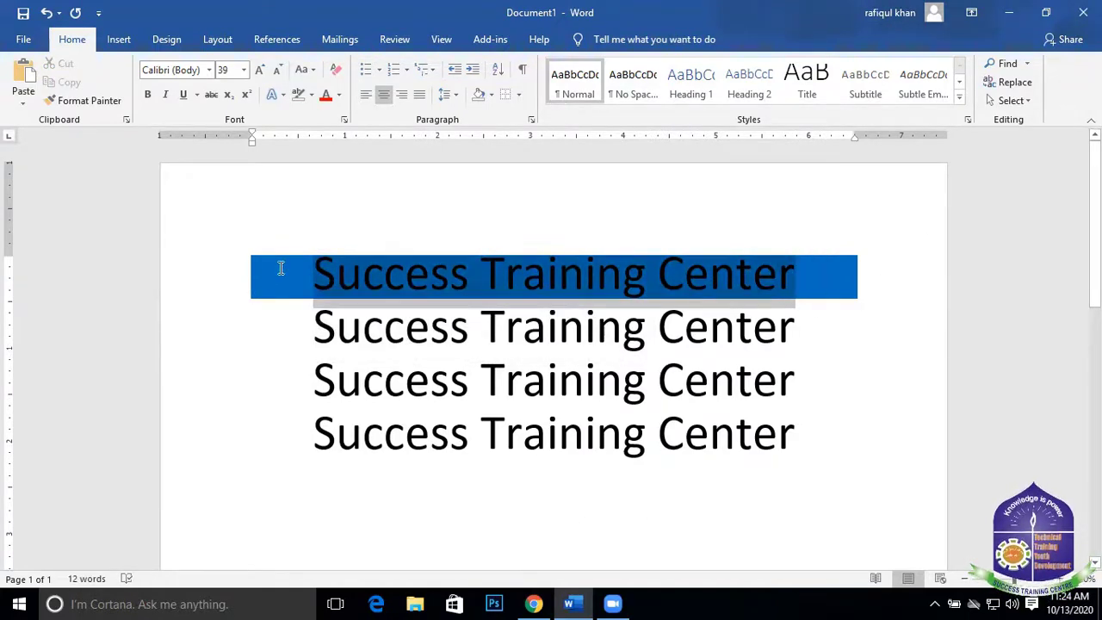
pyautogui.click(519, 94)
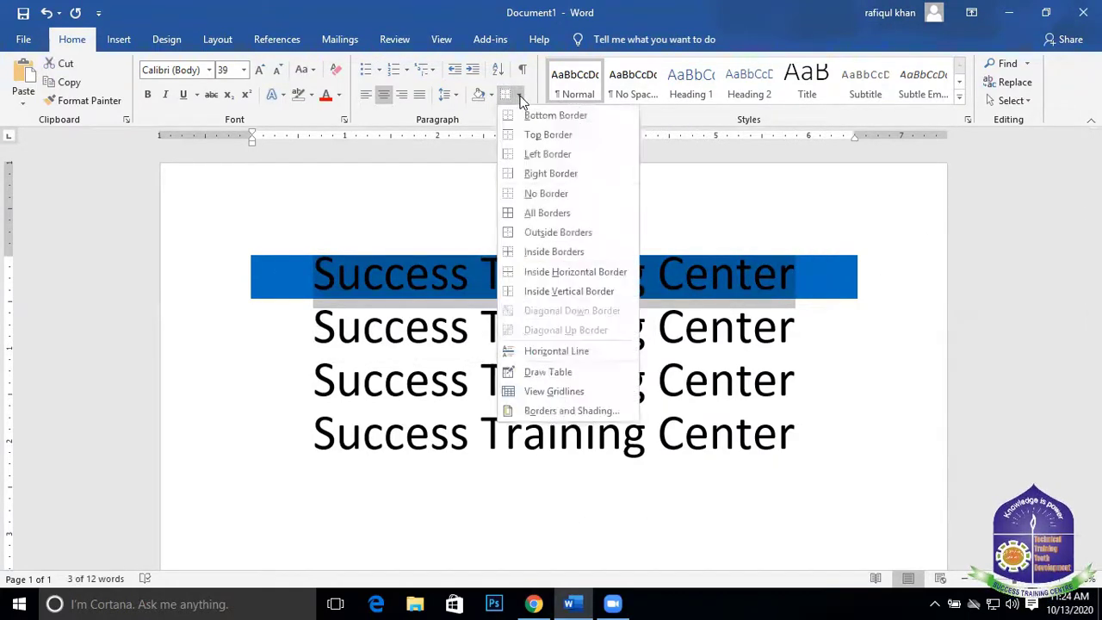
pyautogui.click(558, 409)
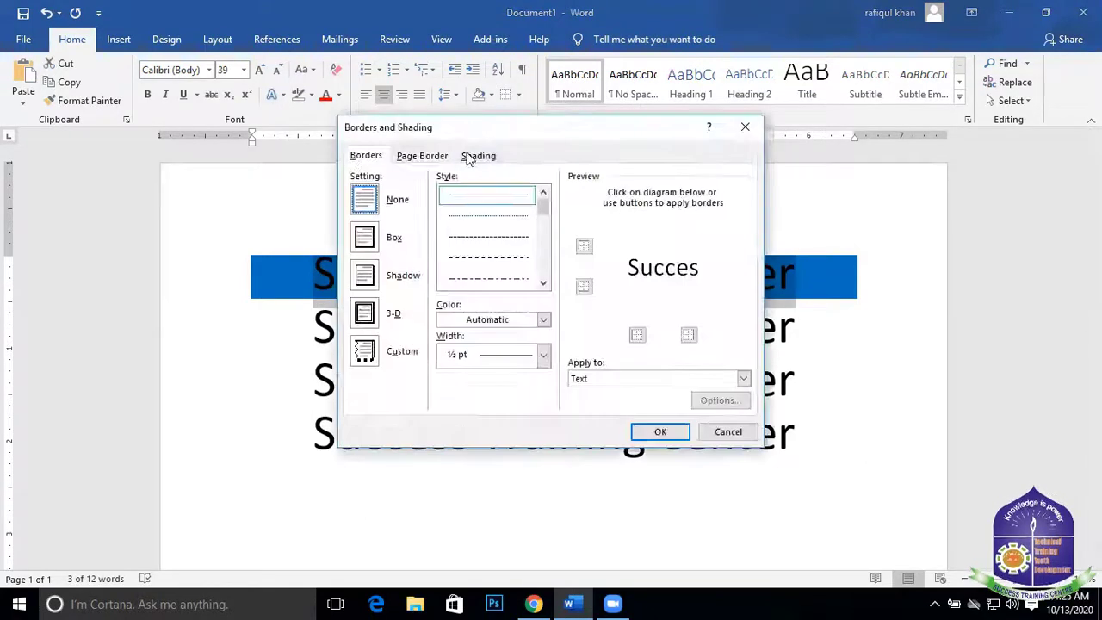
pyautogui.click(478, 155)
pyautogui.click(446, 195)
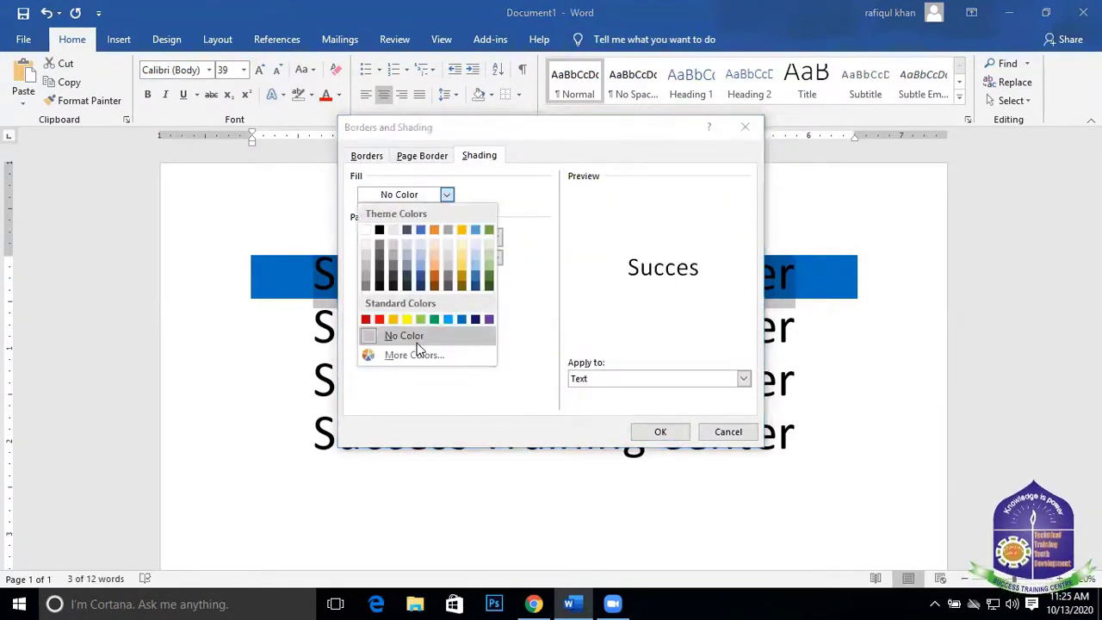
pyautogui.click(418, 337)
pyautogui.click(651, 433)
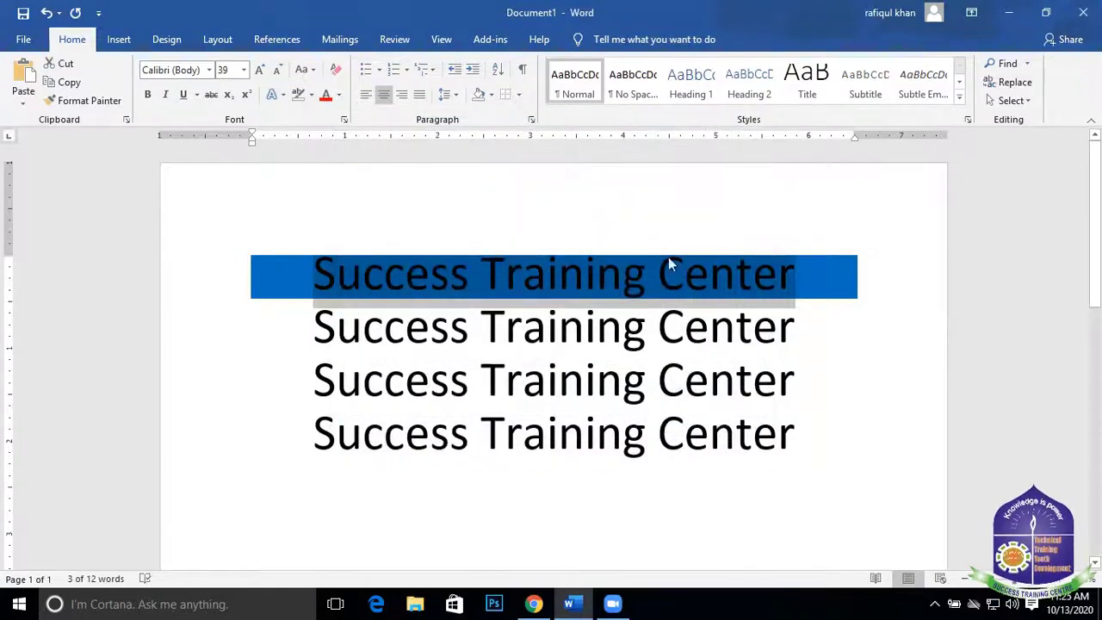
# Remove the blue shading from the first "Success Training Center" paragraph by setting its fill to No Color, applied to Paragraph
pyautogui.click(836, 283)
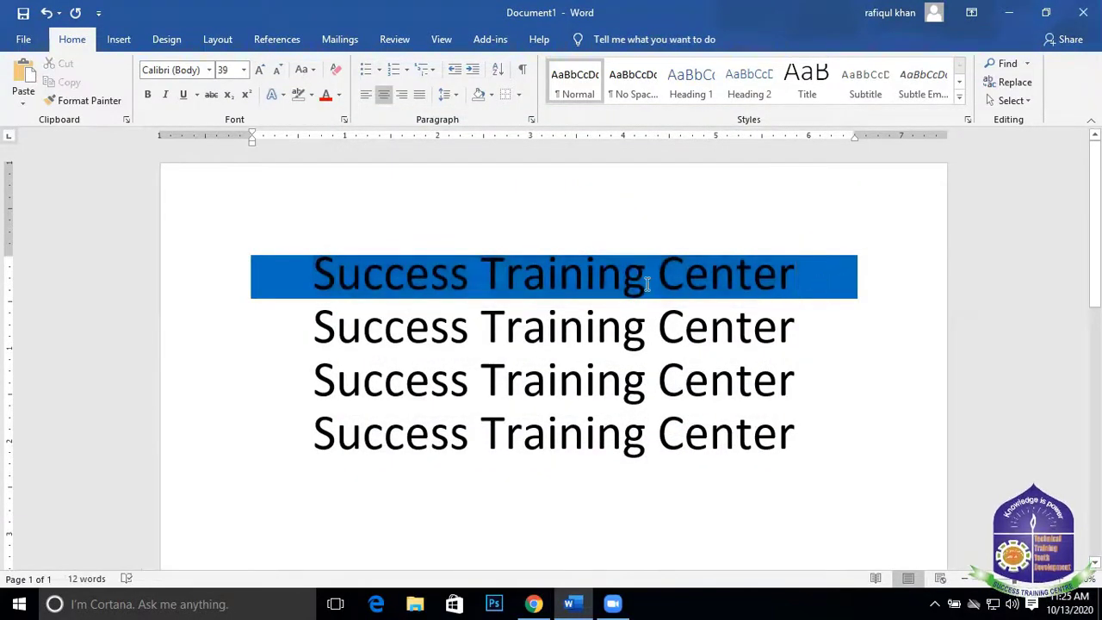
pyautogui.moveTo(842, 286); pyautogui.dragTo(332, 255)
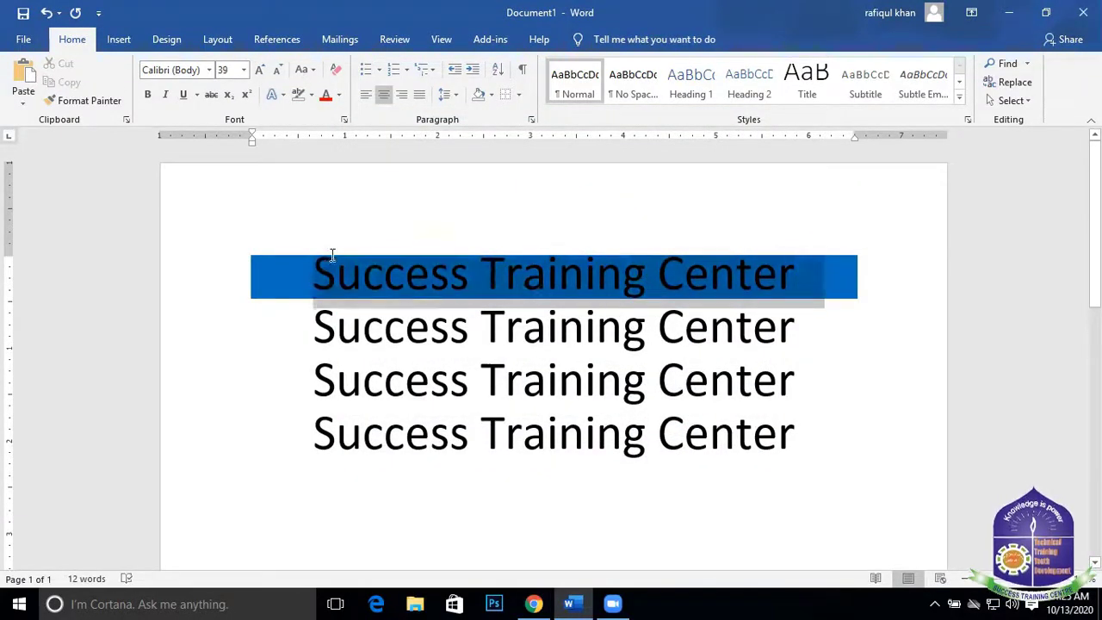
pyautogui.click(518, 95)
pyautogui.click(559, 416)
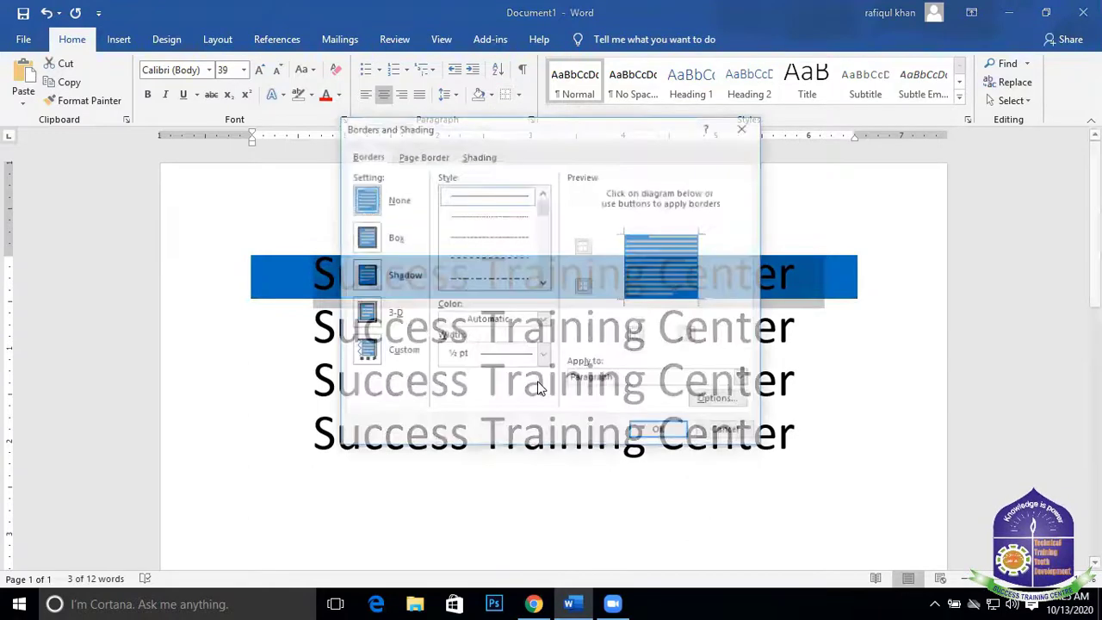
pyautogui.click(480, 157)
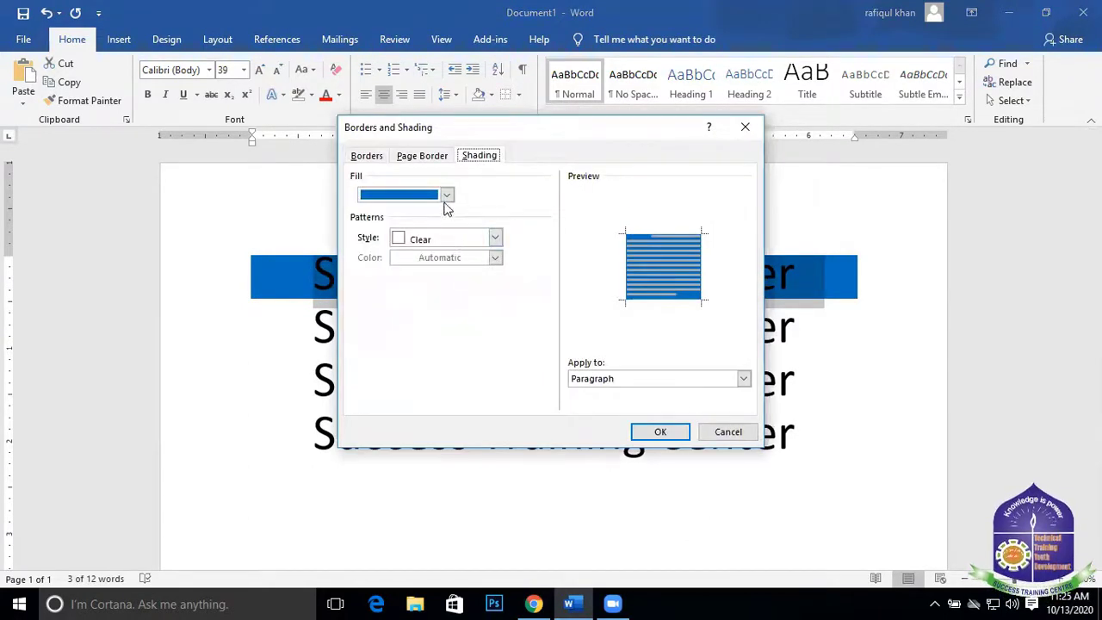
pyautogui.click(447, 194)
pyautogui.click(404, 335)
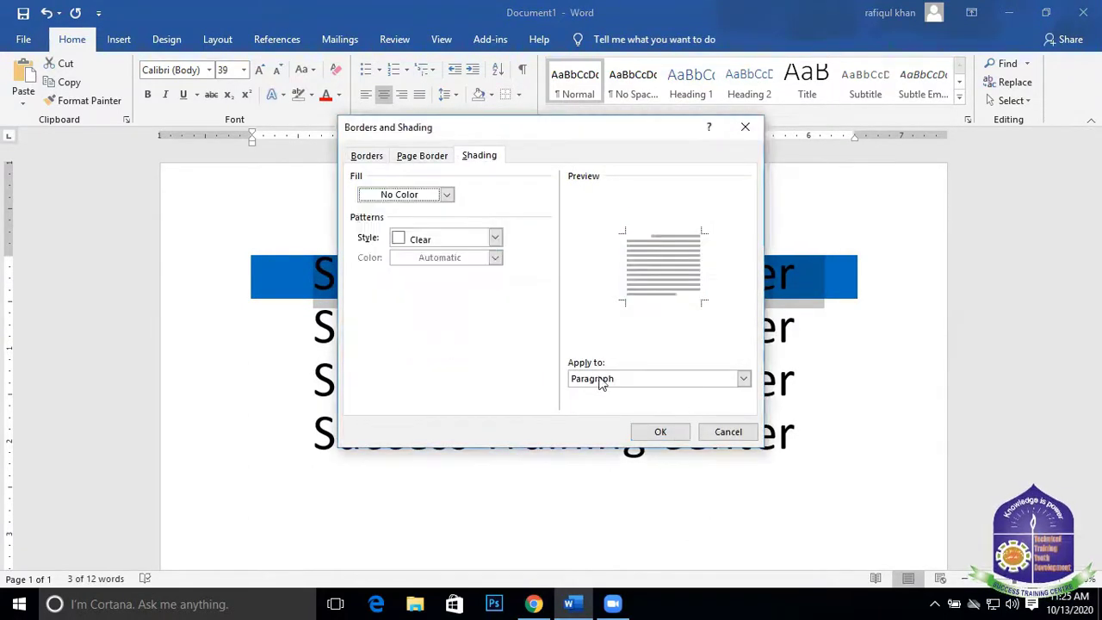
pyautogui.click(660, 431)
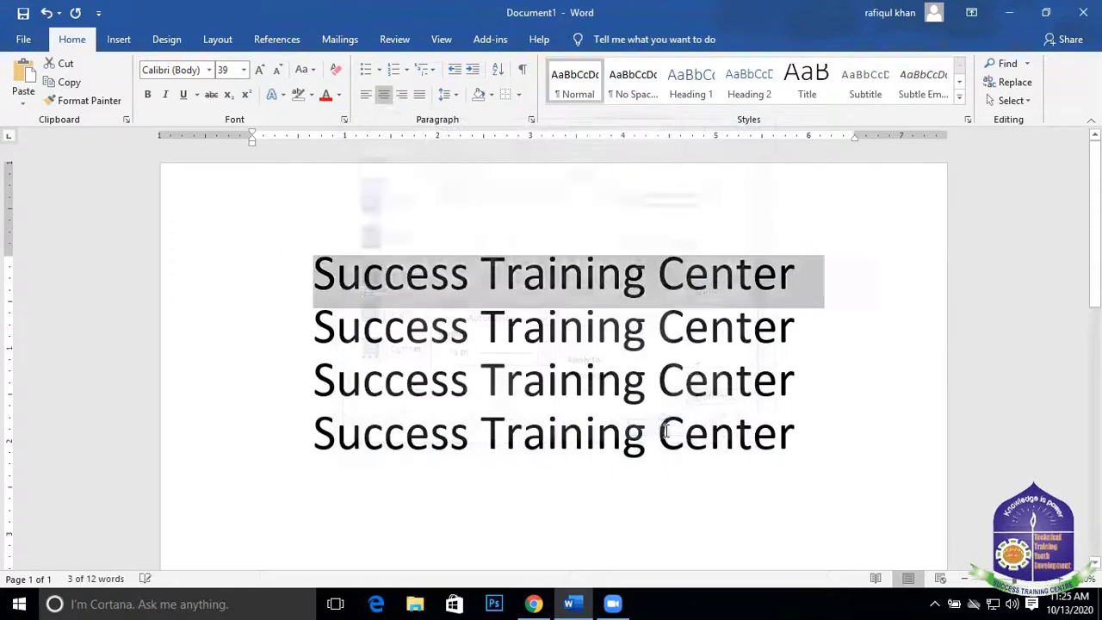
pyautogui.click(809, 274)
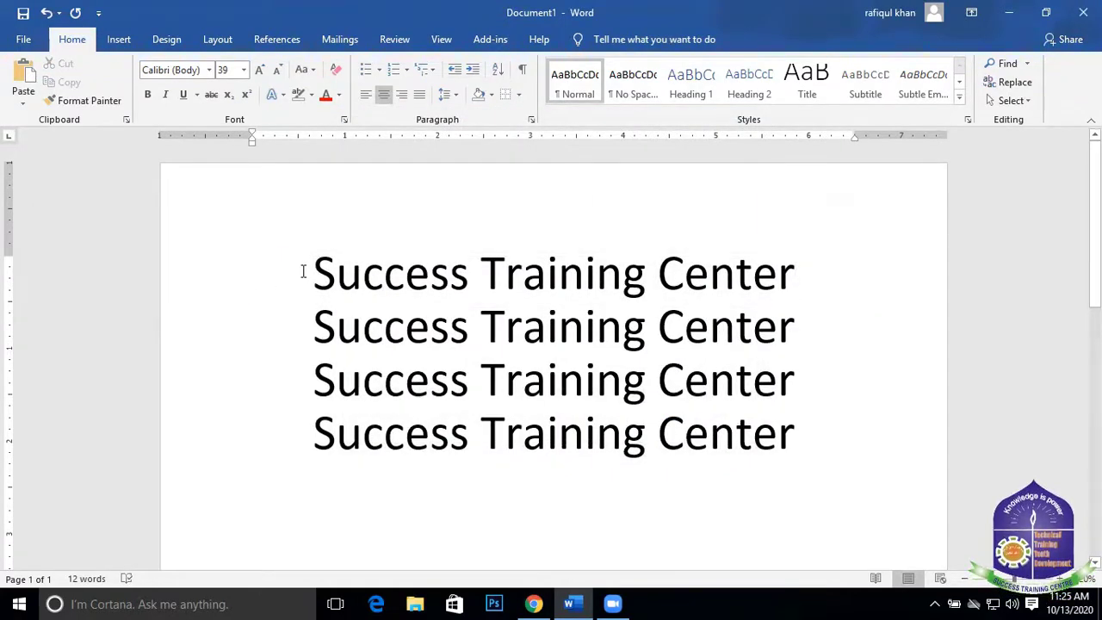
# Preview the Dropped style of drop cap on the first "Success Training Center" line without applying it
pyautogui.moveTo(306, 272); pyautogui.dragTo(814, 286)
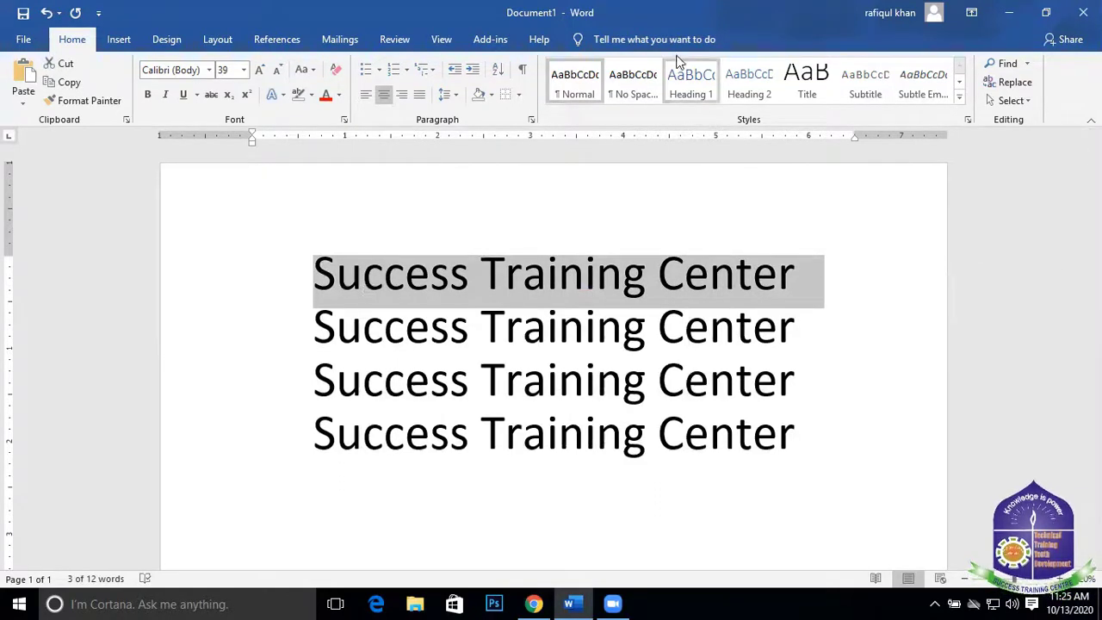
pyautogui.click(65, 85)
pyautogui.click(110, 39)
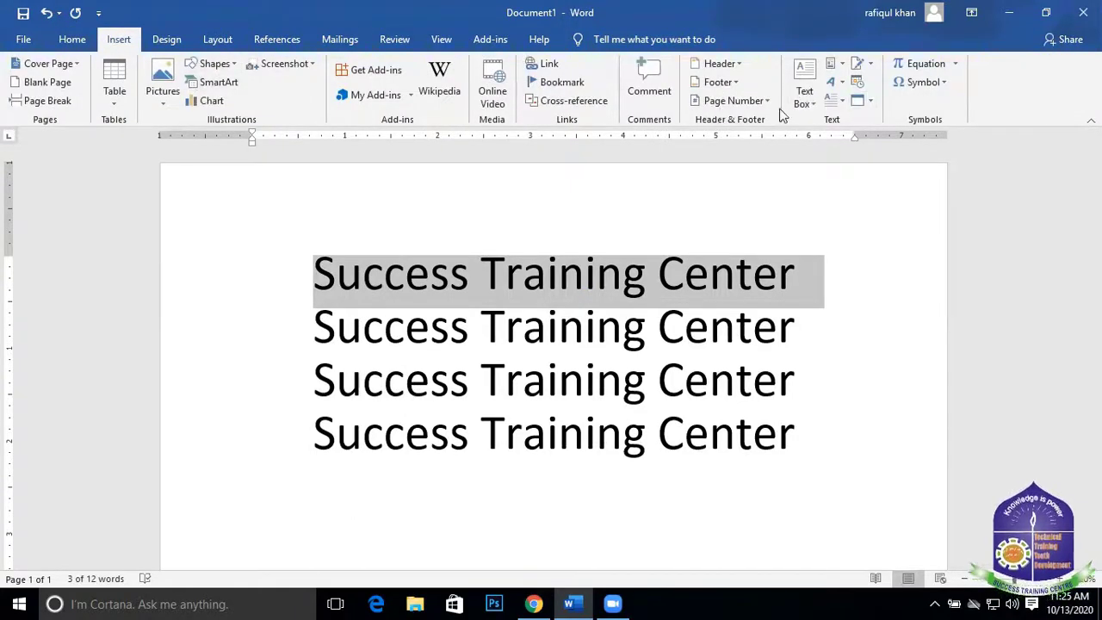
pyautogui.click(842, 101)
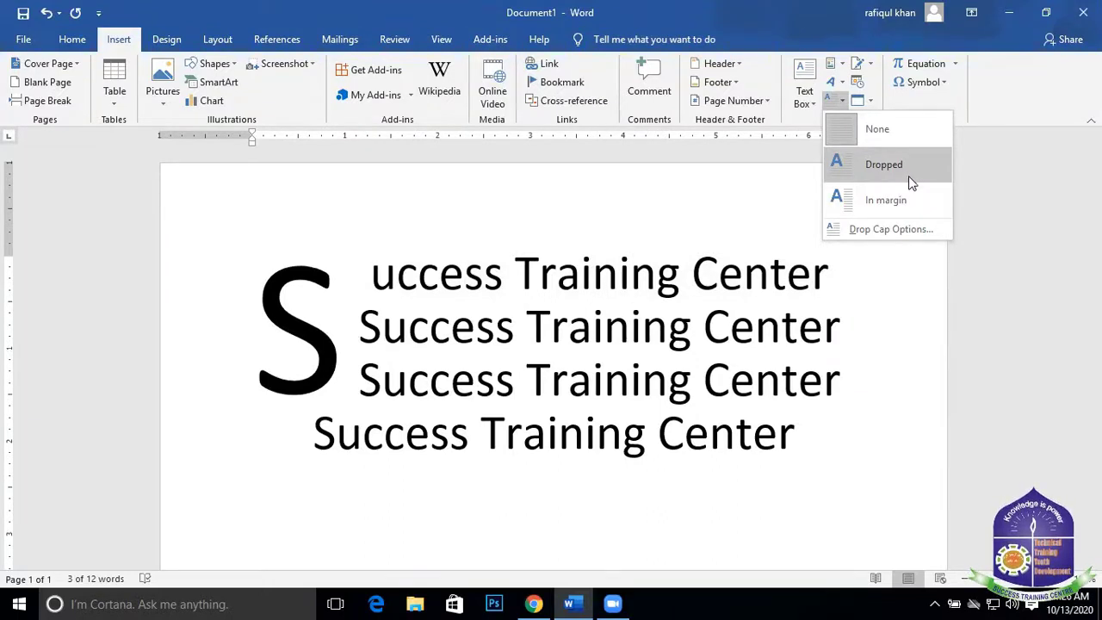
pyautogui.click(925, 338)
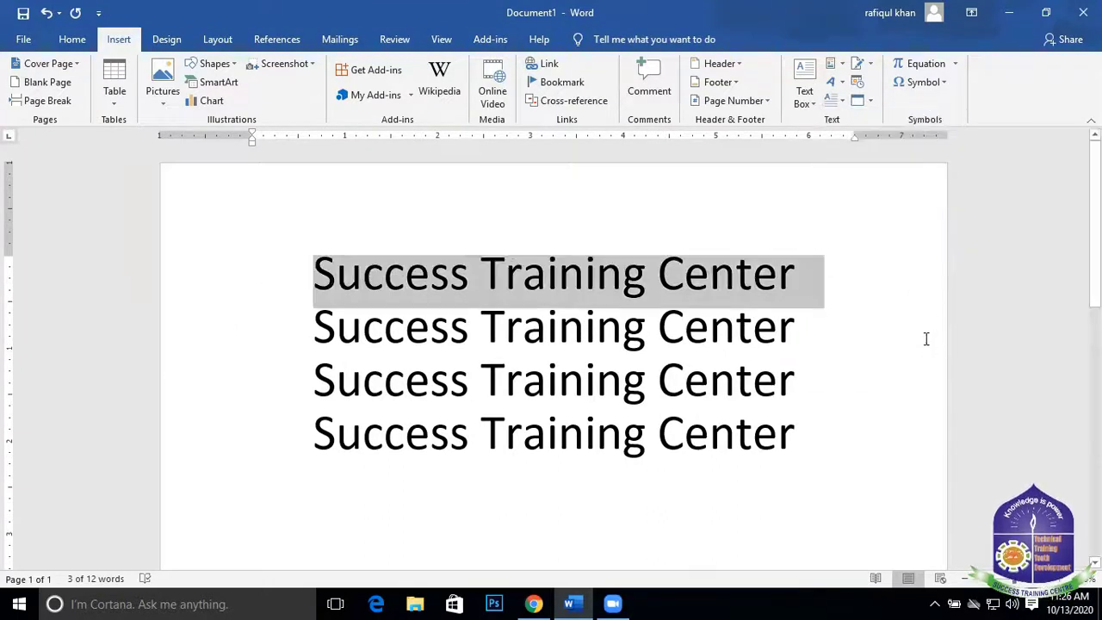
# Enlarge only the initial "S" of the first "Success Training Center" line to font size 72
pyautogui.click(337, 274)
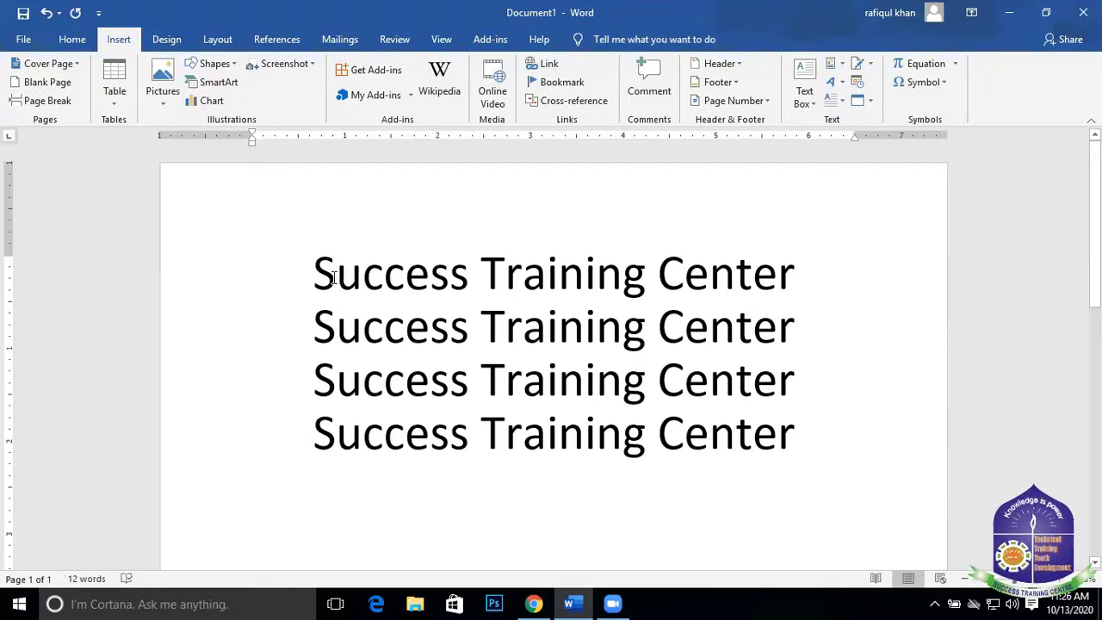
pyautogui.moveTo(327, 277); pyautogui.dragTo(315, 277)
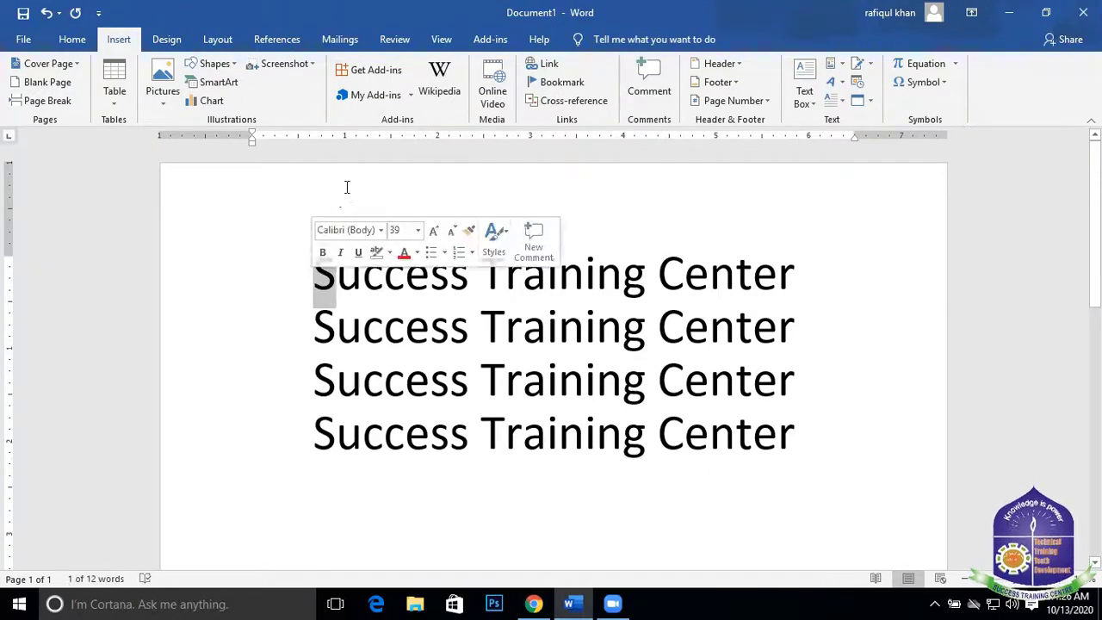
pyautogui.click(69, 39)
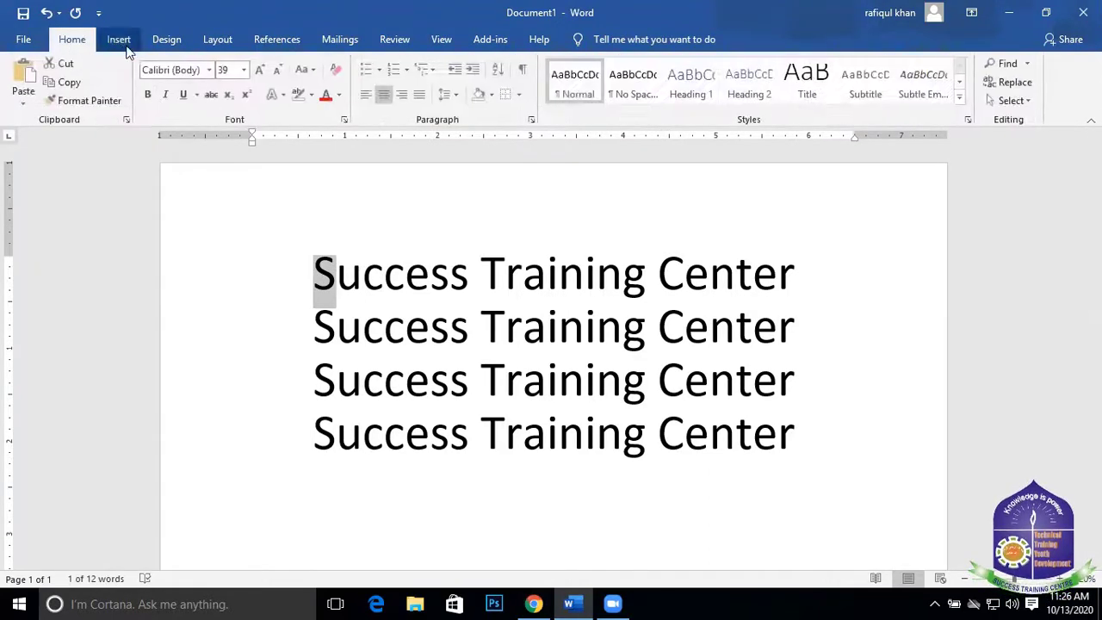
pyautogui.click(244, 71)
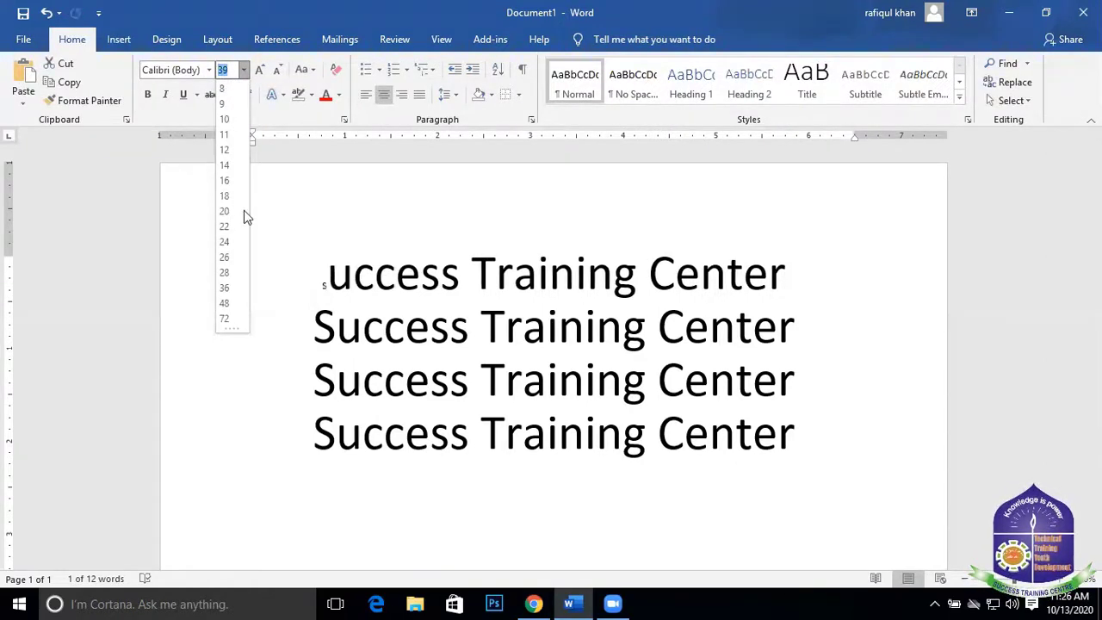
pyautogui.click(225, 320)
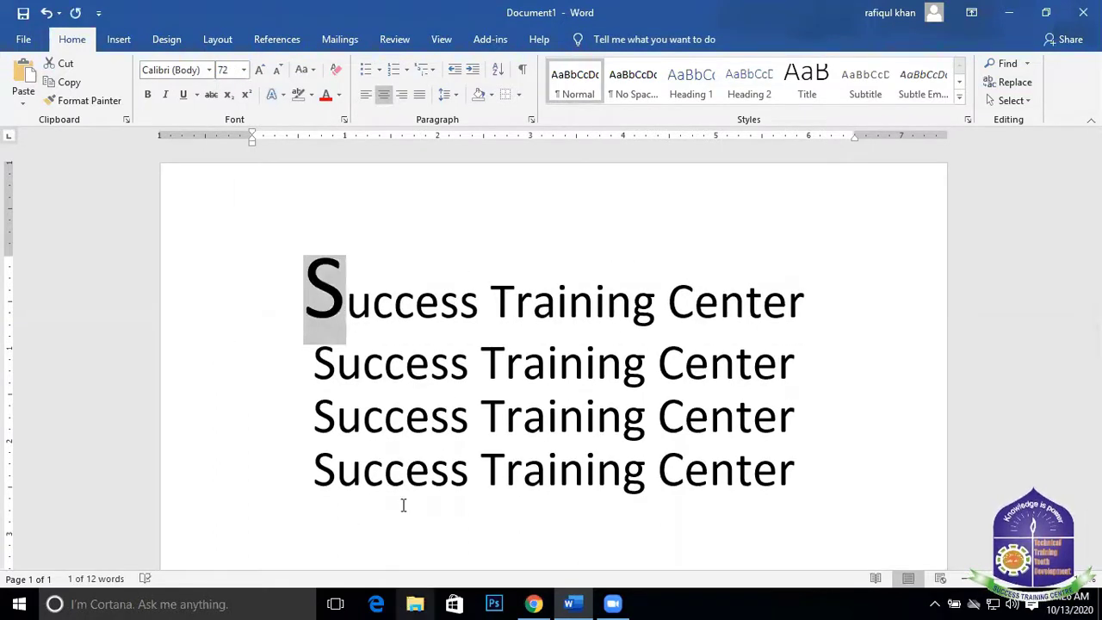
# Set the enlarged initial "S" of the first "Success Training Center" line to font size 39
pyautogui.click(348, 313)
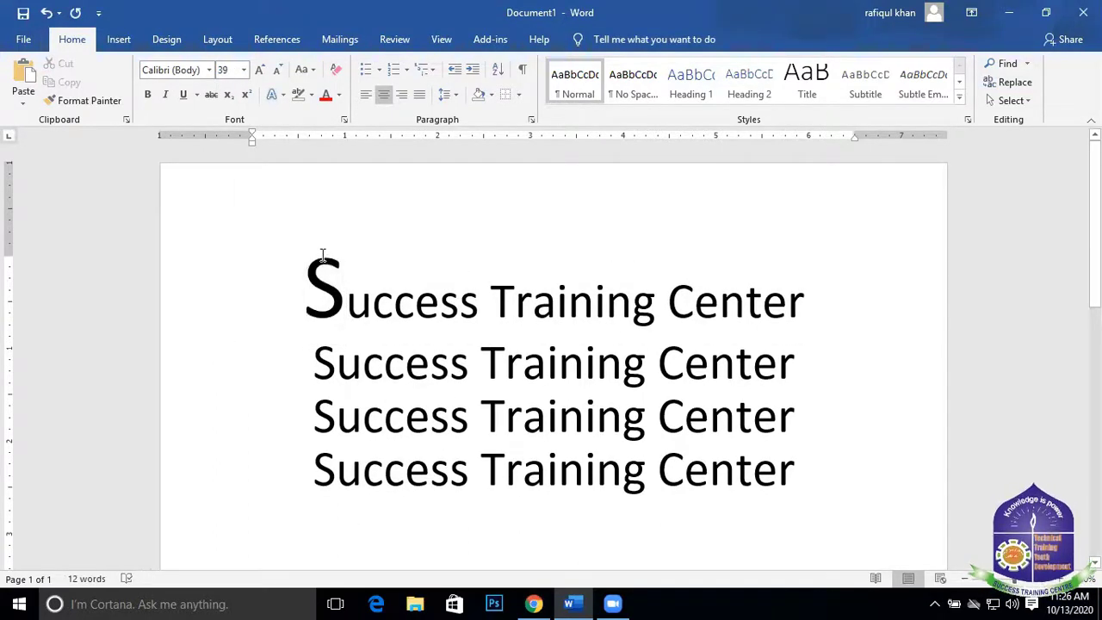
pyautogui.click(324, 254)
pyautogui.moveTo(331, 270); pyautogui.dragTo(362, 321)
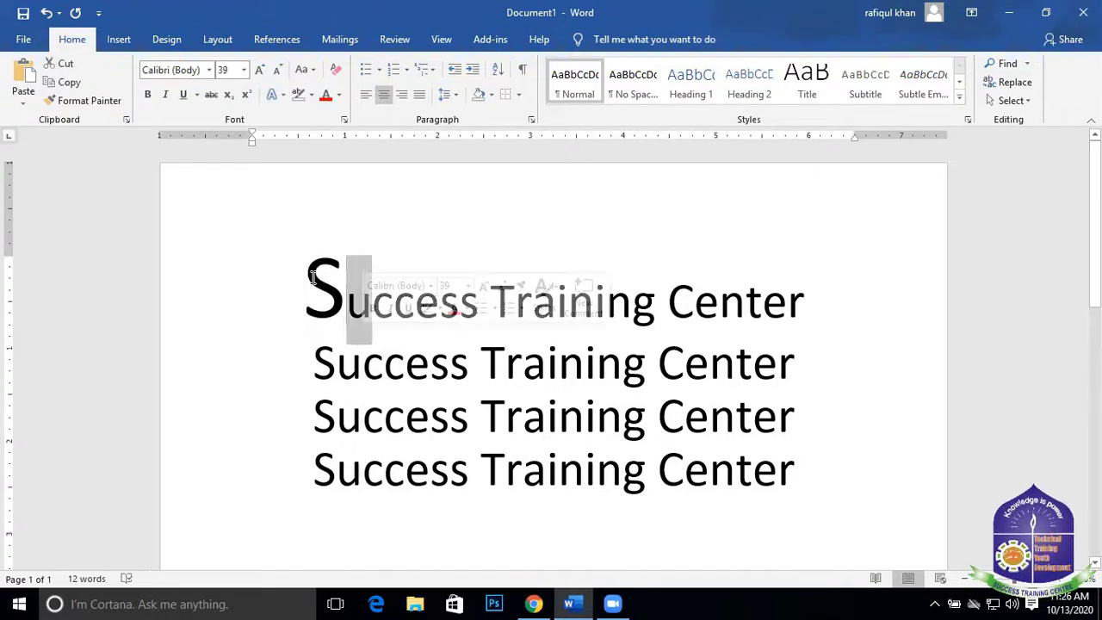
pyautogui.click(321, 270)
pyautogui.click(328, 268)
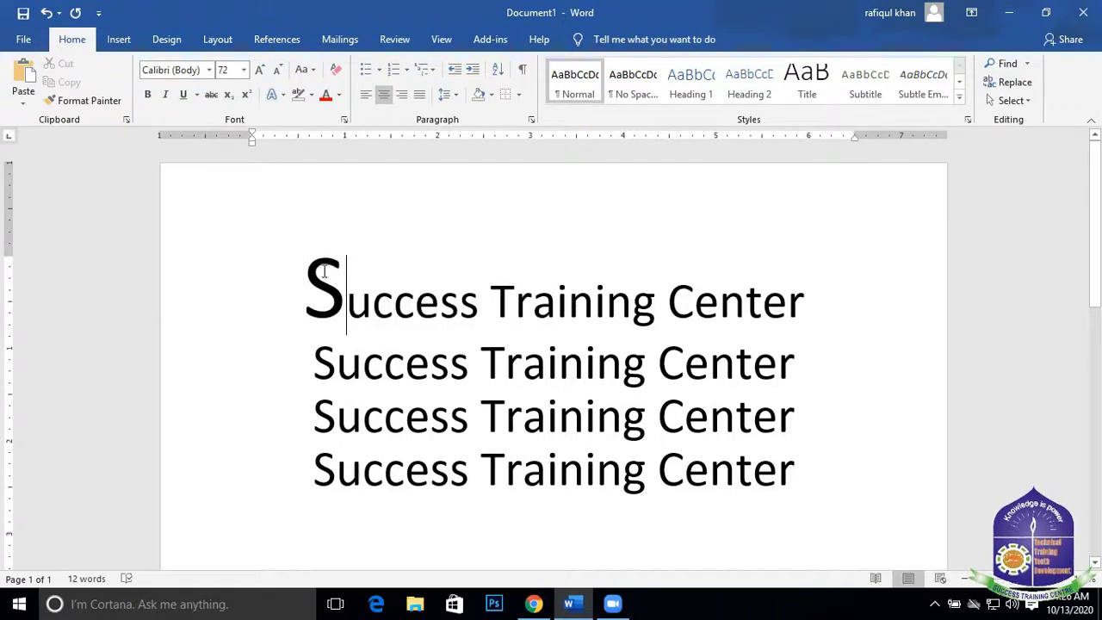
pyautogui.click(321, 267)
pyautogui.click(330, 275)
pyautogui.keyDown('shift'); pyautogui.click(304, 280); pyautogui.keyUp('shift')
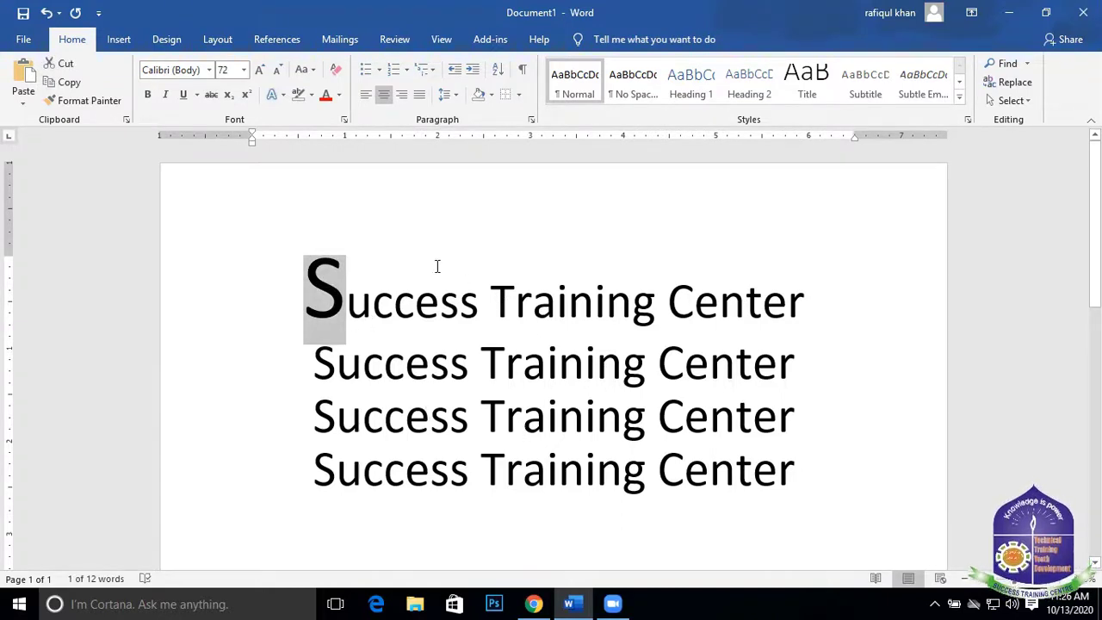
pyautogui.click(229, 69)
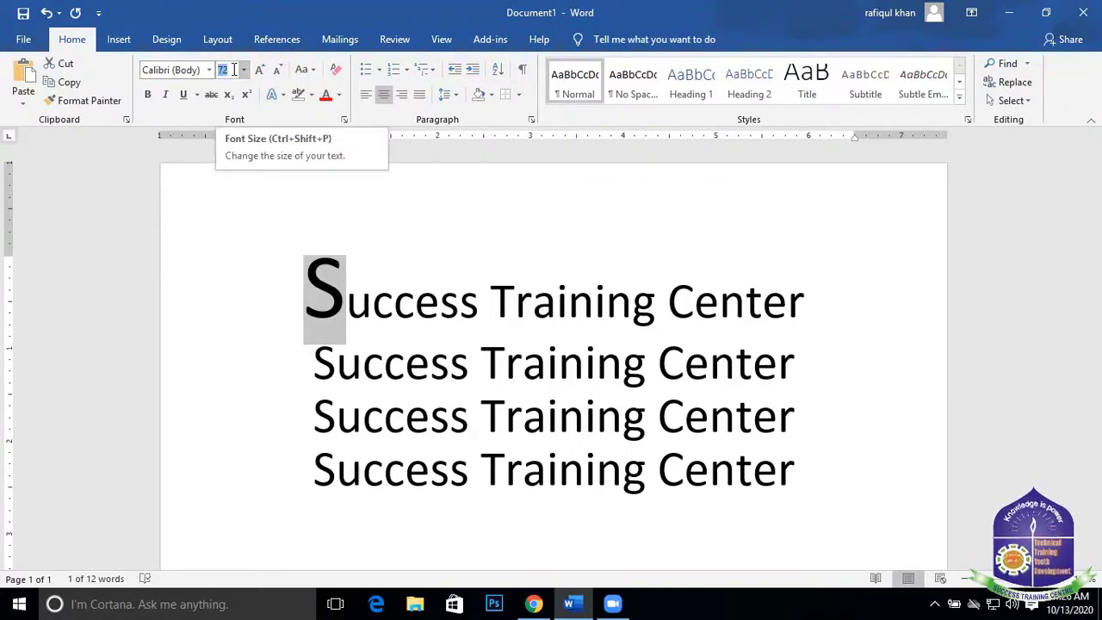
pyautogui.write('39')
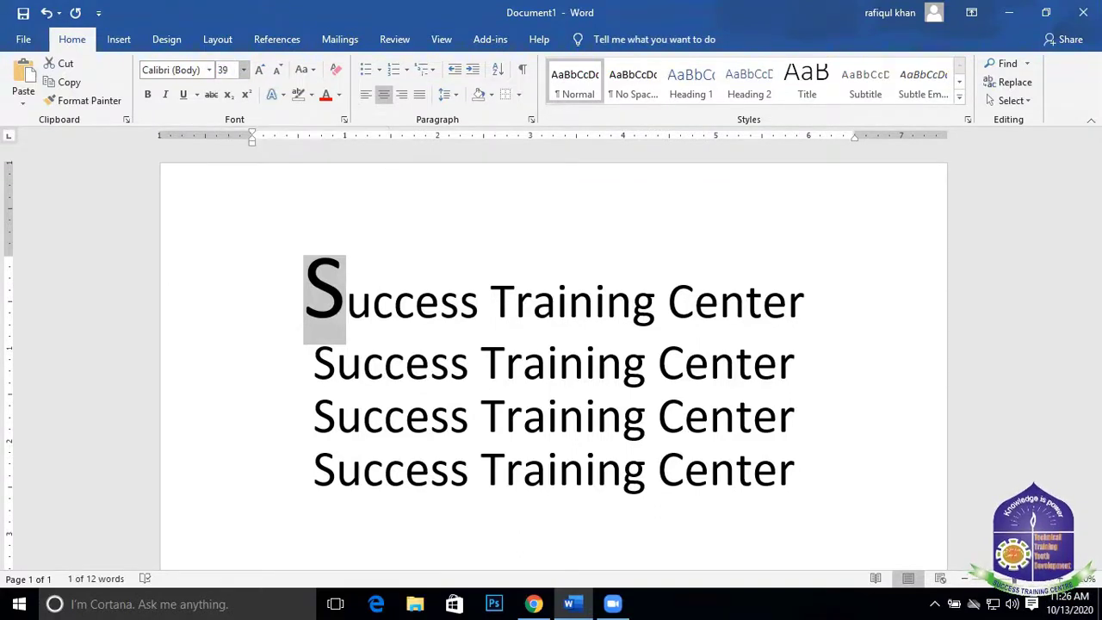
pyautogui.press('Return')
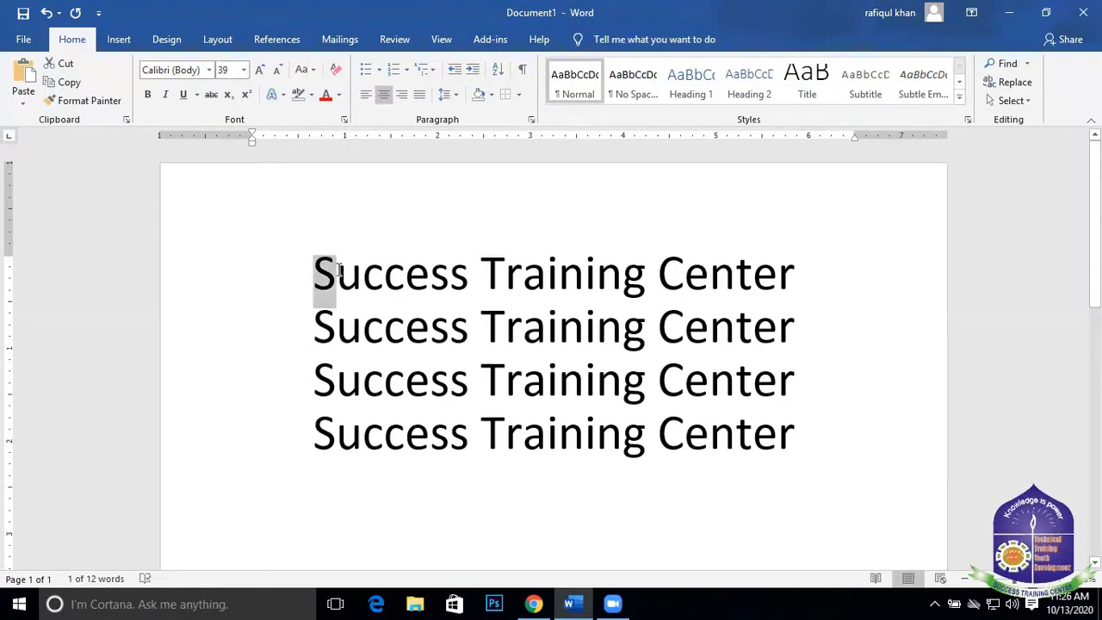
# Show the drop cap choices None, Dropped and In margin for the whole first "Success Training Center" line
pyautogui.moveTo(825, 299); pyautogui.dragTo(281, 272)
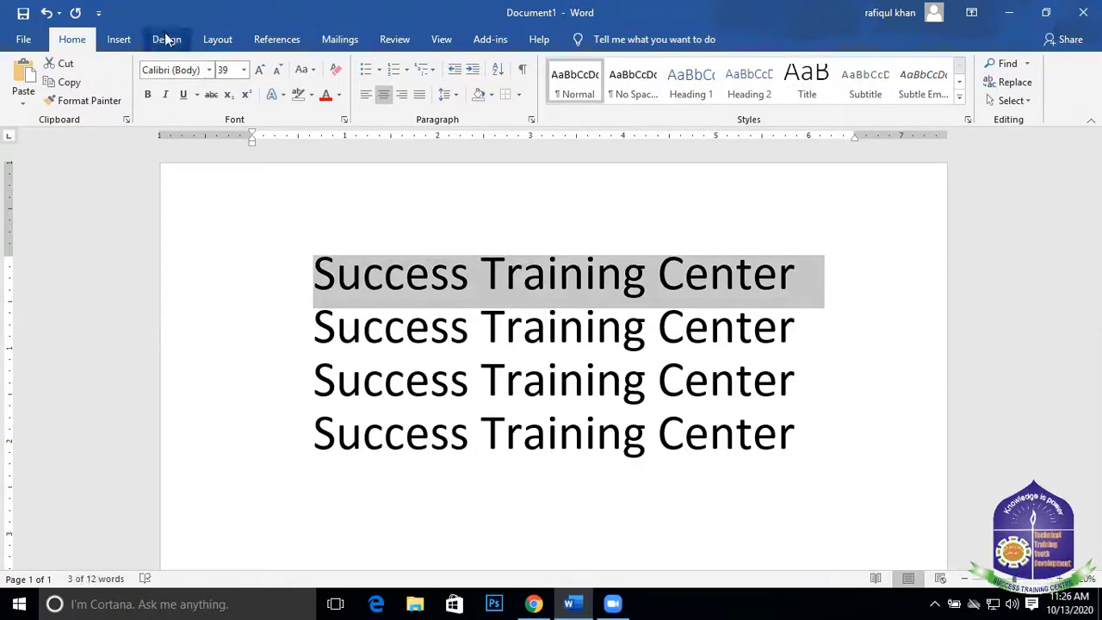
pyautogui.click(117, 39)
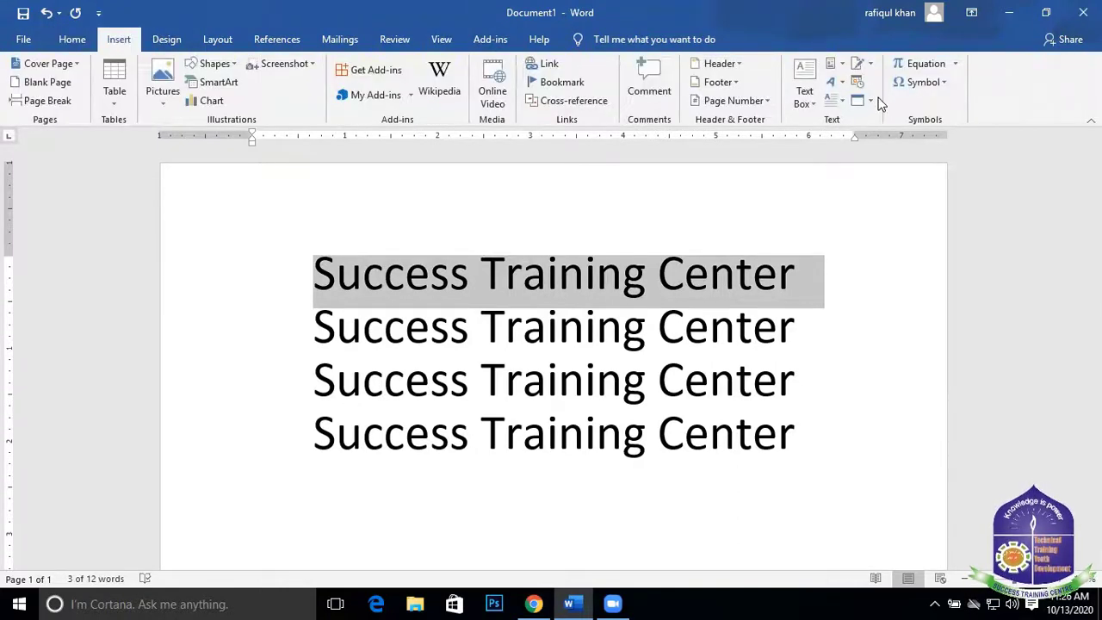
pyautogui.click(835, 100)
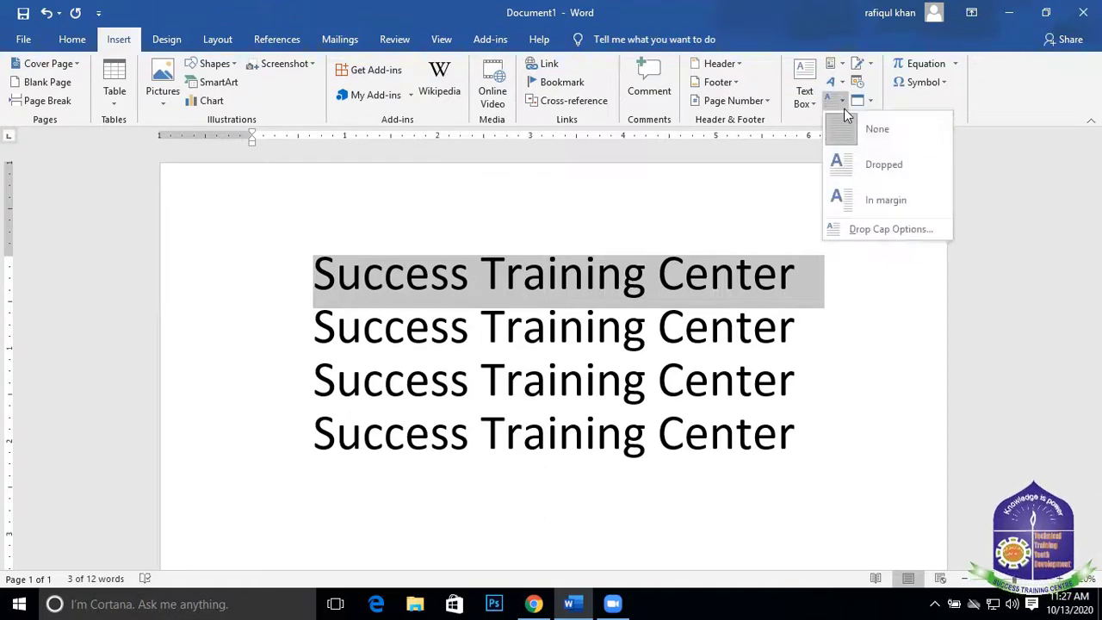
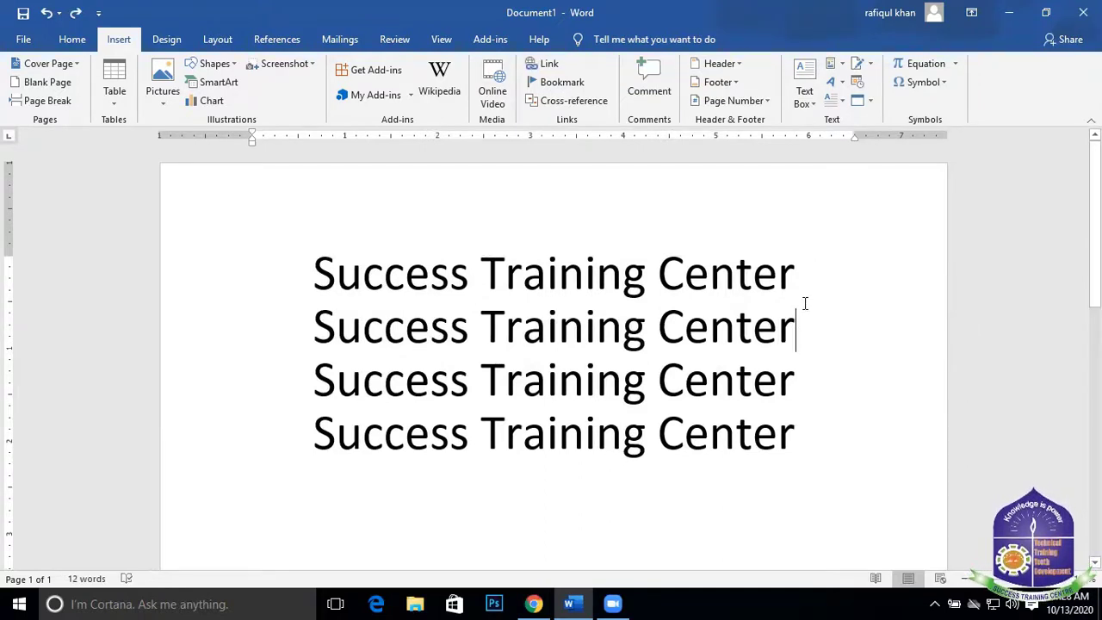
pyautogui.click(73, 40)
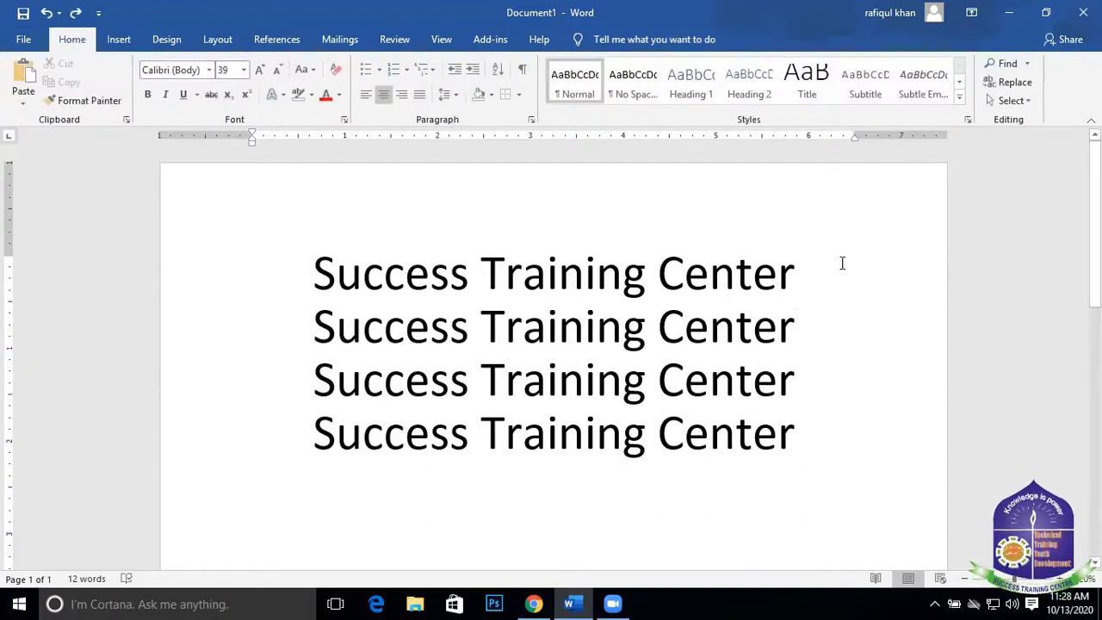
# Preview the arrow bullet style on the second "Success Training Center" line without applying it
pyautogui.click(378, 73)
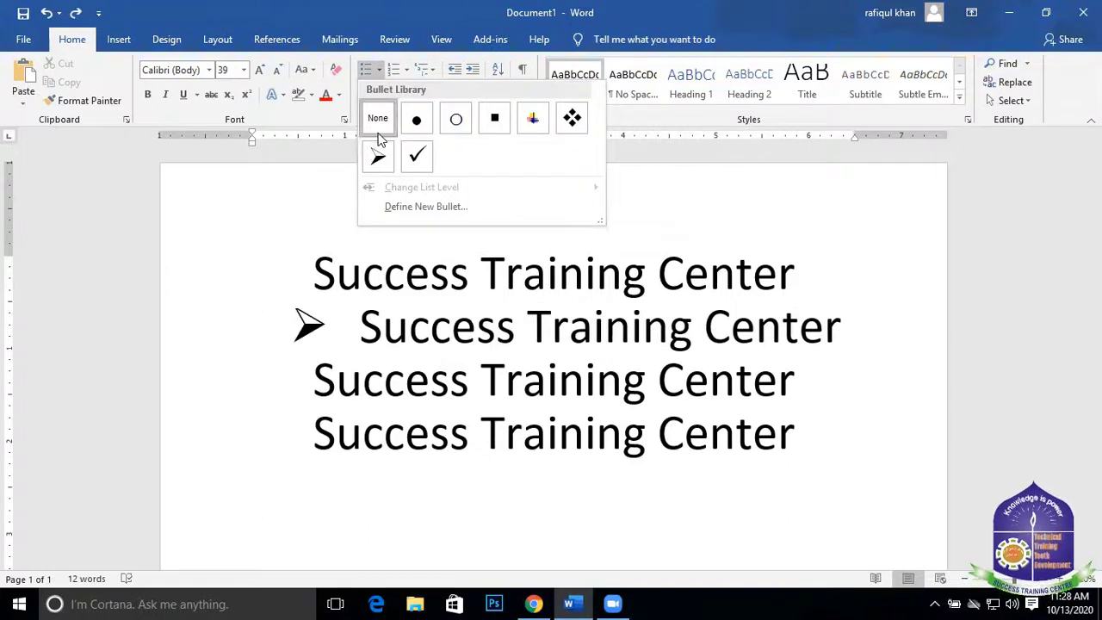
pyautogui.click(774, 223)
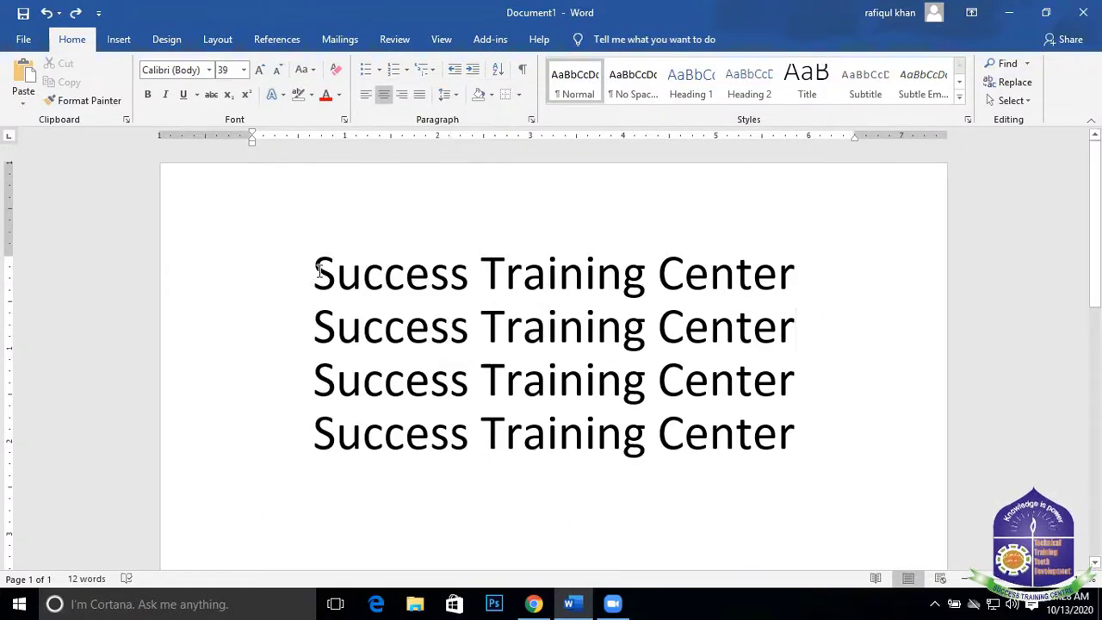
# Apply arrow bullets to all four "Success Training Center" lines
pyautogui.moveTo(314, 266); pyautogui.dragTo(542, 476)
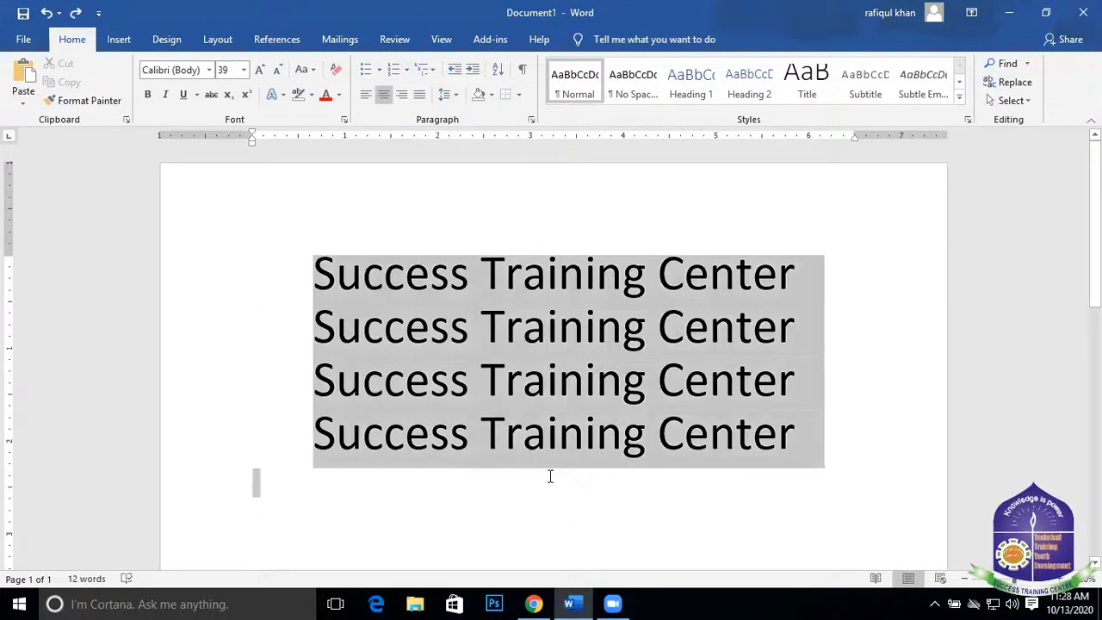
pyautogui.click(736, 378)
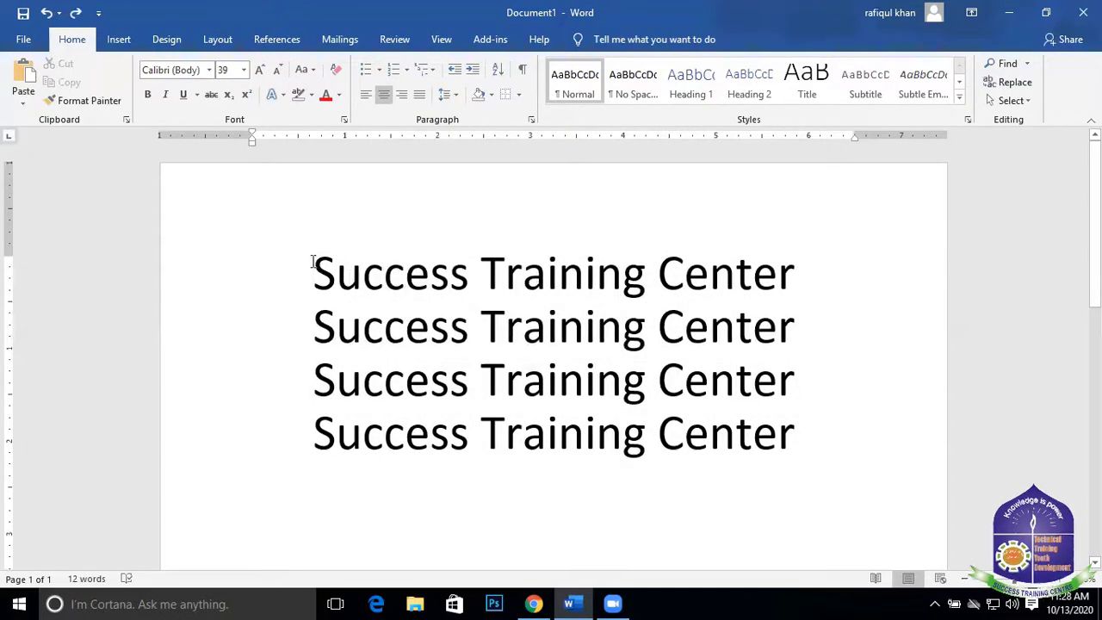
pyautogui.moveTo(313, 261); pyautogui.dragTo(829, 435)
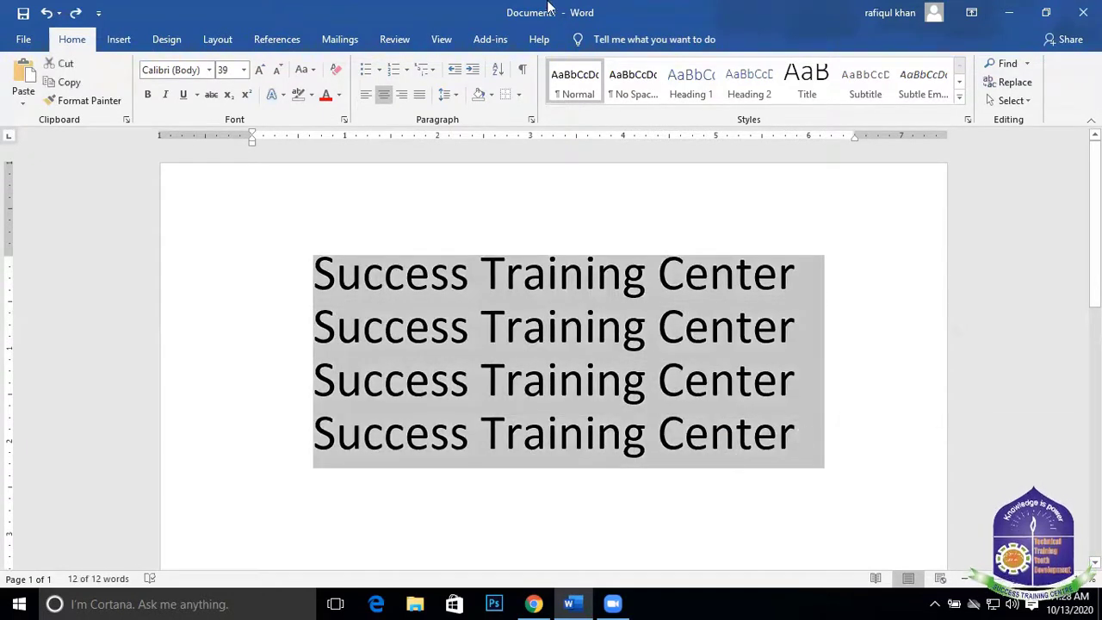
pyautogui.click(379, 69)
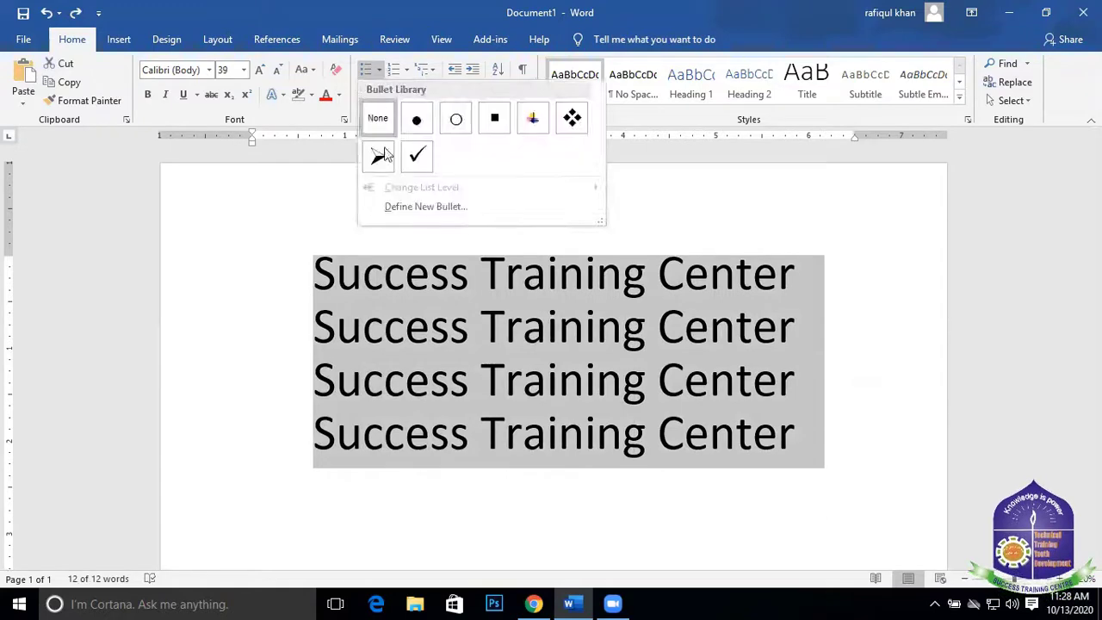
pyautogui.click(379, 157)
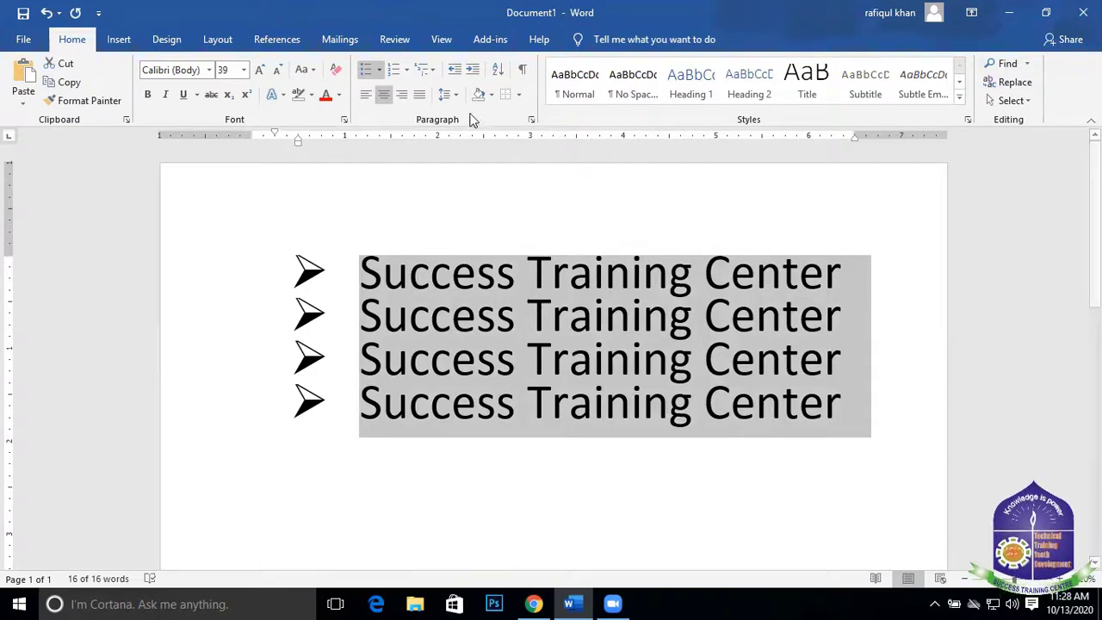
# Change the bullets on all four lines to check marks and preview the hollow circle style without applying it
pyautogui.click(378, 72)
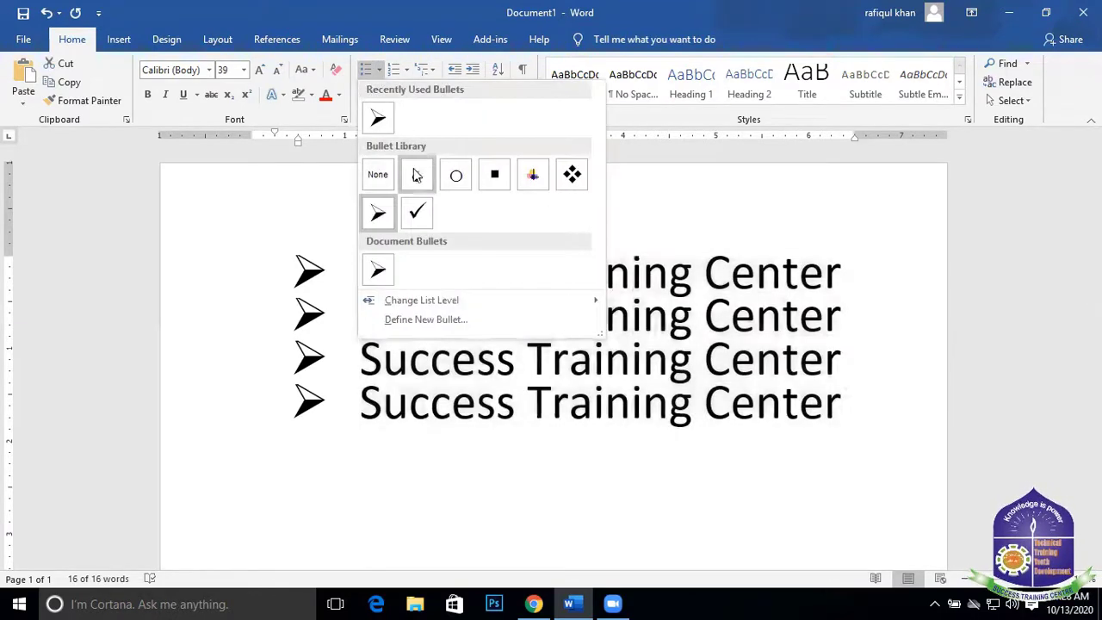
pyautogui.click(418, 214)
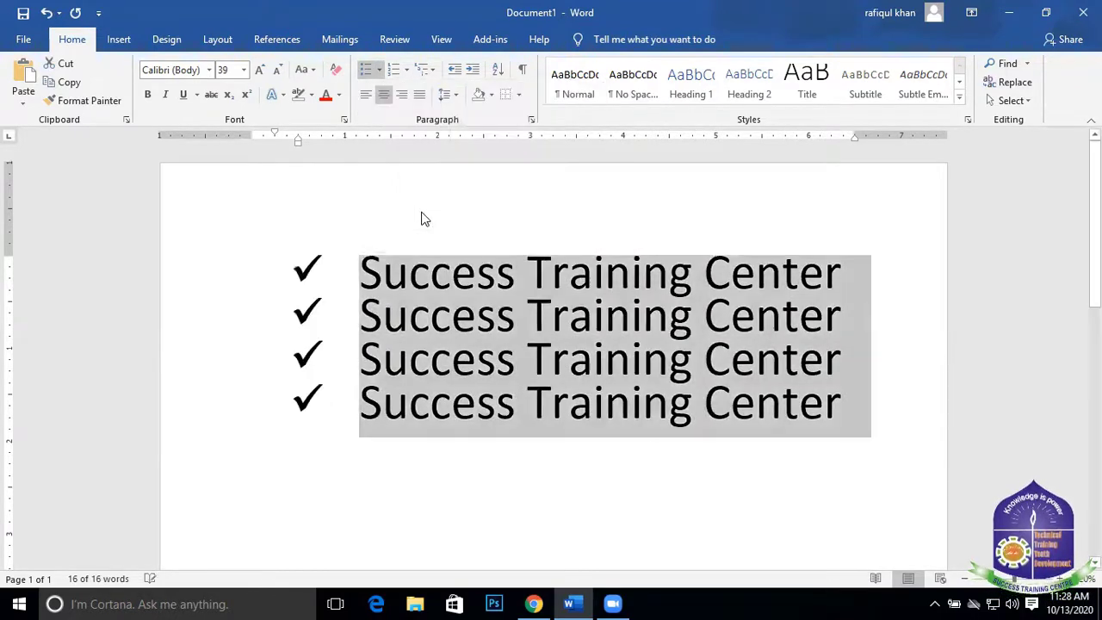
pyautogui.click(379, 71)
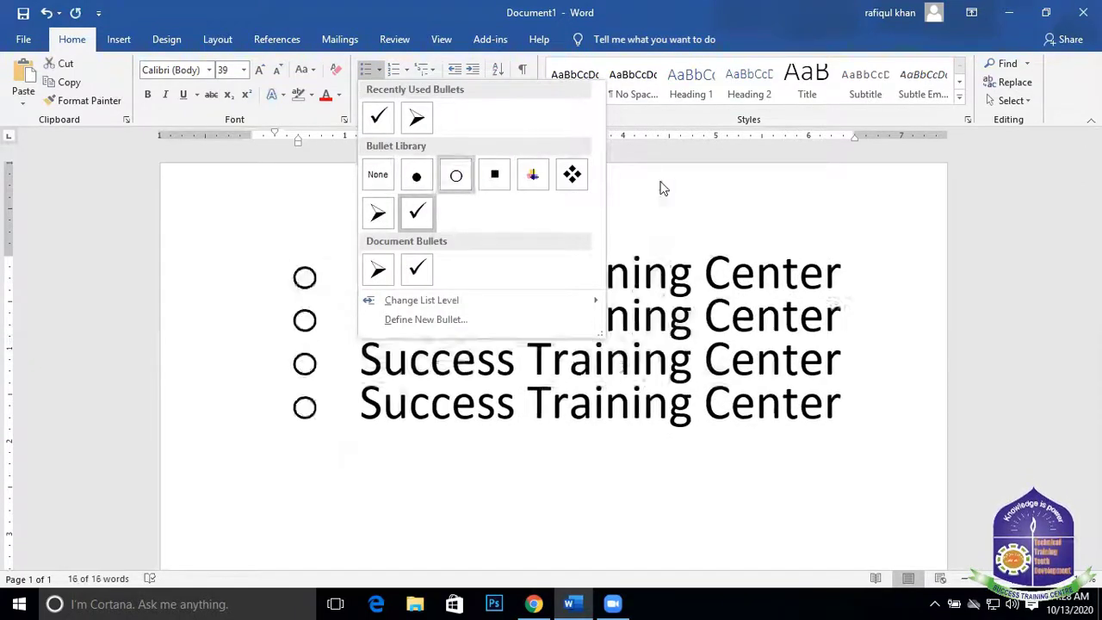
pyautogui.press('Escape')
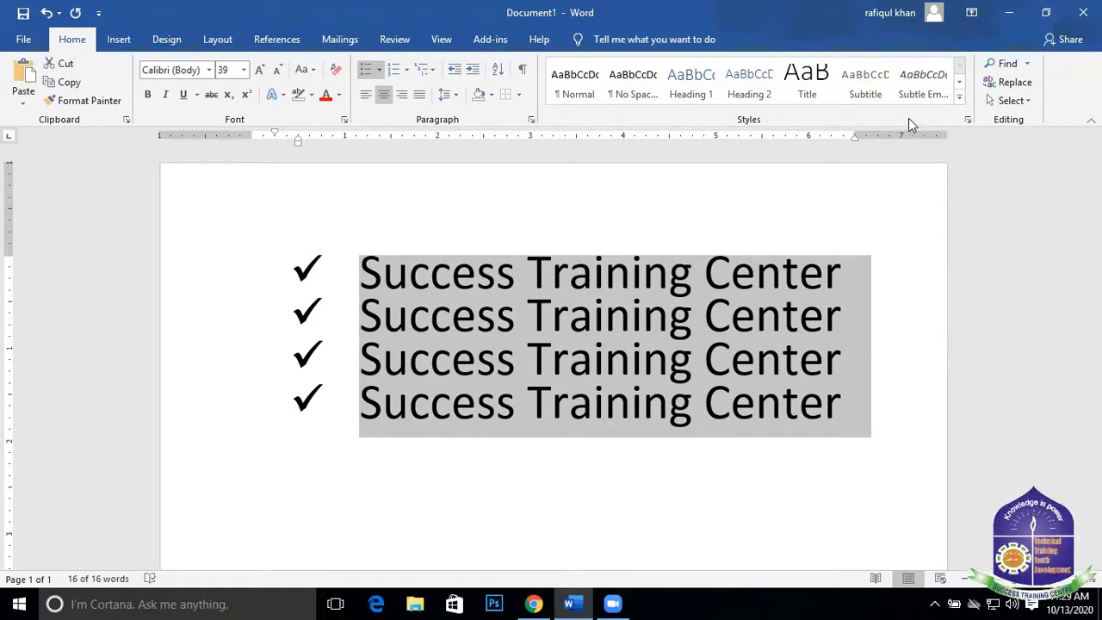
# Number the four "Success Training Center" lines in the A. B. C. format and set the numbering back to None
pyautogui.click(408, 71)
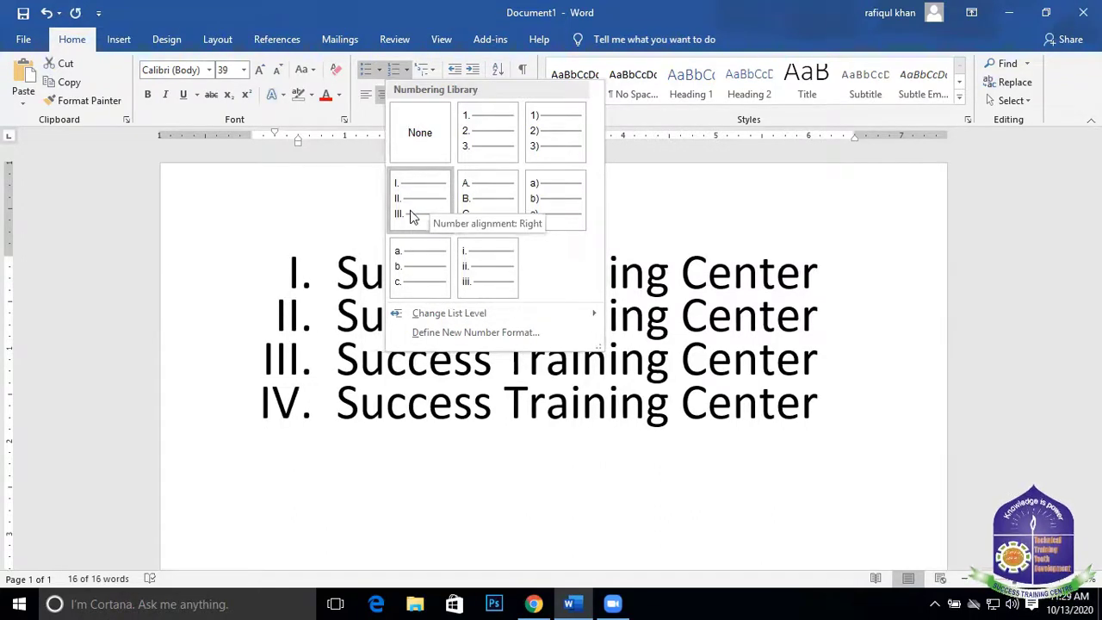
pyautogui.click(492, 207)
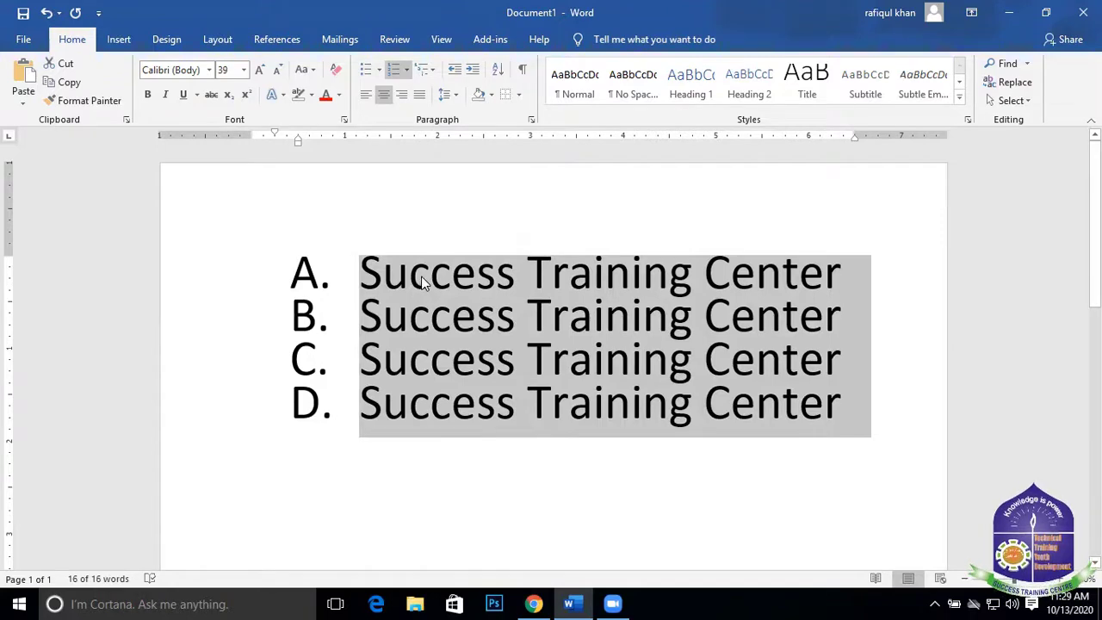
pyautogui.click(407, 76)
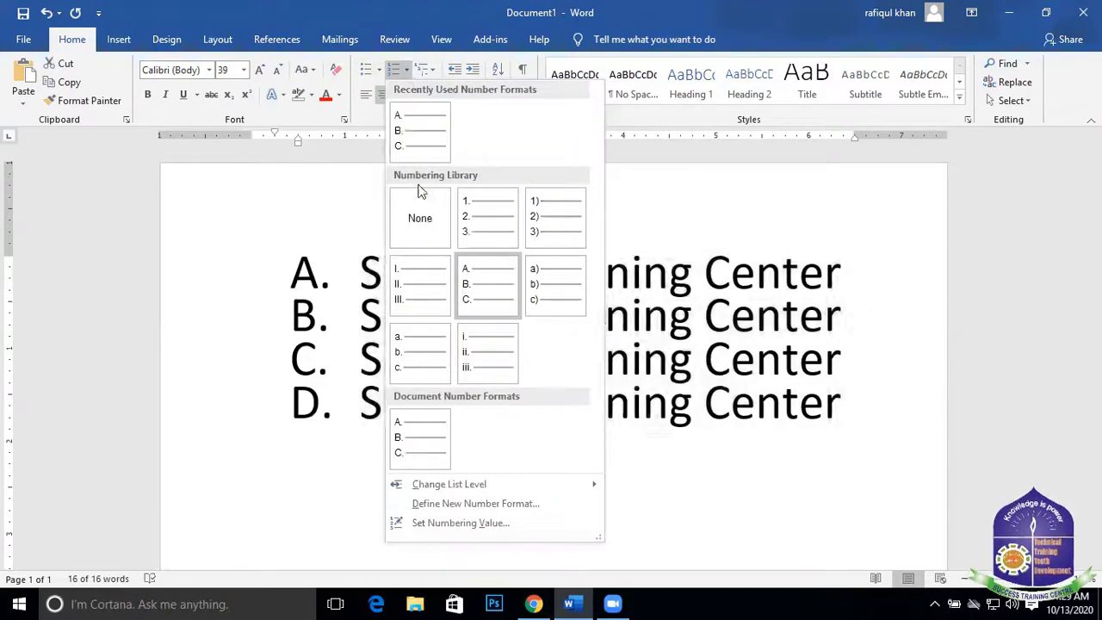
pyautogui.click(426, 224)
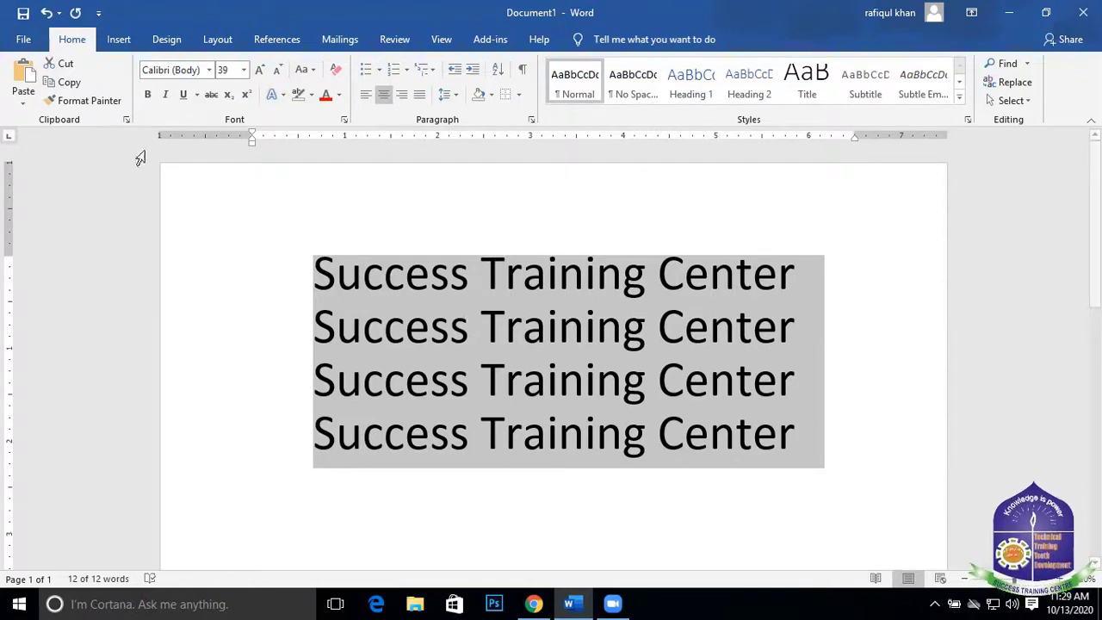
# Look through the line numbering, break and hyphenation choices of the page setup without applying any of them
pyautogui.click(217, 40)
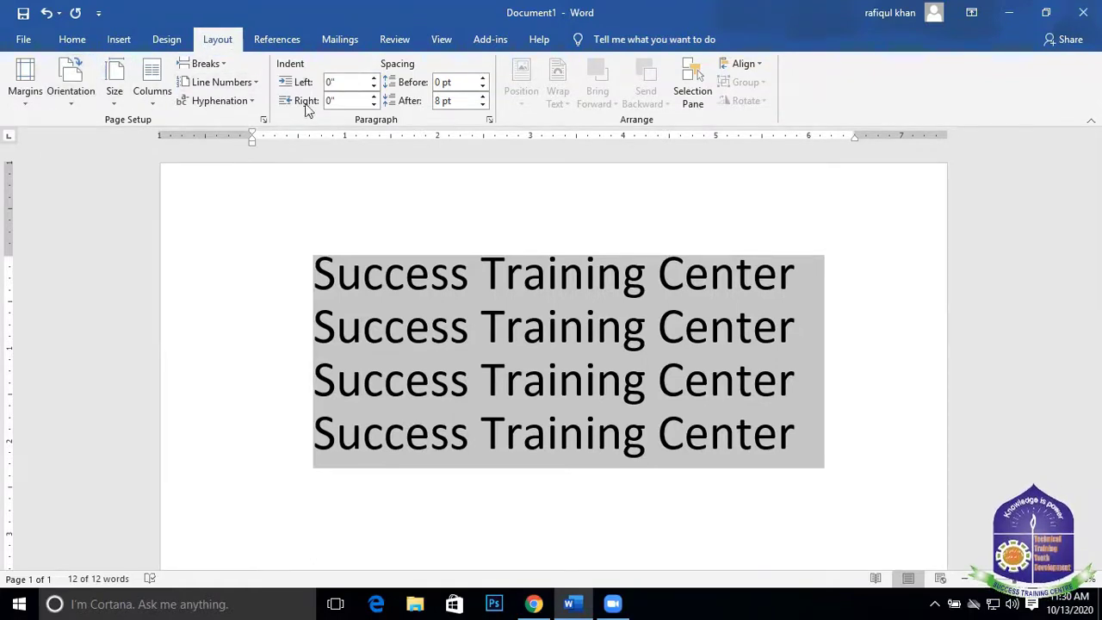
pyautogui.click(257, 86)
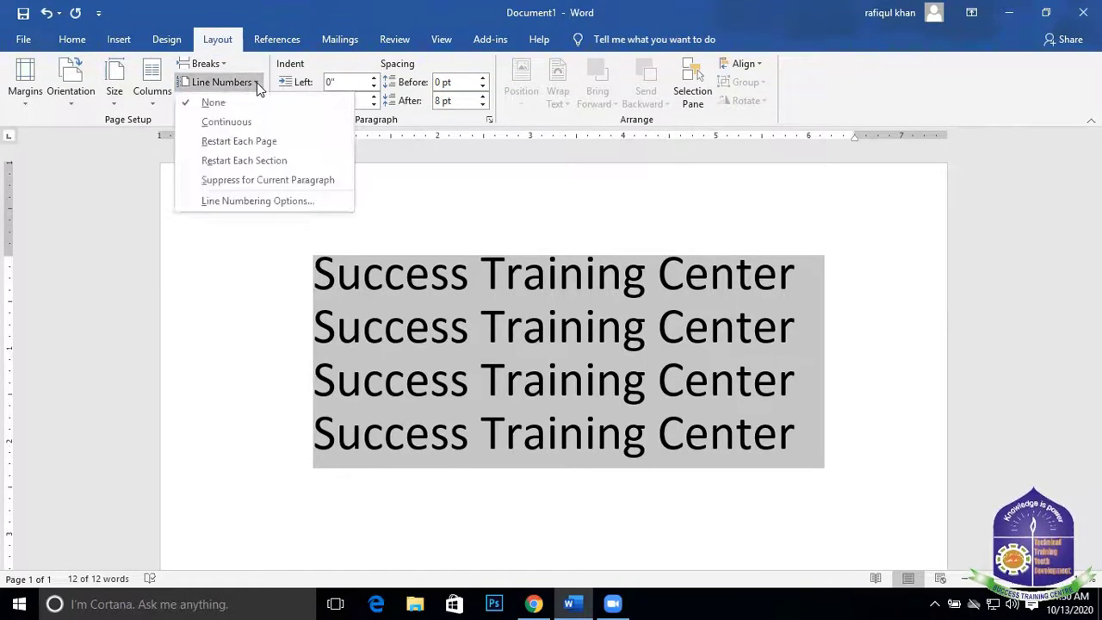
pyautogui.click(256, 83)
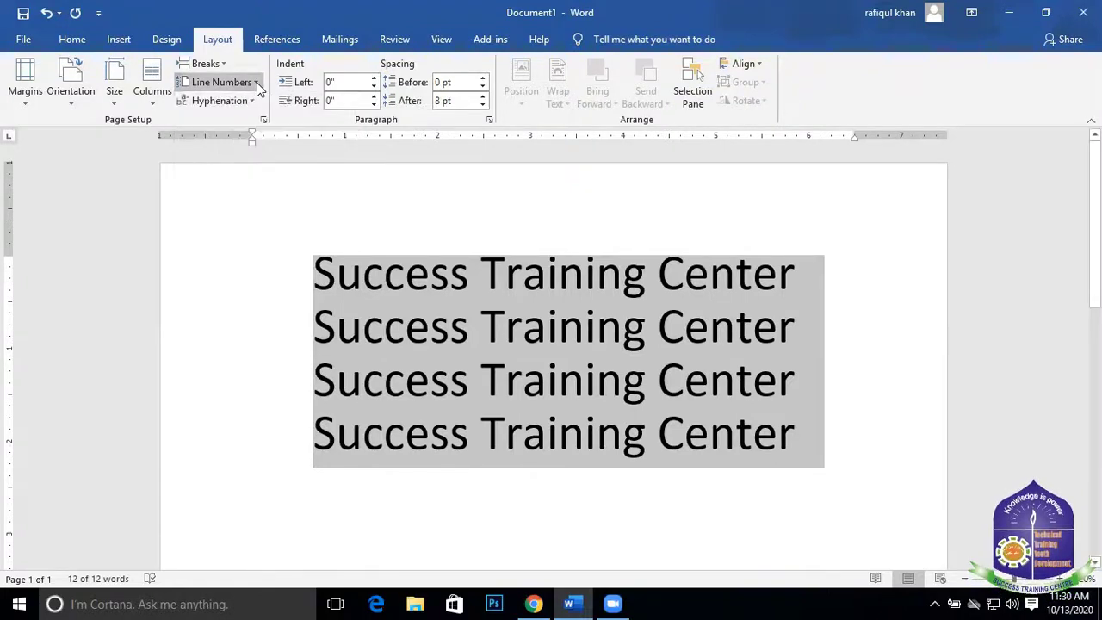
pyautogui.click(616, 293)
pyautogui.click(547, 205)
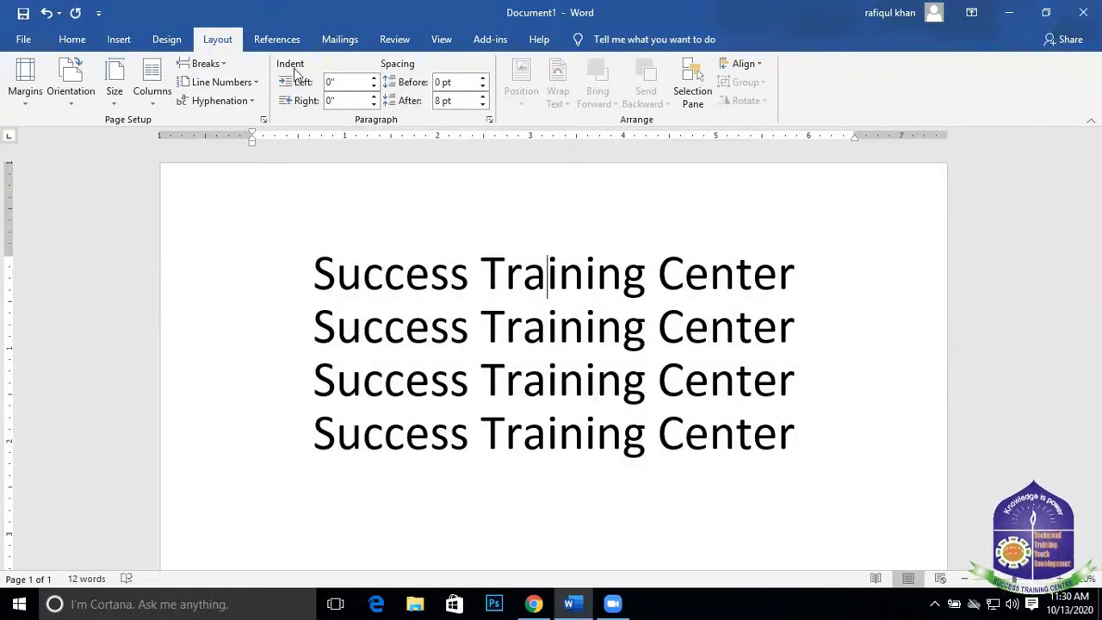
pyautogui.click(225, 68)
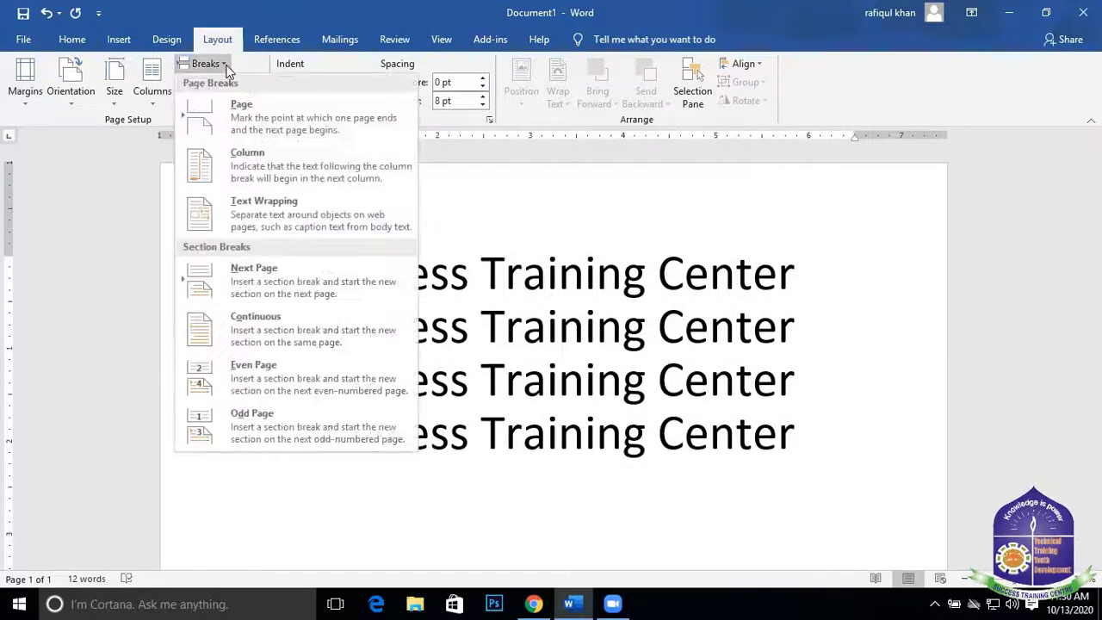
pyautogui.click(227, 67)
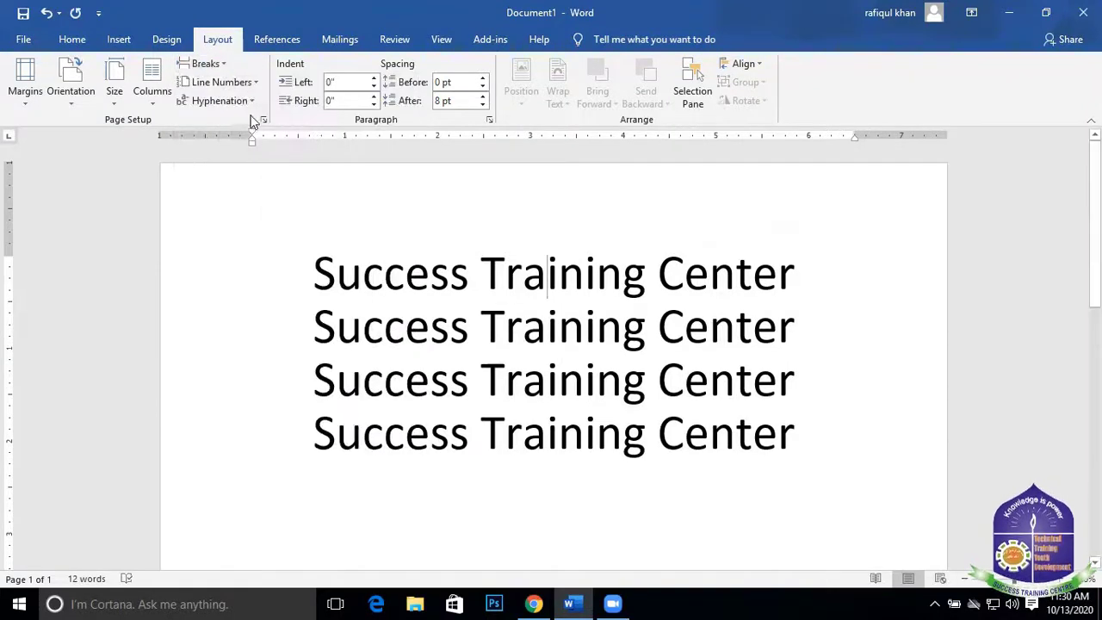
pyautogui.click(253, 101)
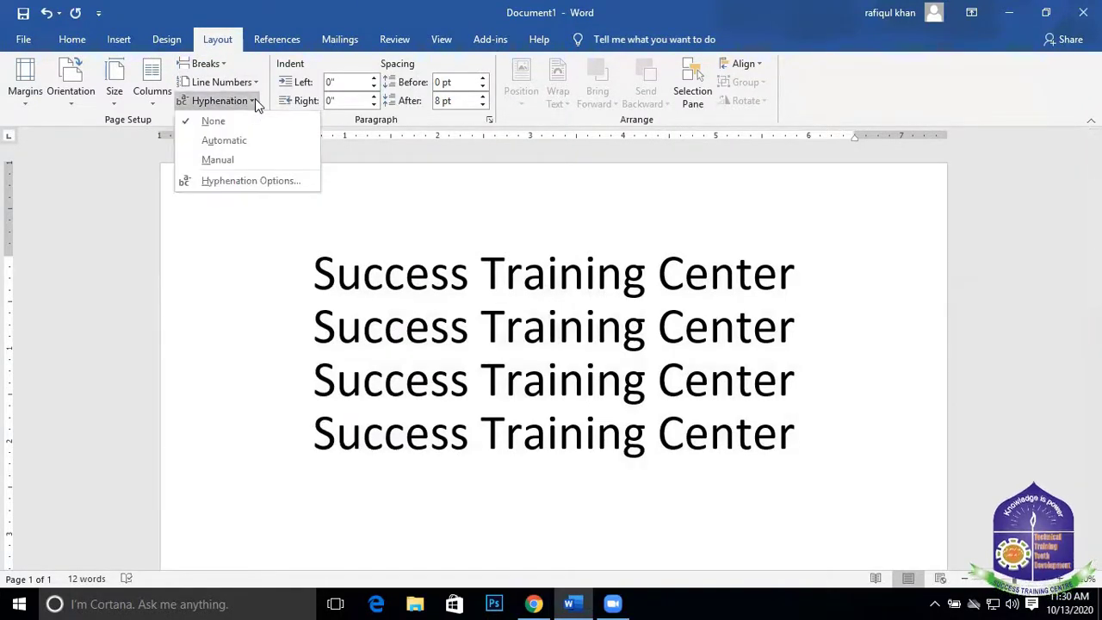
pyautogui.click(259, 238)
pyautogui.click(545, 275)
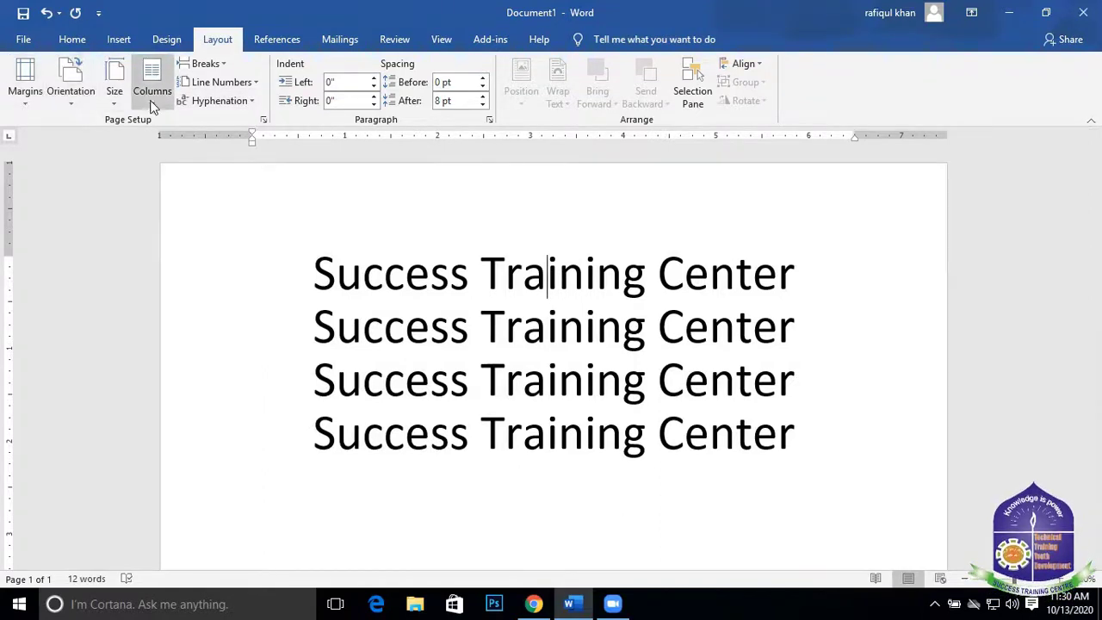
# Look through the page's column, size, orientation and margin choices without applying any of them
pyautogui.click(150, 102)
pyautogui.click(111, 104)
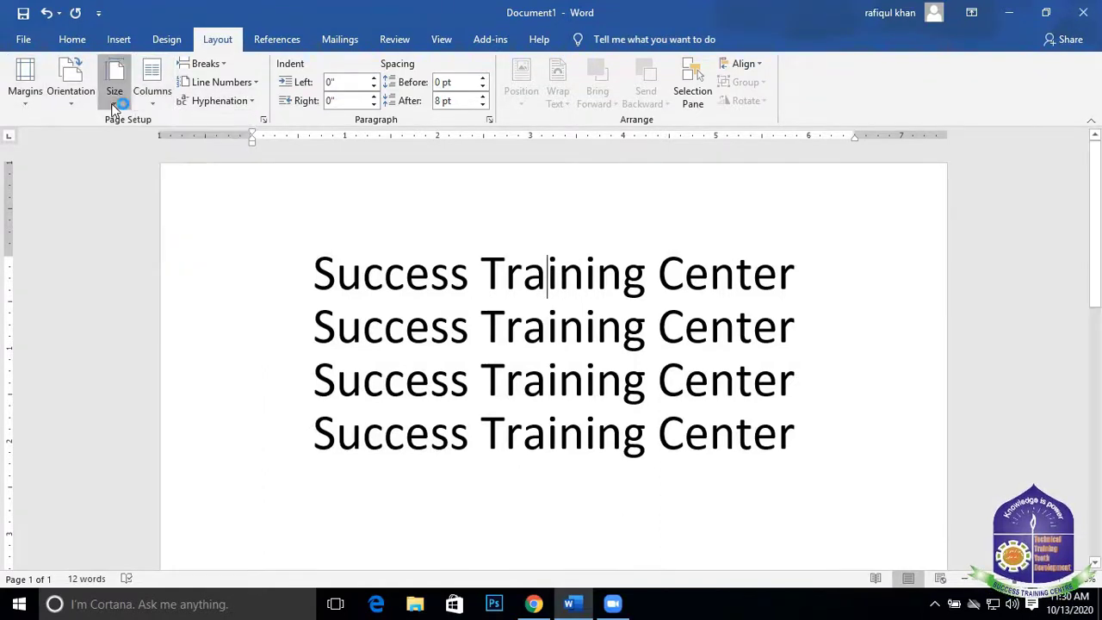
pyautogui.click(73, 99)
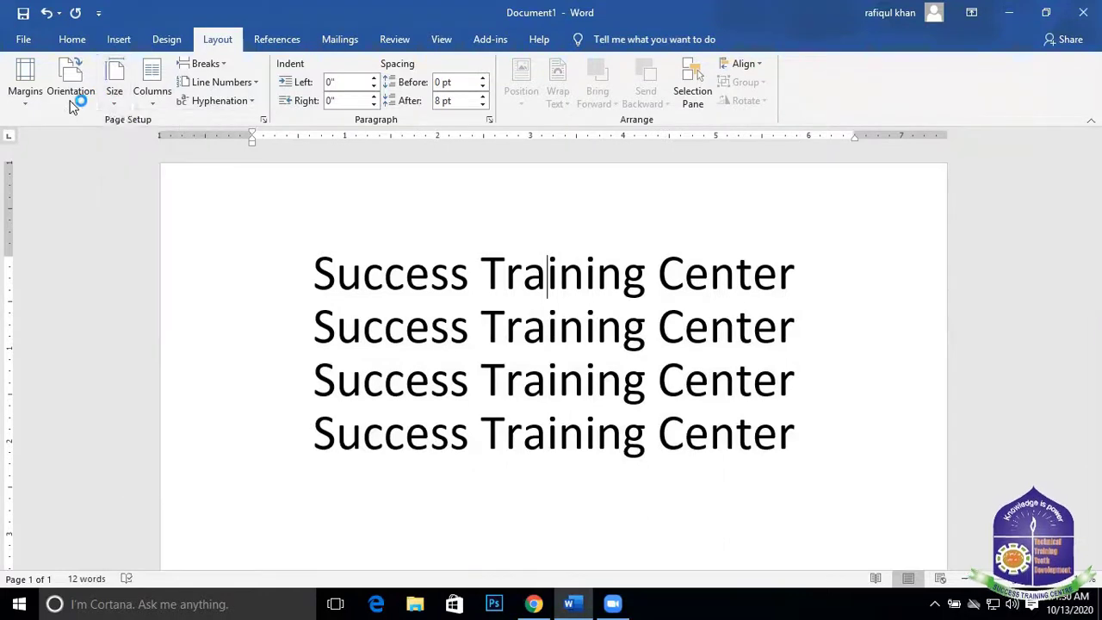
pyautogui.click(27, 99)
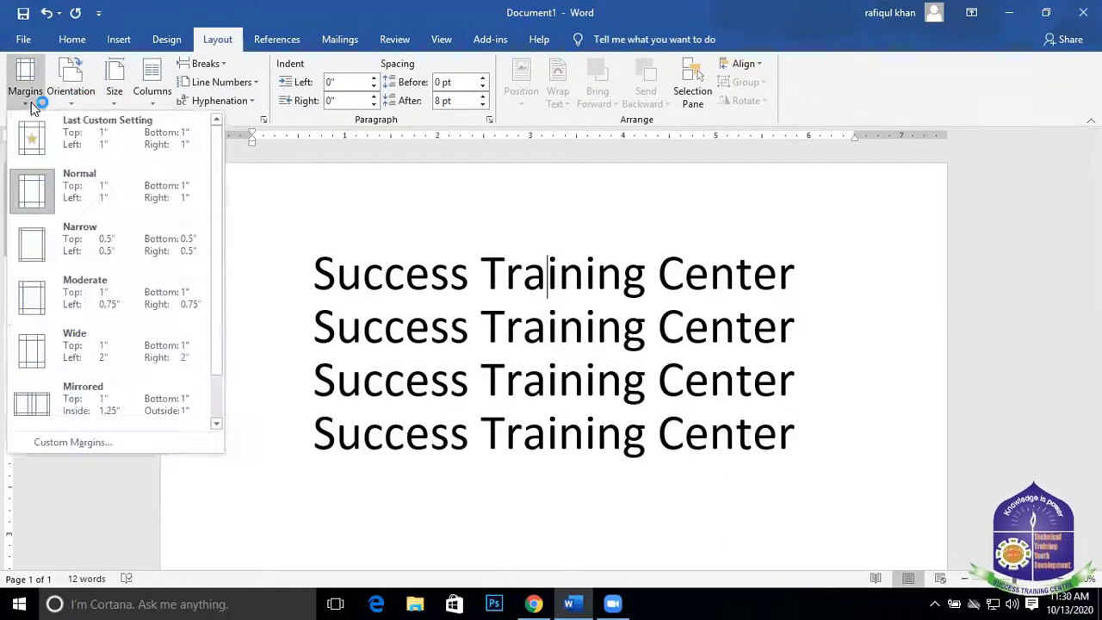
pyautogui.click(320, 180)
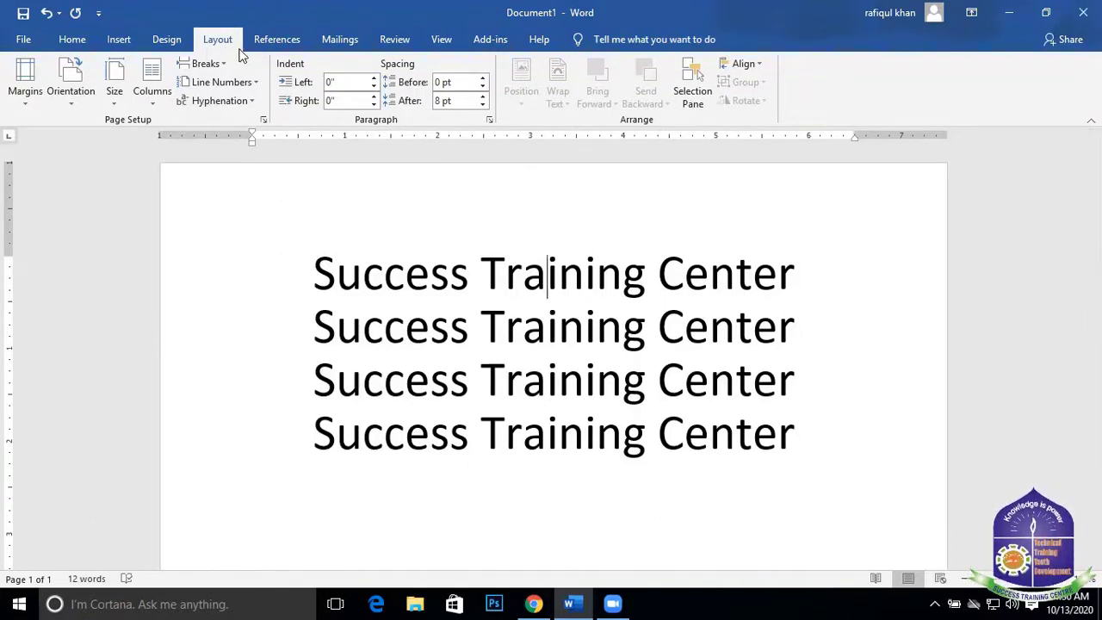
pyautogui.click(661, 334)
pyautogui.click(860, 327)
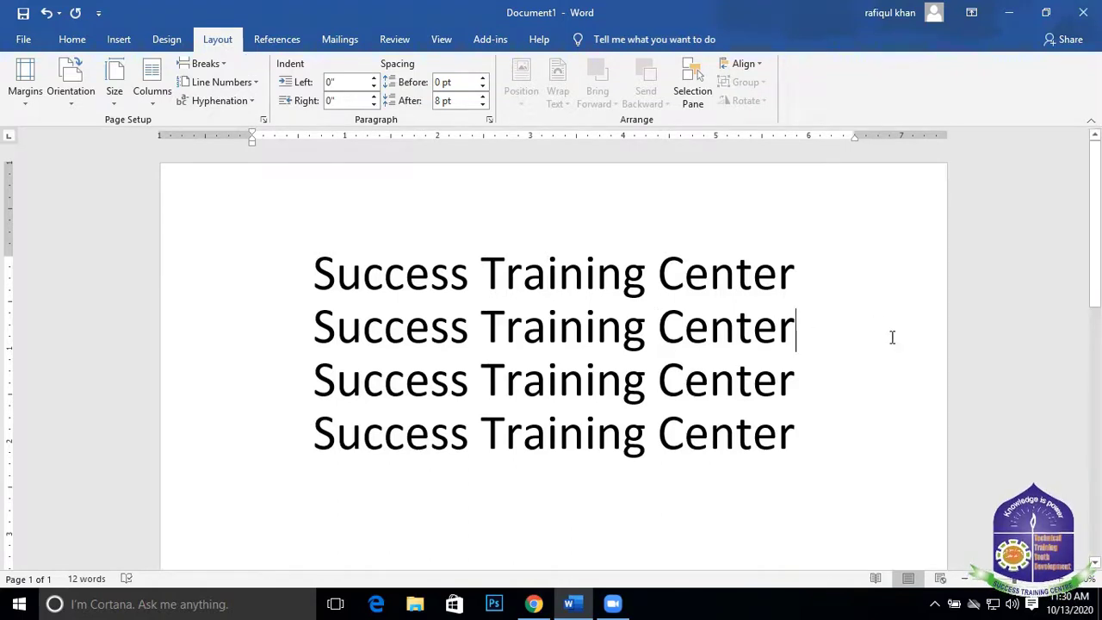
pyautogui.click(861, 394)
pyautogui.click(450, 275)
pyautogui.click(777, 435)
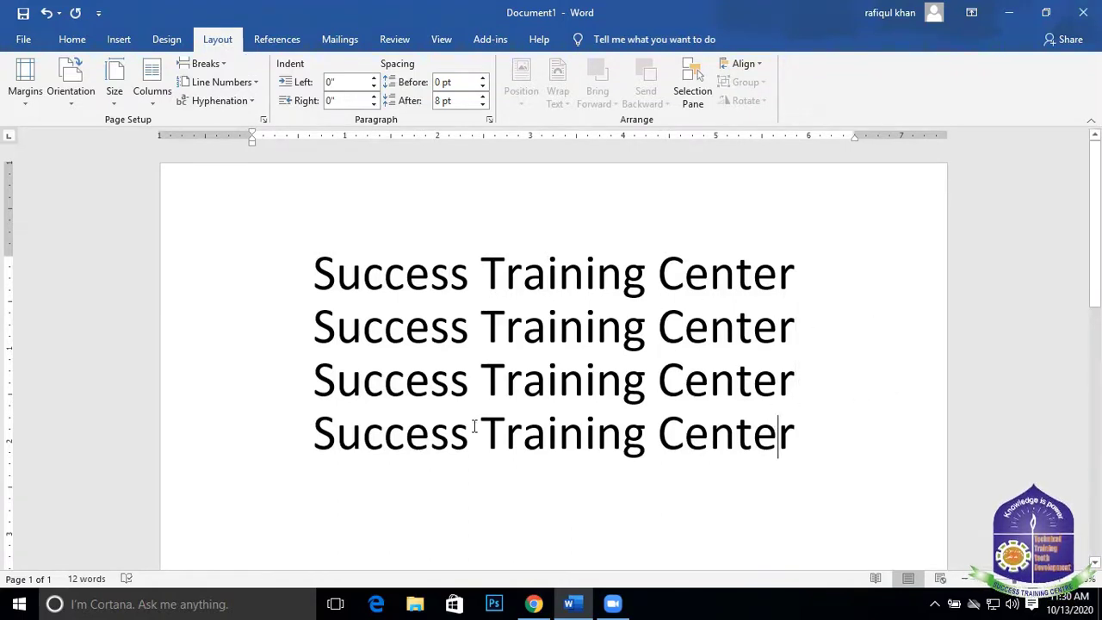
pyautogui.click(313, 384)
pyautogui.click(165, 40)
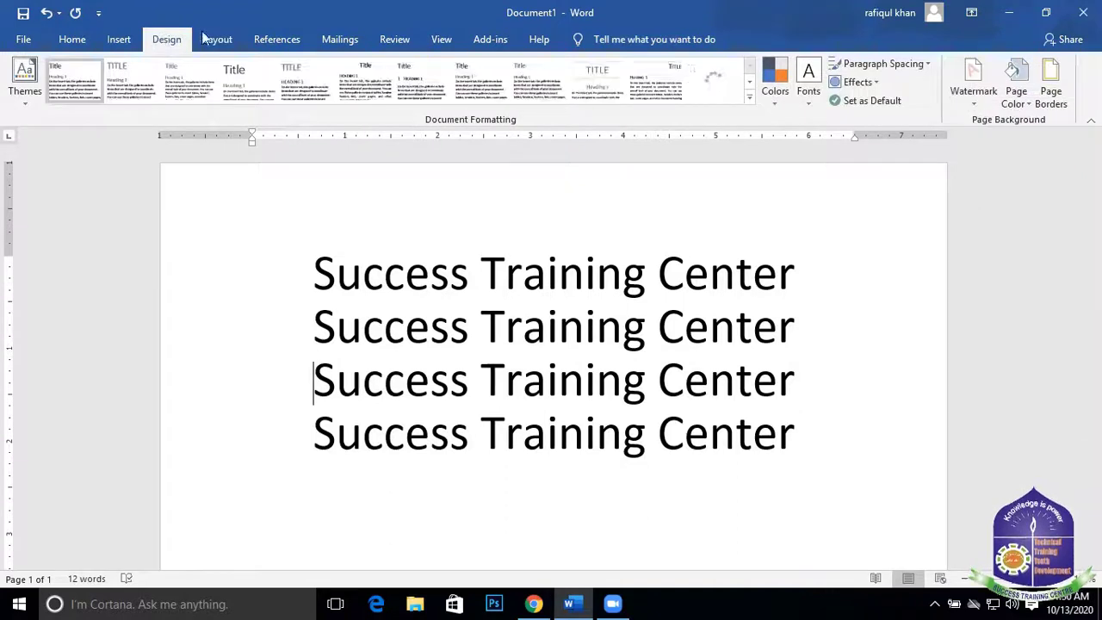
pyautogui.click(117, 39)
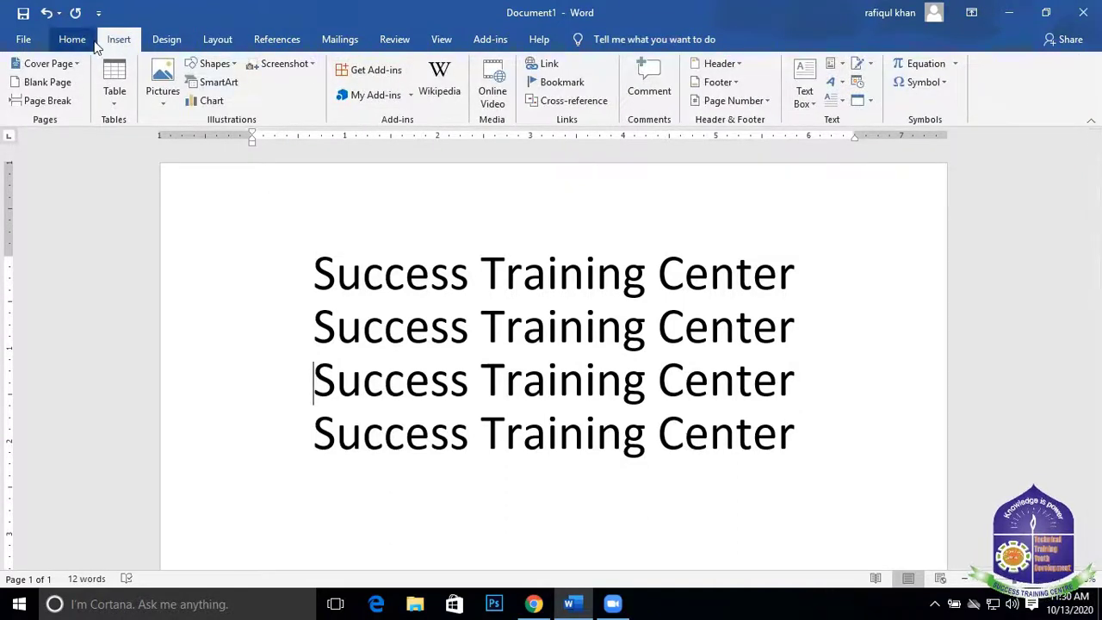
pyautogui.click(72, 40)
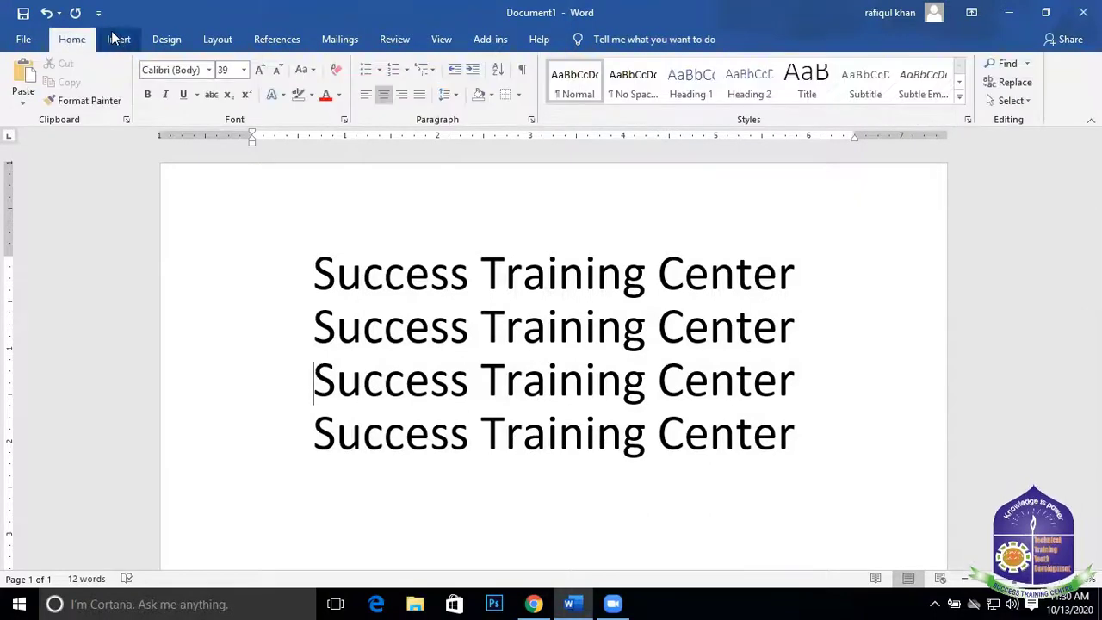
pyautogui.click(118, 40)
pyautogui.click(172, 39)
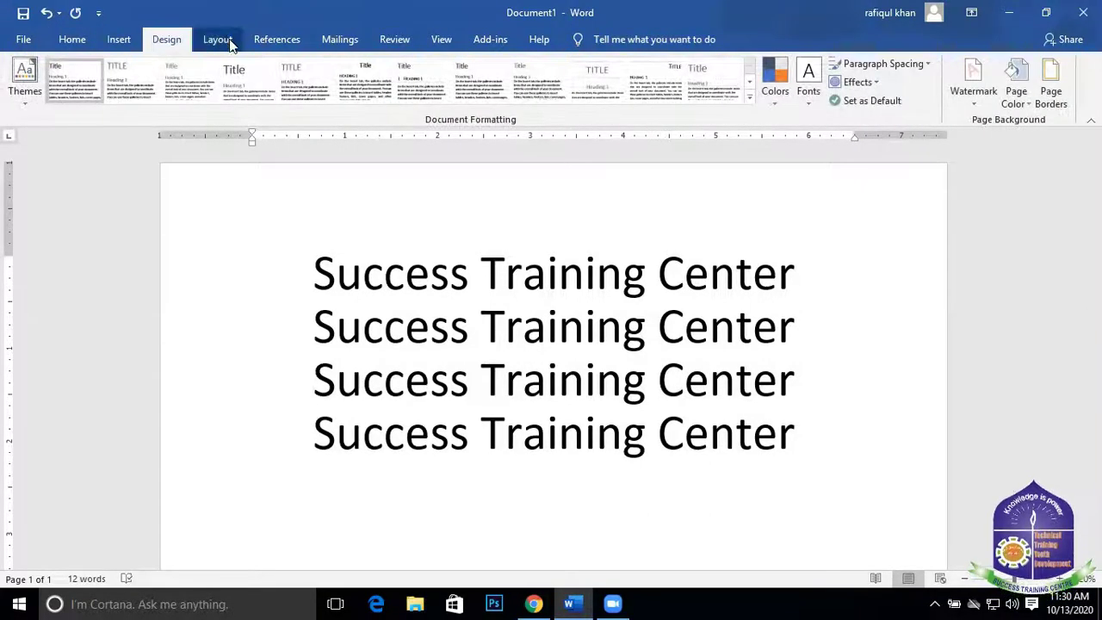
pyautogui.click(217, 40)
pyautogui.click(169, 39)
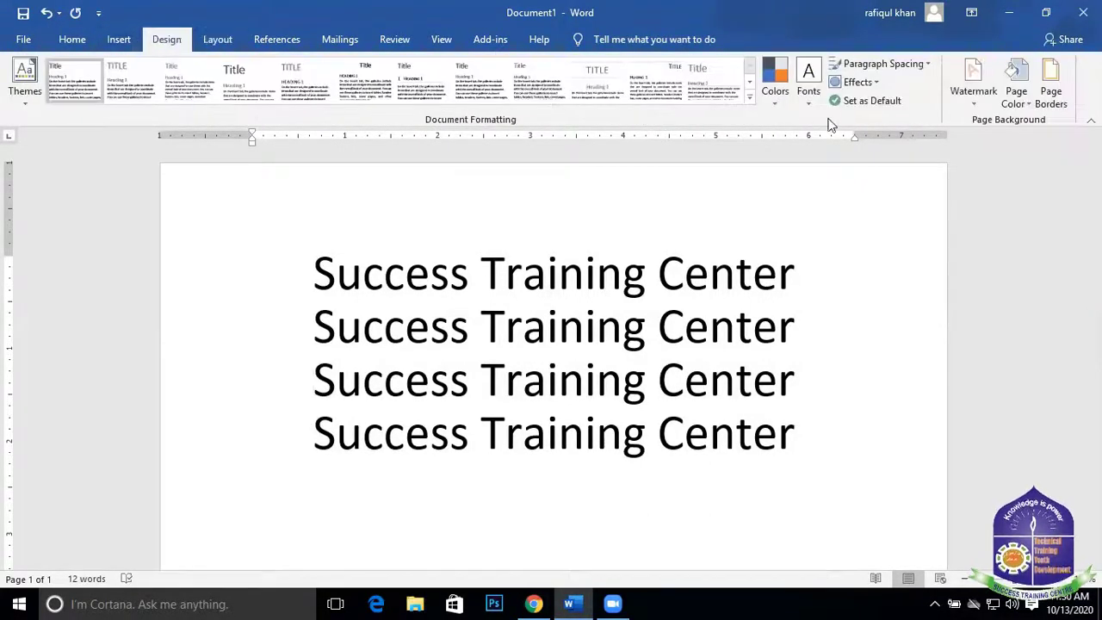
pyautogui.click(777, 96)
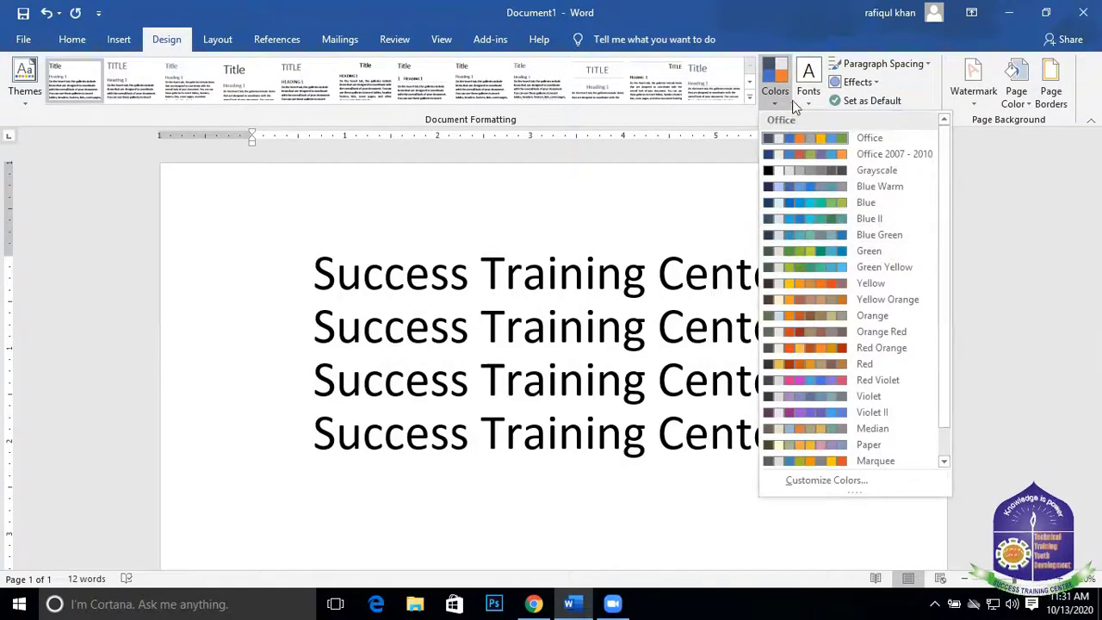
pyautogui.click(655, 173)
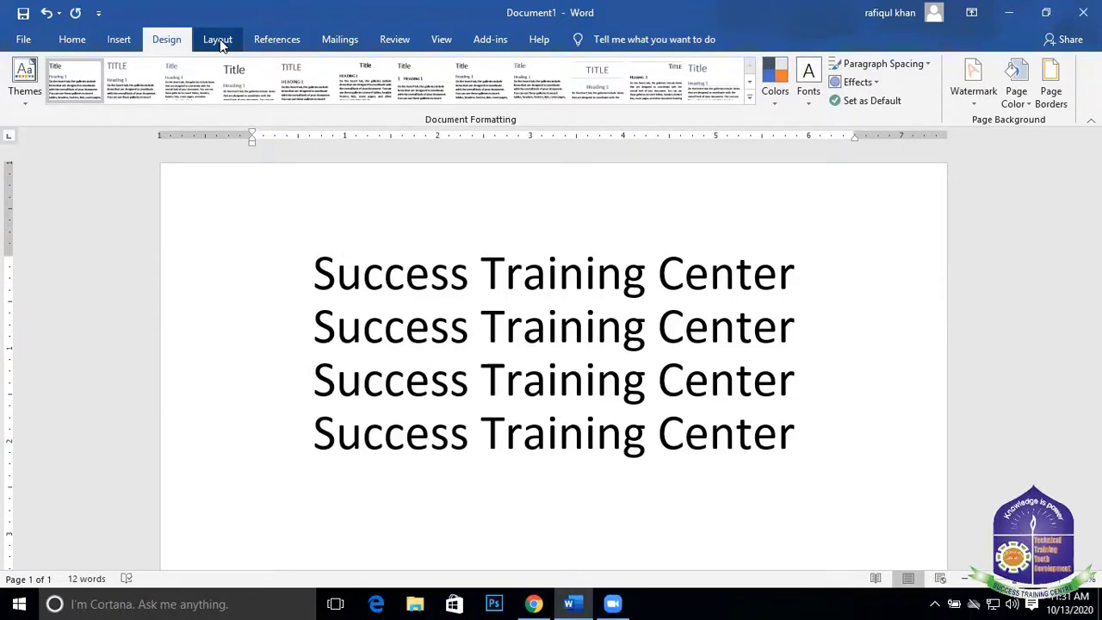
# Set the page background colour to the standard Dark Blue
pyautogui.click(1023, 102)
pyautogui.click(792, 344)
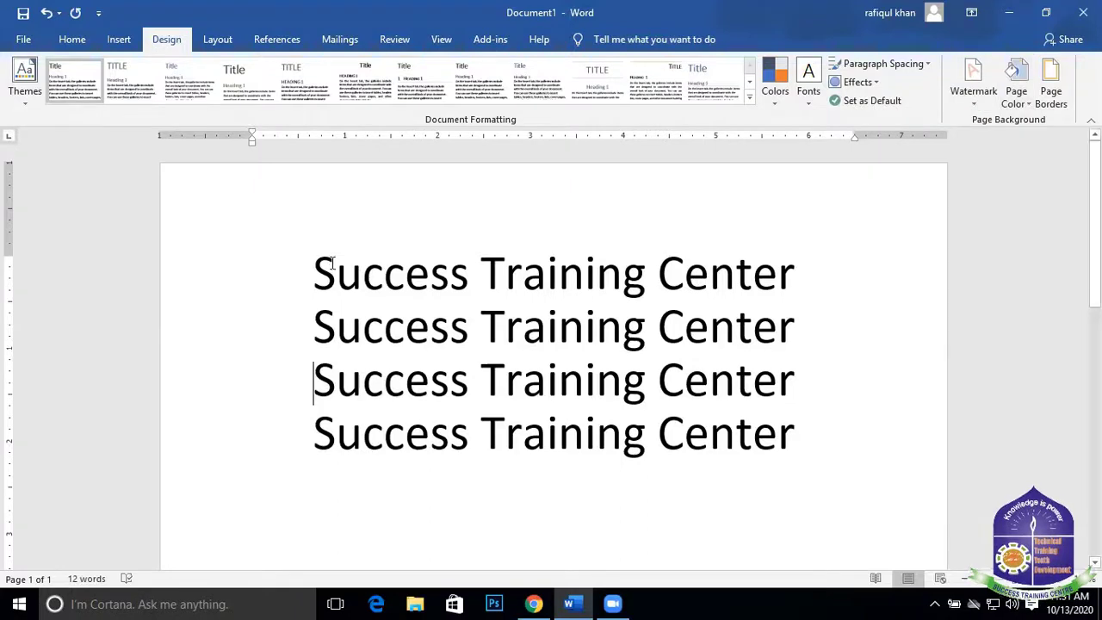
pyautogui.moveTo(314, 264); pyautogui.dragTo(779, 446)
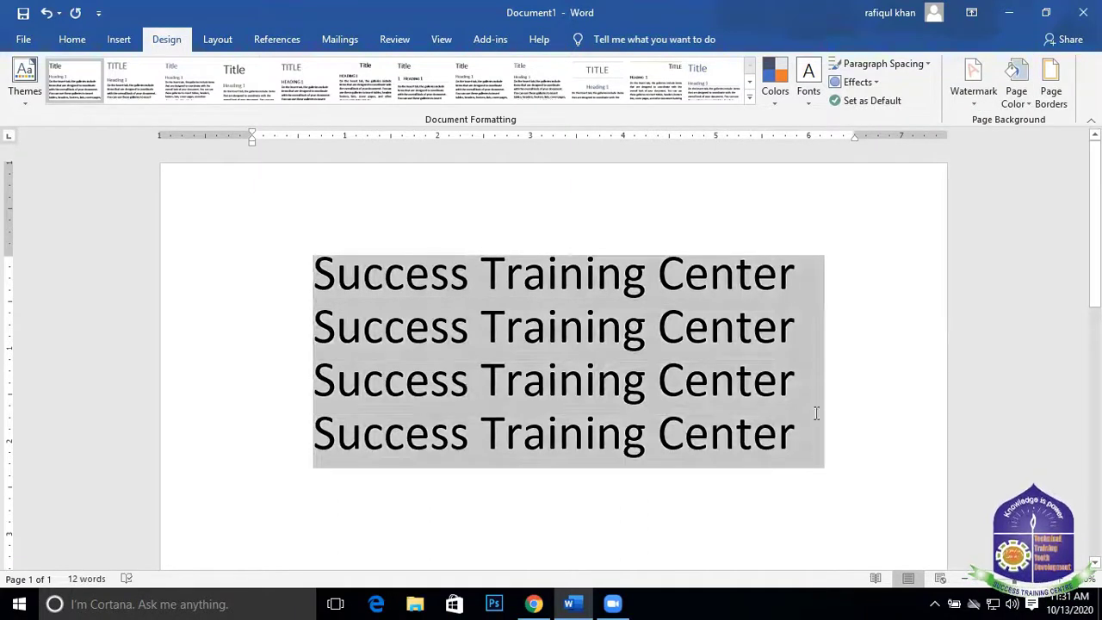
pyautogui.click(1020, 101)
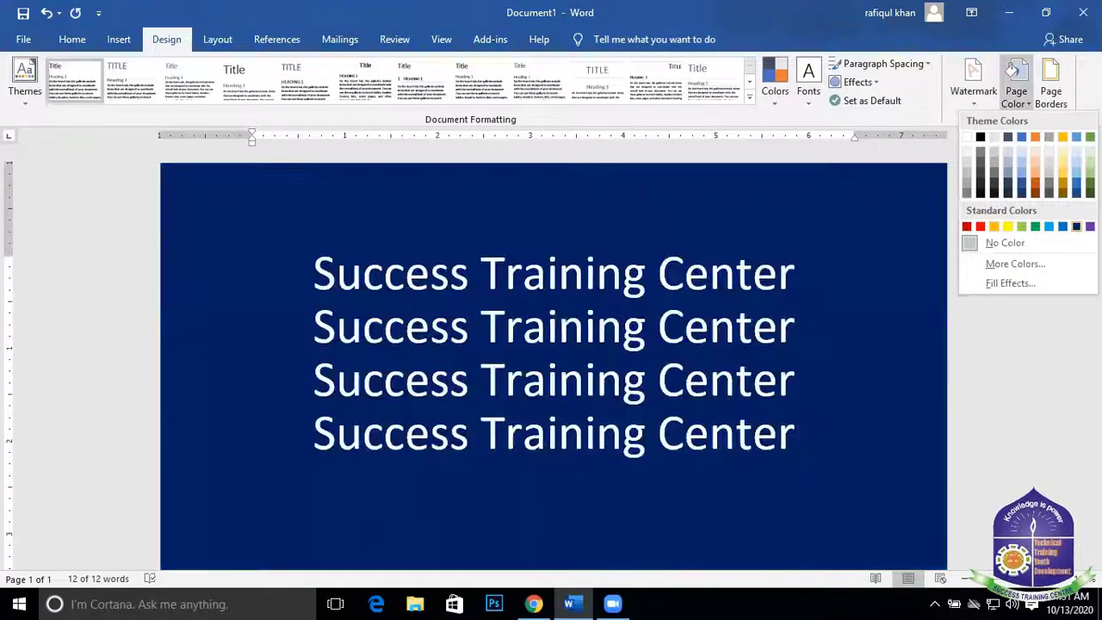
pyautogui.click(1076, 226)
pyautogui.click(777, 323)
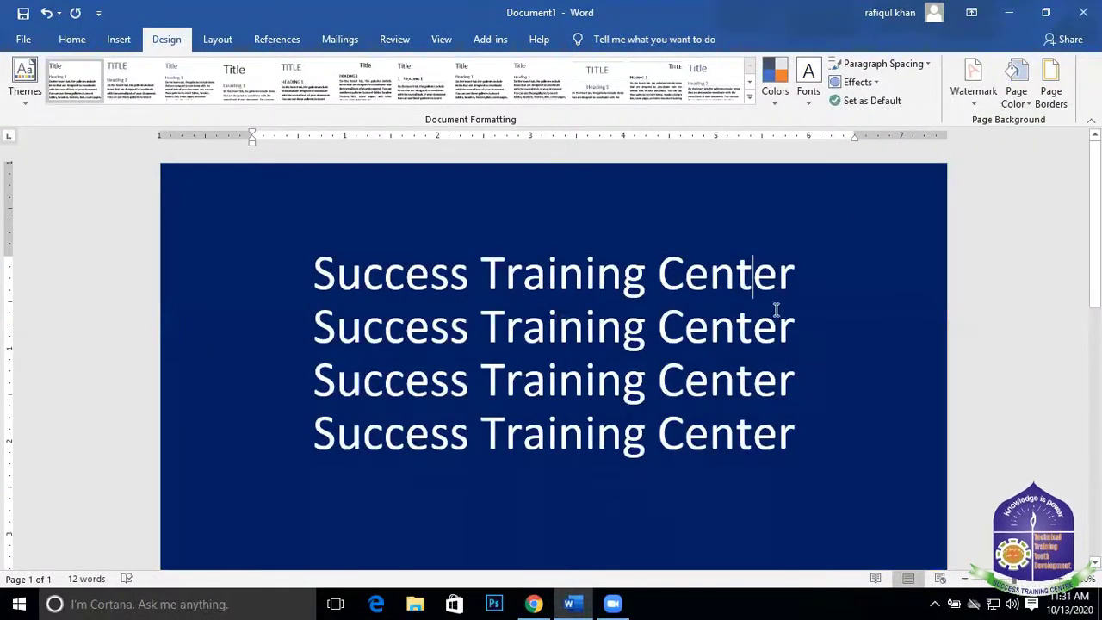
pyautogui.click(217, 39)
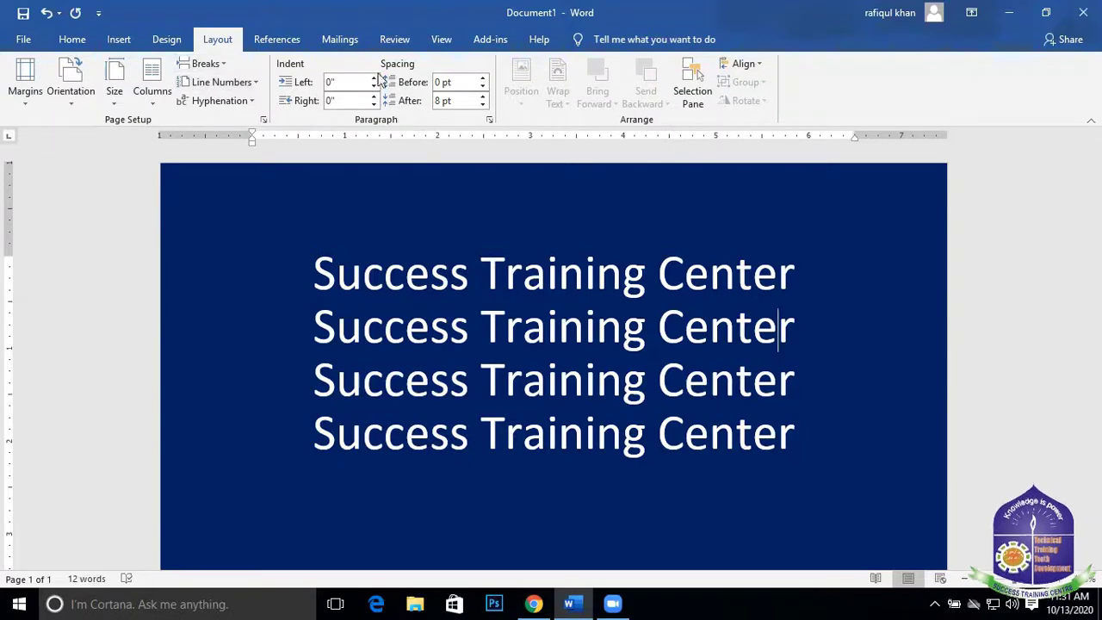
pyautogui.click(166, 40)
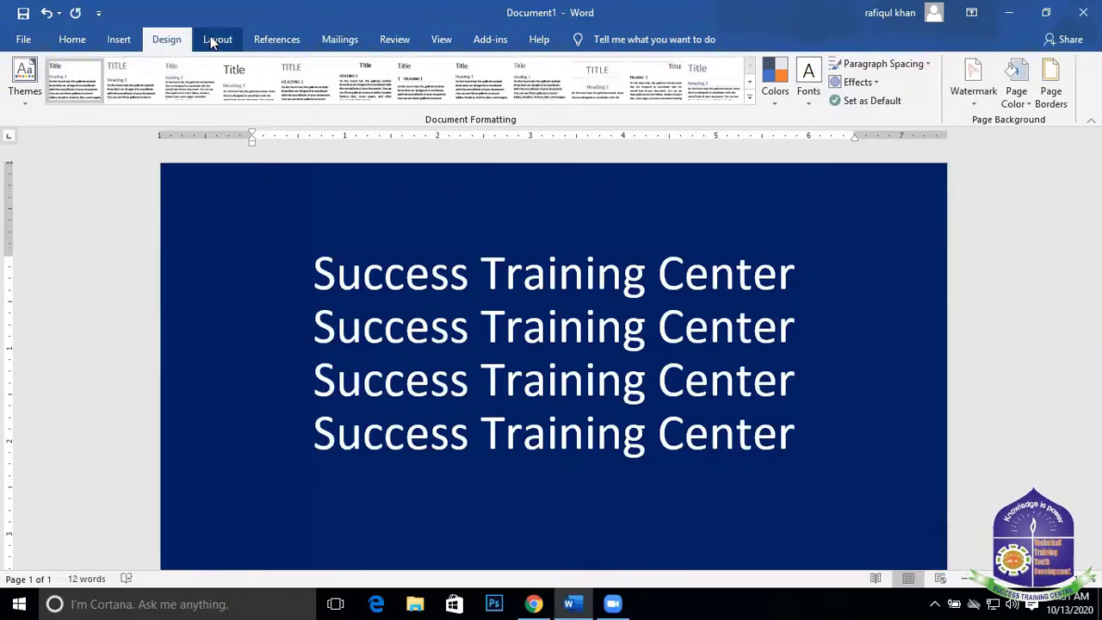
pyautogui.click(217, 39)
pyautogui.click(166, 40)
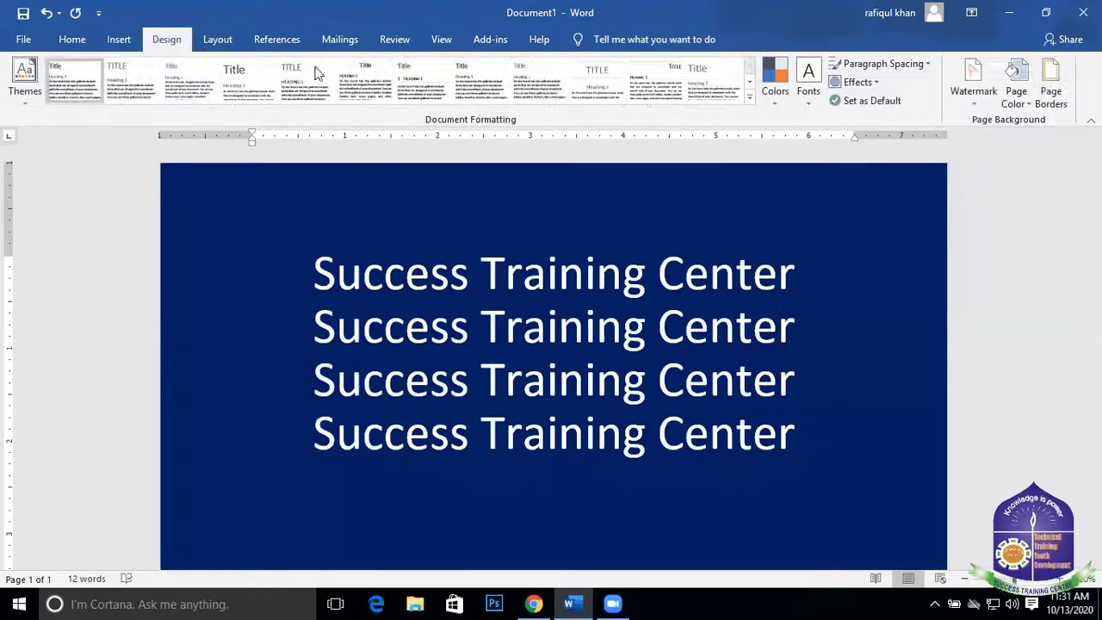
pyautogui.click(1016, 93)
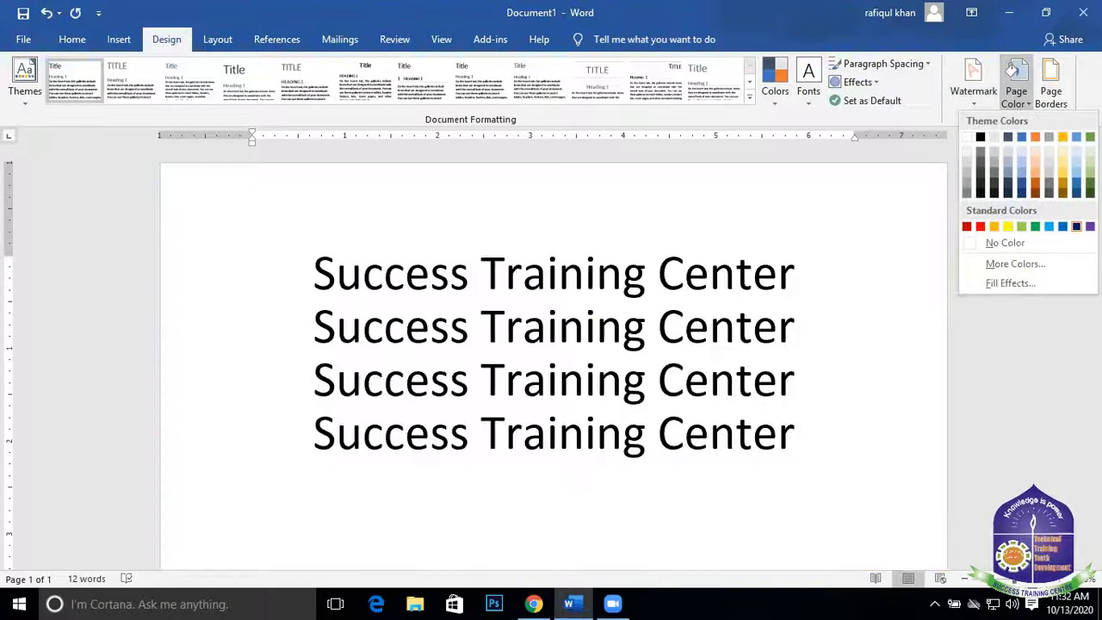
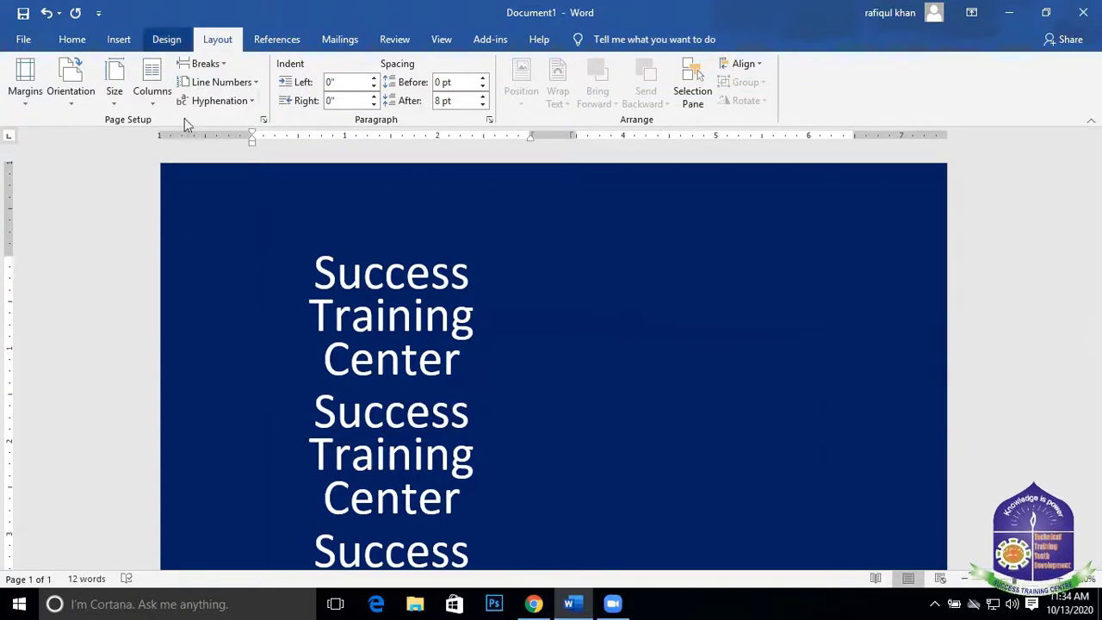
# Switch the document text to three columns and back to a single column
pyautogui.click(155, 99)
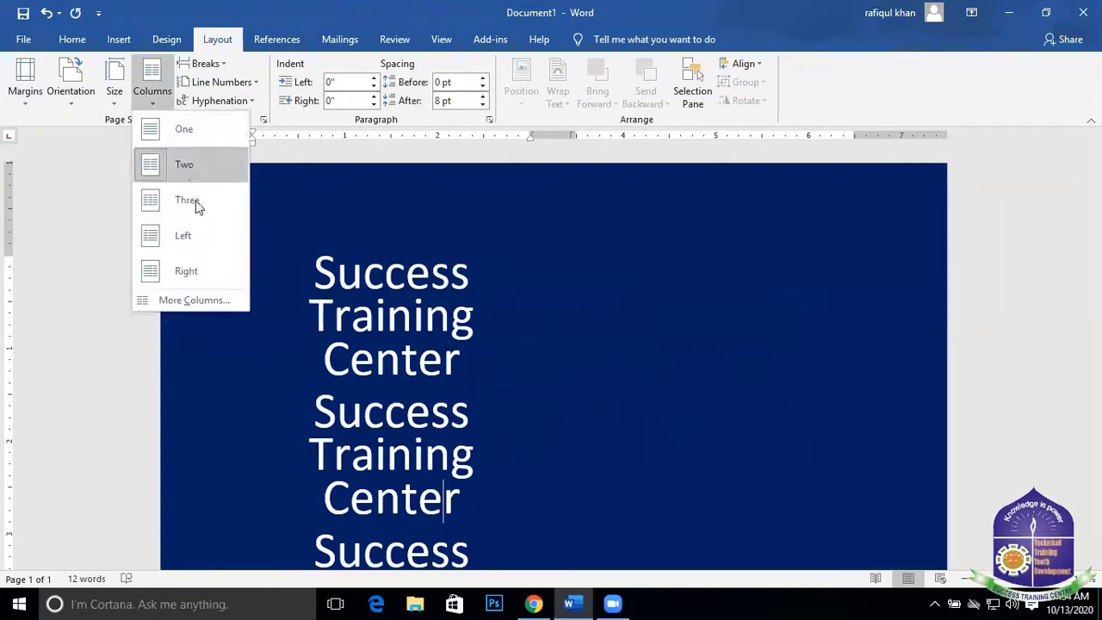
pyautogui.click(203, 205)
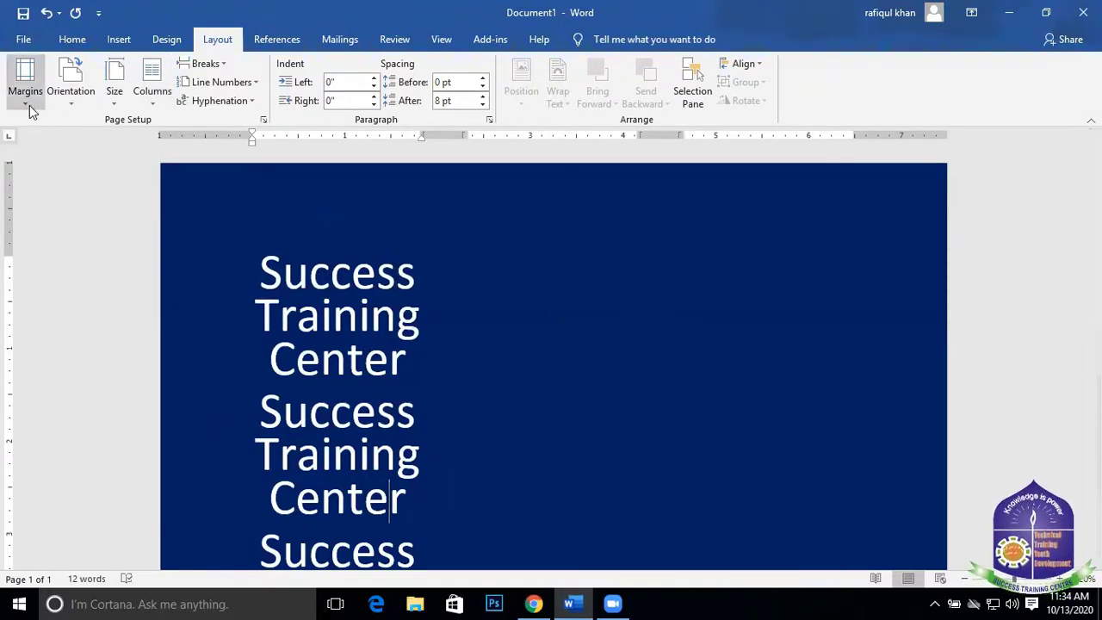
pyautogui.click(154, 100)
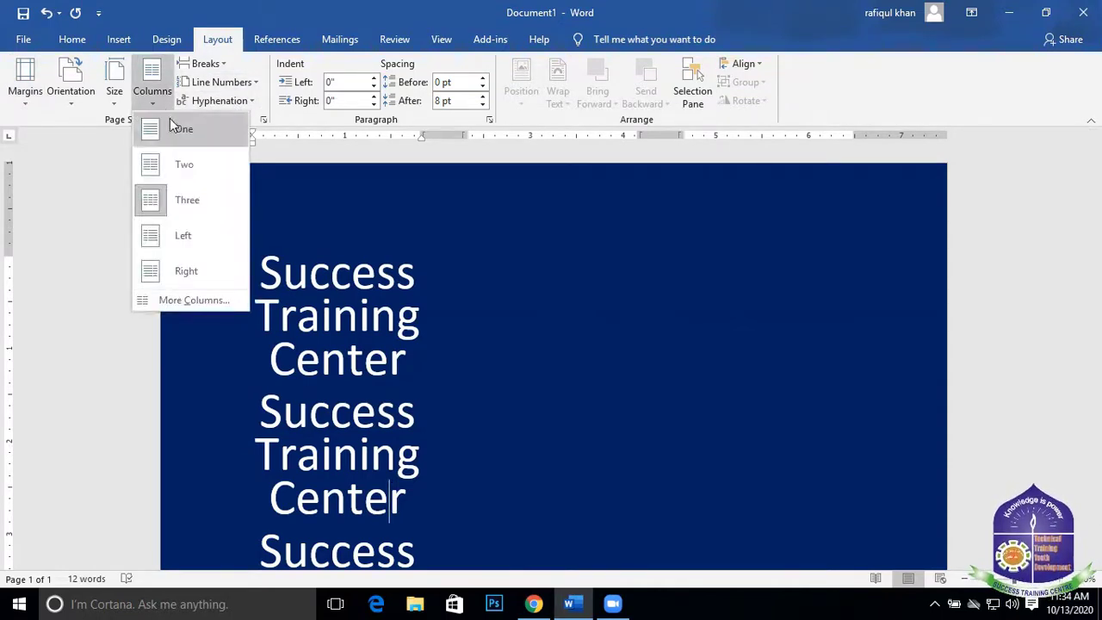
pyautogui.click(171, 131)
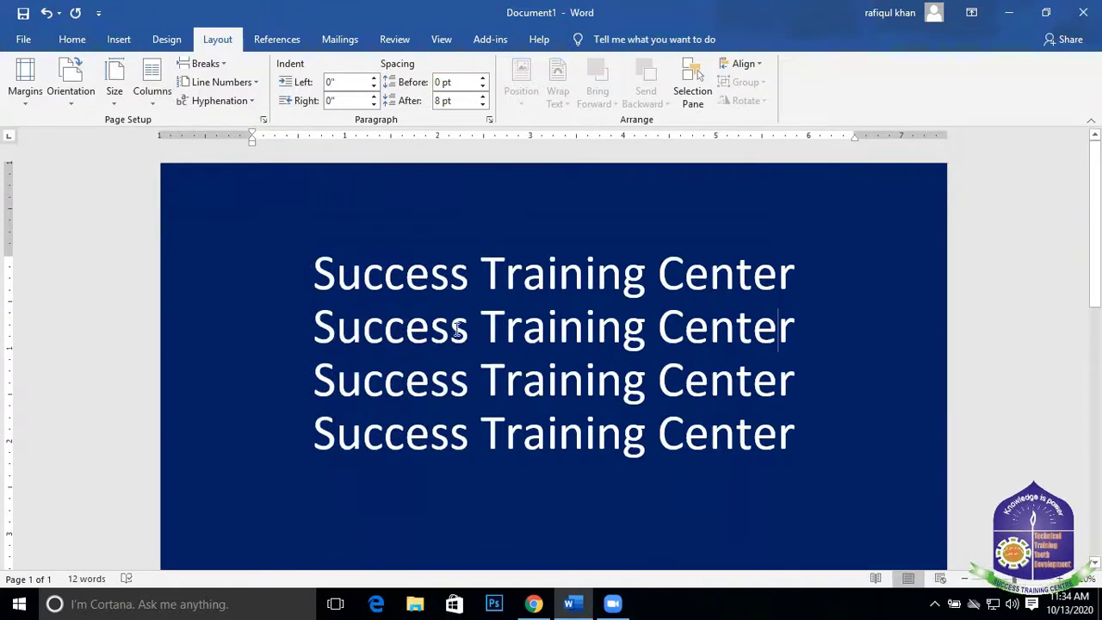
# Lay out the document text in two columns
pyautogui.click(152, 102)
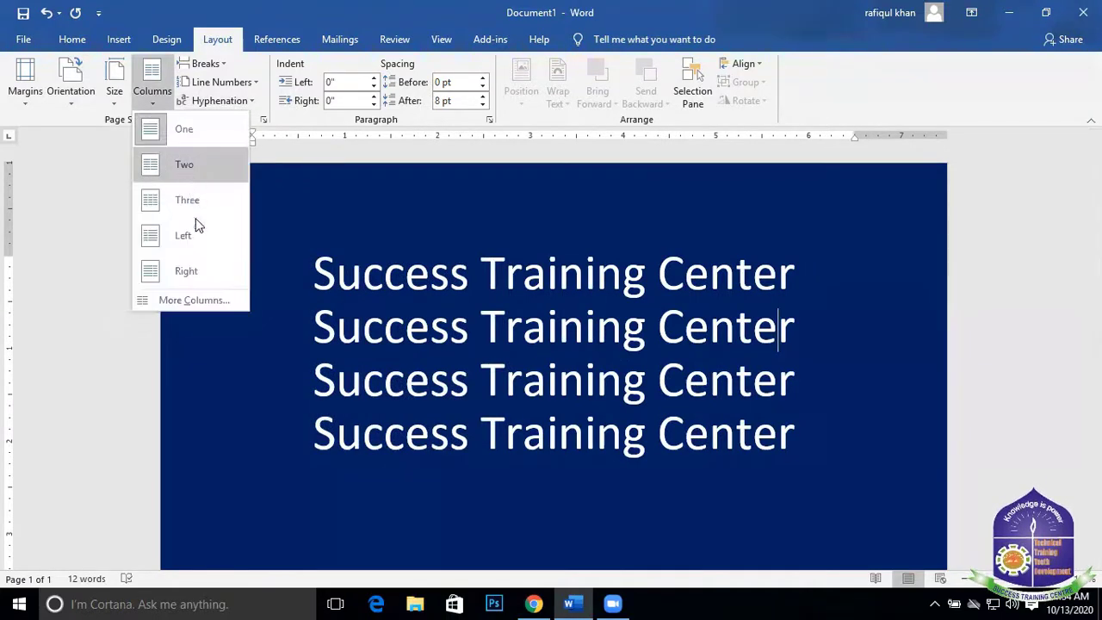
pyautogui.click(191, 136)
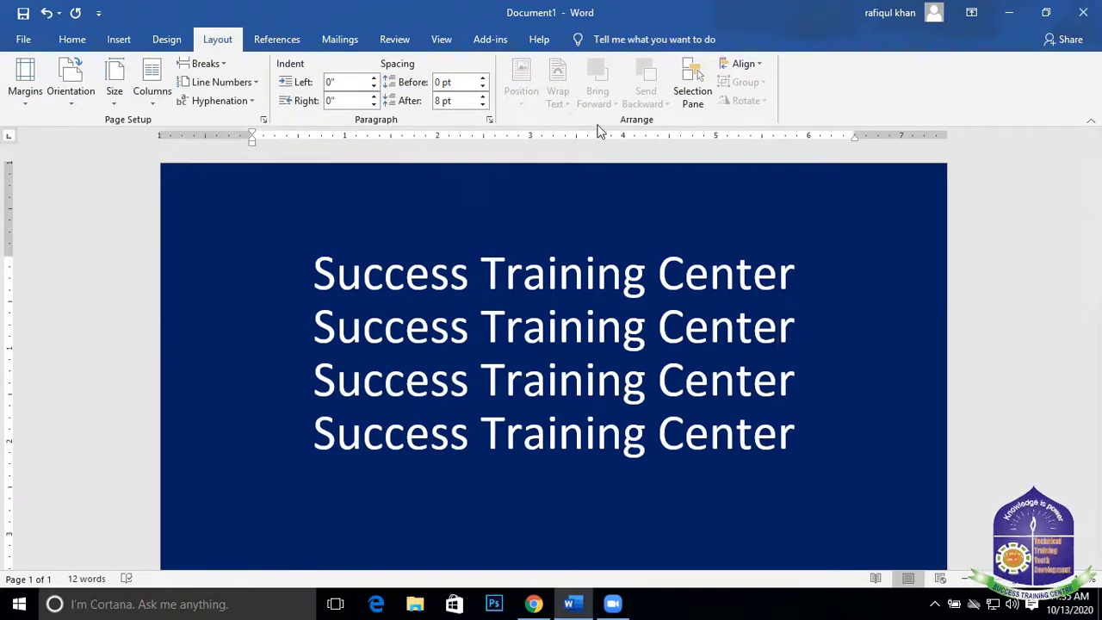
pyautogui.click(153, 100)
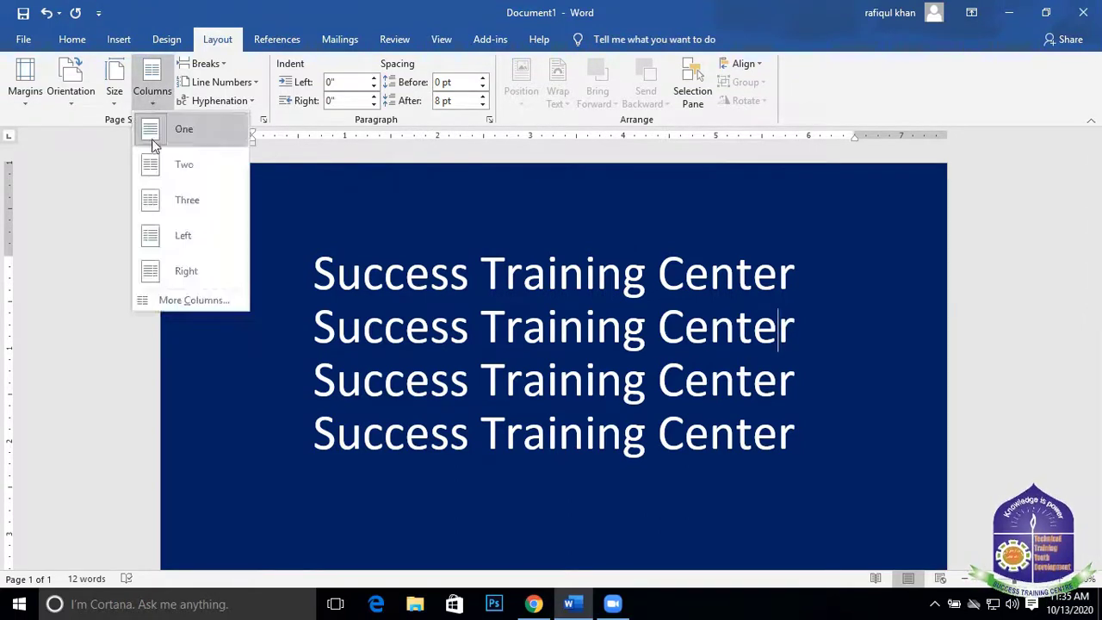
pyautogui.click(199, 169)
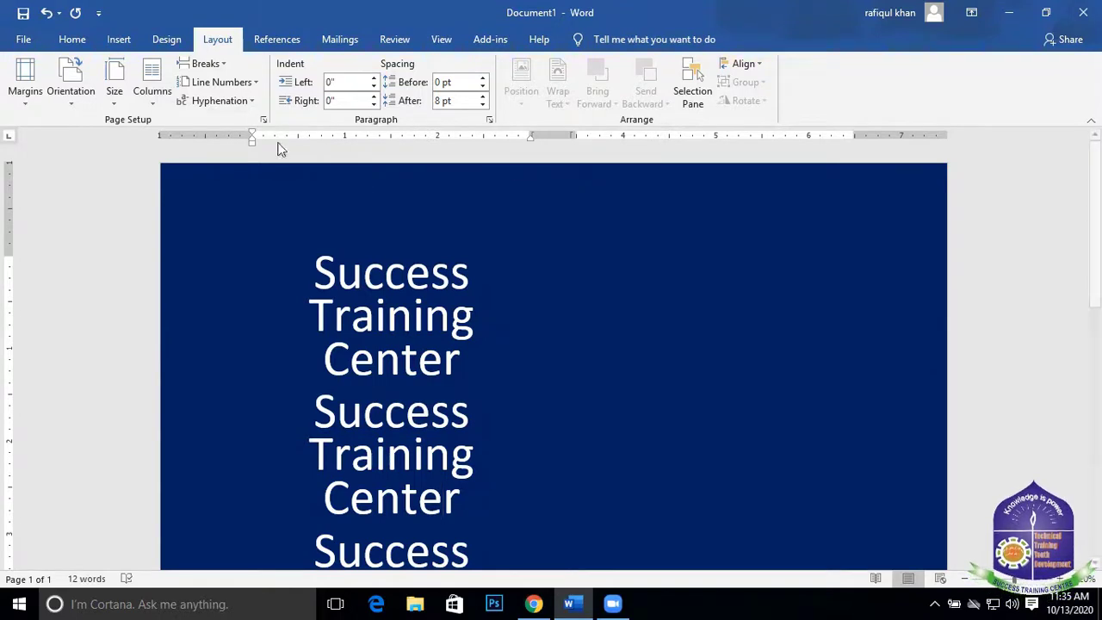
# Set the number of columns for the whole document to 8 with equal column width in the custom column settings
pyautogui.click(157, 105)
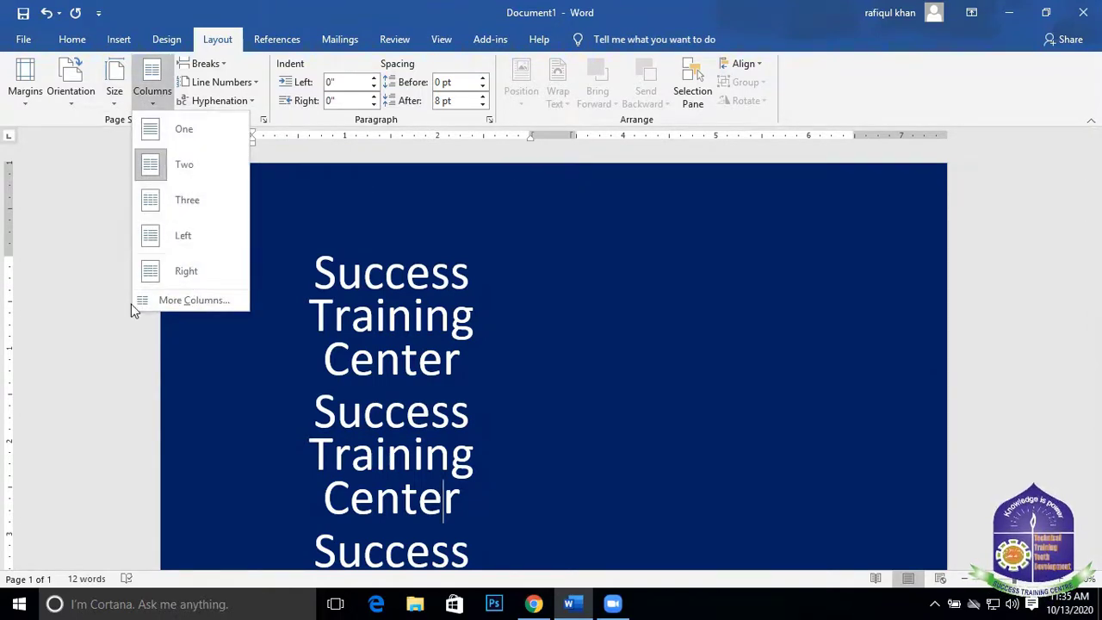
pyautogui.click(213, 303)
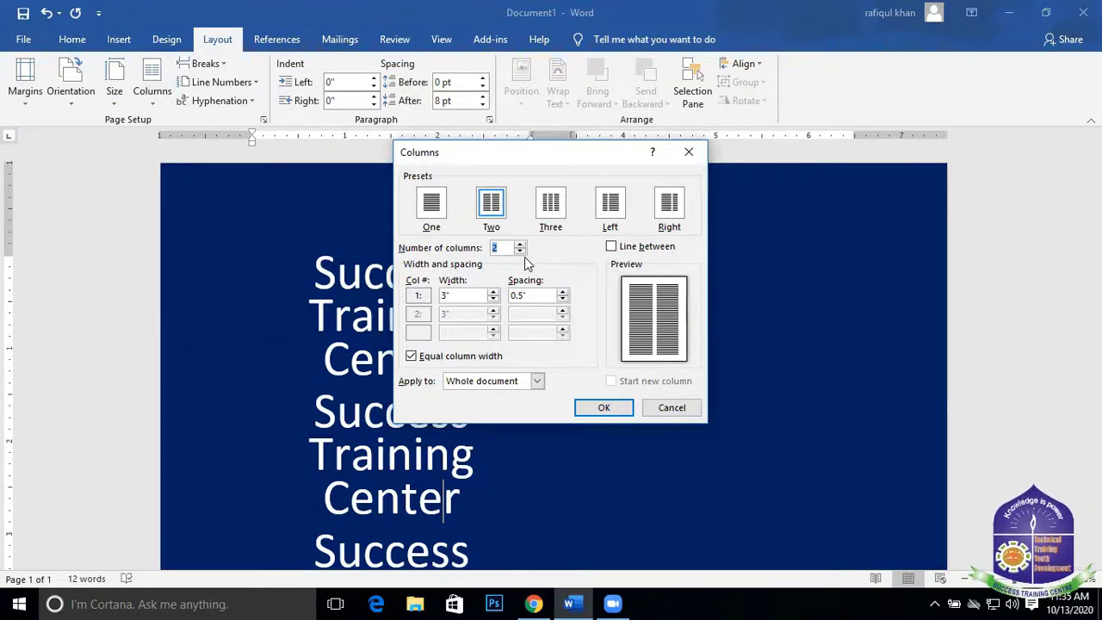
pyautogui.click(519, 245)
pyautogui.click(519, 245)
pyautogui.click(519, 245)
pyautogui.click(519, 246)
pyautogui.click(518, 245)
pyautogui.click(519, 245)
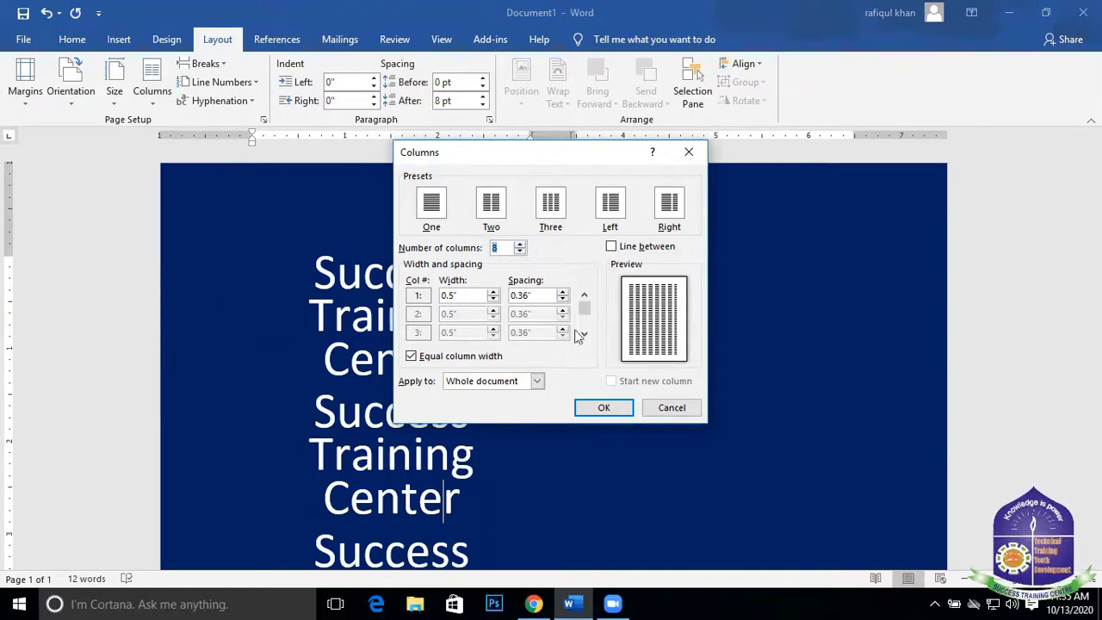
pyautogui.click(604, 408)
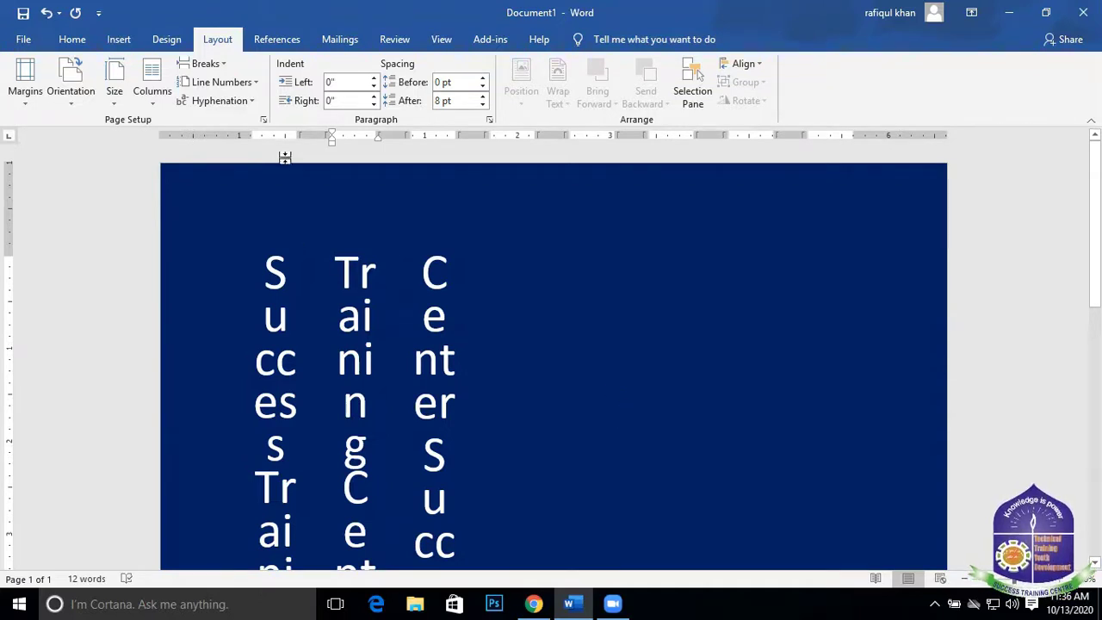
# Examine how the repeated text flows through the narrow columns from the page's start to its end
pyautogui.scroll(-7, 555, 296)
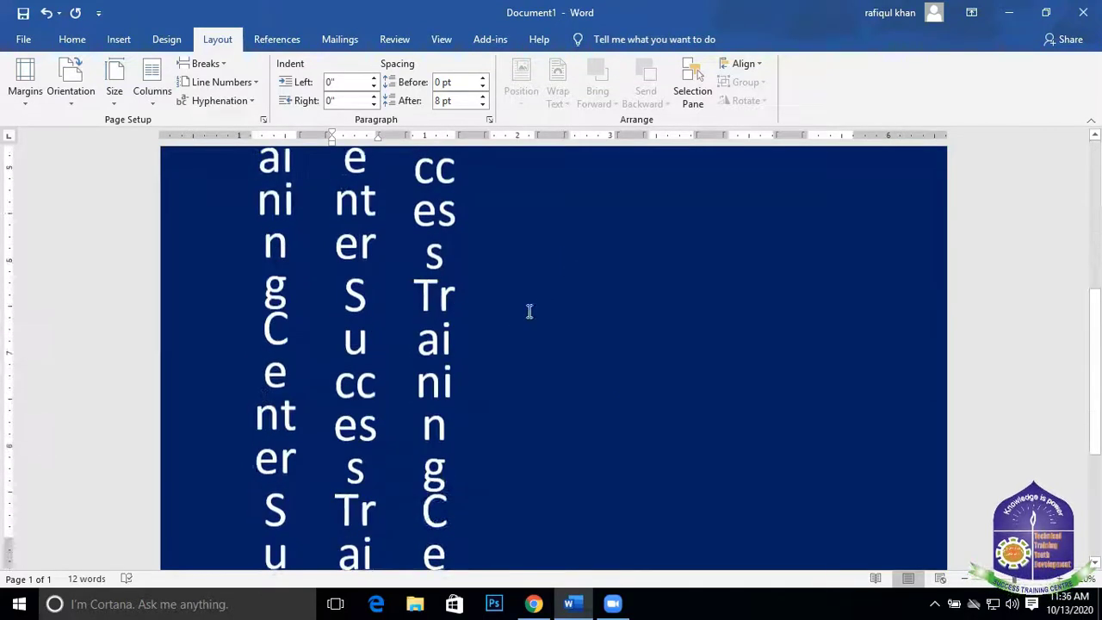
pyautogui.scroll(2, 546, 310)
pyautogui.scroll(3, 545, 313)
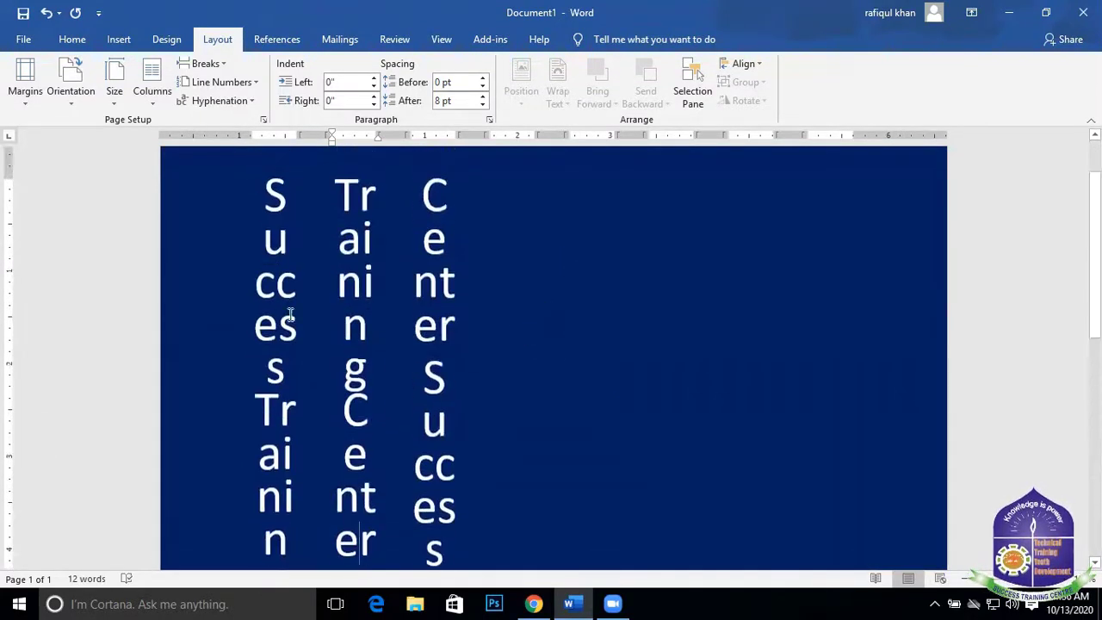
pyautogui.scroll(1, 593, 255)
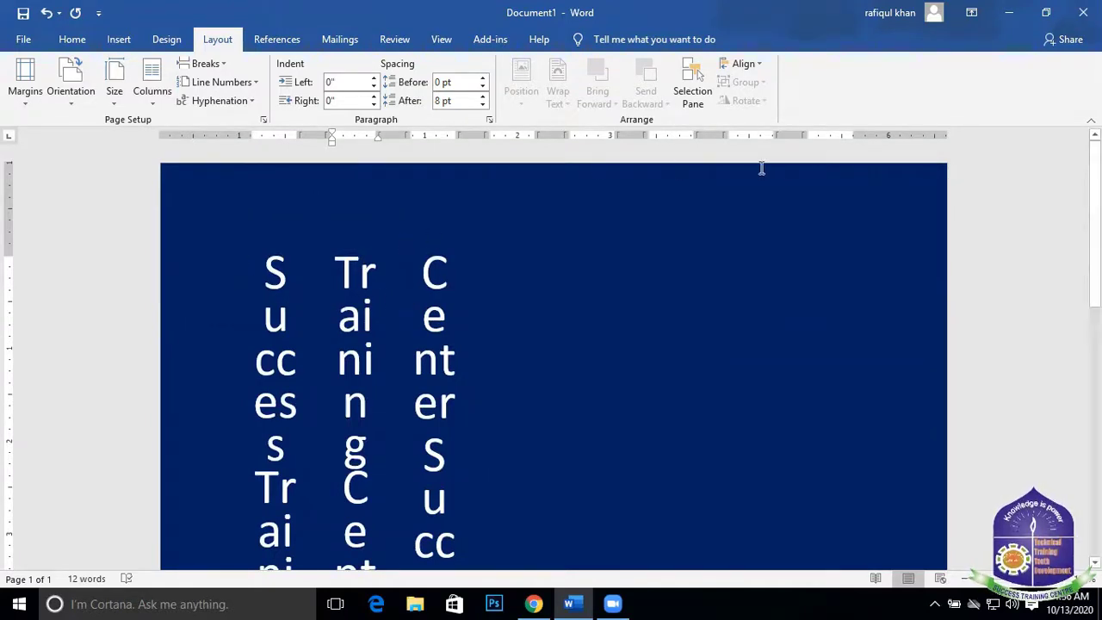
pyautogui.scroll(-7, 541, 238)
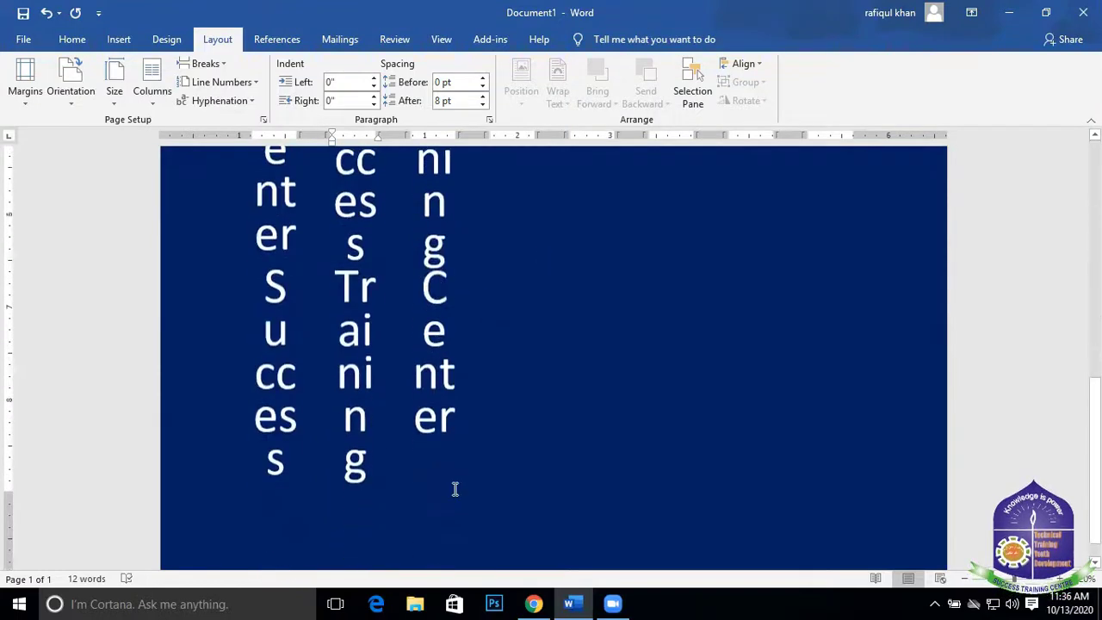
pyautogui.click(459, 415)
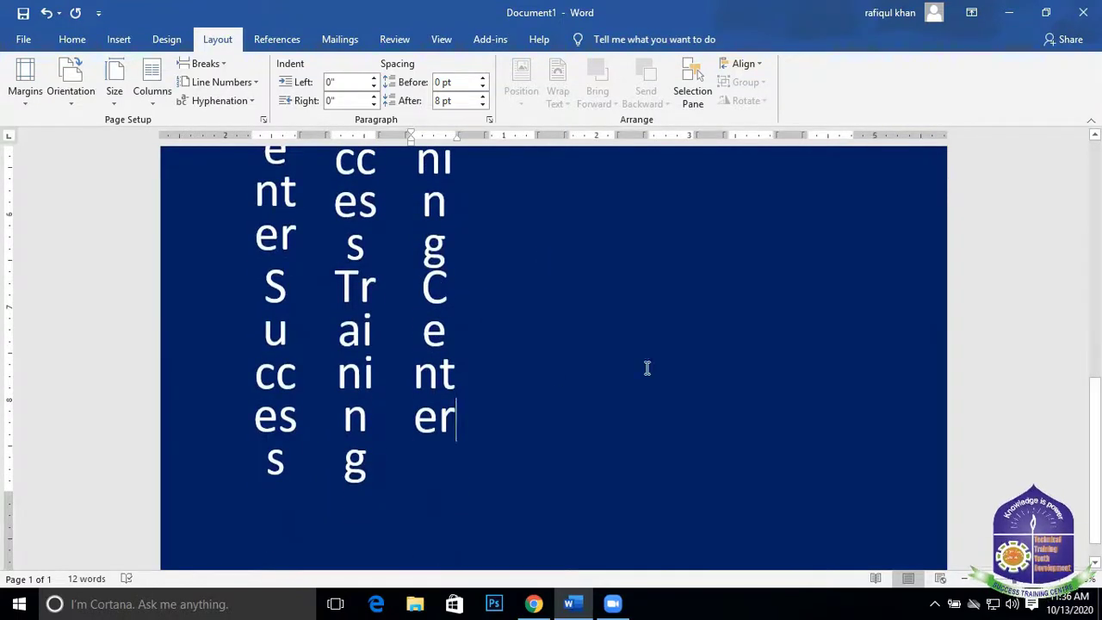
pyautogui.scroll(7, 620, 391)
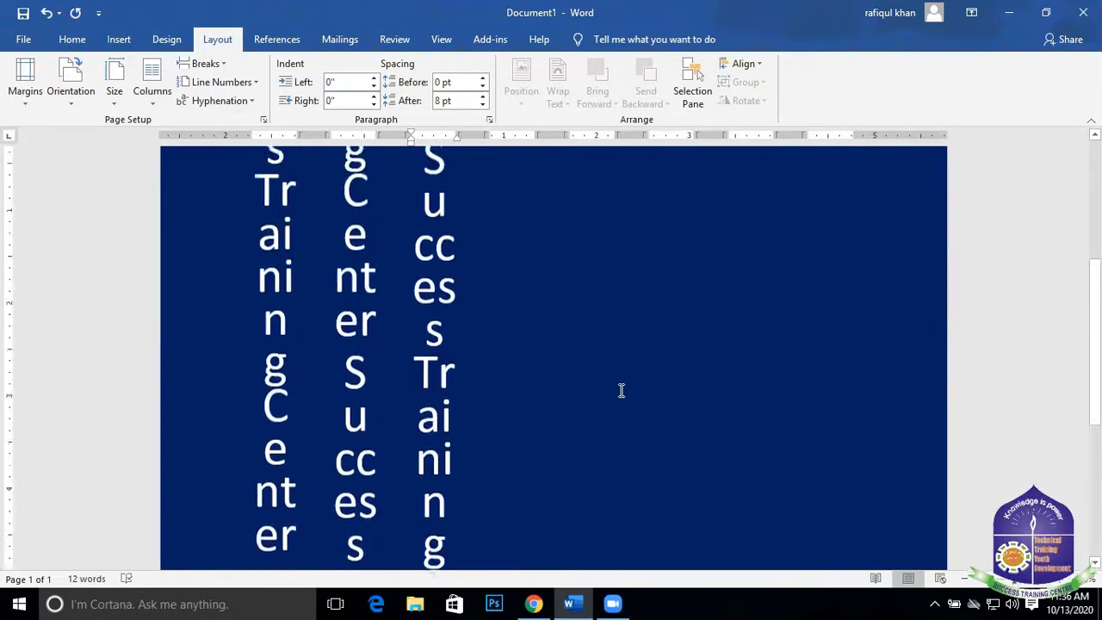
pyautogui.click(466, 281)
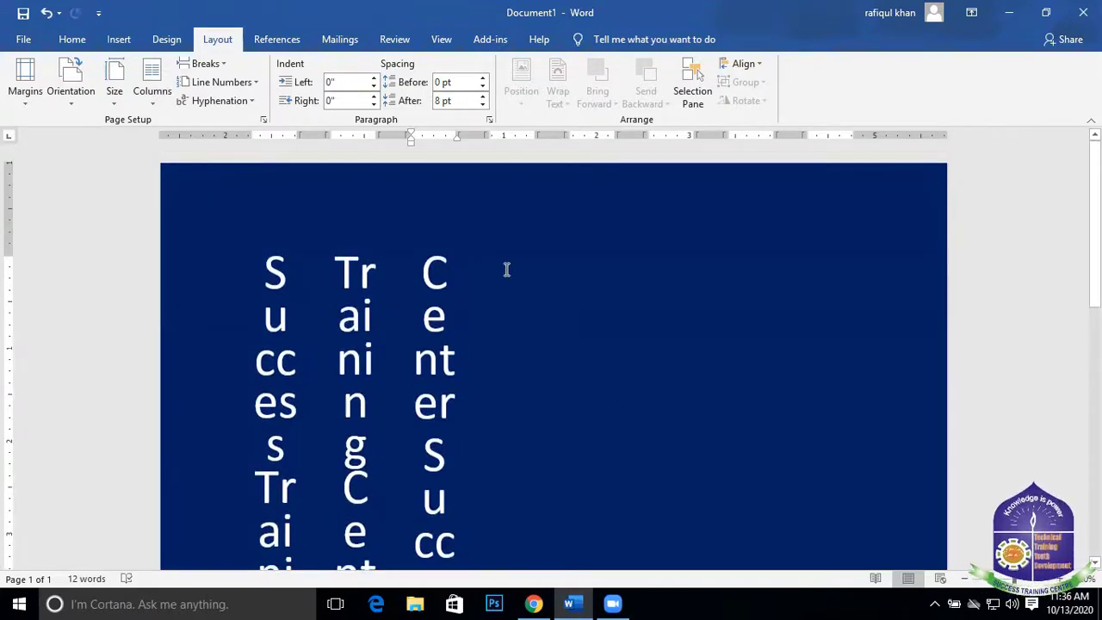
# Try to place the insertion point in the empty space beside the third column of text
pyautogui.doubleClick(564, 271)
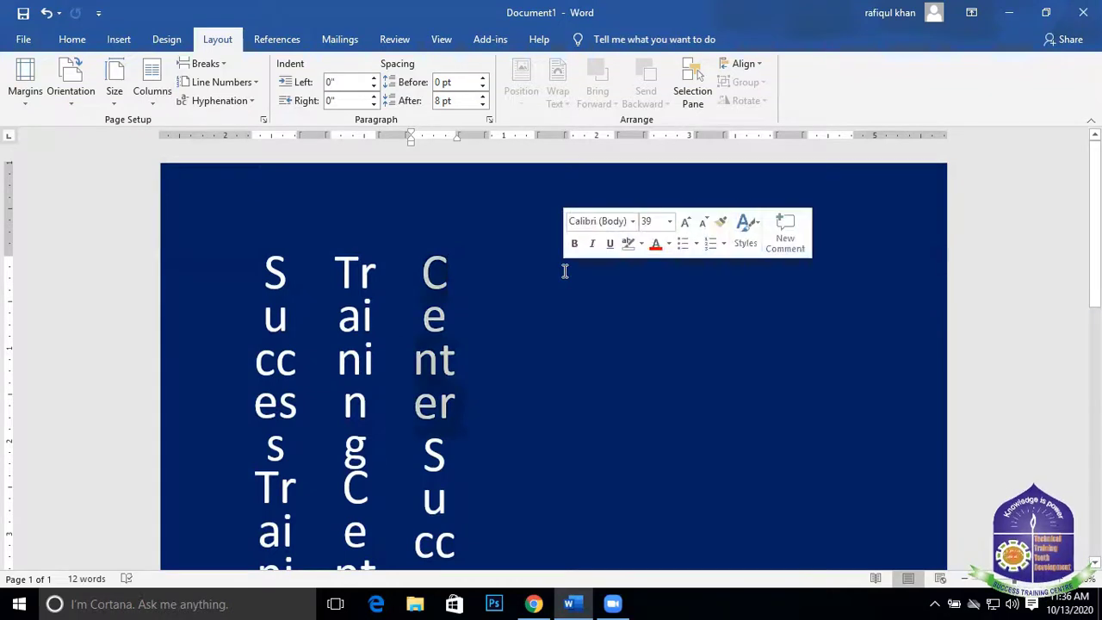
pyautogui.click(520, 273)
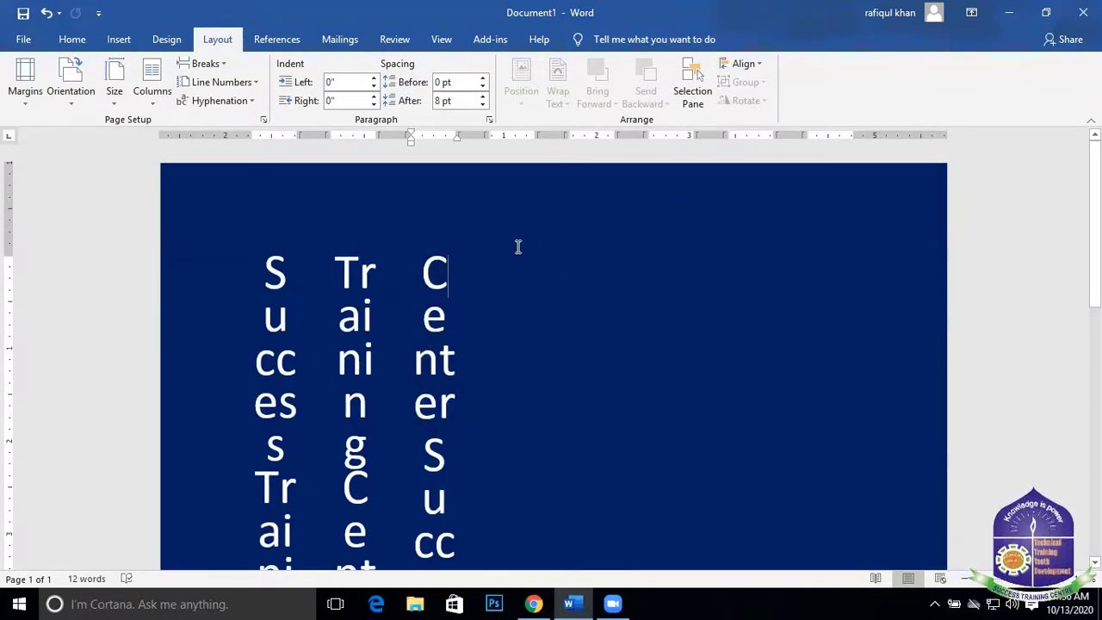
pyautogui.tripleClick(531, 260)
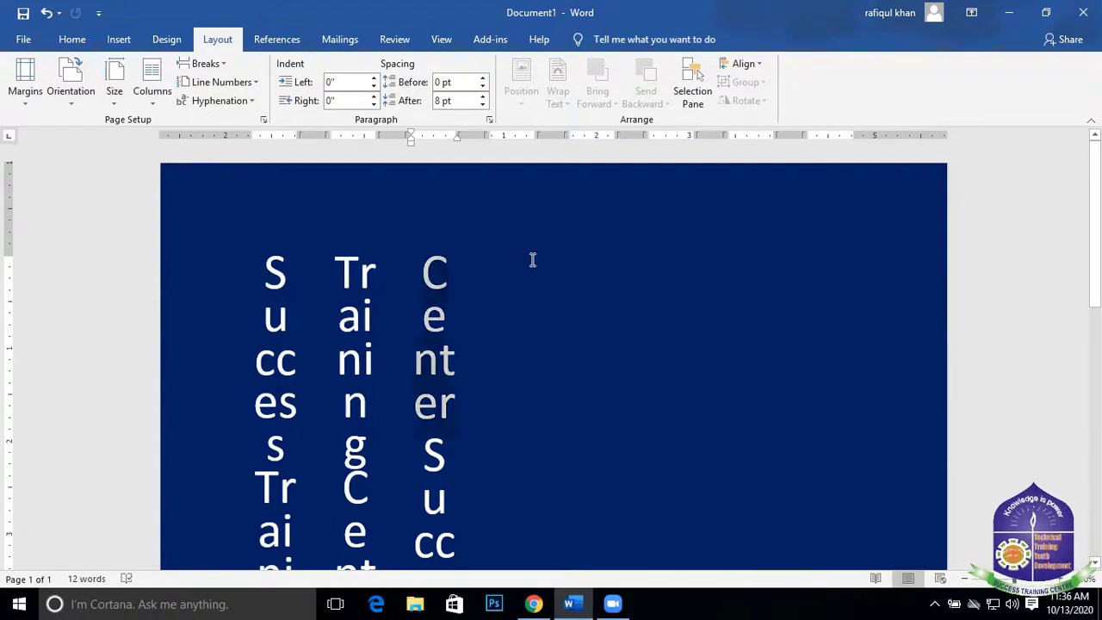
pyautogui.click(535, 331)
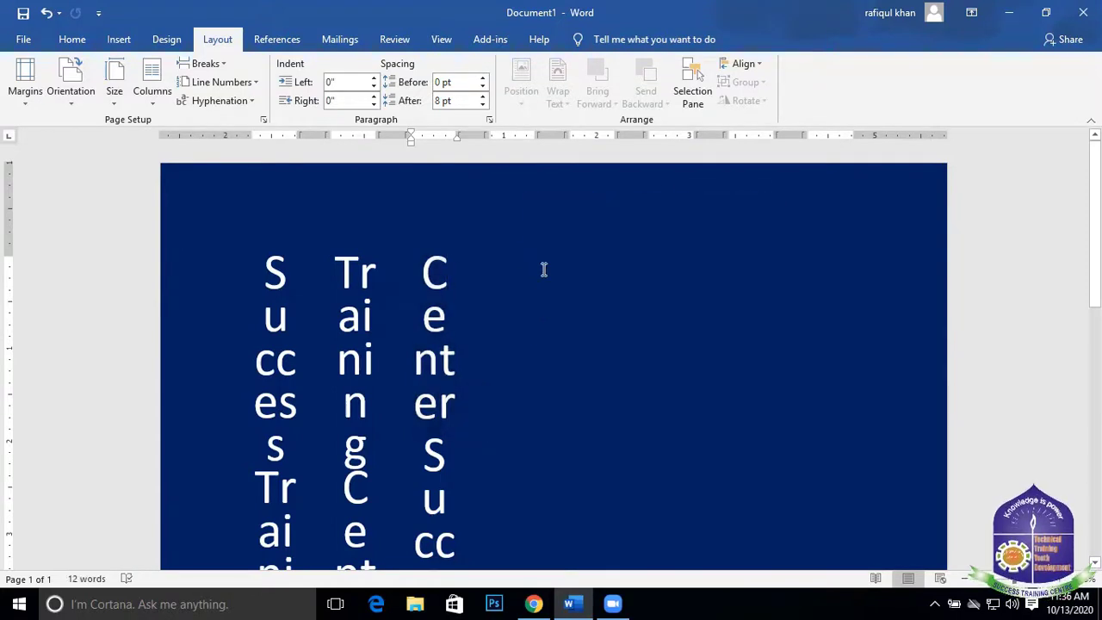
# Examine how the three filled columns run from the top of the page to the end of the text
pyautogui.scroll(-2, 558, 287)
pyautogui.scroll(1, 557, 290)
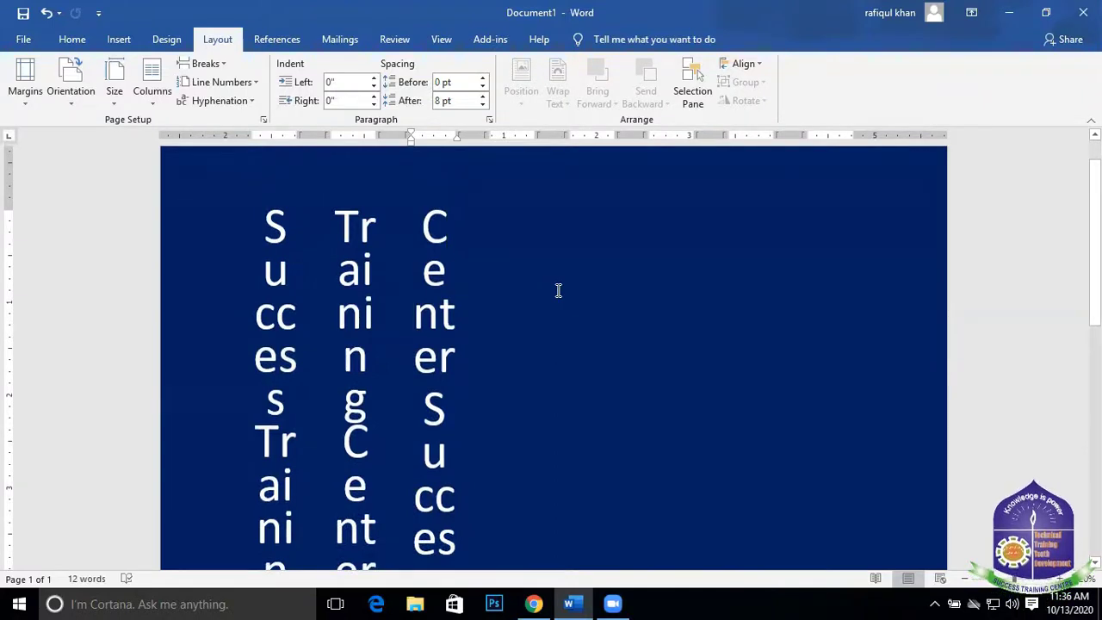
pyautogui.scroll(-12, 583, 384)
pyautogui.scroll(-1, 523, 430)
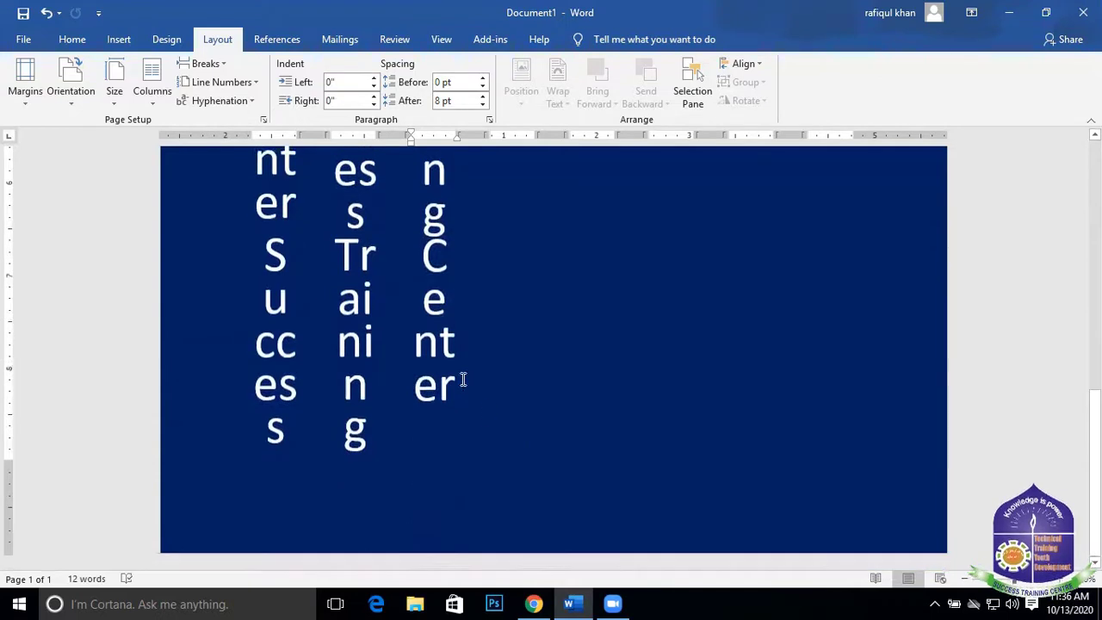
pyautogui.scroll(2, 313, 347)
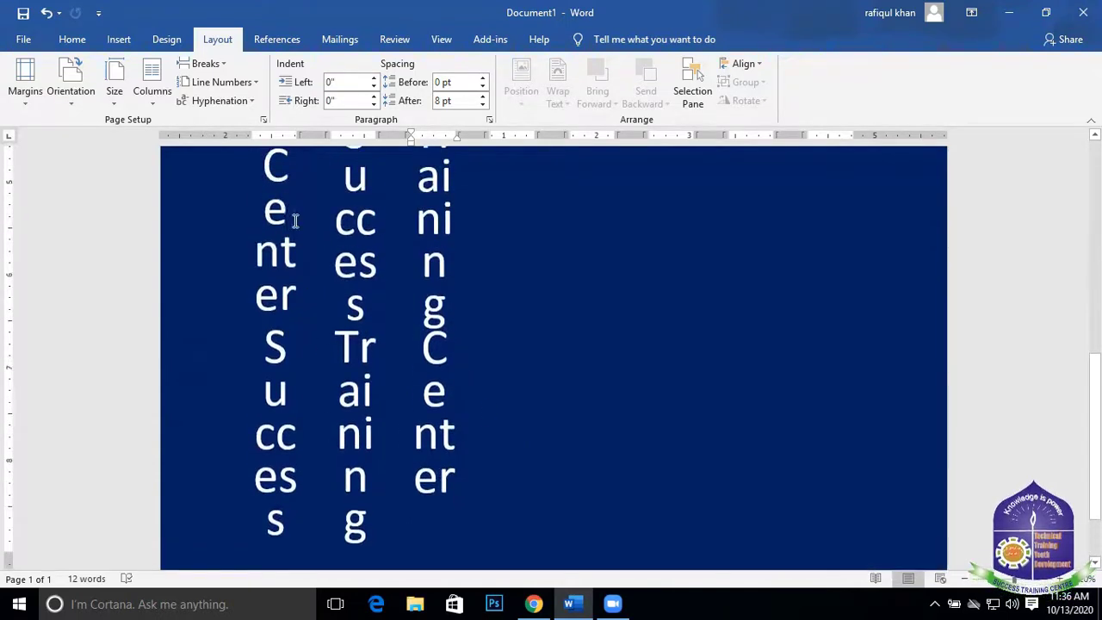
pyautogui.click(296, 519)
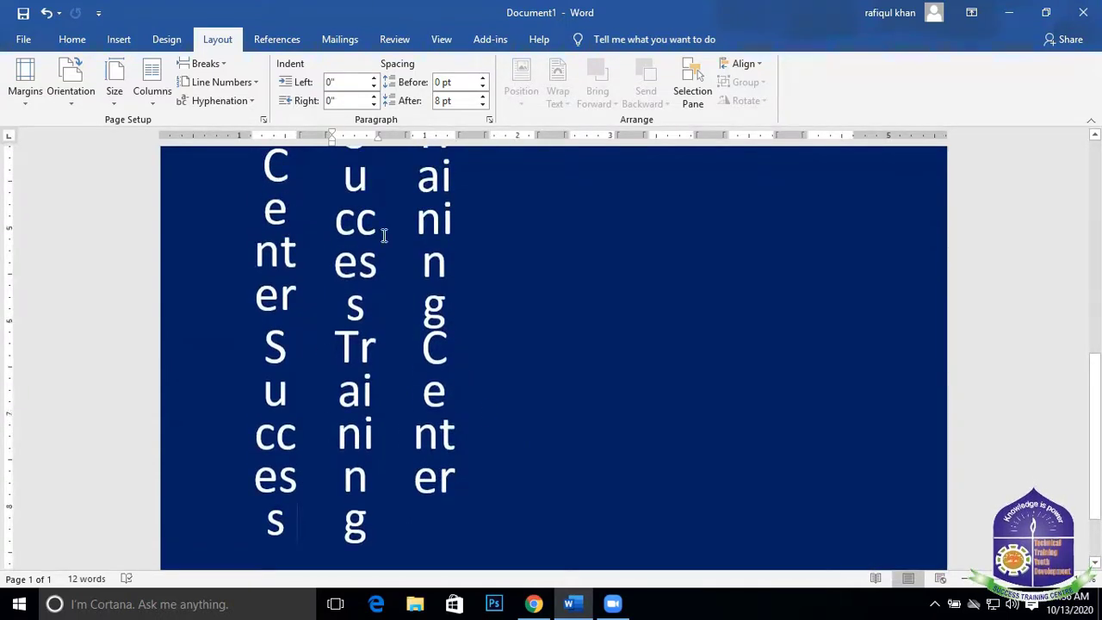
pyautogui.scroll(3, 344, 179)
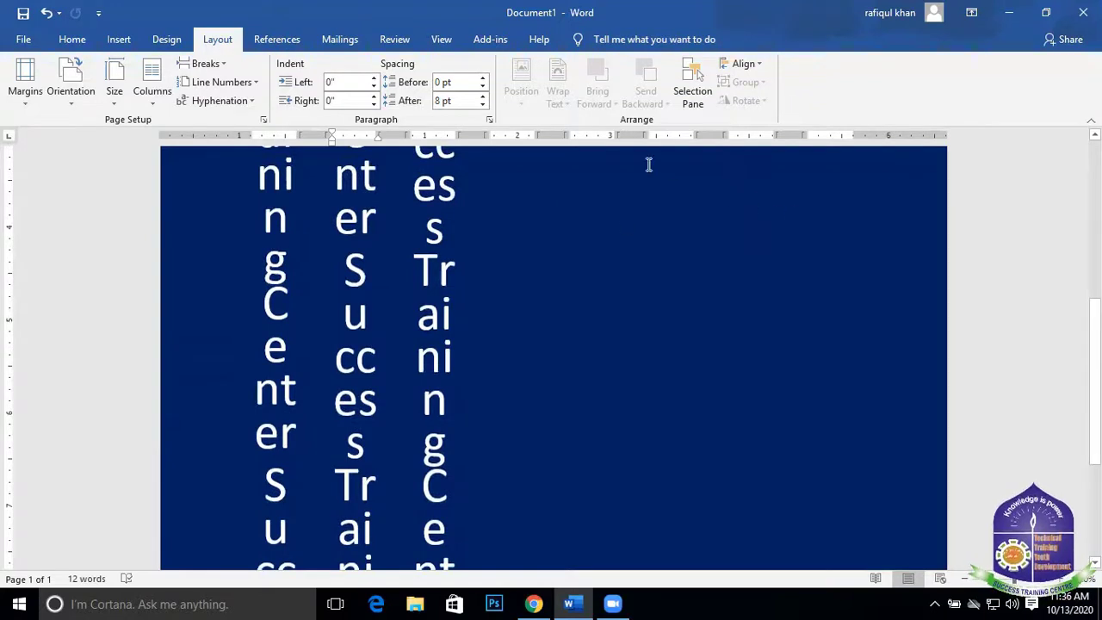
pyautogui.scroll(8, 314, 266)
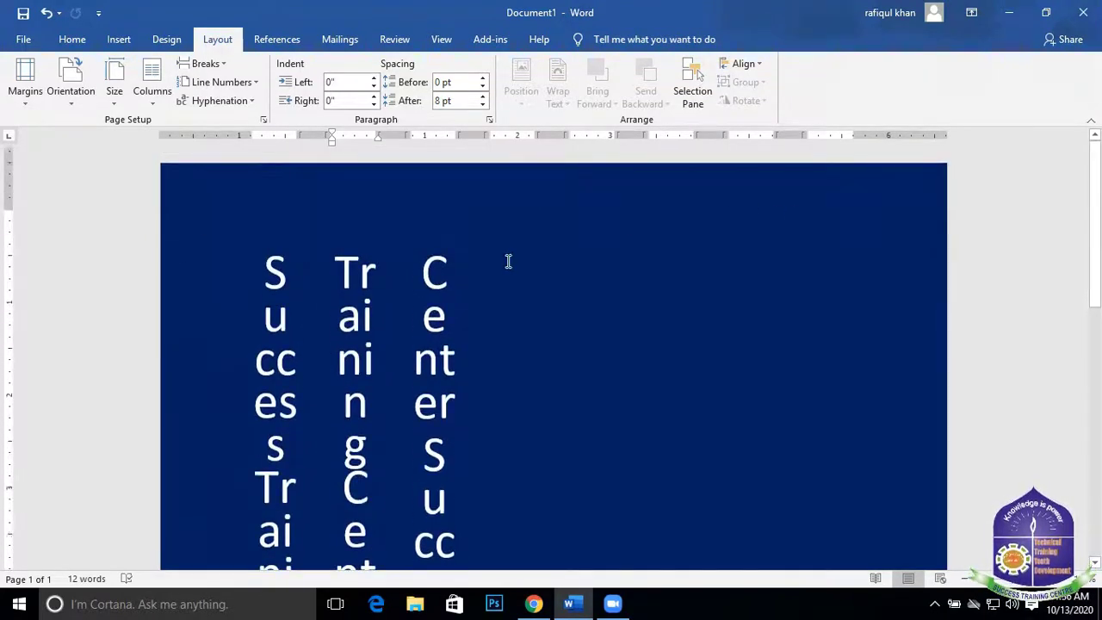
pyautogui.scroll(-12, 503, 267)
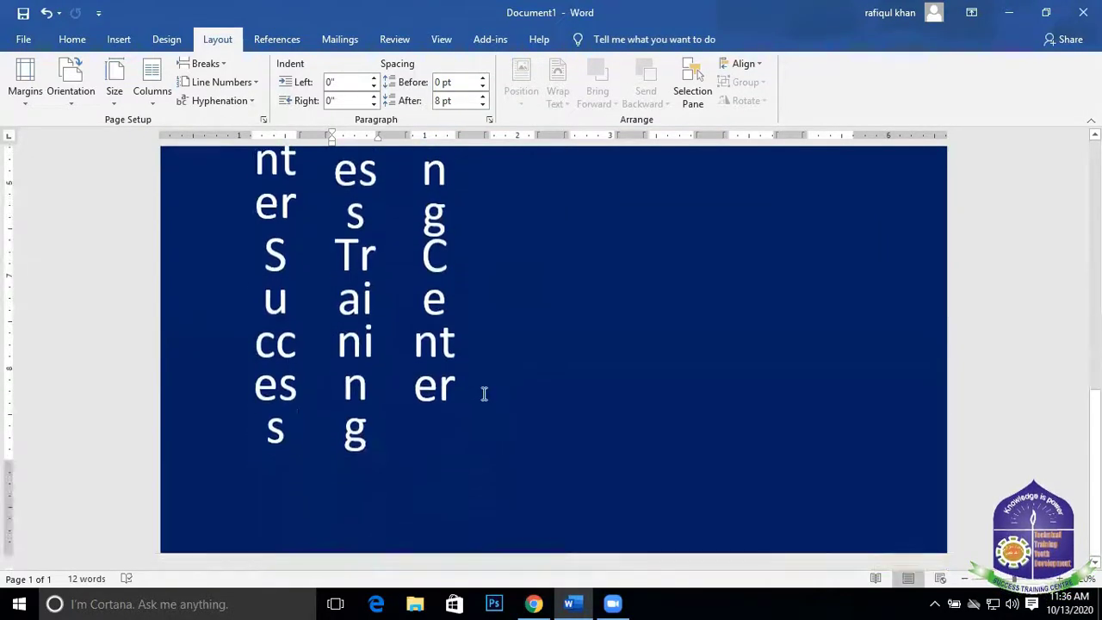
# Insert a column break after the last word "Center" at the end of the third column
pyautogui.click(457, 387)
pyautogui.scroll(3, 642, 376)
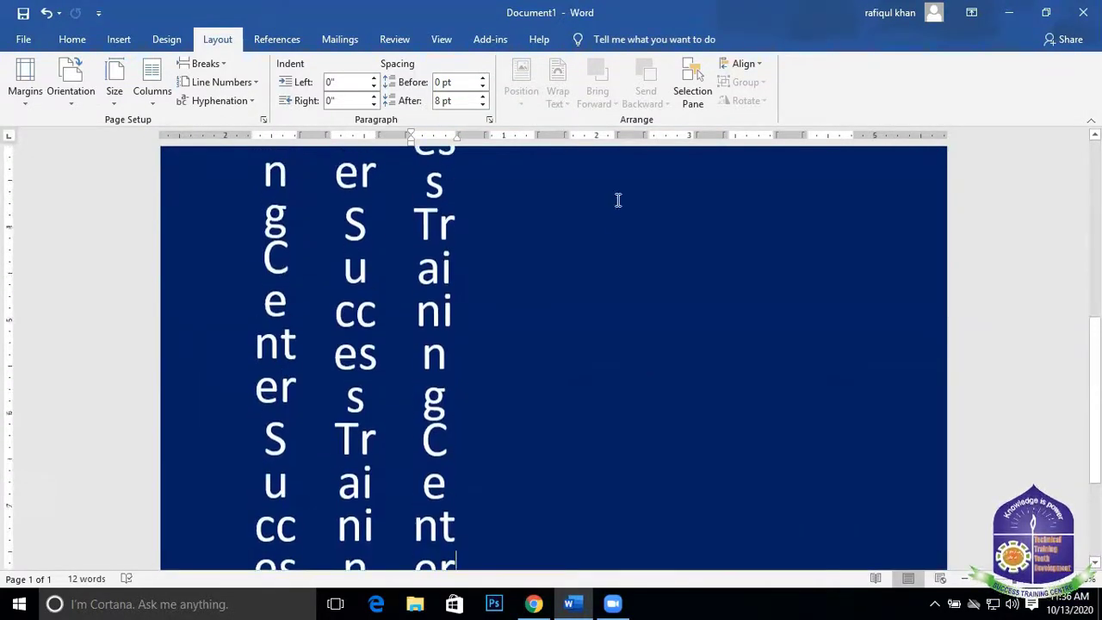
pyautogui.scroll(-7, 617, 200)
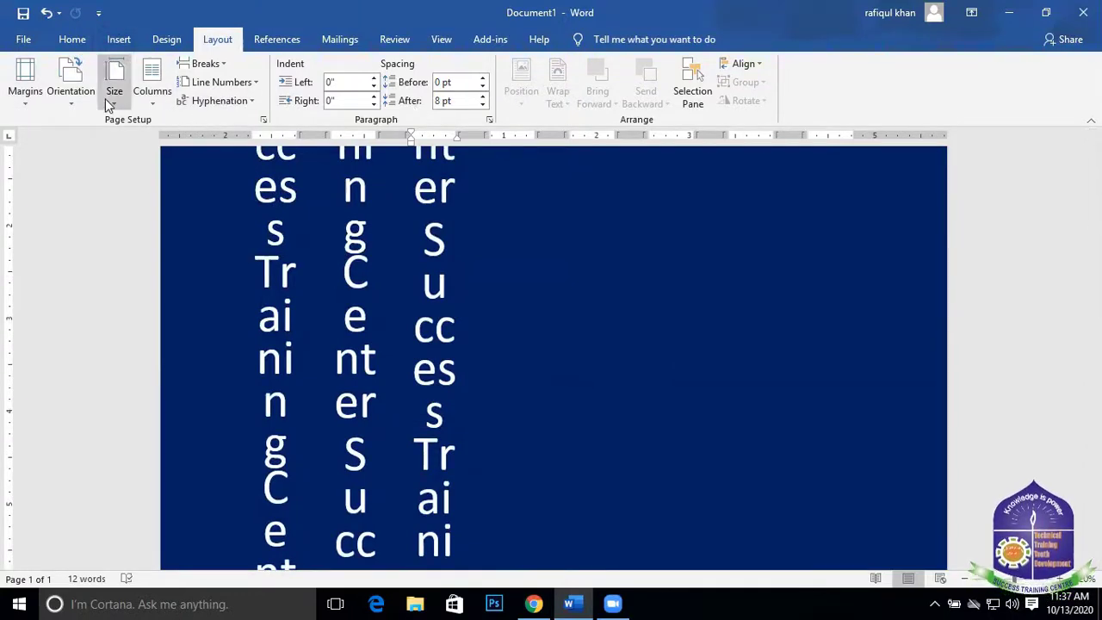
pyautogui.click(226, 65)
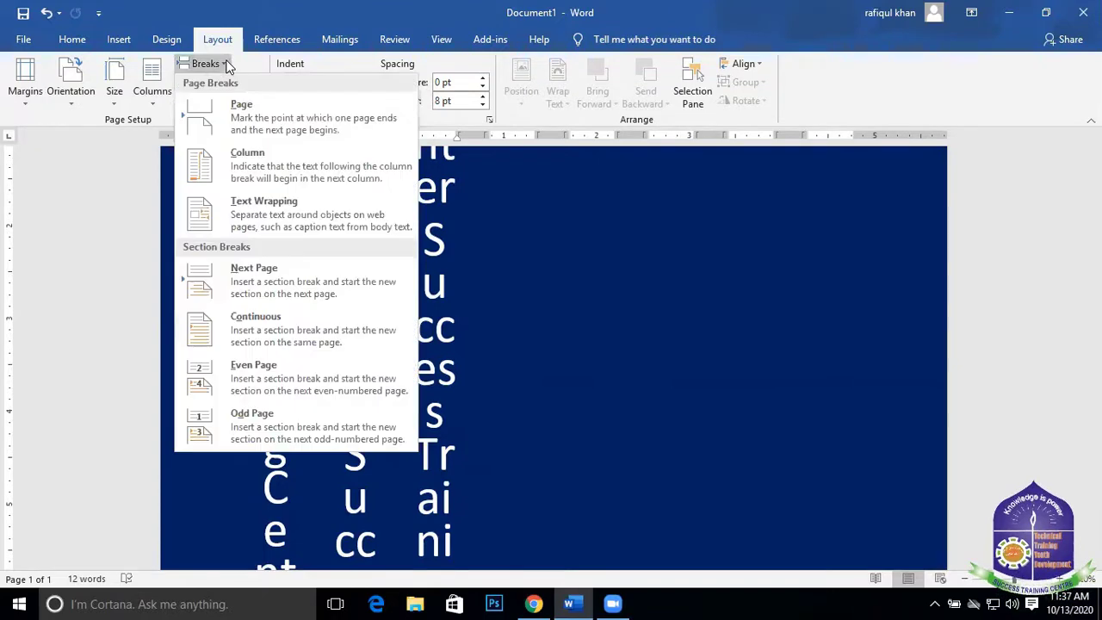
pyautogui.click(255, 171)
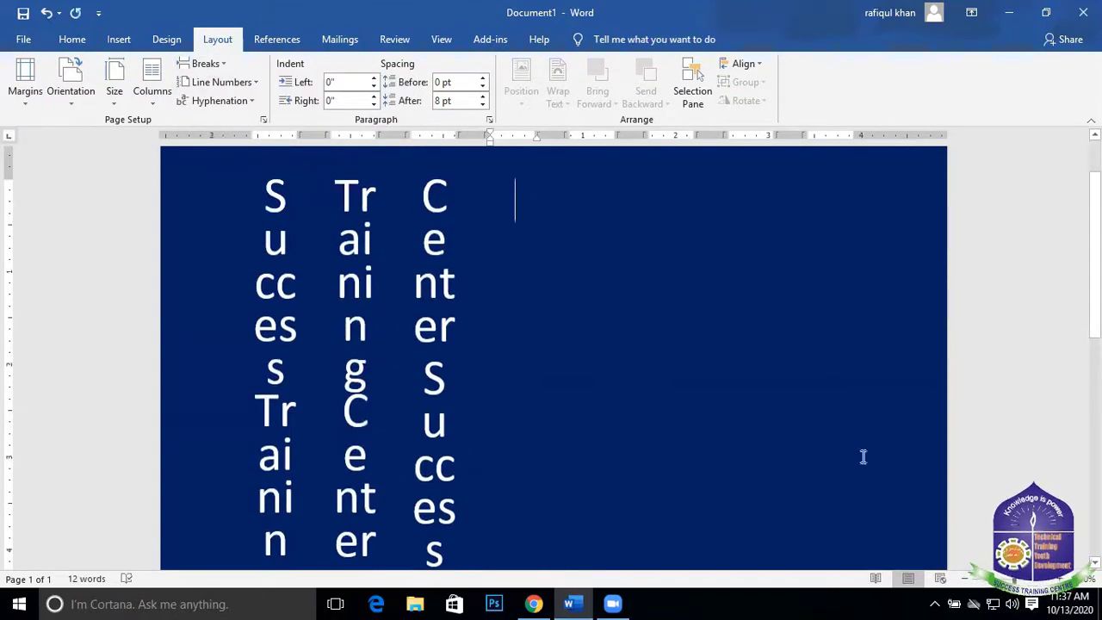
# Fill the fourth column with the sample letters "ghdfghghghdghghhghdfghdfkjgh", letting them run on into the fifth column
pyautogui.write('ghdfgh')
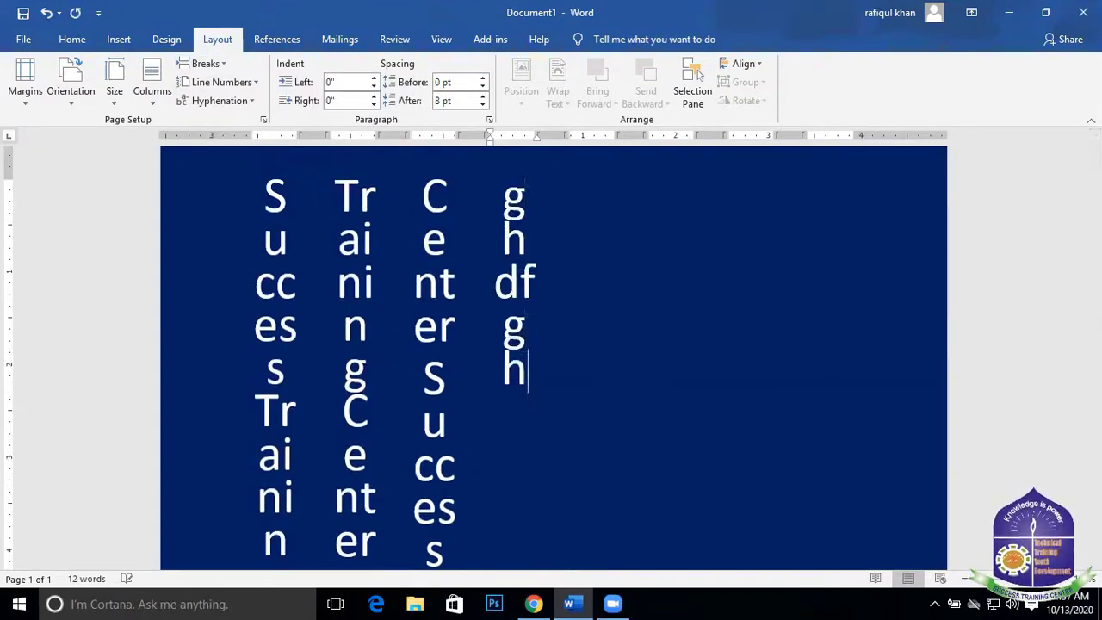
pyautogui.write('ghghdghghh')
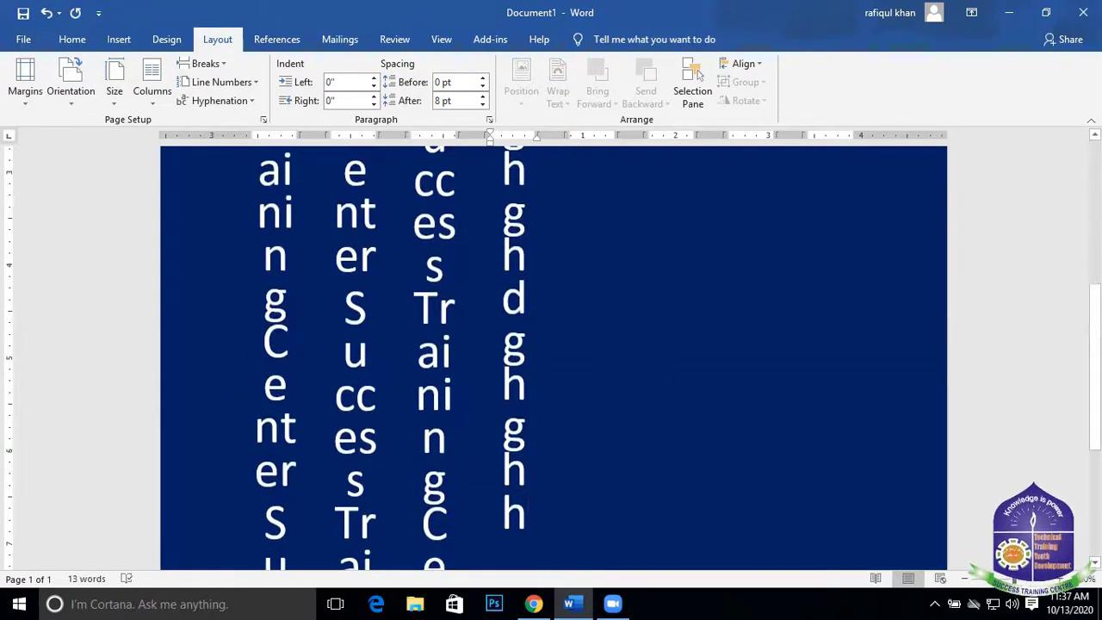
pyautogui.write('ghdfghdfkjgh')
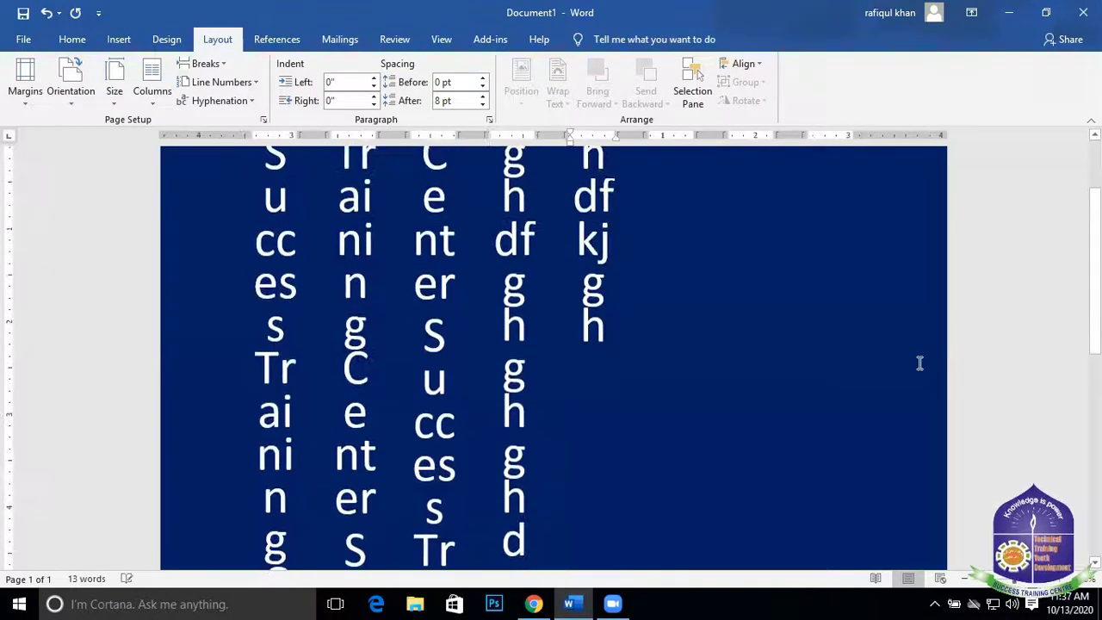
# Delete all the sample letters from the fourth and fifth columns
pyautogui.scroll(3, 778, 389)
pyautogui.moveTo(585, 267); pyautogui.dragTo(617, 487)
pyautogui.press('Delete')
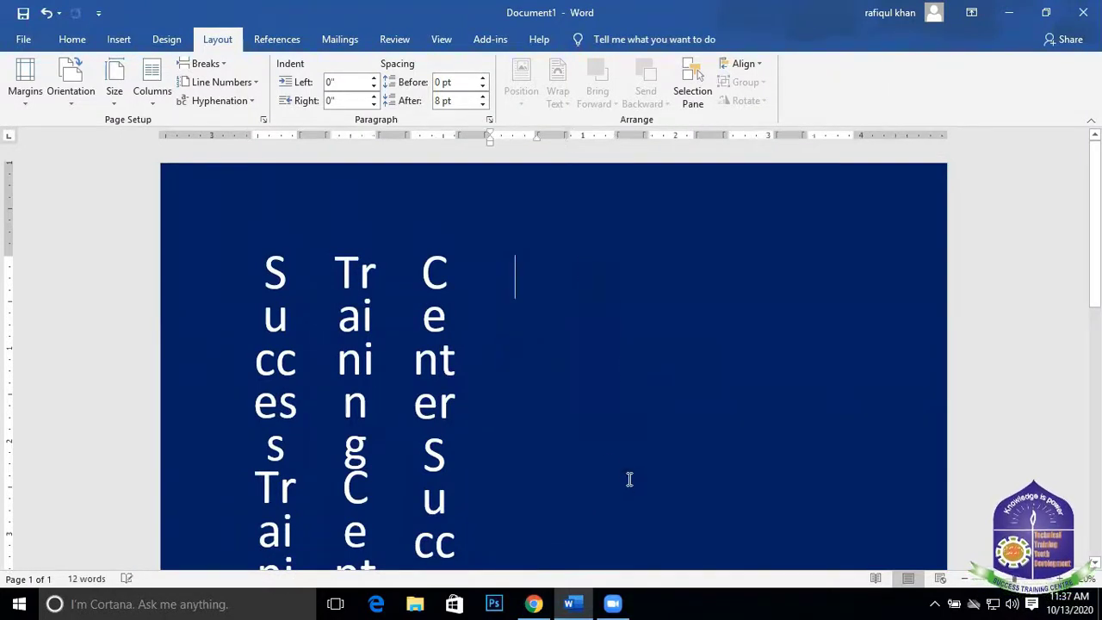
# Enter the sample letters "ghghgdhfhdhd" at the start of the empty fourth column
pyautogui.scroll(-5, 539, 430)
pyautogui.scroll(-2, 537, 422)
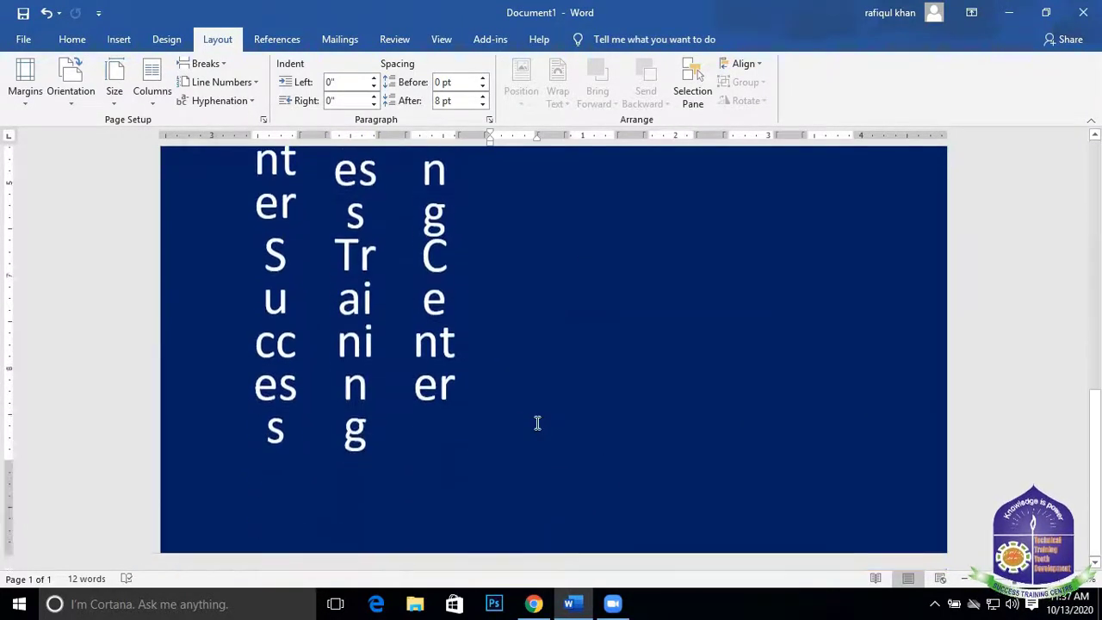
pyautogui.click(475, 387)
pyautogui.scroll(7, 493, 425)
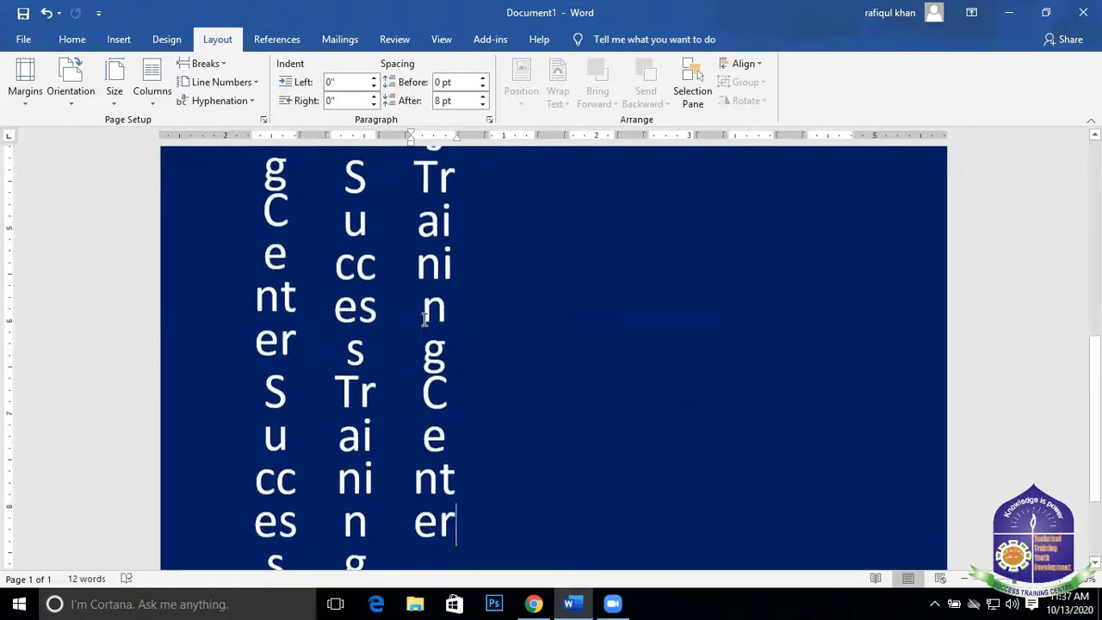
pyautogui.click(546, 214)
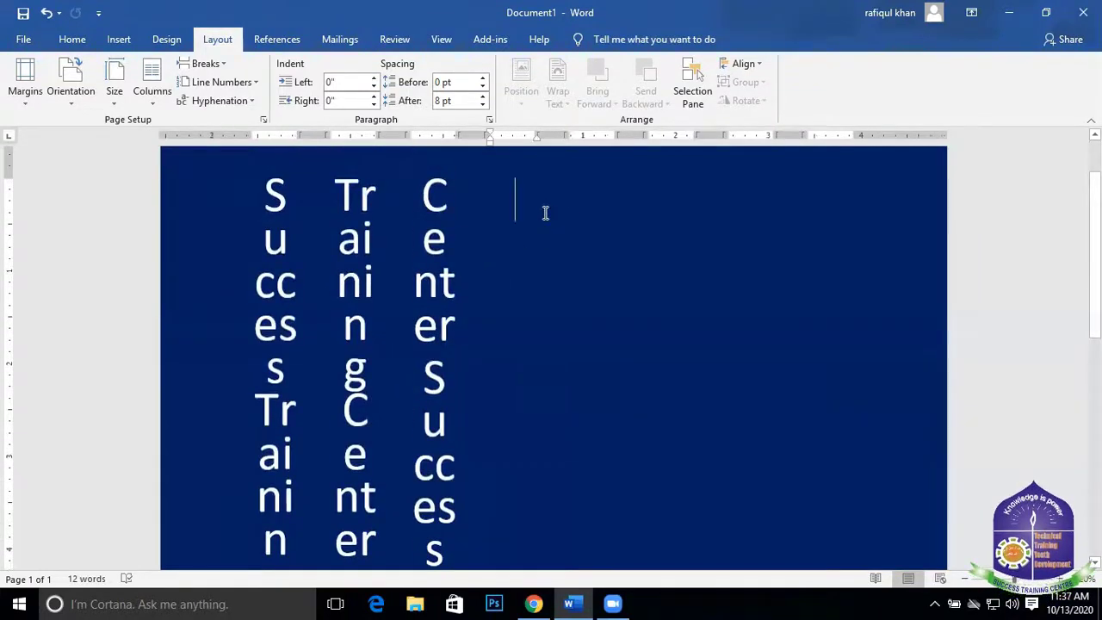
pyautogui.write('ghghgdhfhdhd')
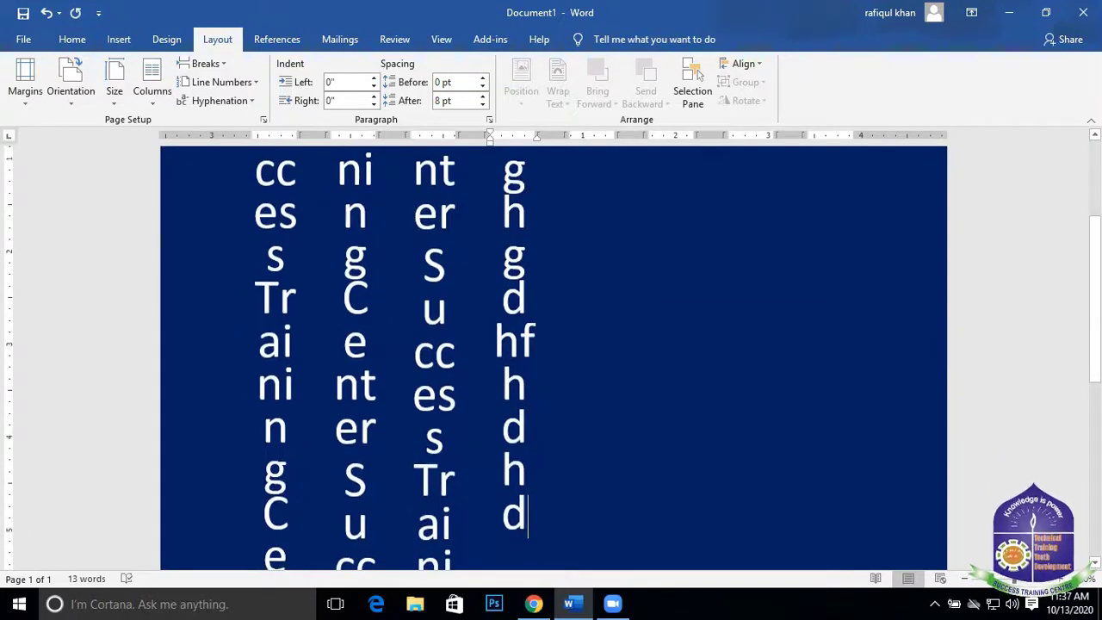
# Insert two column breaks before "Training" at the start of the second column
pyautogui.scroll(4, 568, 276)
pyautogui.click(606, 275)
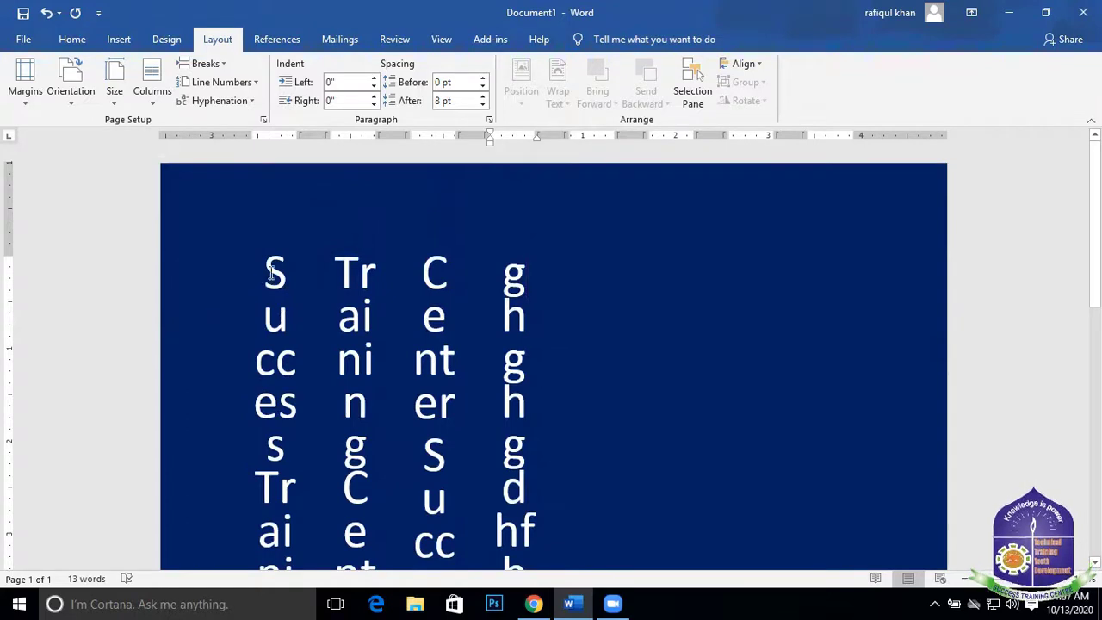
pyautogui.click(337, 262)
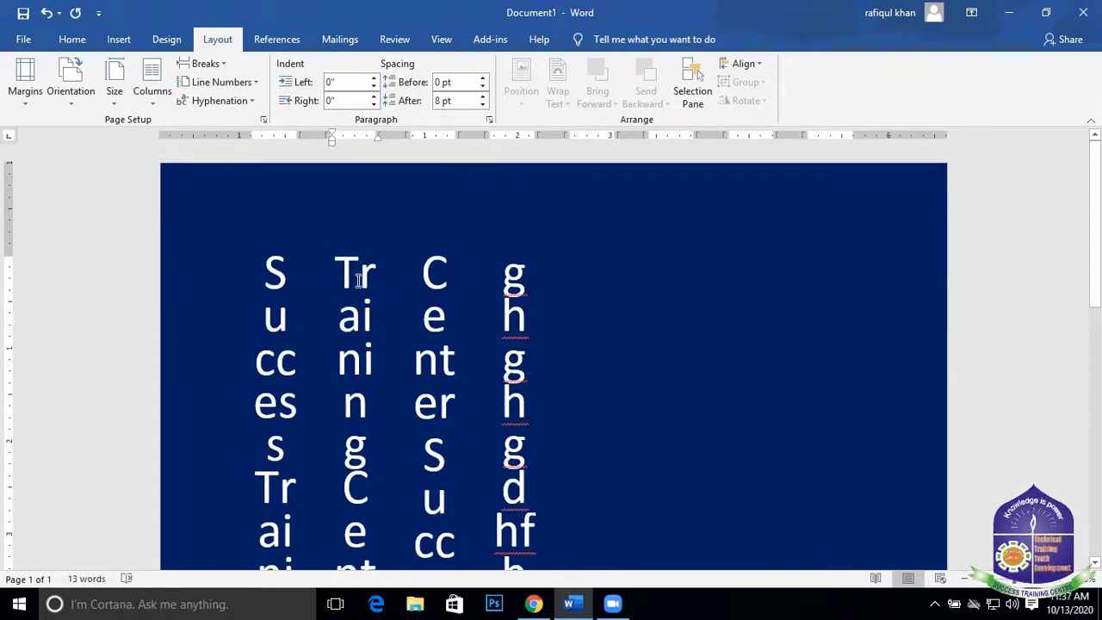
pyautogui.click(223, 66)
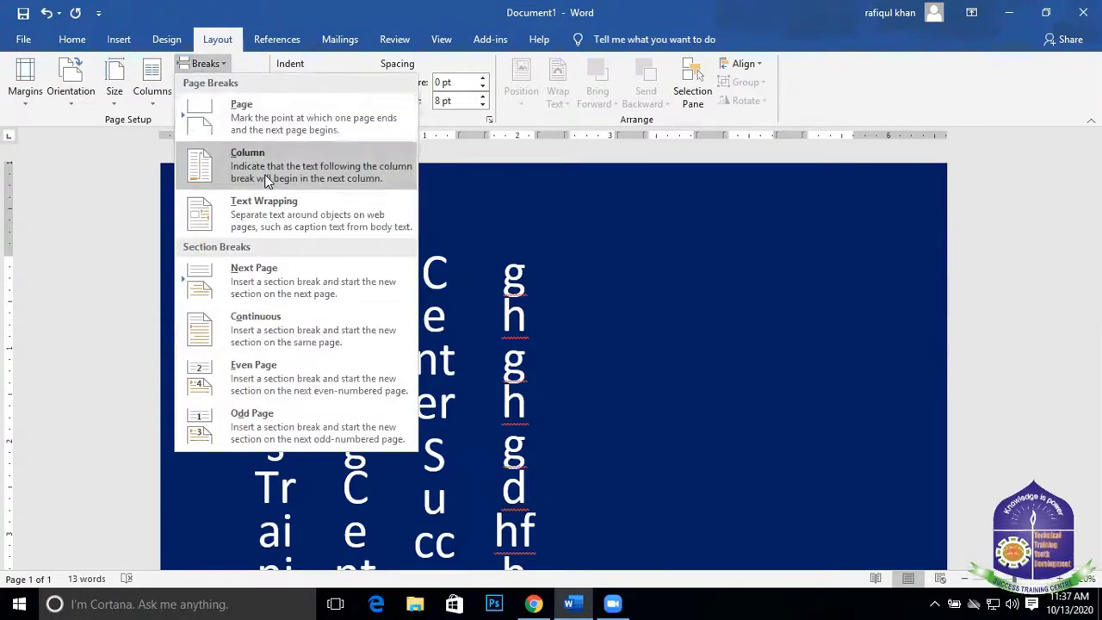
pyautogui.click(266, 174)
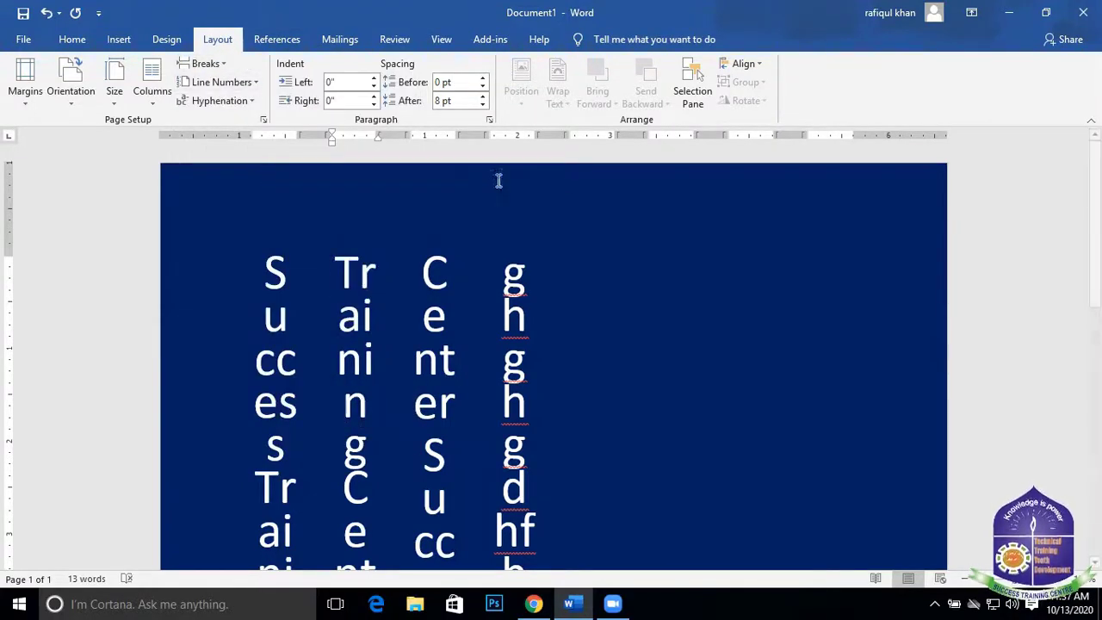
pyautogui.click(219, 64)
pyautogui.click(279, 165)
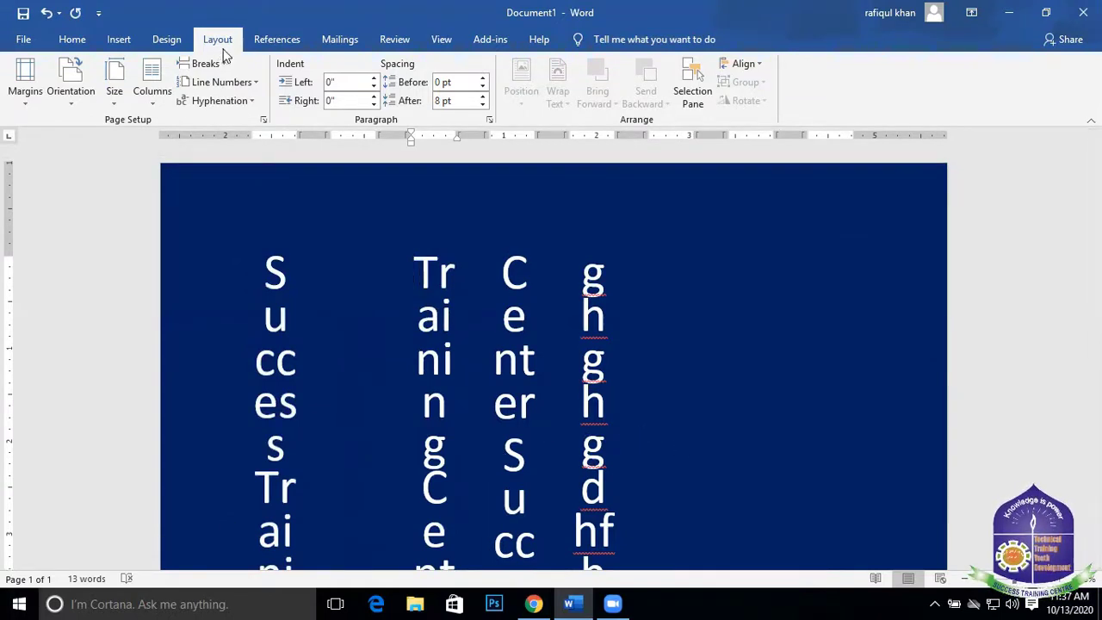
pyautogui.click(253, 168)
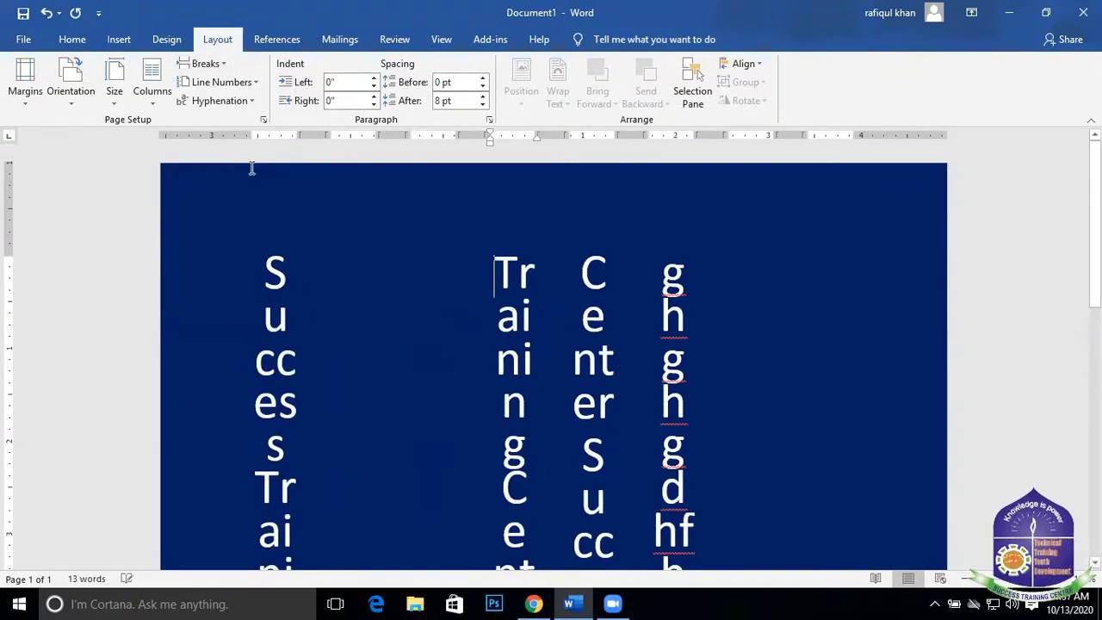
# Remove the two column breaks in front of "Training"
pyautogui.click(207, 64)
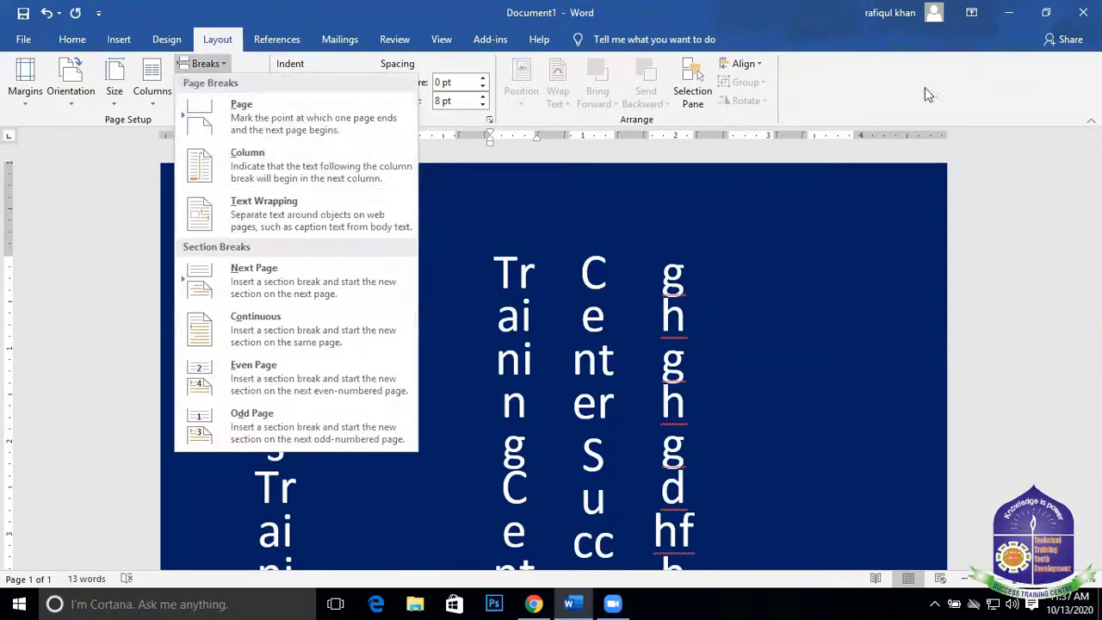
pyautogui.click(456, 251)
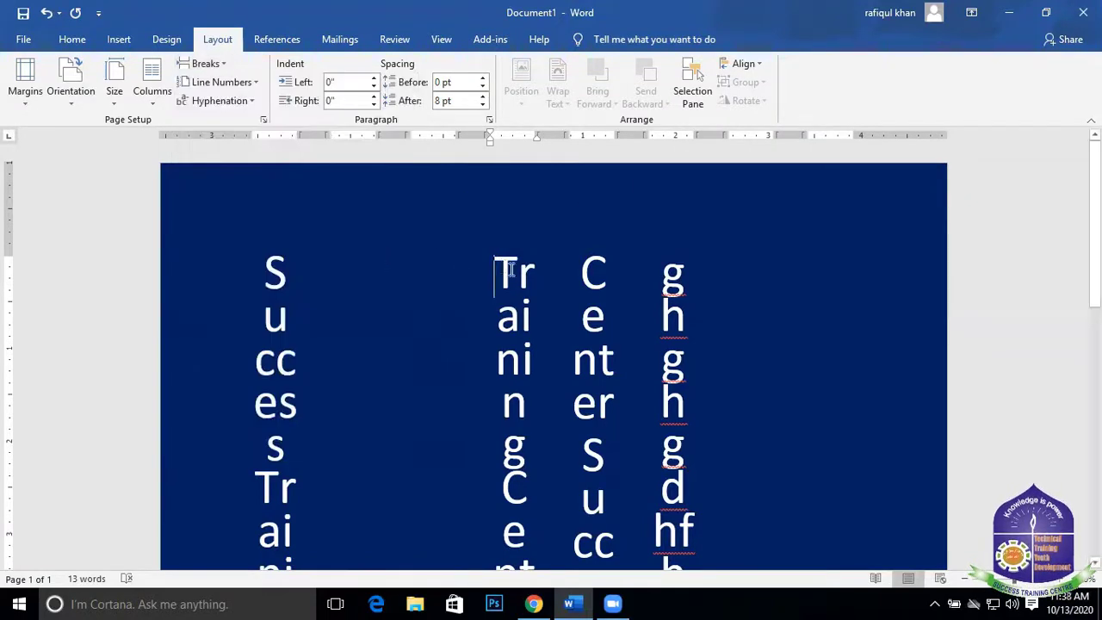
pyautogui.press('BackSpace')
pyautogui.press('BackSpace')
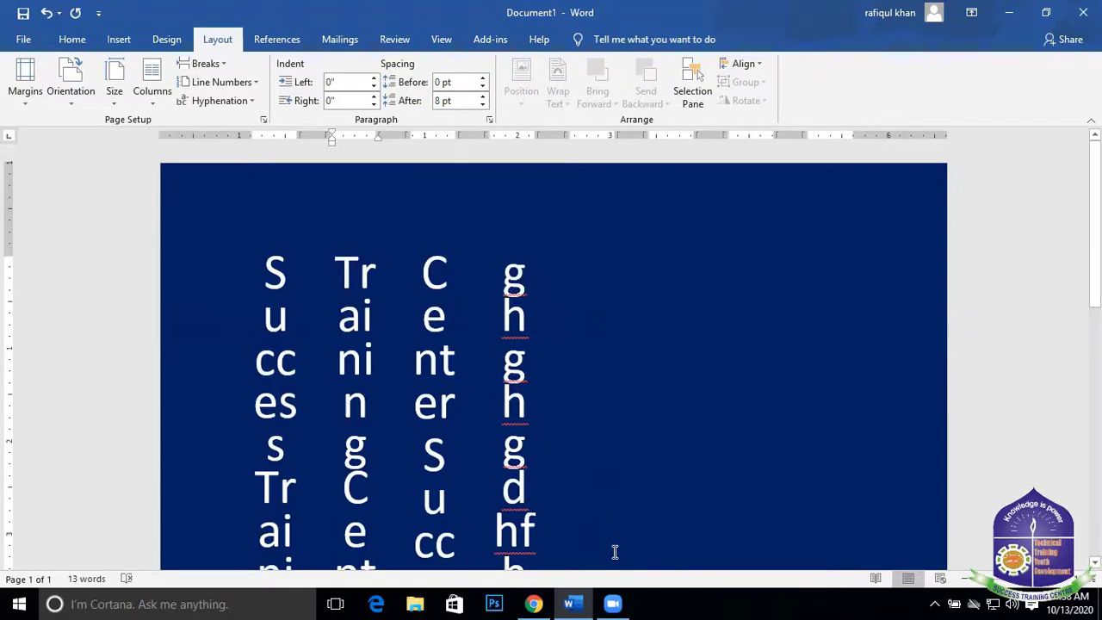
pyautogui.click(610, 272)
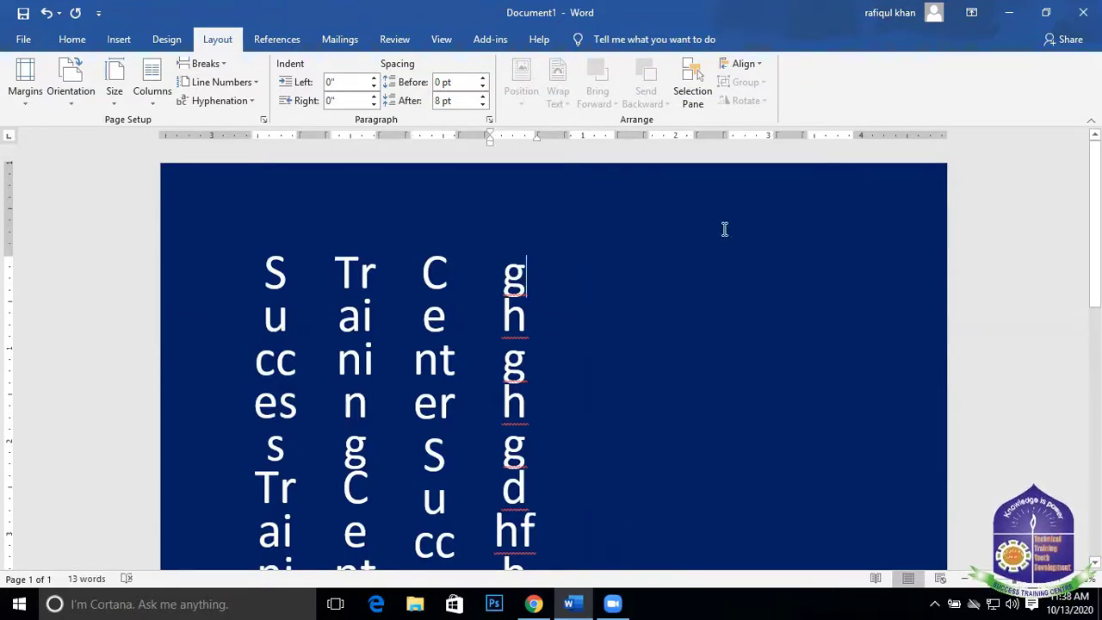
pyautogui.scroll(-5, 567, 366)
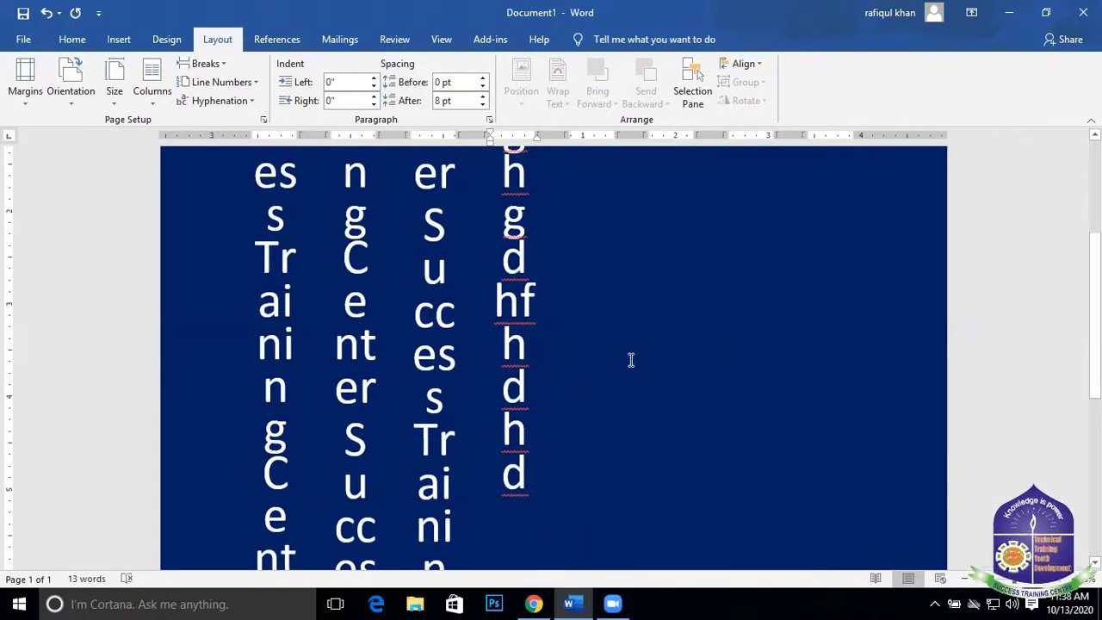
pyautogui.scroll(5, 602, 387)
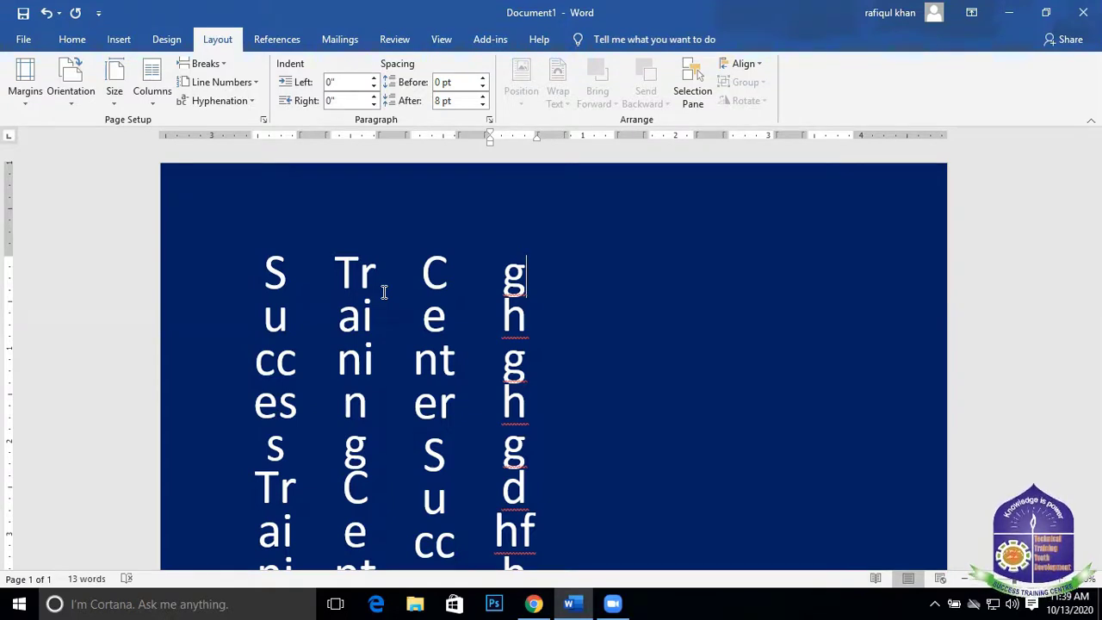
# Examine how the text is spread across the four filled columns and which kinds of break are available
pyautogui.scroll(-3, 477, 278)
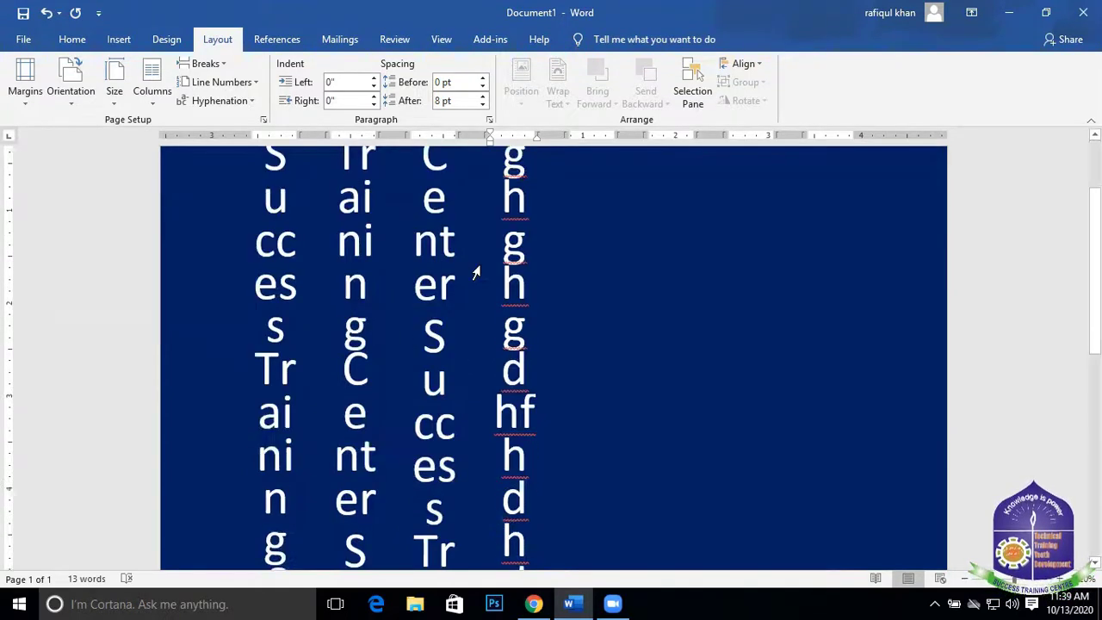
pyautogui.scroll(3, 697, 280)
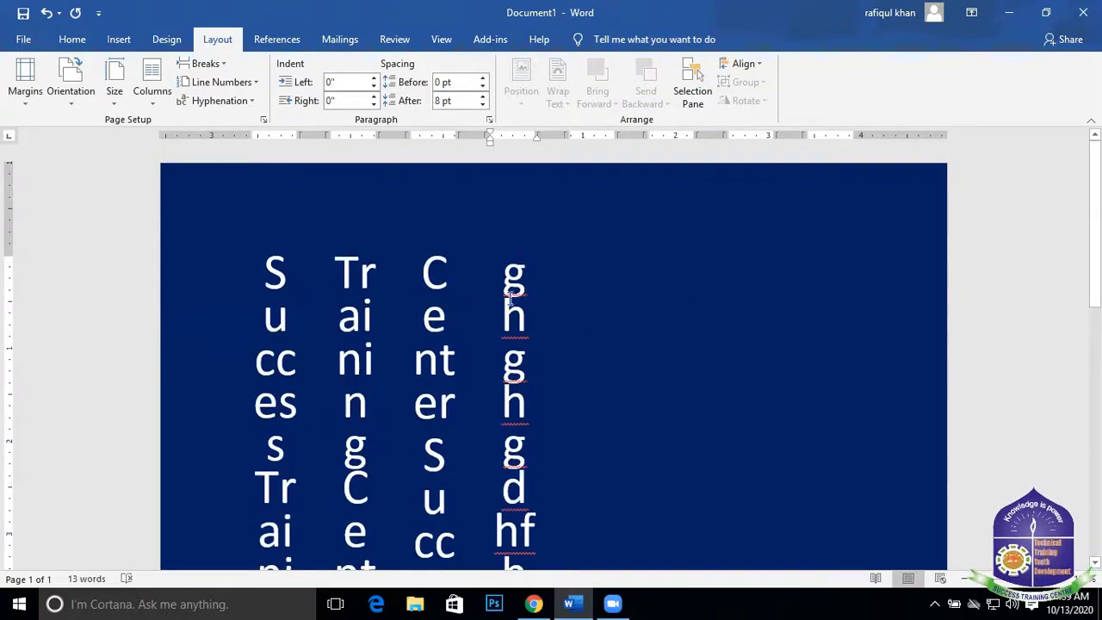
pyautogui.scroll(-3, 609, 273)
pyautogui.scroll(3, 603, 280)
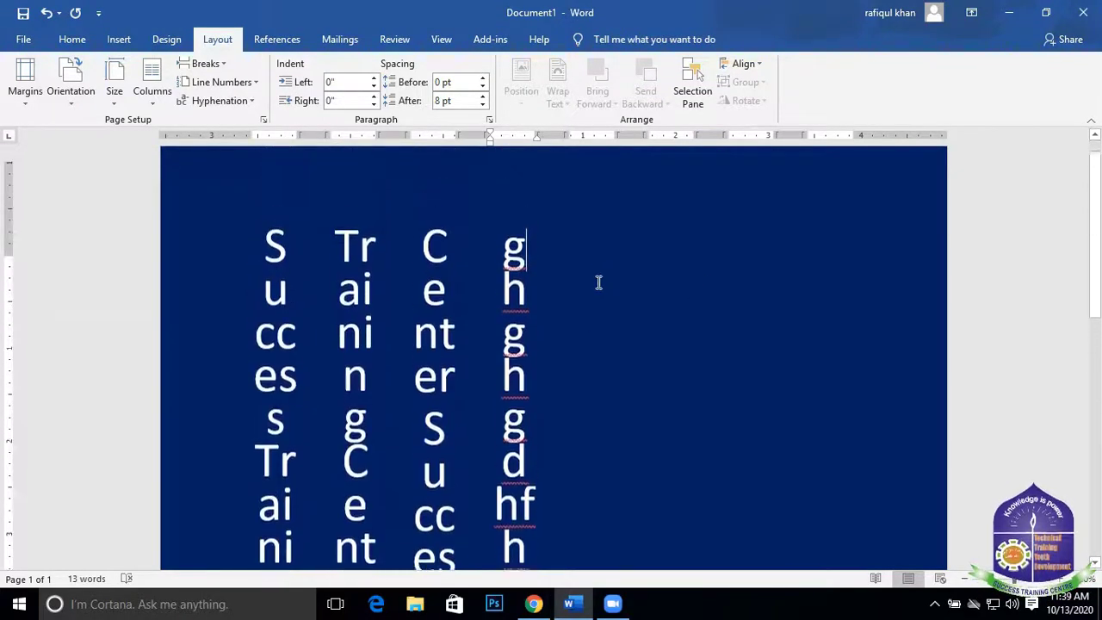
pyautogui.scroll(-2, 607, 271)
pyautogui.scroll(-3, 615, 270)
pyautogui.scroll(4, 386, 278)
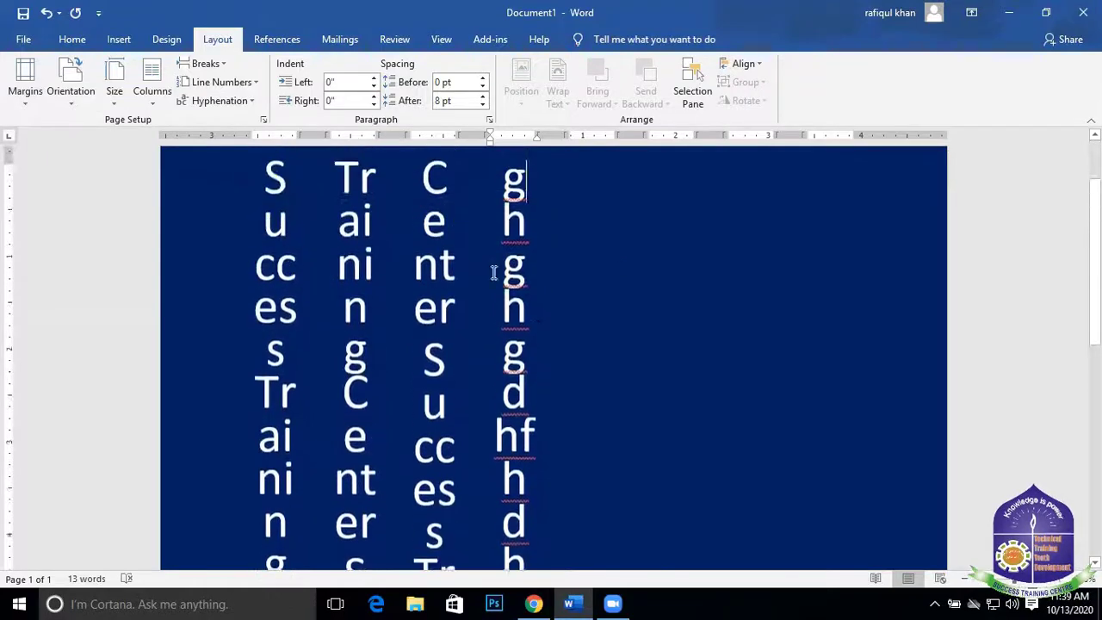
pyautogui.scroll(-1, 466, 280)
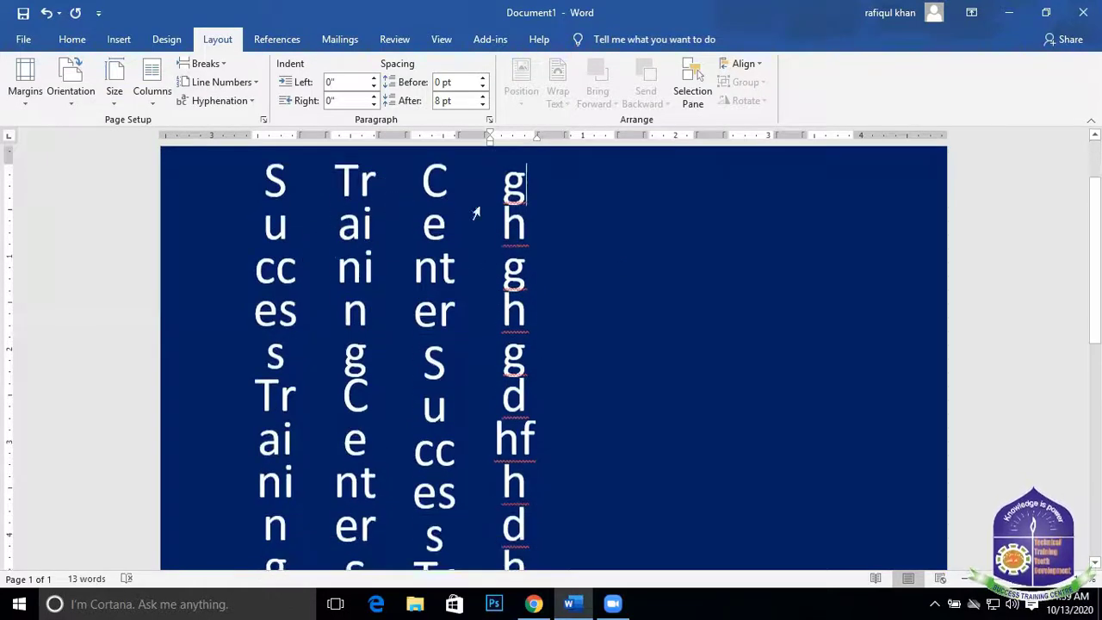
pyautogui.scroll(1, 430, 241)
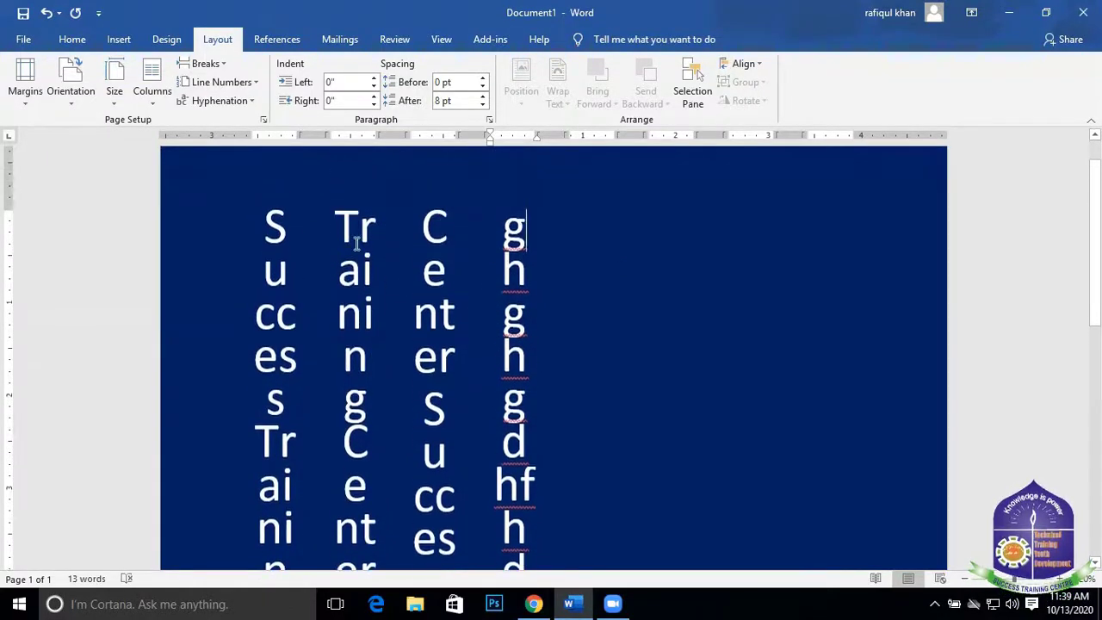
pyautogui.scroll(-2, 352, 258)
pyautogui.scroll(-5, 521, 379)
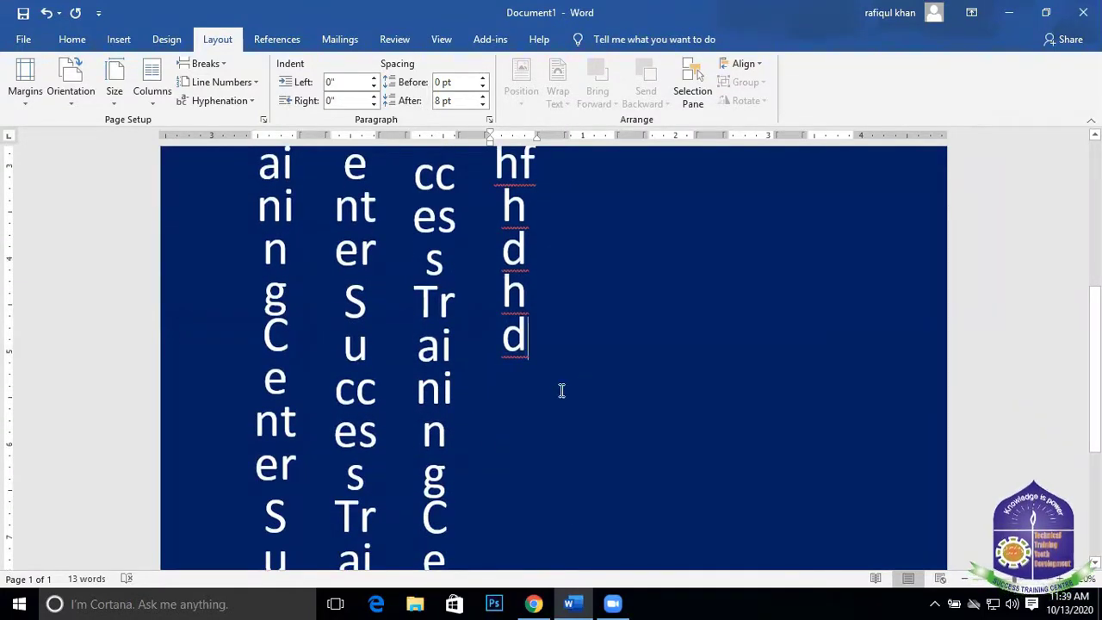
pyautogui.scroll(5, 563, 388)
pyautogui.scroll(-5, 641, 261)
pyautogui.scroll(5, 642, 270)
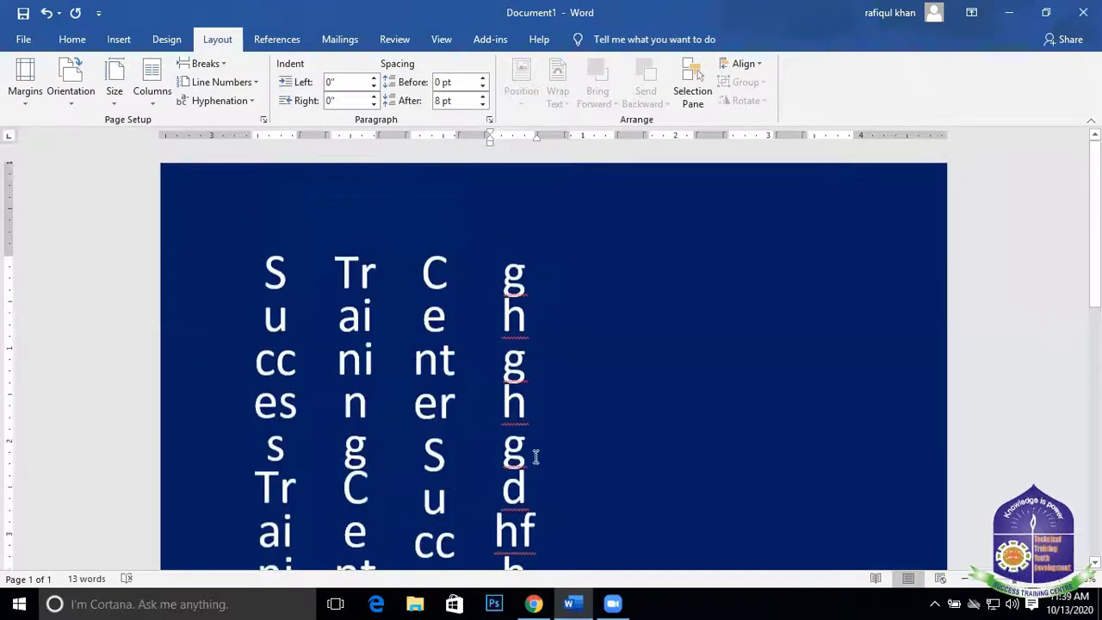
pyautogui.click(224, 64)
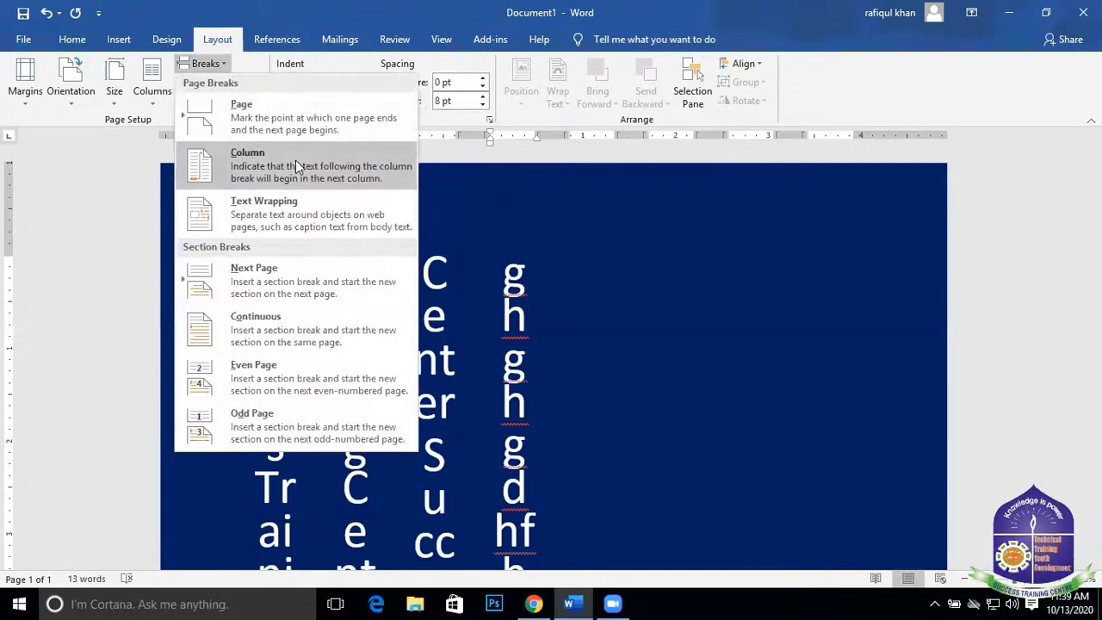
# Add empty paragraphs after the last letter in the fourth column until the cursor passes the fifth column into the sixth
pyautogui.click(681, 262)
pyautogui.scroll(-3, 620, 258)
pyautogui.scroll(-1, 602, 279)
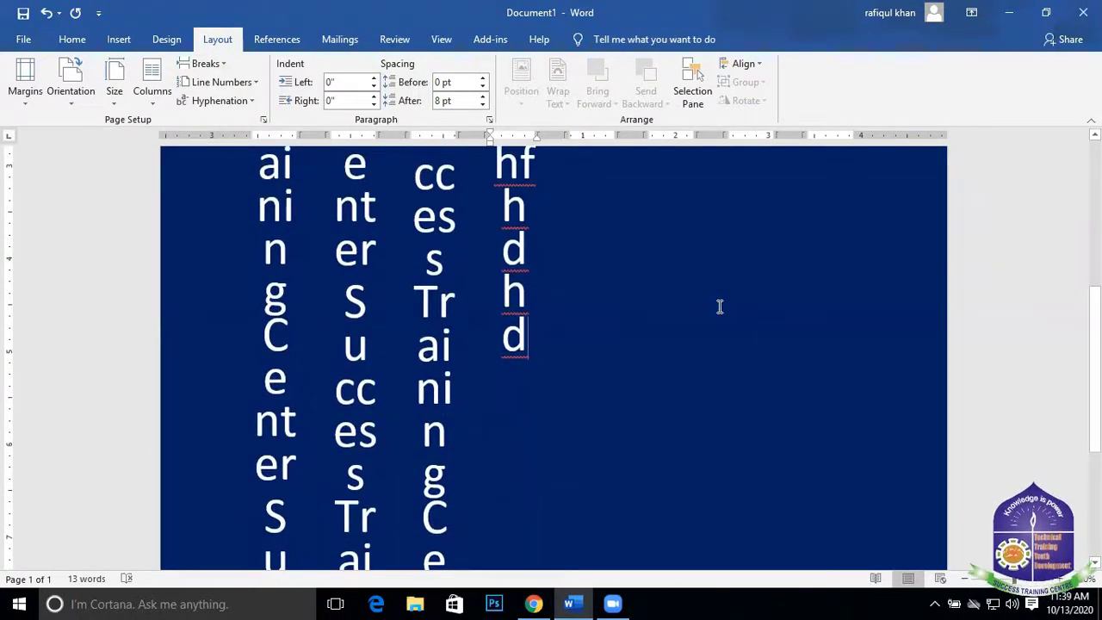
pyautogui.press('Return')
pyautogui.press('Return')
pyautogui.press('Return')
pyautogui.press('Return')
pyautogui.press('Return')
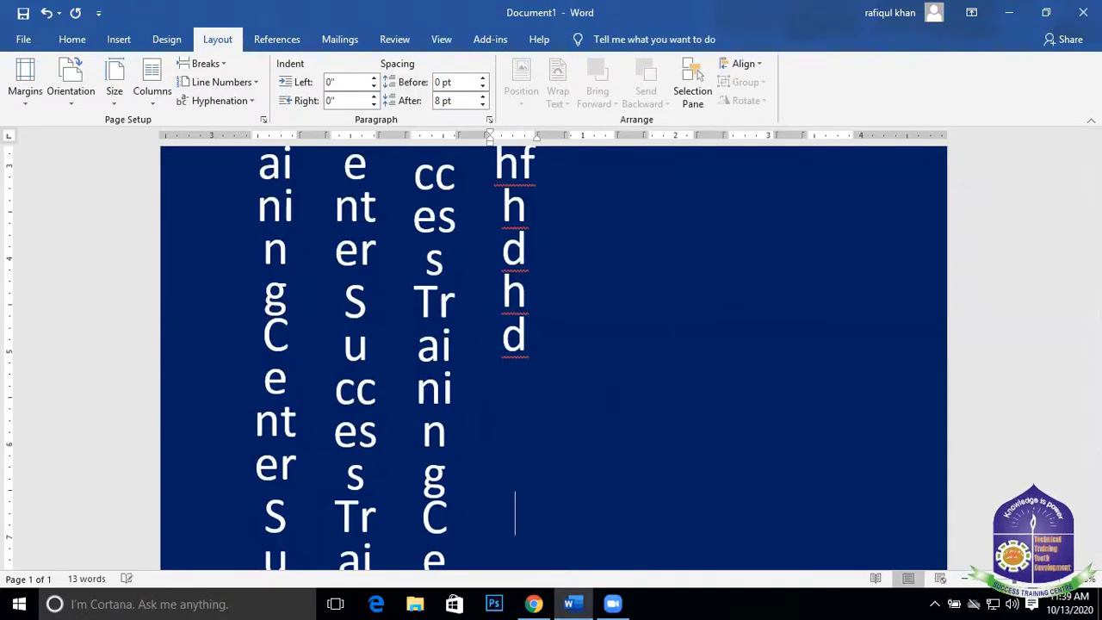
pyautogui.press('Return')
pyautogui.press('Return')
pyautogui.press('Return')
pyautogui.press('Return')
pyautogui.press('Return')
pyautogui.press('Return')
pyautogui.press('Return')
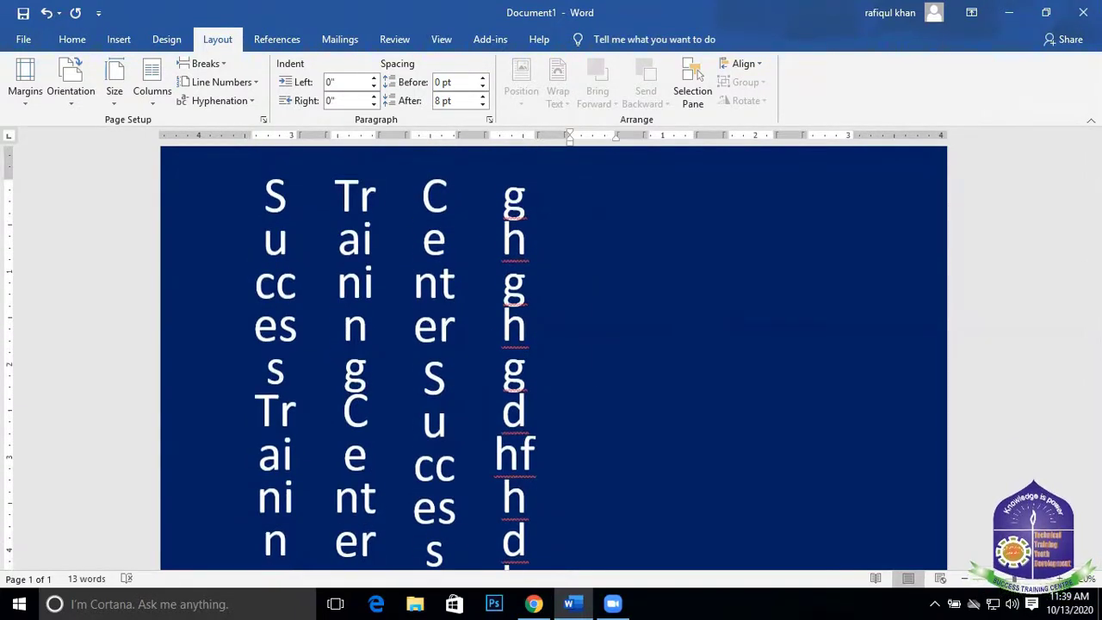
pyautogui.press('Return')
pyautogui.press('Return')
pyautogui.press('Return')
pyautogui.press('Return')
pyautogui.press('Return')
pyautogui.press('Return')
pyautogui.press('Return')
pyautogui.press('Return')
pyautogui.press('Return')
pyautogui.press('Return')
pyautogui.press('Return')
pyautogui.press('Return')
pyautogui.press('Return')
pyautogui.press('Return')
pyautogui.press('Return')
pyautogui.press('Return')
pyautogui.press('Return')
pyautogui.press('Return')
pyautogui.press('Return')
pyautogui.press('Return')
pyautogui.press('Return')
pyautogui.press('Return')
pyautogui.press('Return')
pyautogui.press('Return')
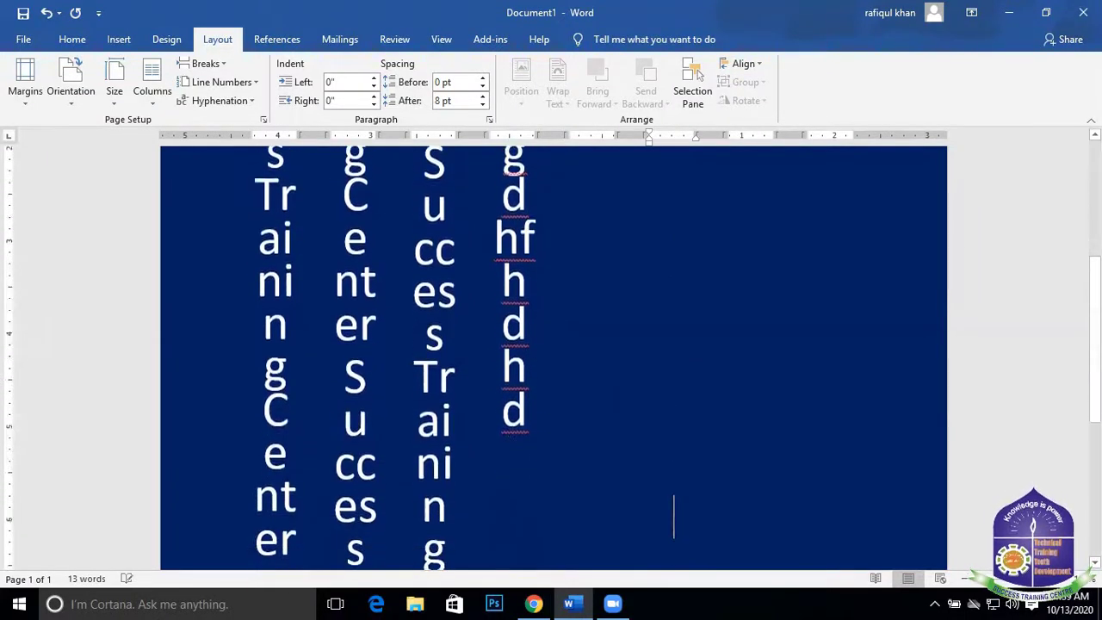
# Place the cursor at the start of the empty sixth column and look over the columns along the page's full length
pyautogui.scroll(4, 608, 356)
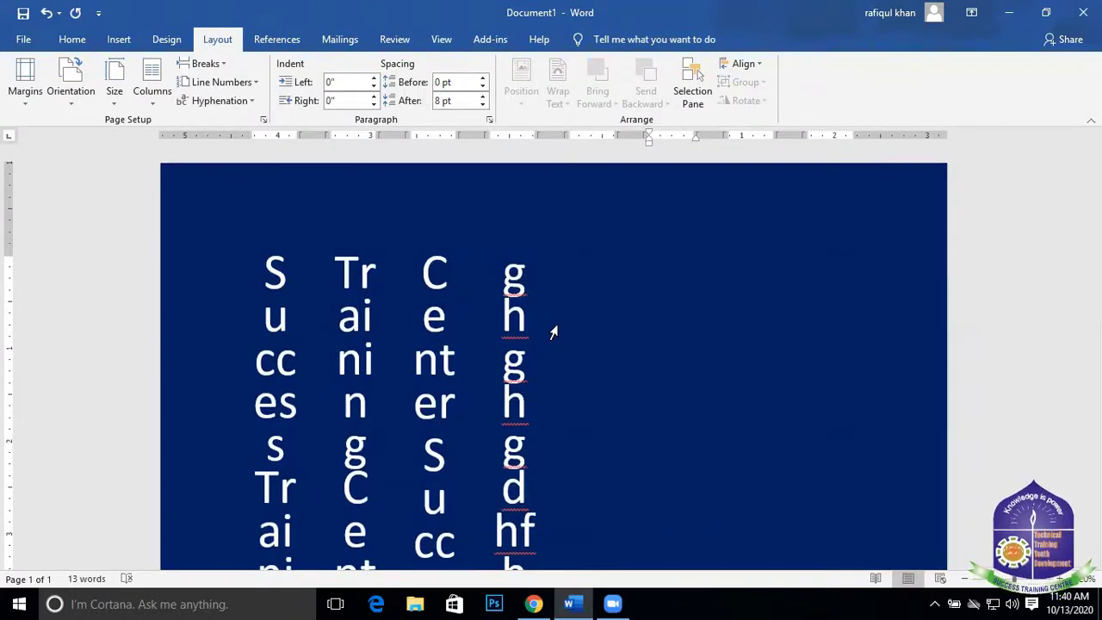
pyautogui.scroll(-1, 606, 239)
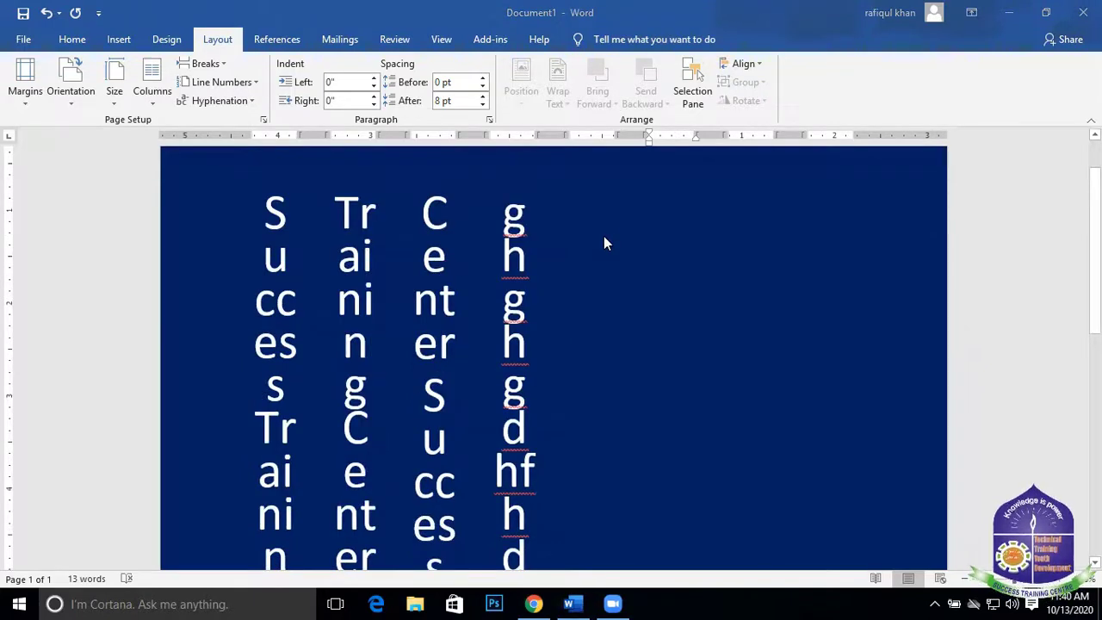
pyautogui.scroll(-9, 594, 250)
pyautogui.scroll(8, 484, 325)
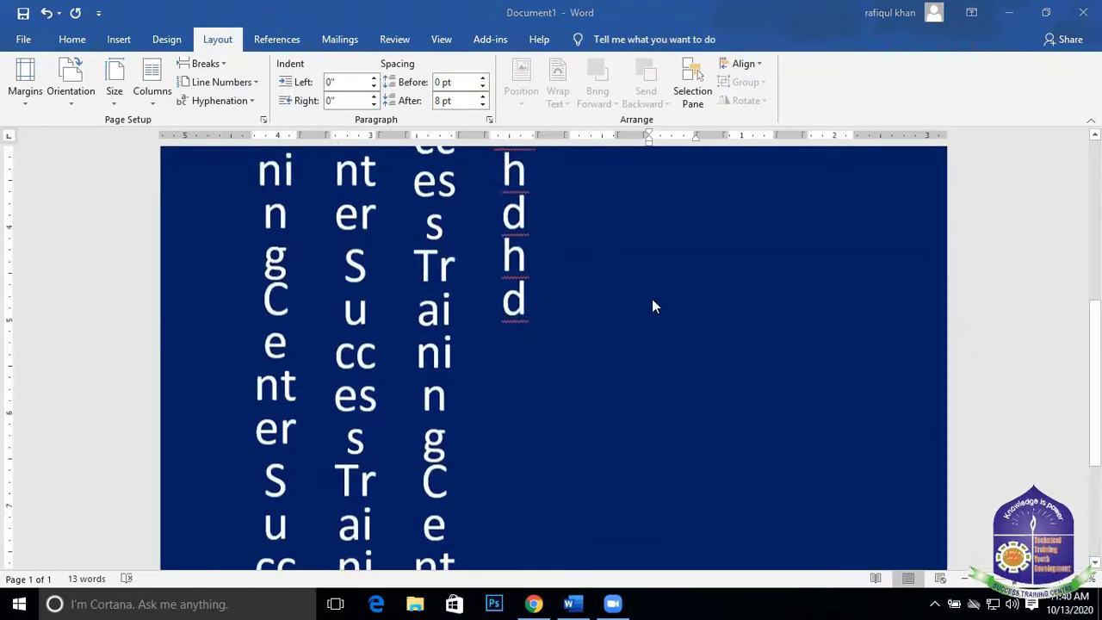
pyautogui.scroll(3, 516, 288)
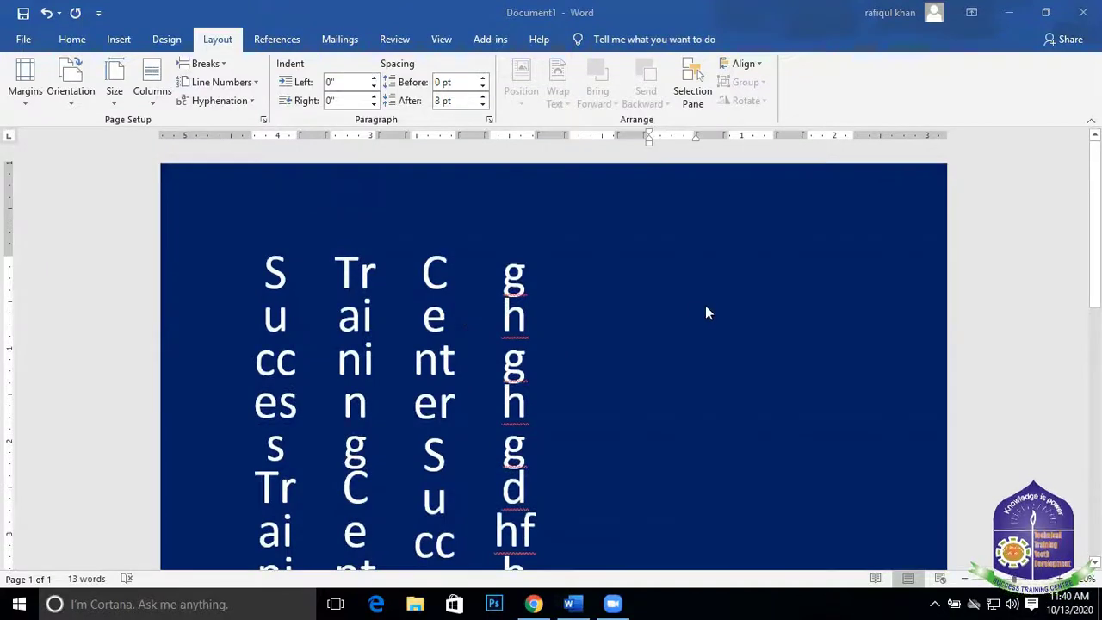
pyautogui.click(650, 249)
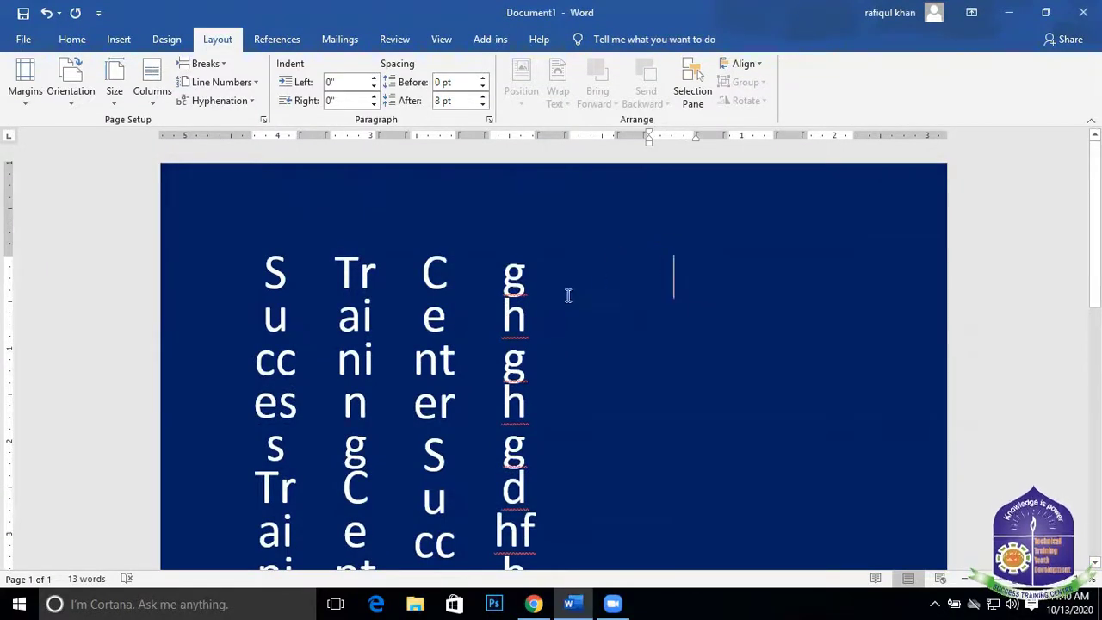
pyautogui.scroll(-2, 654, 305)
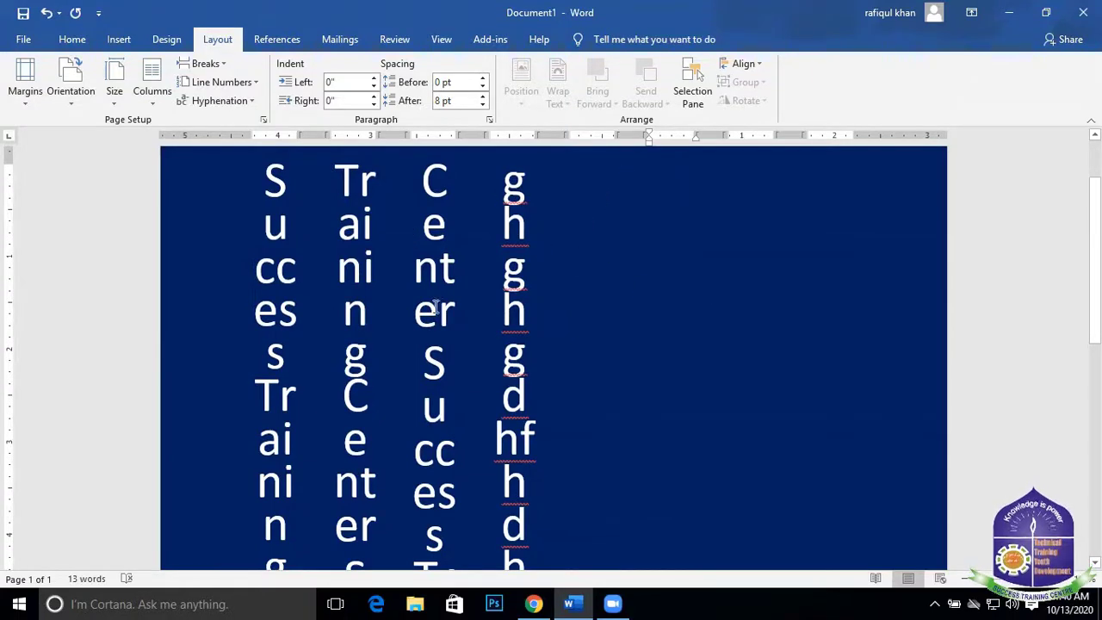
pyautogui.scroll(-2, 435, 307)
pyautogui.scroll(3, 436, 307)
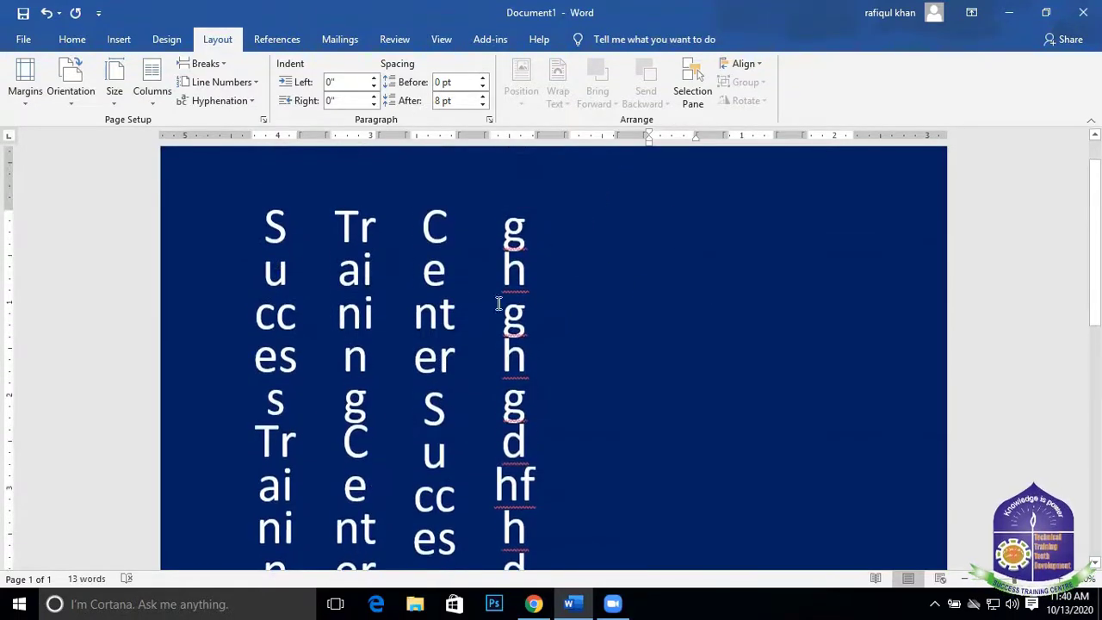
pyautogui.scroll(-4, 520, 230)
pyautogui.scroll(4, 422, 247)
pyautogui.scroll(-3, 433, 253)
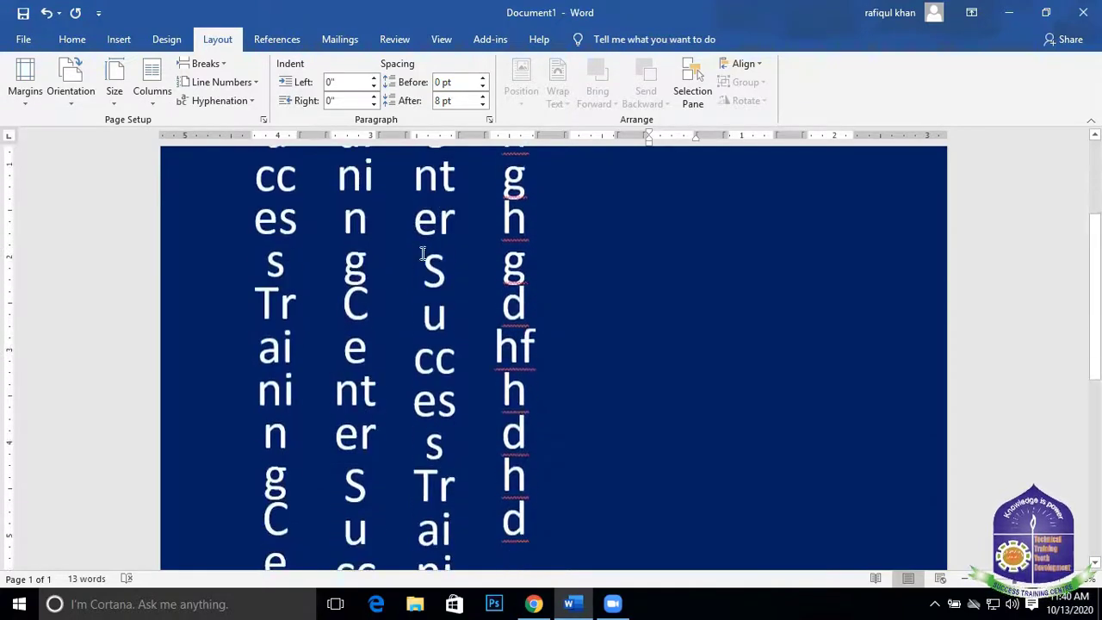
# Select the whole document to check how far its columns extend, clear the selection, and review the page again
pyautogui.hotkey('ctrl', 'a')
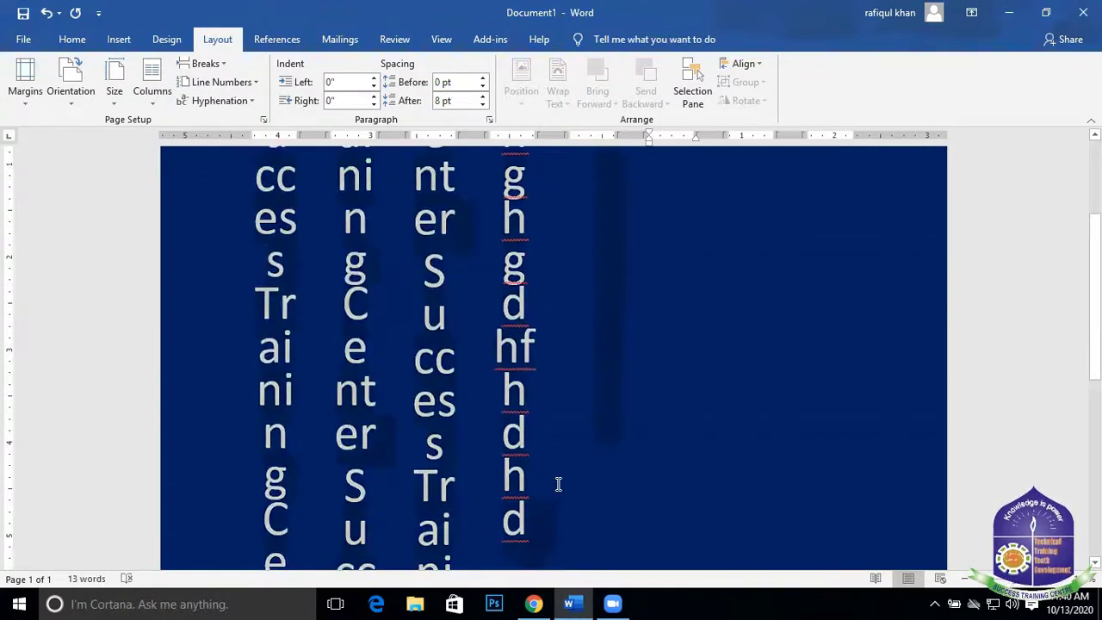
pyautogui.scroll(-10, 369, 386)
pyautogui.click(704, 236)
pyautogui.scroll(5, 571, 293)
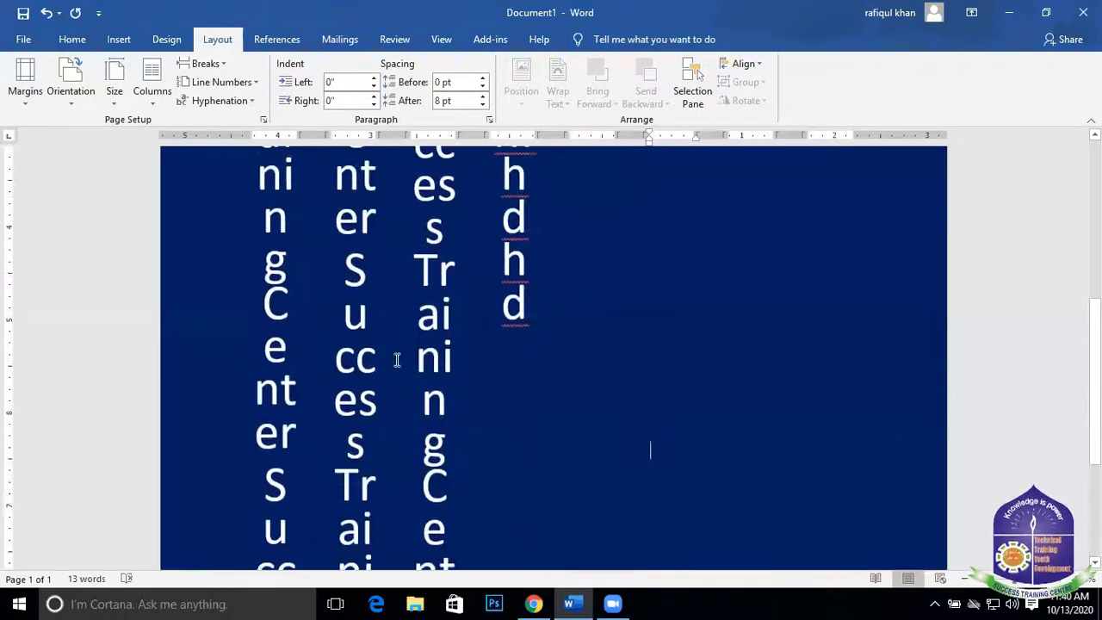
pyautogui.scroll(-4, 661, 335)
pyautogui.scroll(6, 662, 334)
pyautogui.scroll(7, 663, 334)
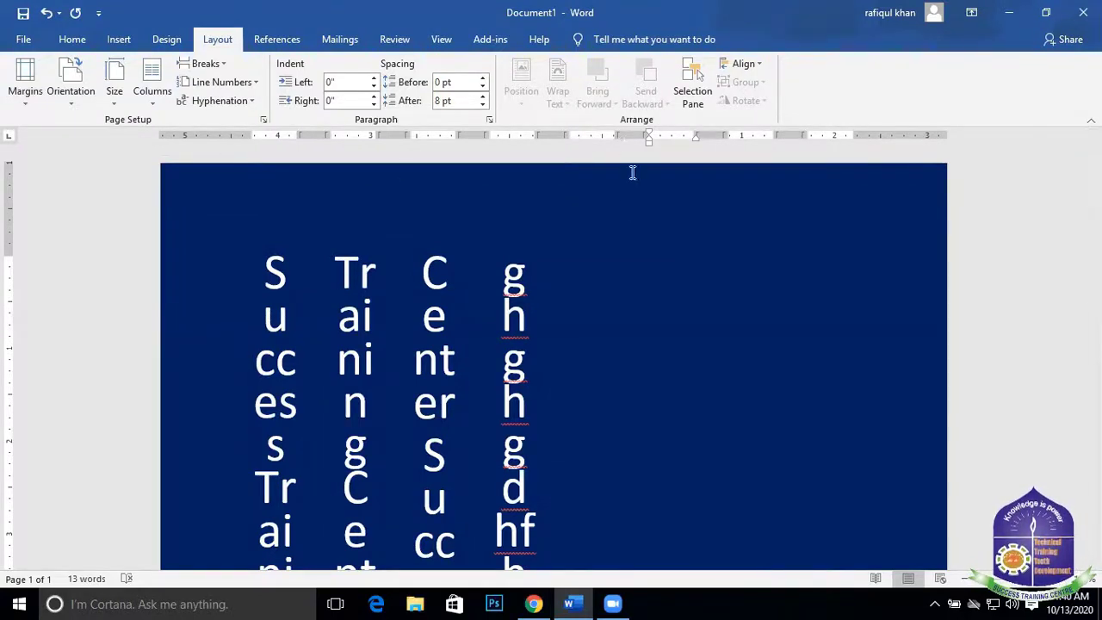
pyautogui.scroll(-2, 561, 284)
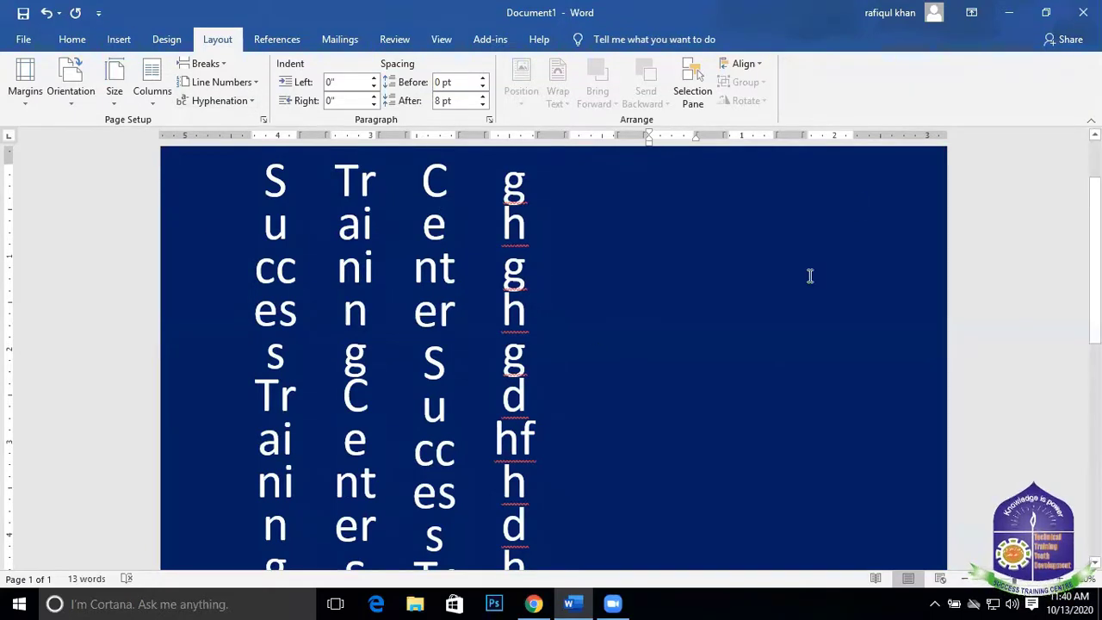
pyautogui.scroll(-1, 618, 513)
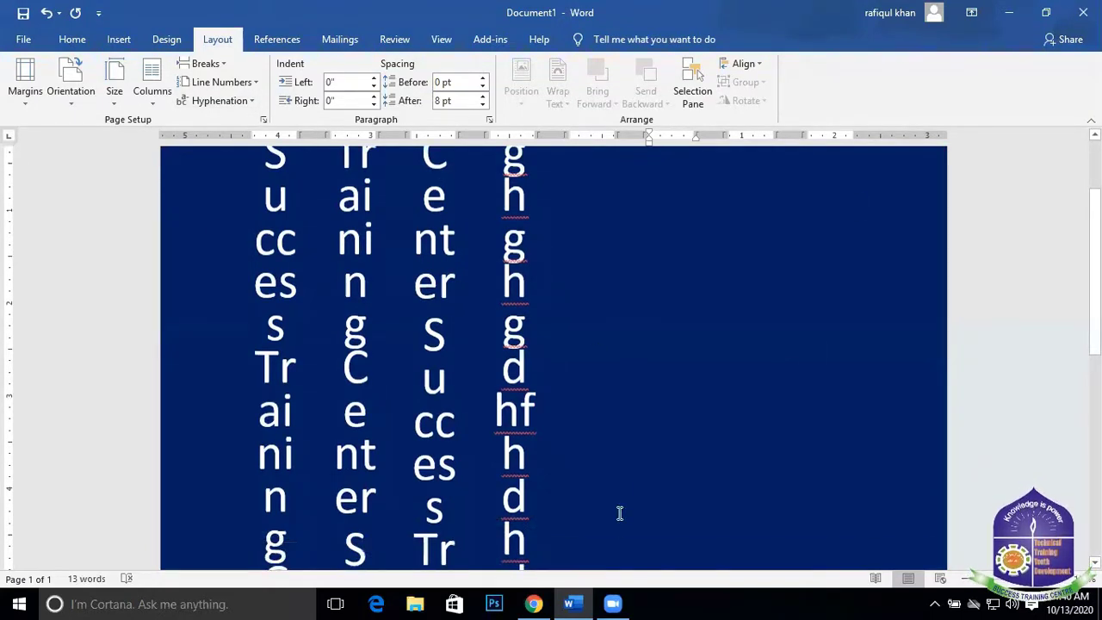
pyautogui.scroll(3, 275, 164)
pyautogui.scroll(-3, 293, 172)
pyautogui.scroll(-4, 646, 243)
pyautogui.scroll(4, 316, 215)
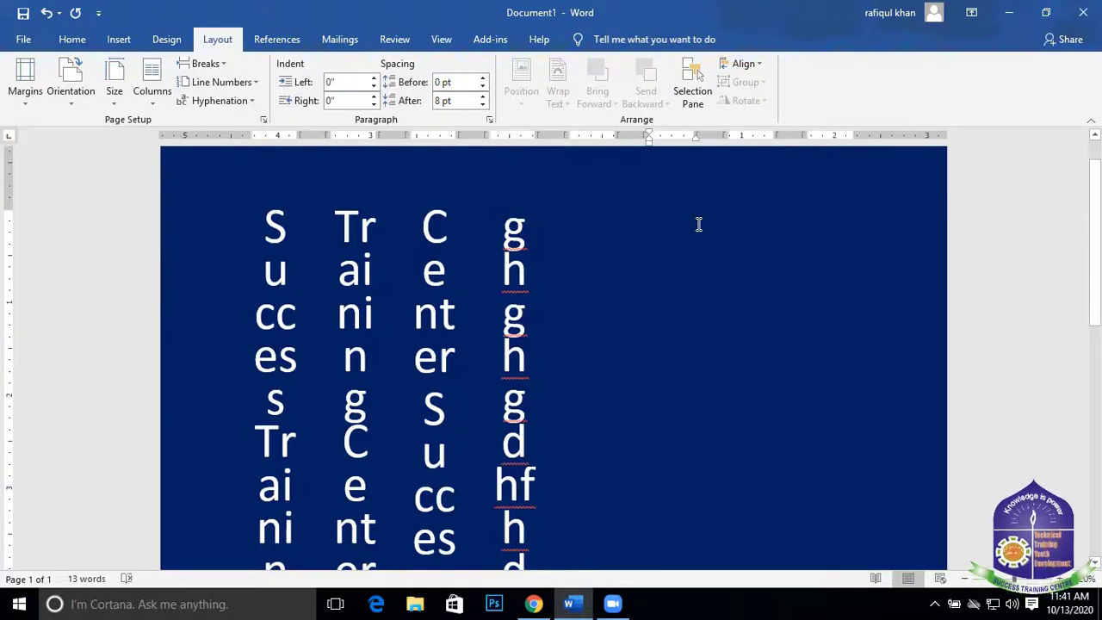
# Create a new blank document, look over its empty page, and close it
pyautogui.hotkey('ctrl', 'n')
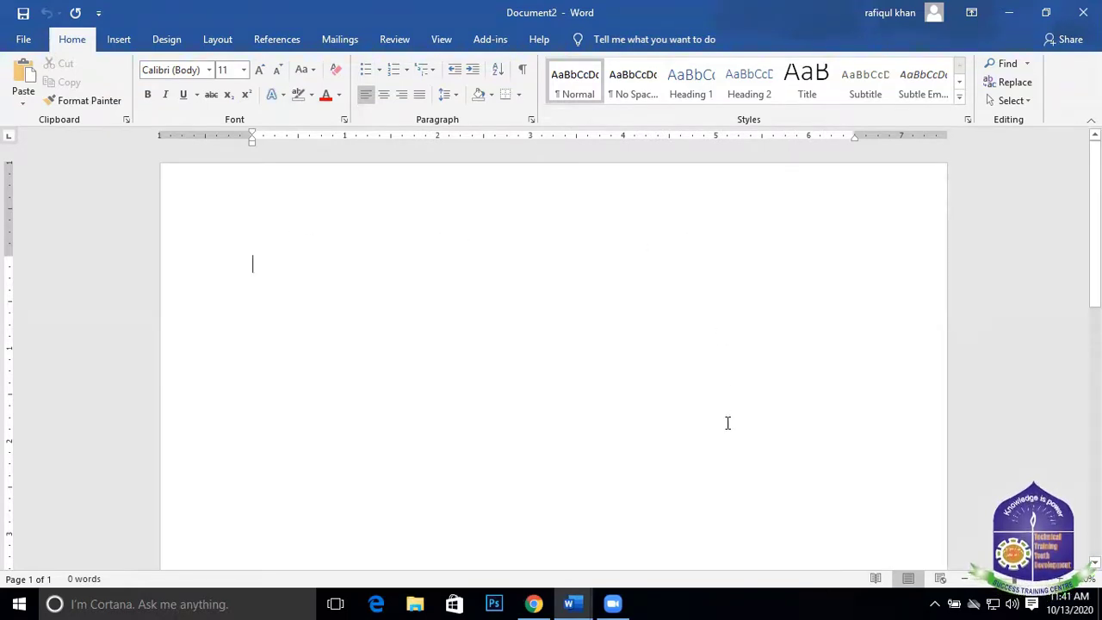
pyautogui.scroll(-5, 559, 310)
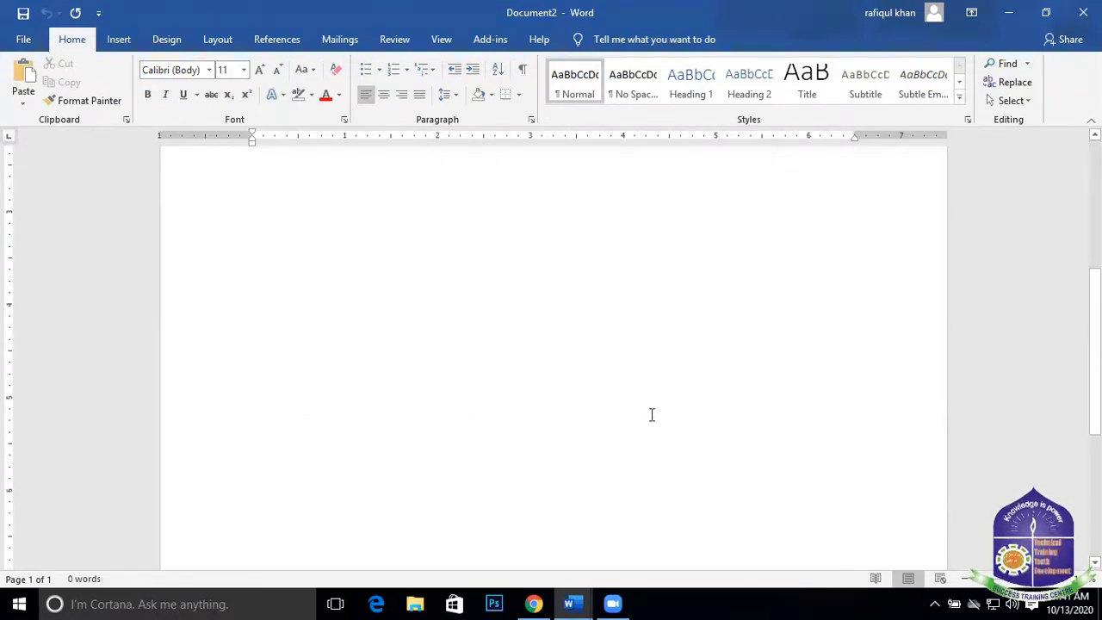
pyautogui.scroll(5, 765, 406)
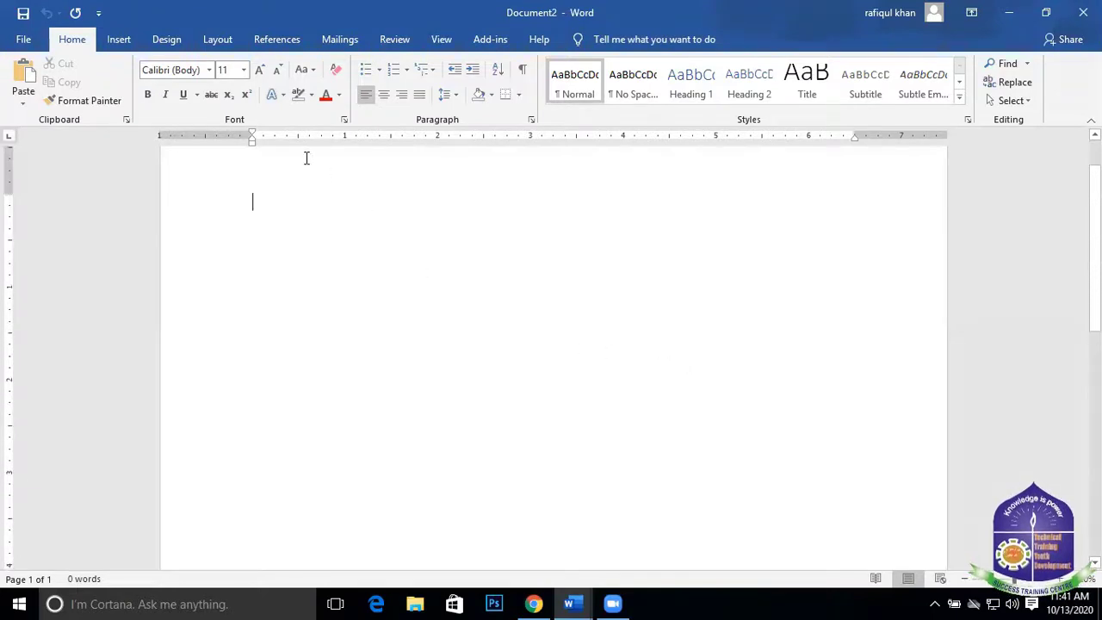
pyautogui.scroll(-5, 531, 319)
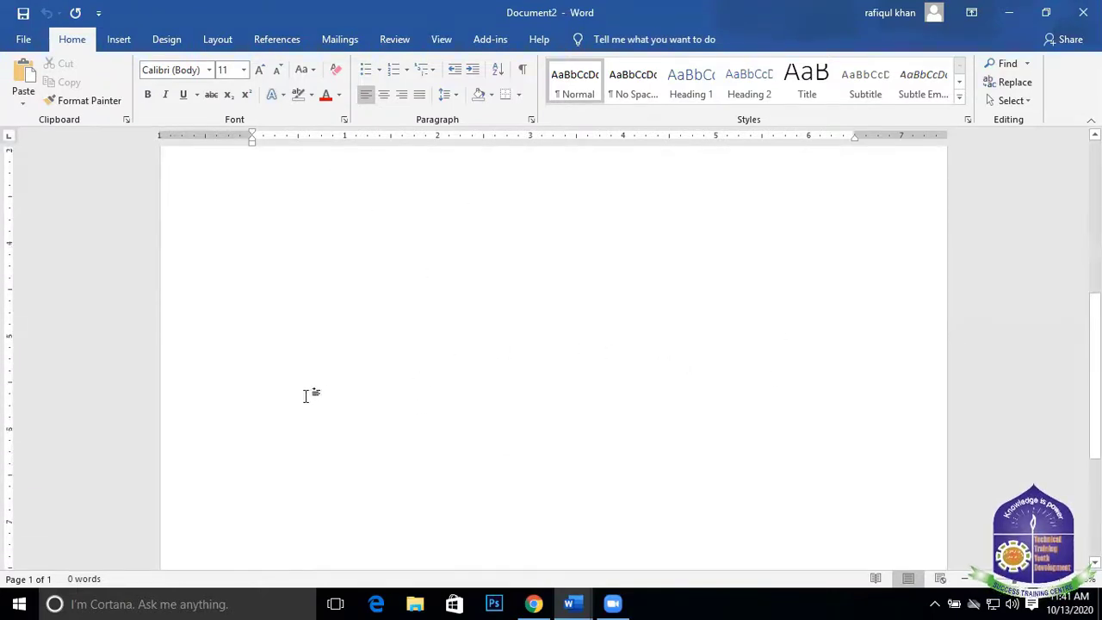
pyautogui.scroll(5, 694, 354)
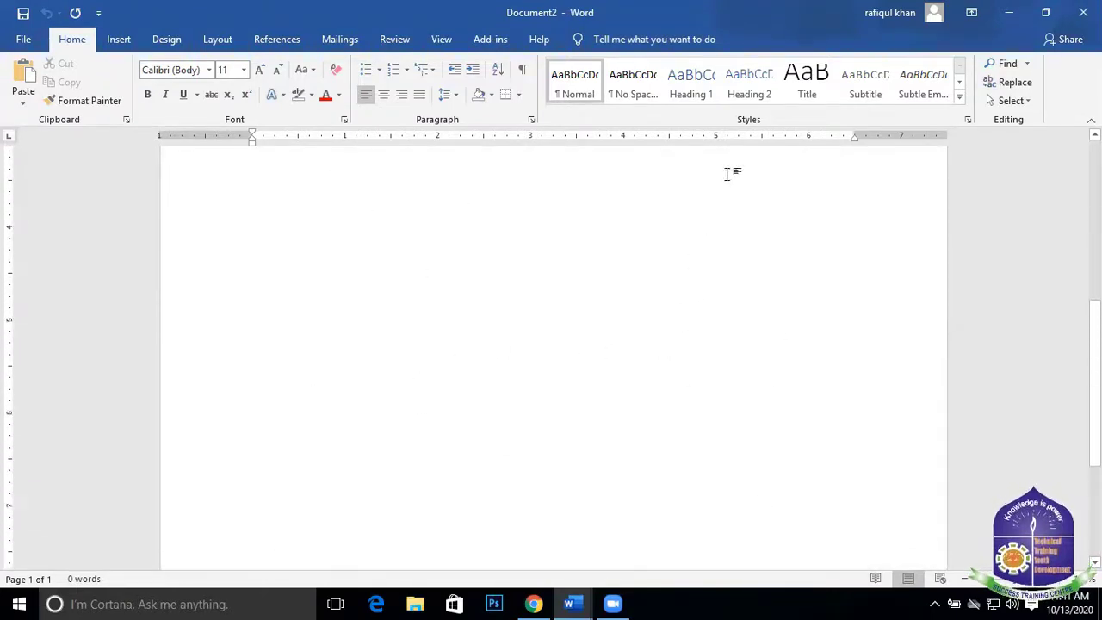
pyautogui.click(1082, 12)
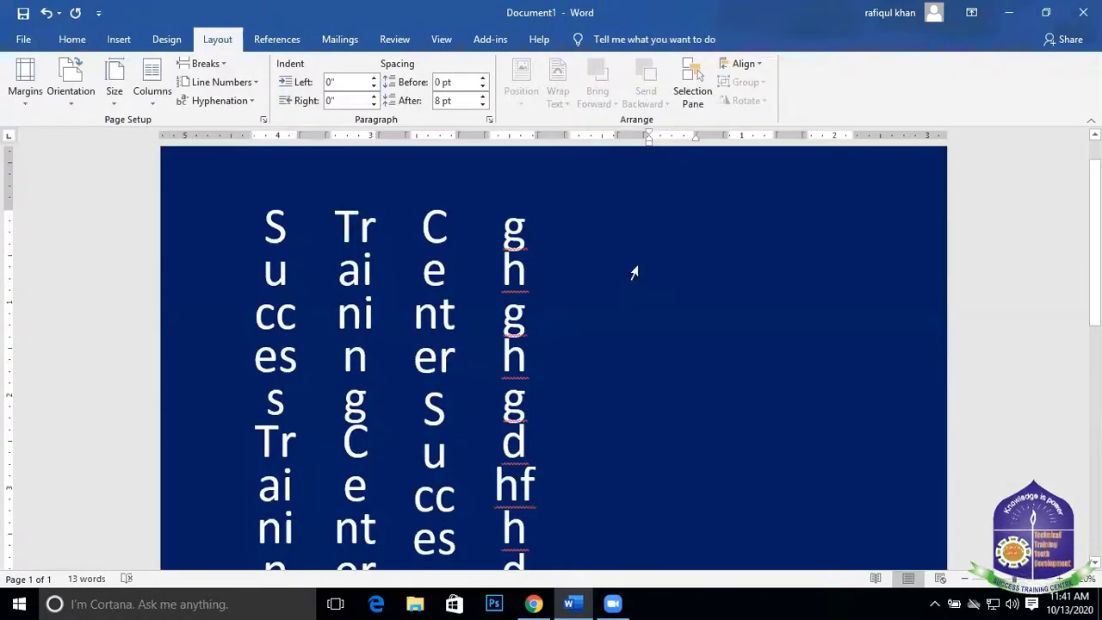
# Insert an Austin Quote text box into the multi-column page
pyautogui.scroll(-5, 543, 239)
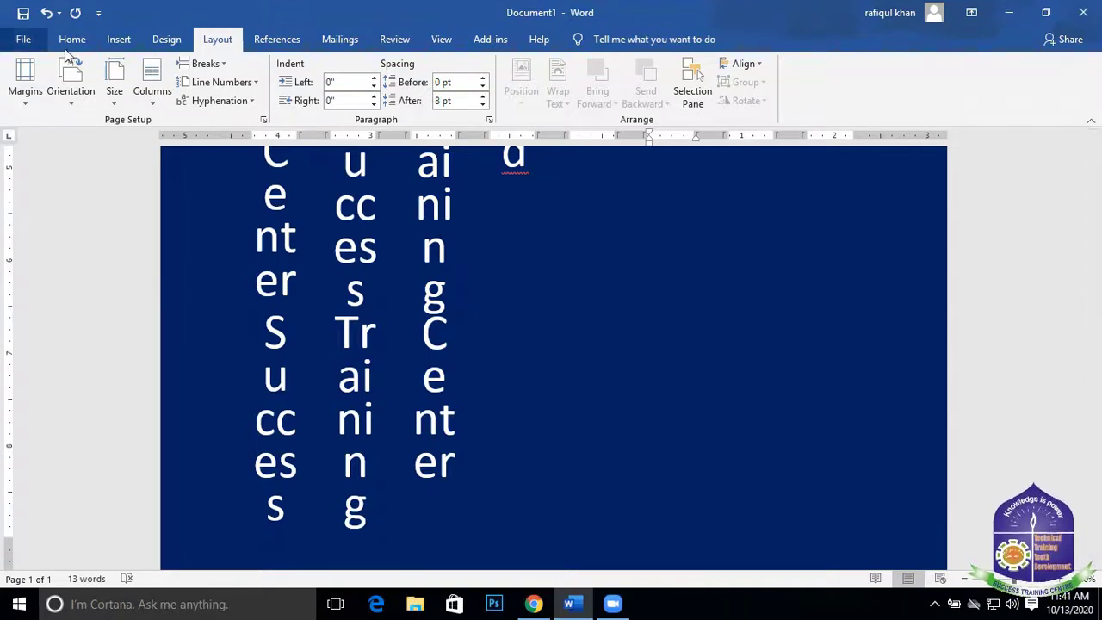
pyautogui.click(120, 41)
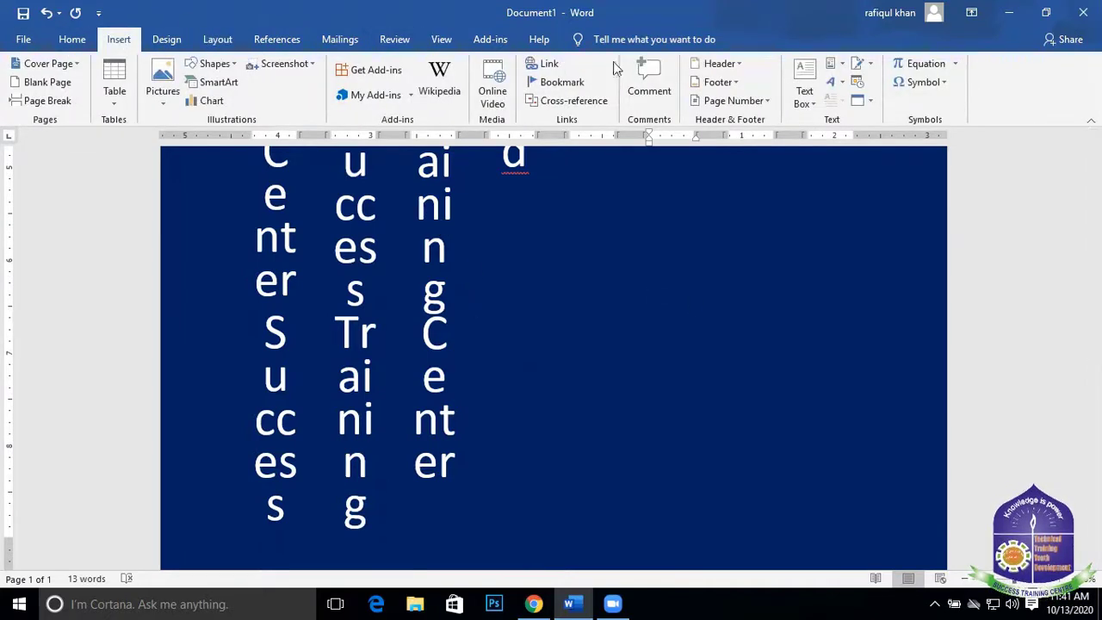
pyautogui.click(812, 102)
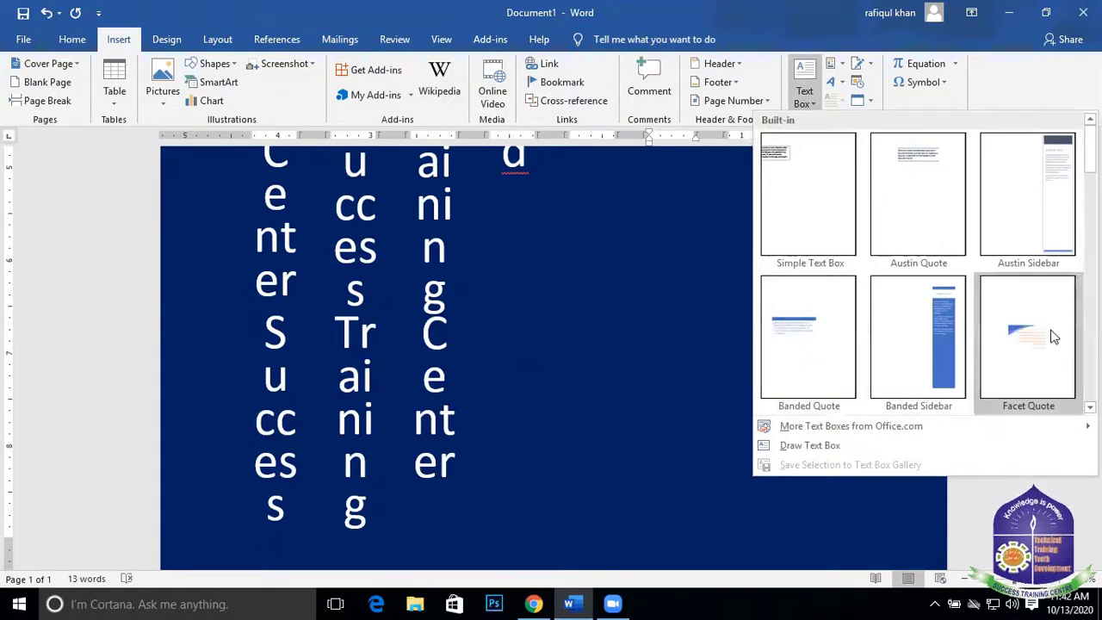
pyautogui.click(910, 196)
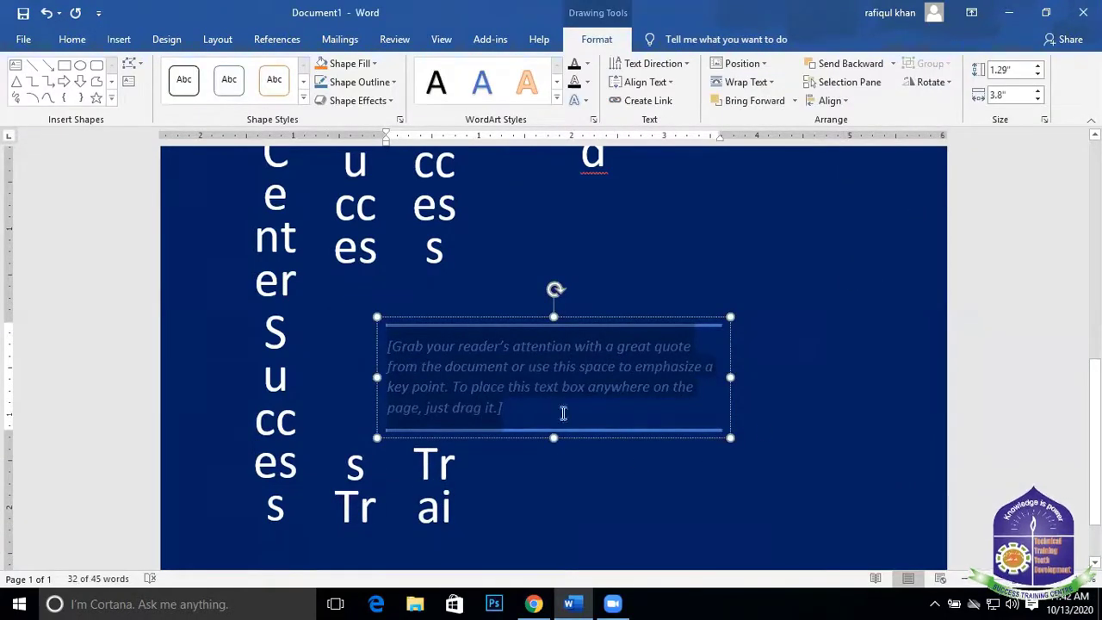
# Enlarge the quote text box to 7.5" wide and 3.98" high so it spans the page below the columns
pyautogui.moveTo(562, 317); pyautogui.dragTo(559, 492)
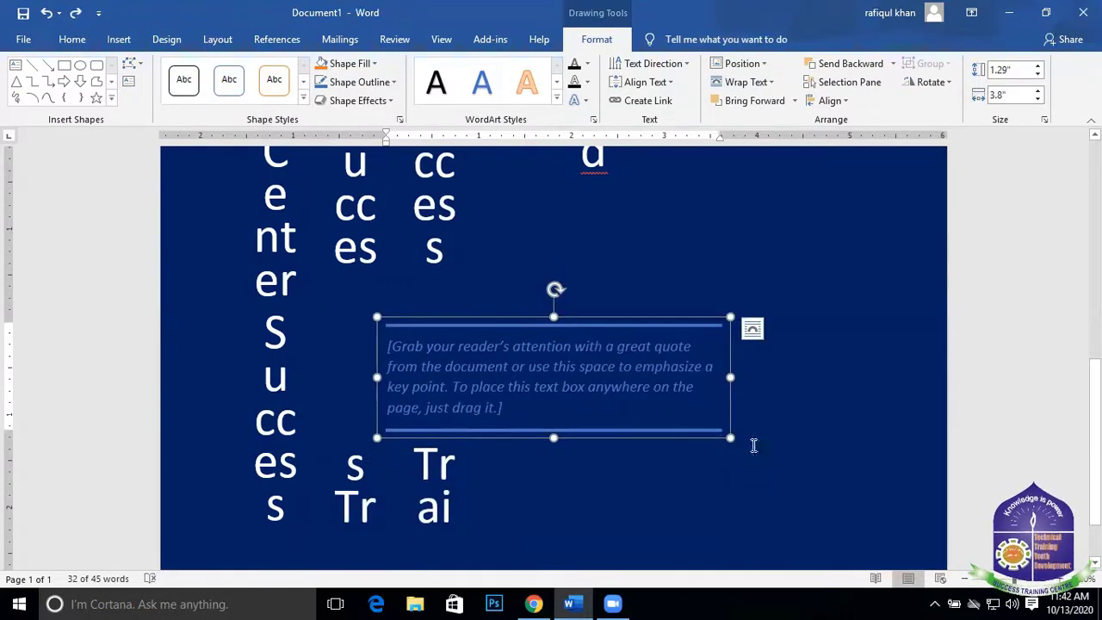
pyautogui.moveTo(730, 437); pyautogui.dragTo(898, 505)
pyautogui.moveTo(376, 410); pyautogui.dragTo(202, 435)
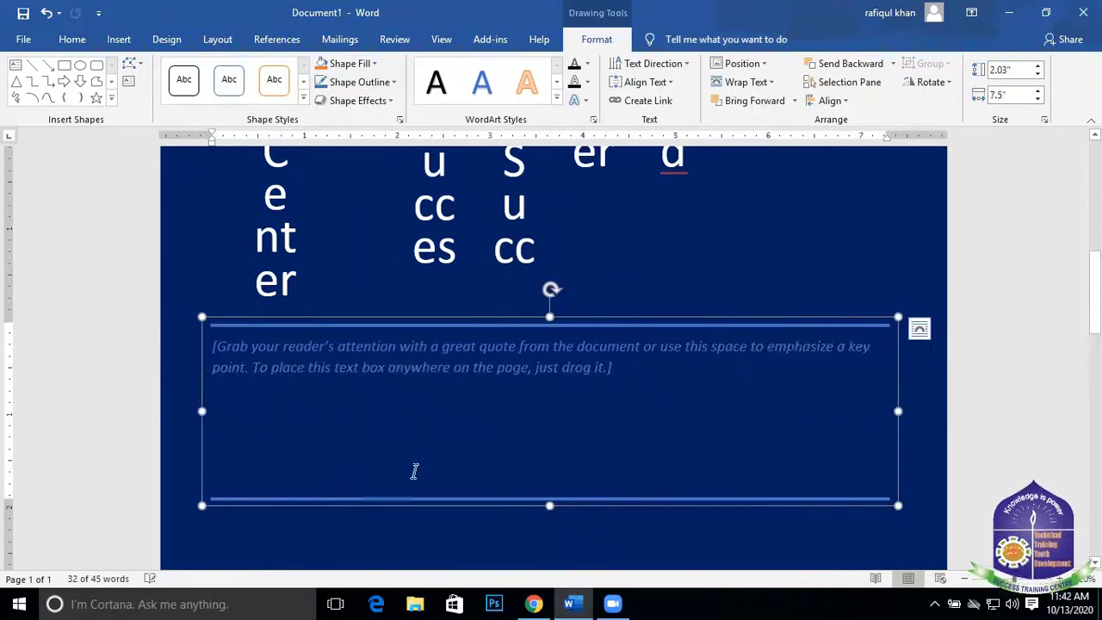
pyautogui.moveTo(550, 506); pyautogui.dragTo(576, 599)
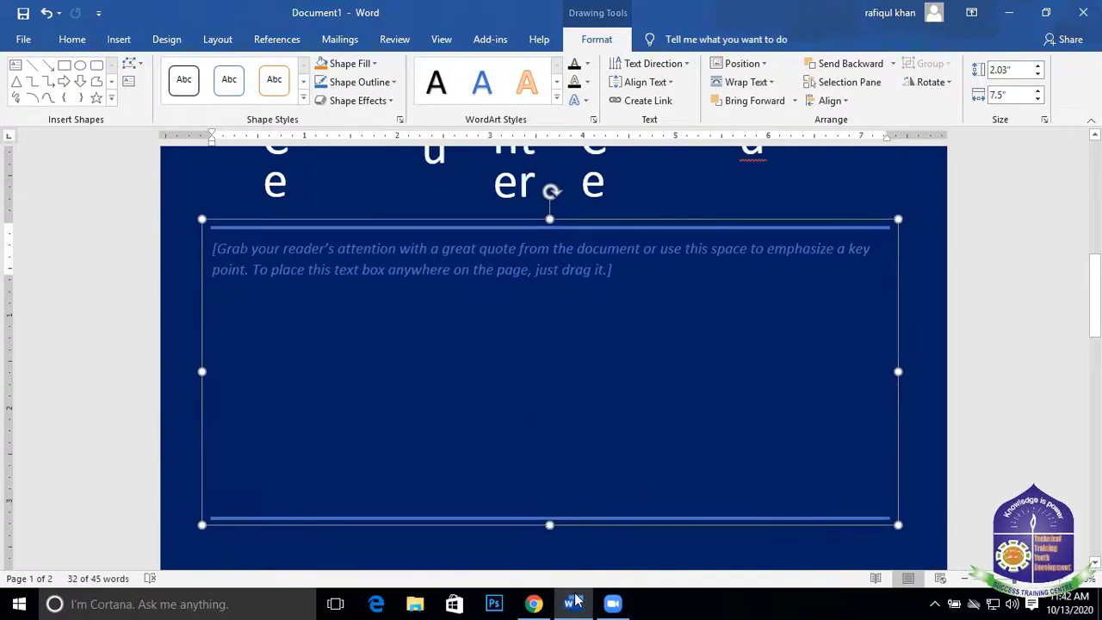
pyautogui.scroll(-3, 551, 393)
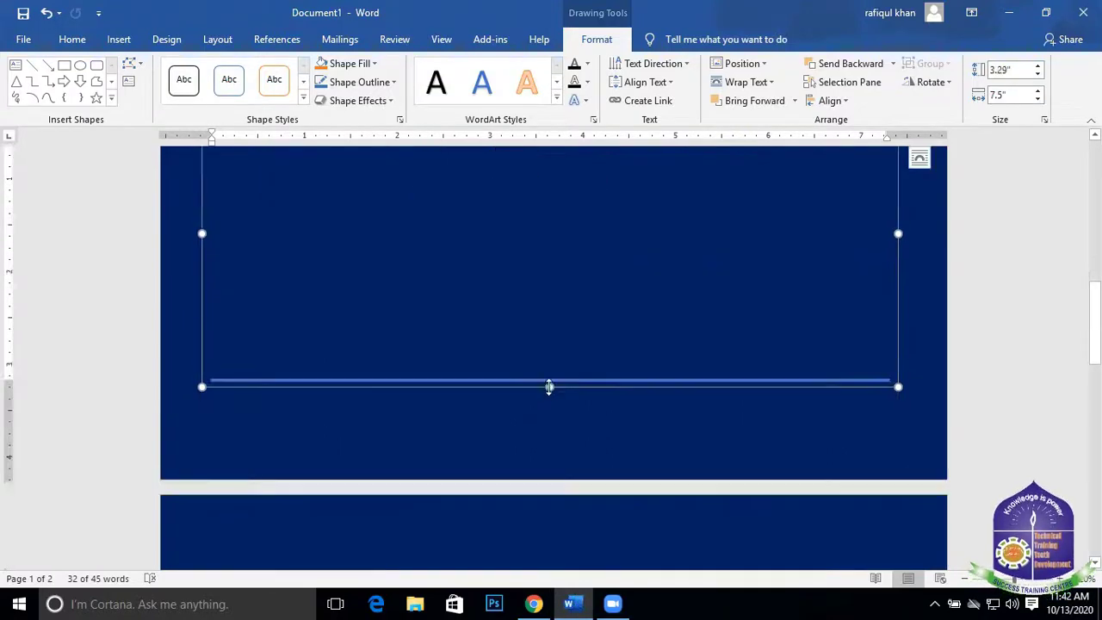
pyautogui.scroll(7, 757, 362)
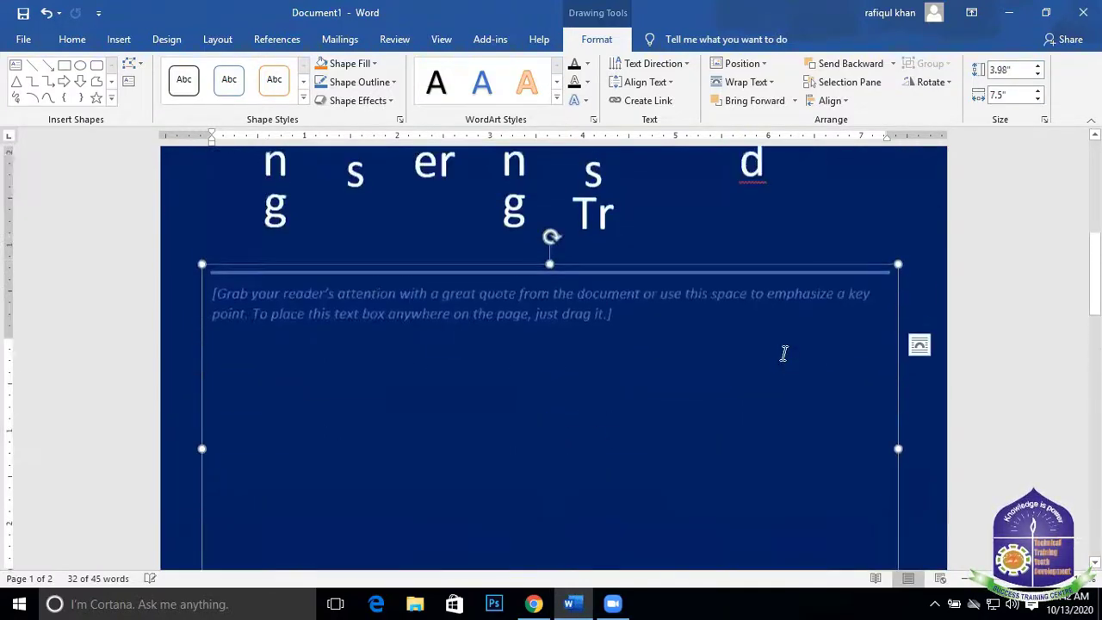
# Replace the quote text box's placeholder with a line of random filler letters broken into several words
pyautogui.scroll(-2, 746, 349)
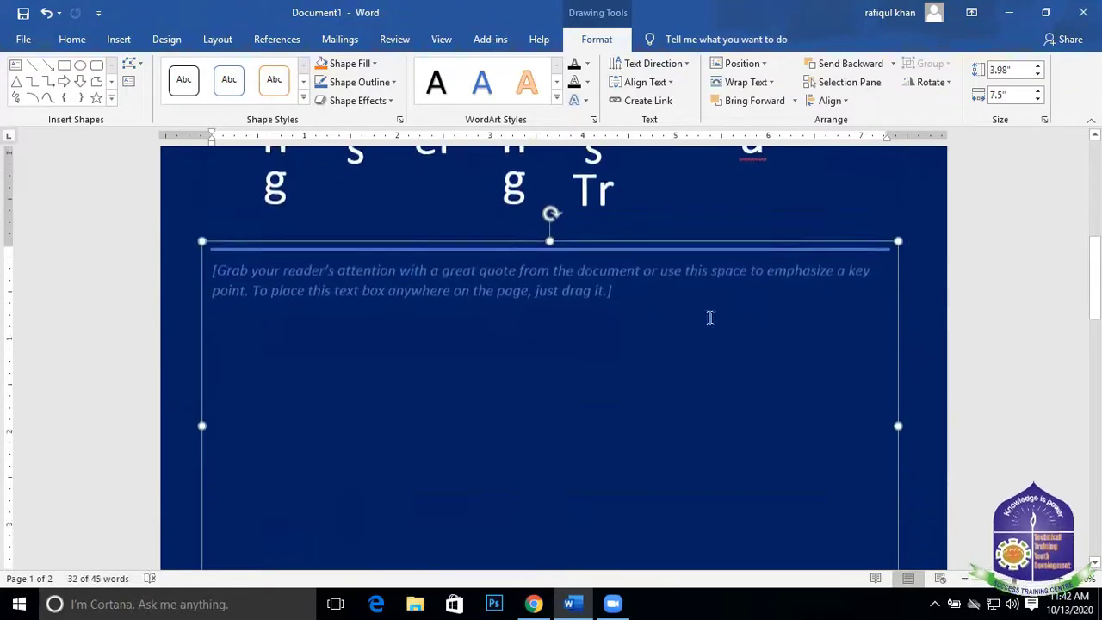
pyautogui.click(631, 288)
pyautogui.press('Delete')
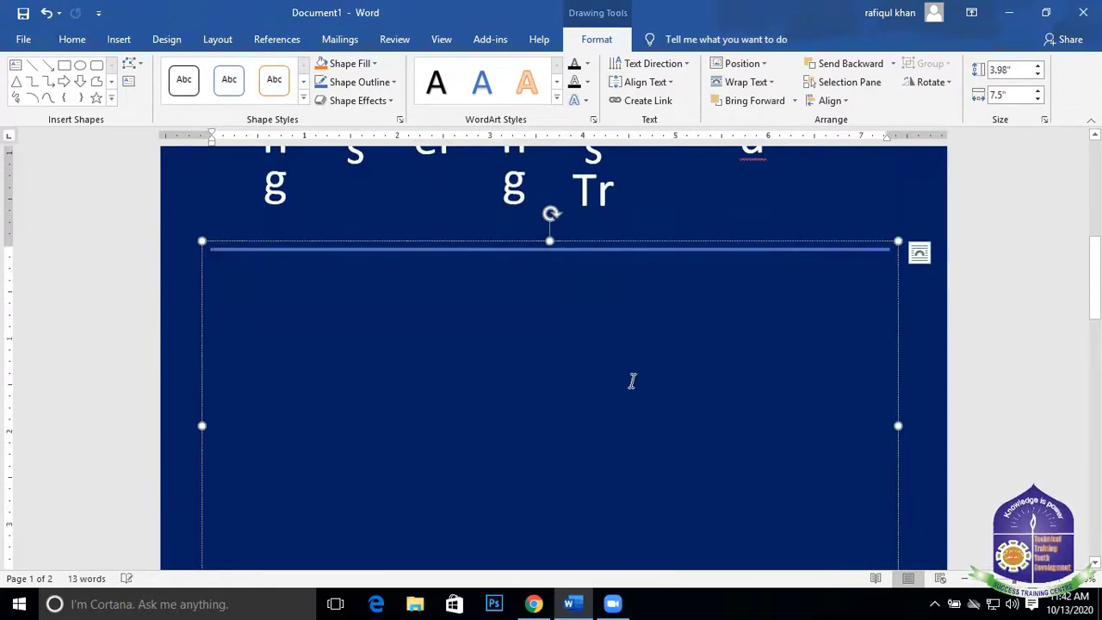
pyautogui.write('fjkhdfghdfghdfgkgj rjkgkdfgjkdfsgdfkgskdjg jfkdfgkdfgghfdgdfjk kdkgfdhgkhdkgjdf hkghsdfjgdjkfs!')
# Review how the columns flow above the text box and place the cursor in the fourth and fifth columns
pyautogui.scroll(1, 644, 393)
pyautogui.scroll(3, 643, 393)
pyautogui.scroll(4, 705, 238)
pyautogui.scroll(1, 726, 250)
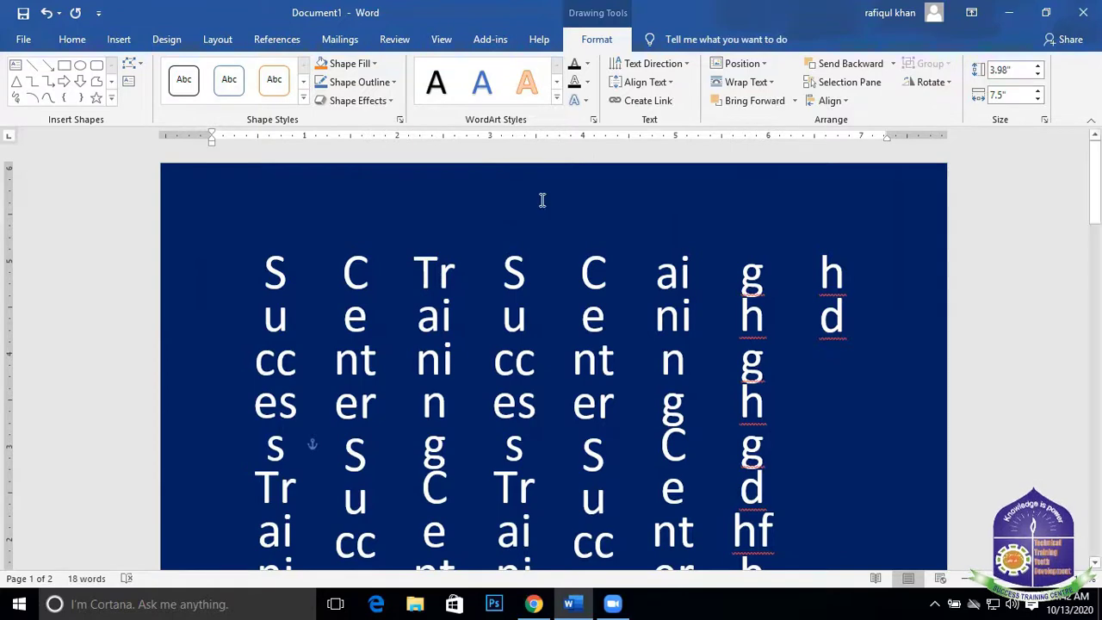
pyautogui.scroll(-3, 538, 204)
pyautogui.scroll(3, 529, 396)
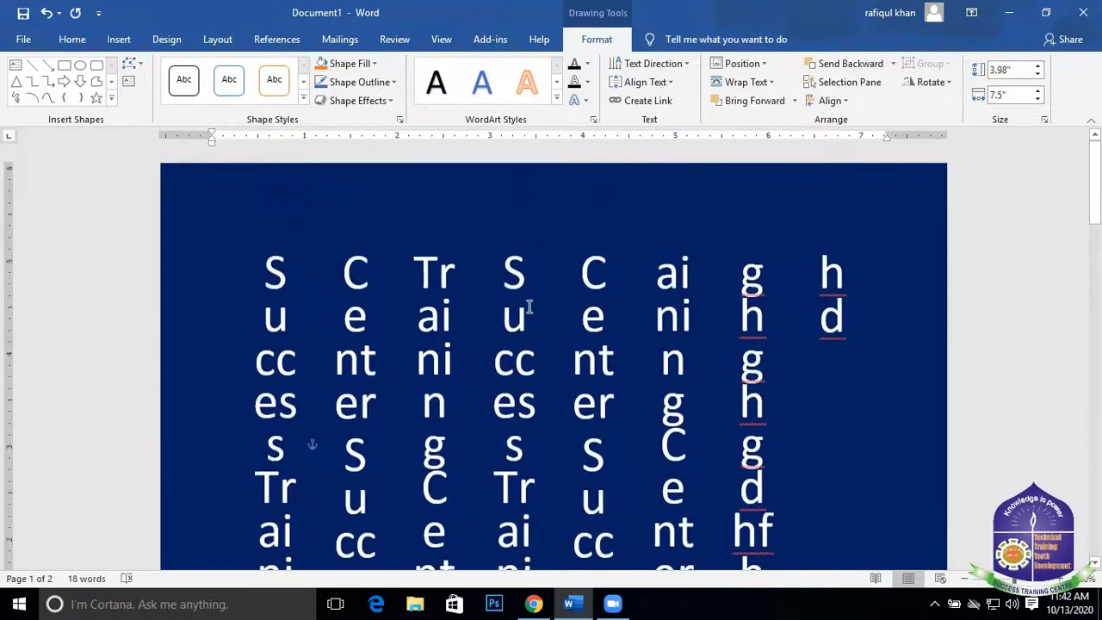
pyautogui.click(529, 307)
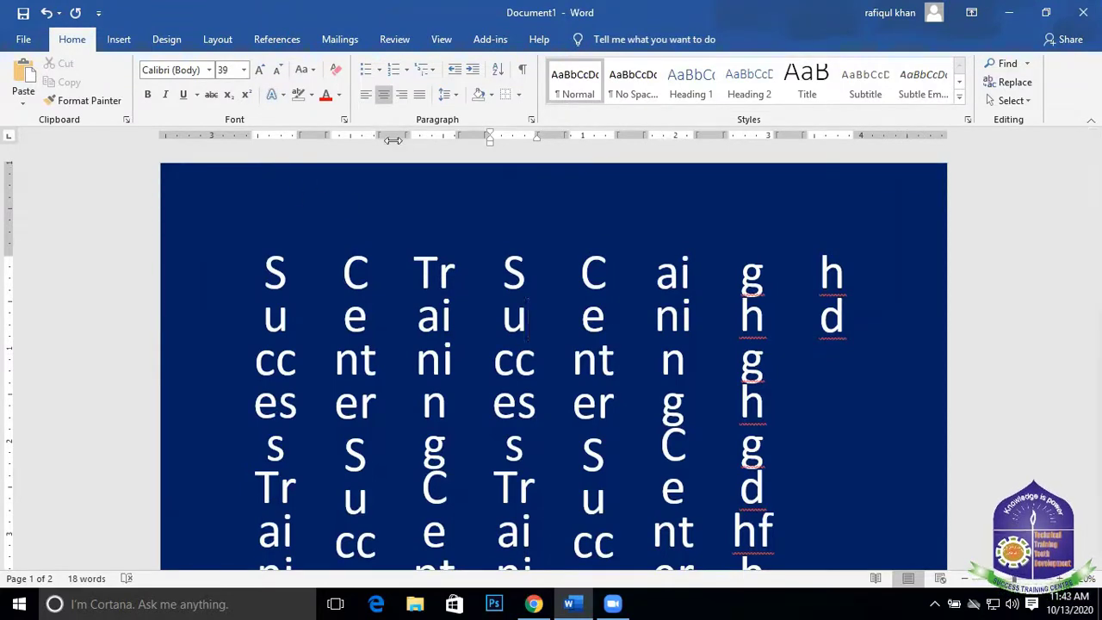
pyautogui.click(654, 275)
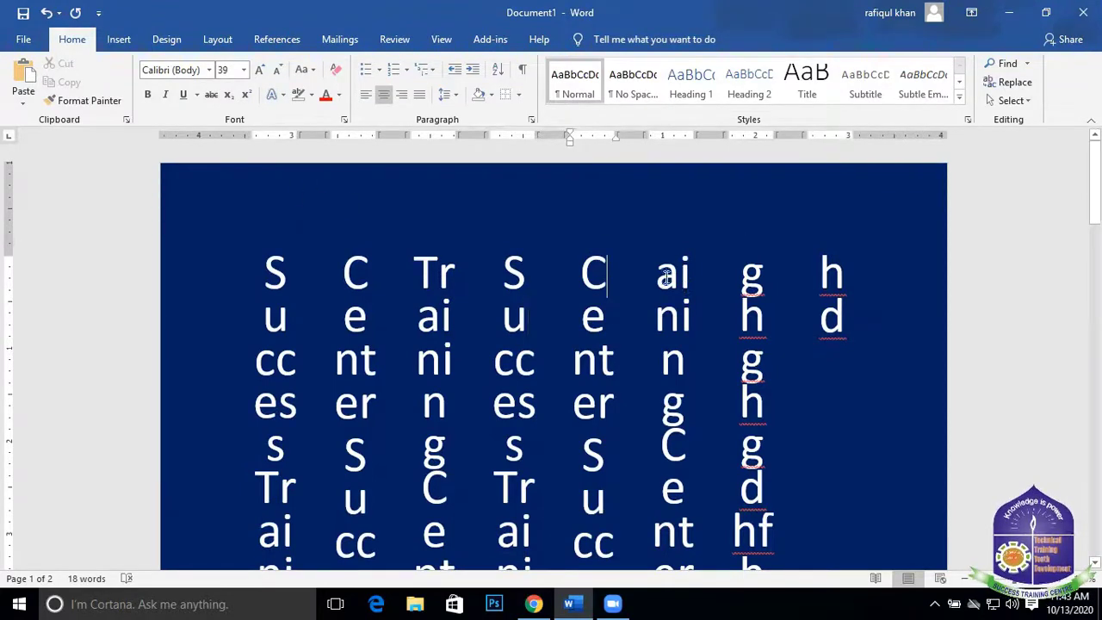
# Continue the quote text box with a second line of random filler words after the end of its first line
pyautogui.scroll(-5, 706, 310)
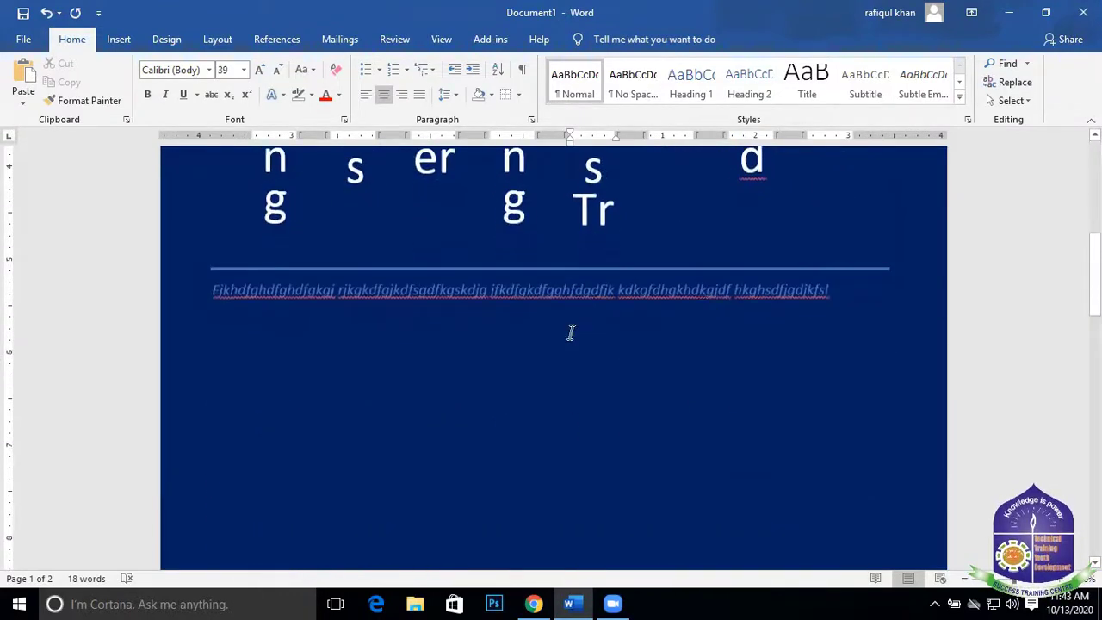
pyautogui.click(570, 332)
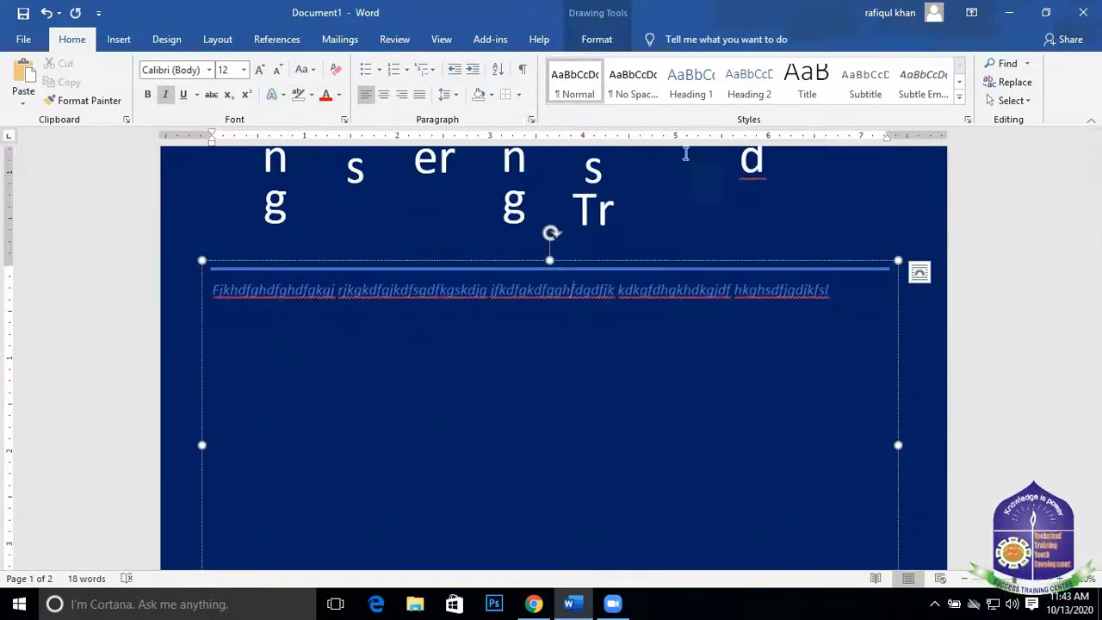
pyautogui.click(849, 305)
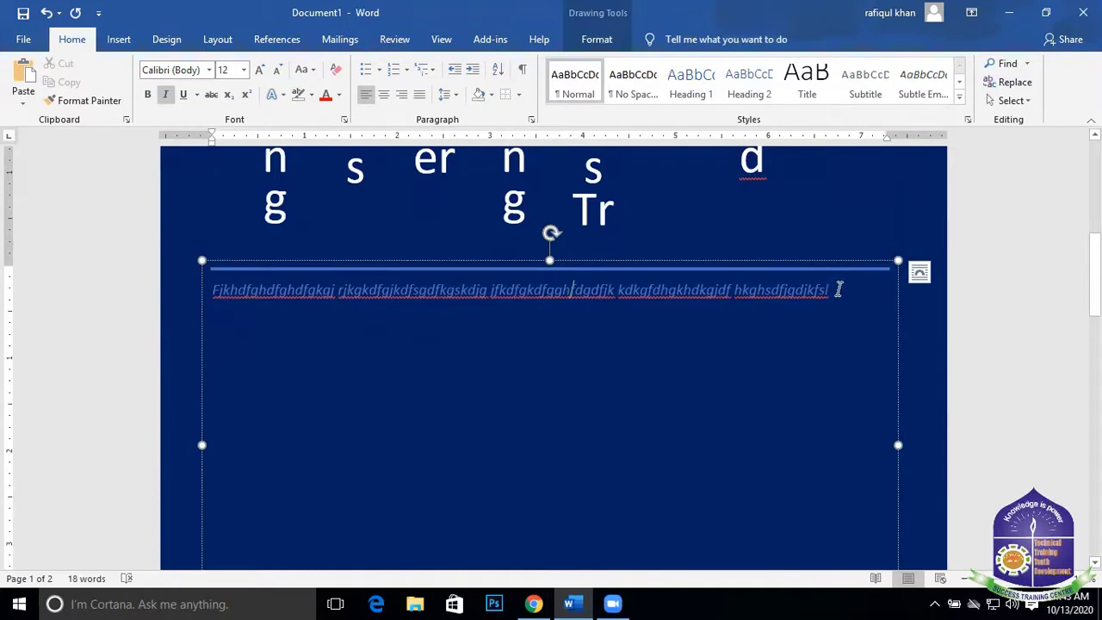
pyautogui.write('jsfksdhfgdjgl kjskhkhjdfghjksdfgka')
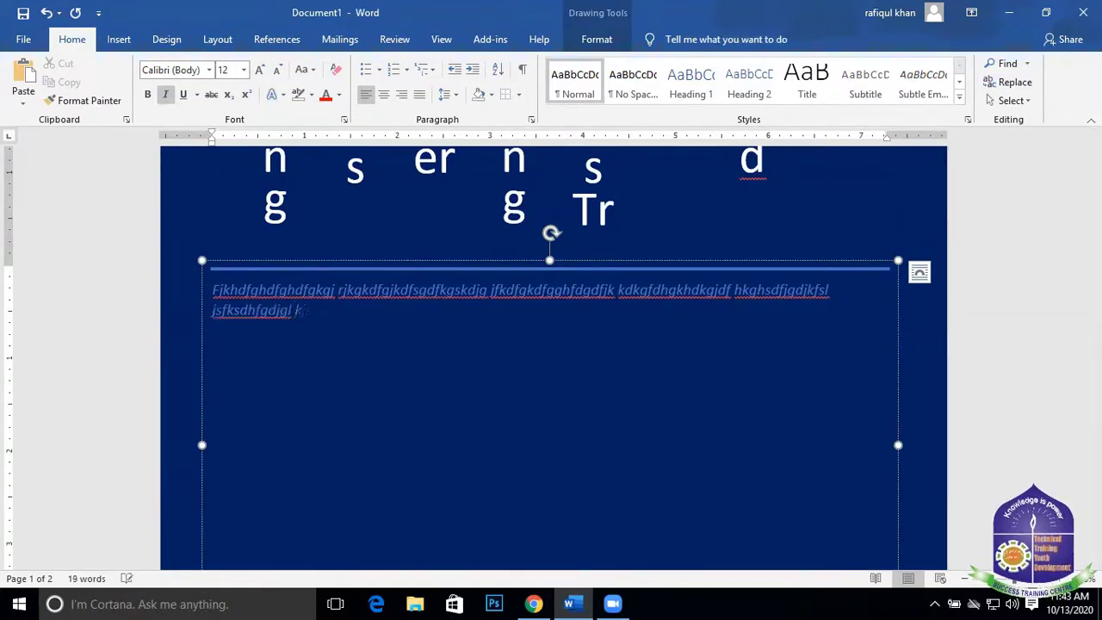
pyautogui.write(' kjh')
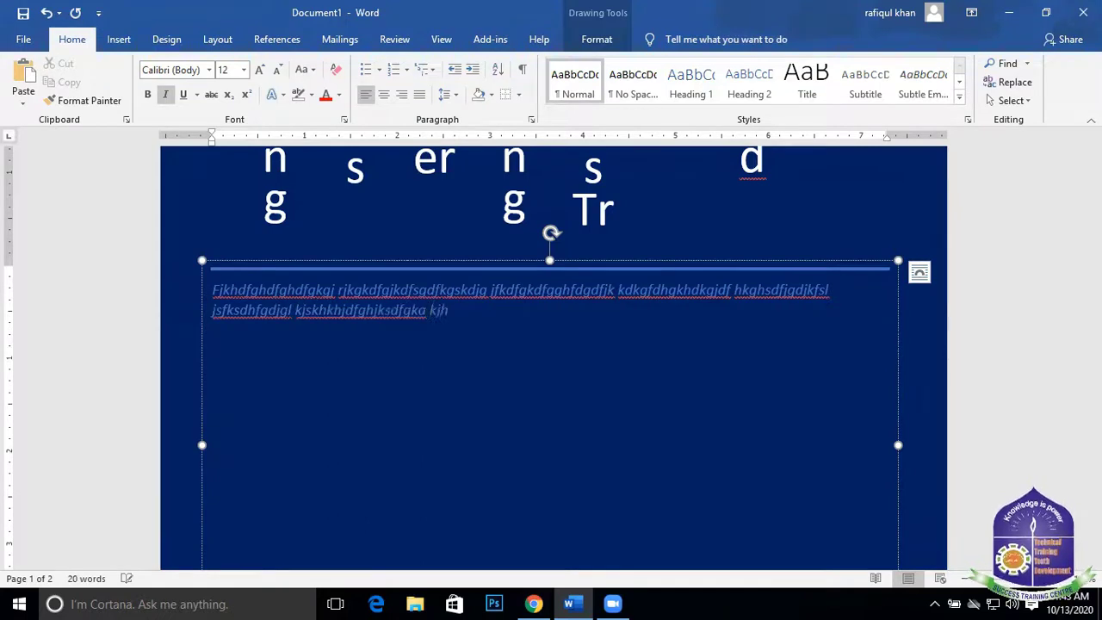
pyautogui.write(' fjkshfjk jhkjhkdfhdskf')
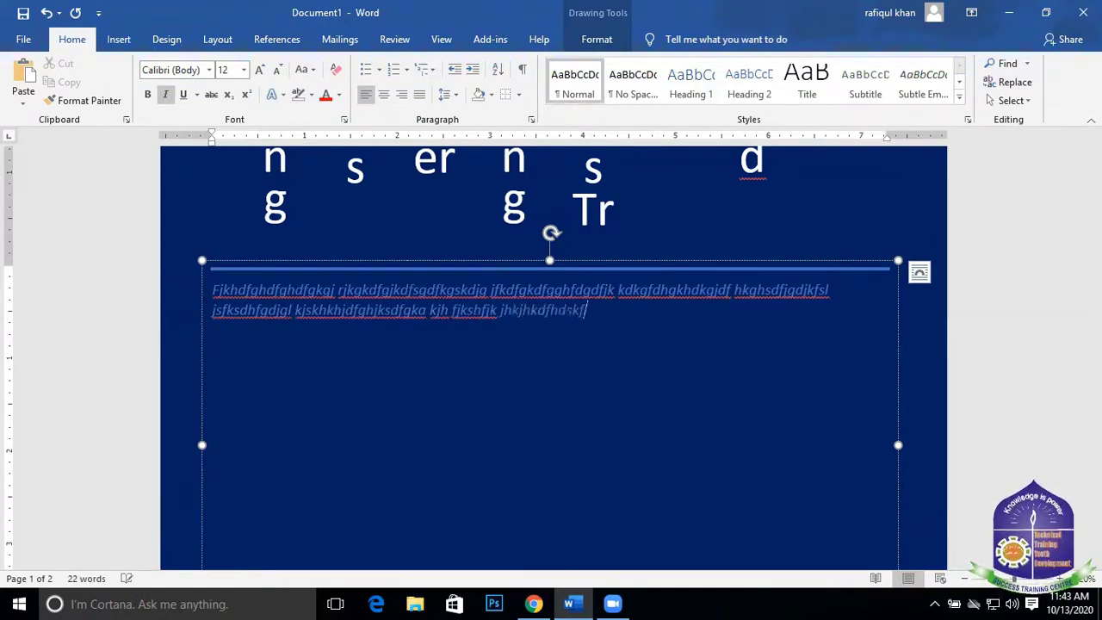
pyautogui.write('h khkfhkgrd ')
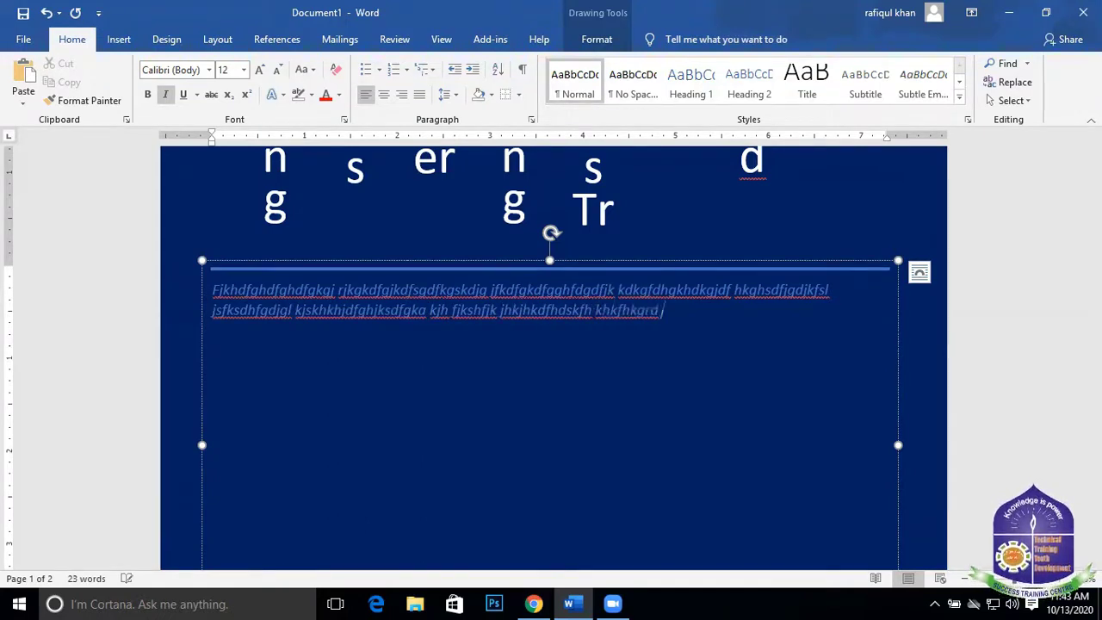
pyautogui.write('khkfsfjksd')
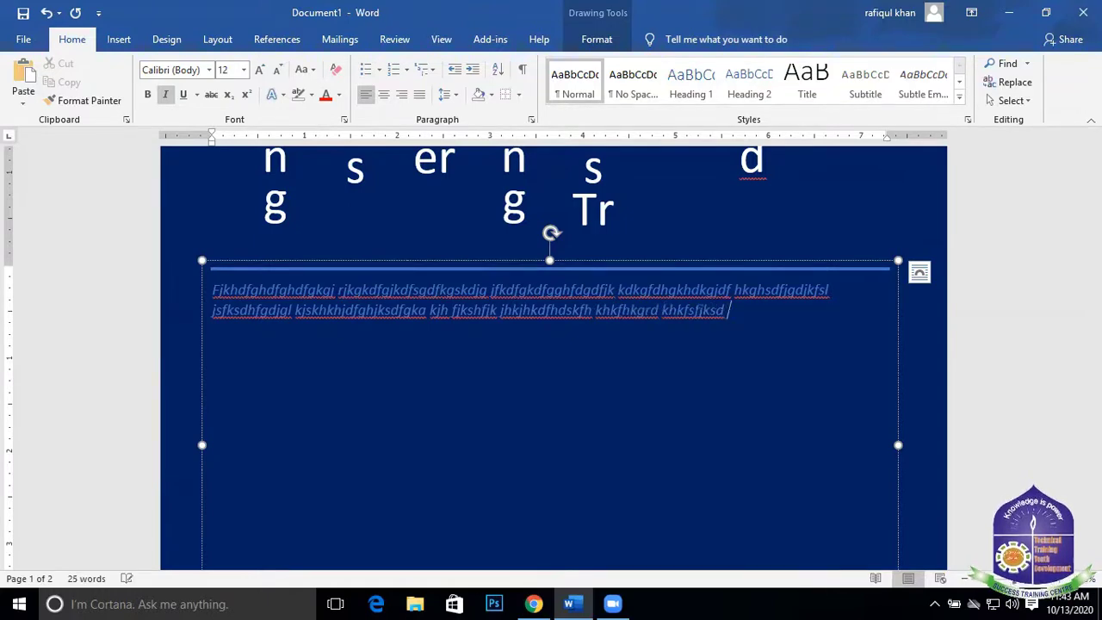
# Examine the text box, the columns above it and the following page along the document's full length
pyautogui.scroll(-3, 581, 349)
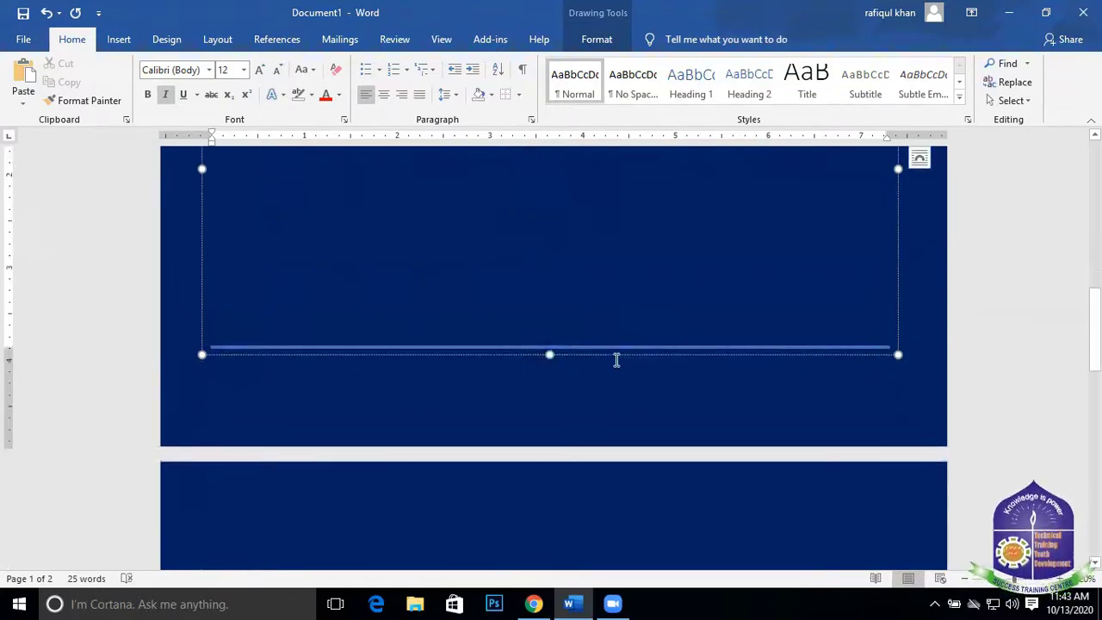
pyautogui.scroll(4, 615, 361)
pyautogui.scroll(2, 611, 305)
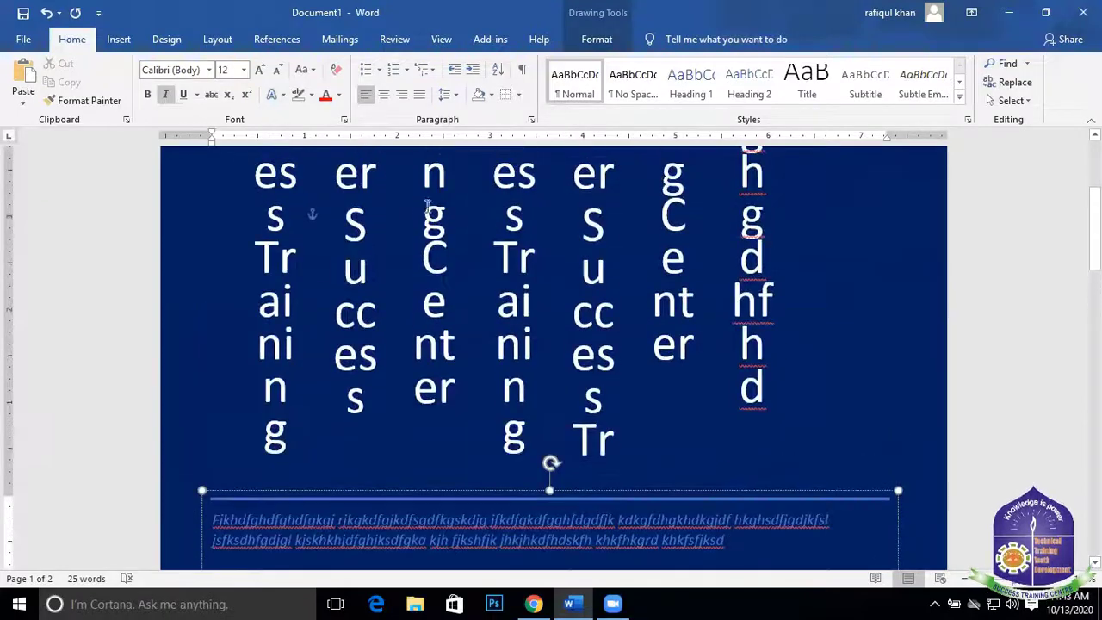
pyautogui.scroll(2, 450, 263)
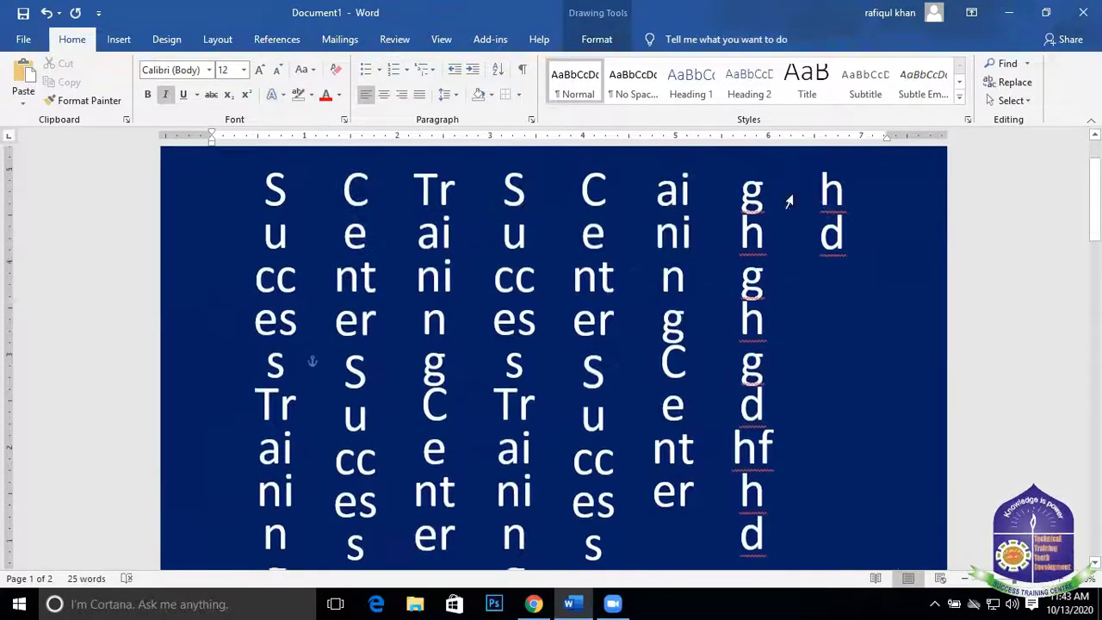
pyautogui.scroll(-5, 875, 219)
pyautogui.scroll(-6, 603, 255)
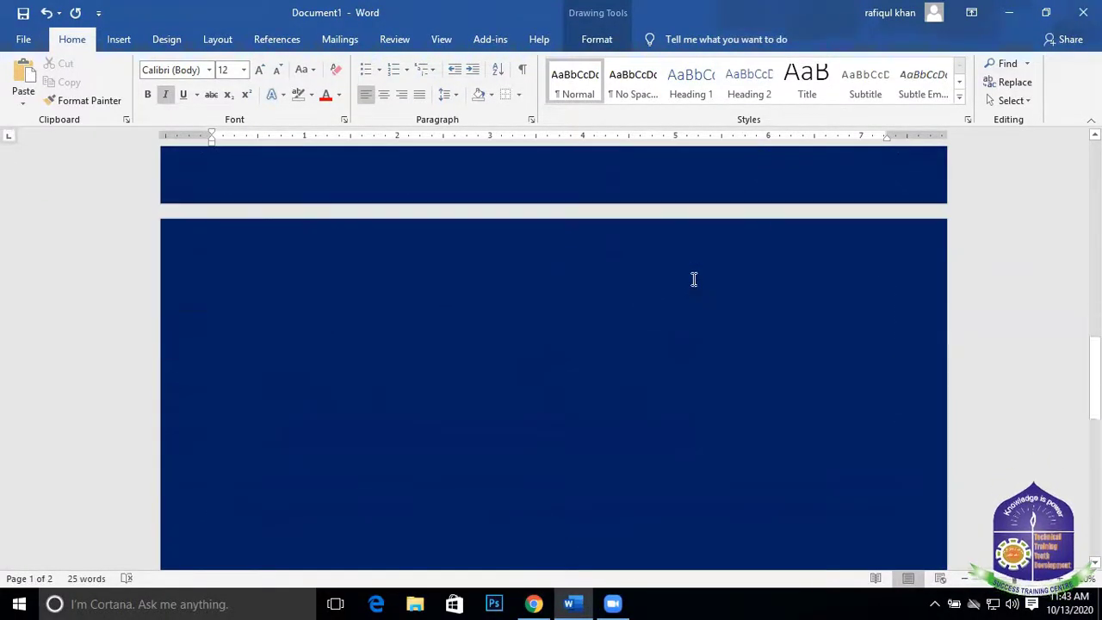
pyautogui.scroll(-3, 673, 281)
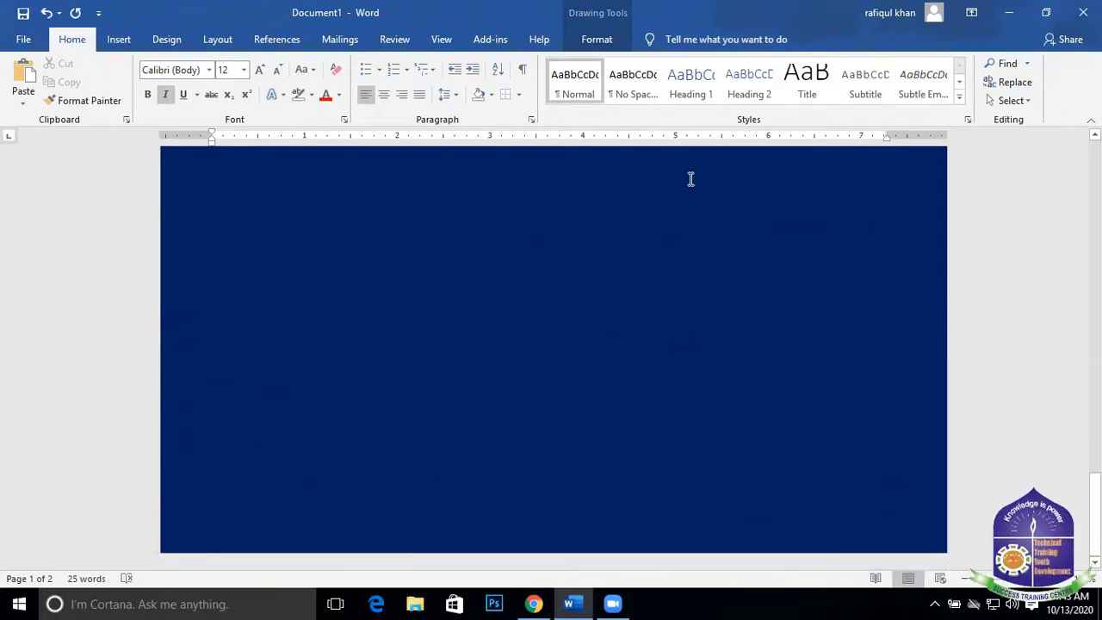
pyautogui.scroll(1, 644, 373)
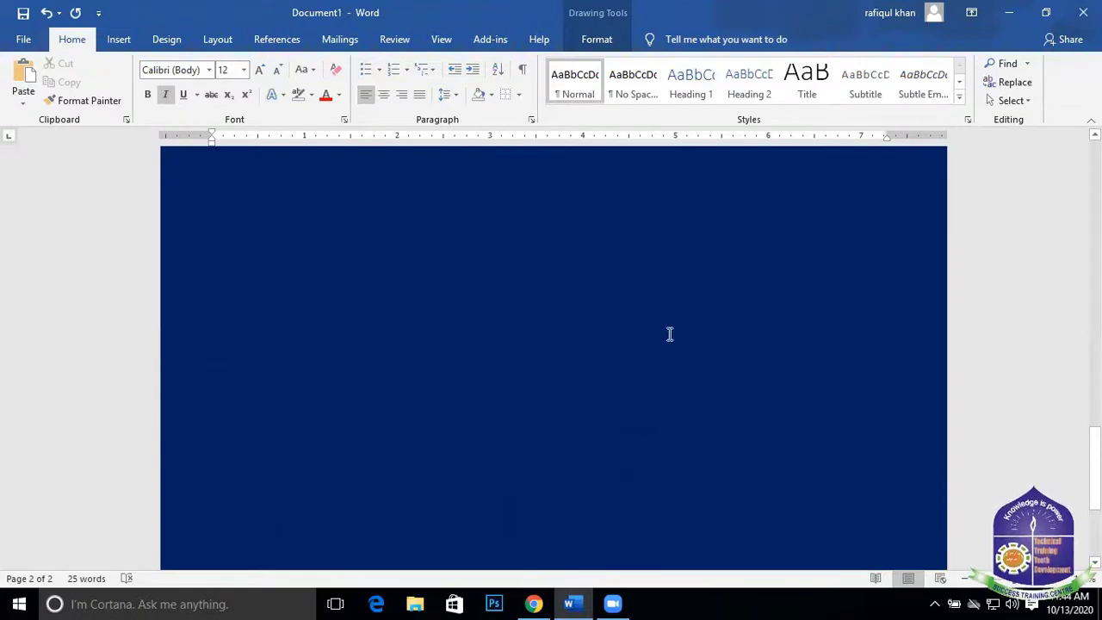
# Delete the quote text box and clear all remaining column text from the document
pyautogui.scroll(5, 550, 319)
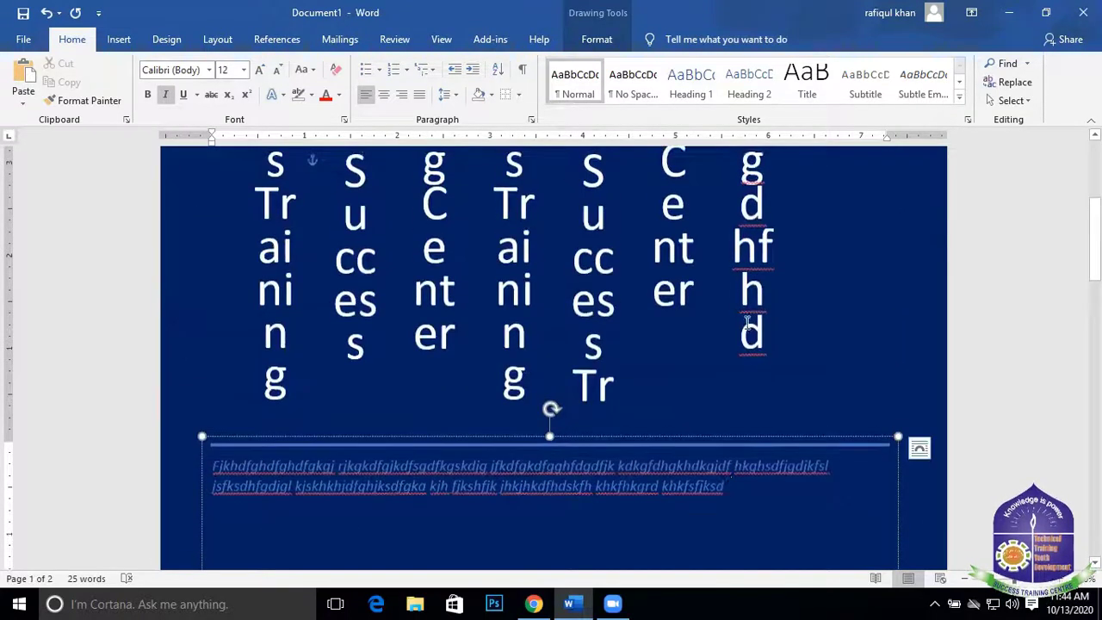
pyautogui.click(559, 439)
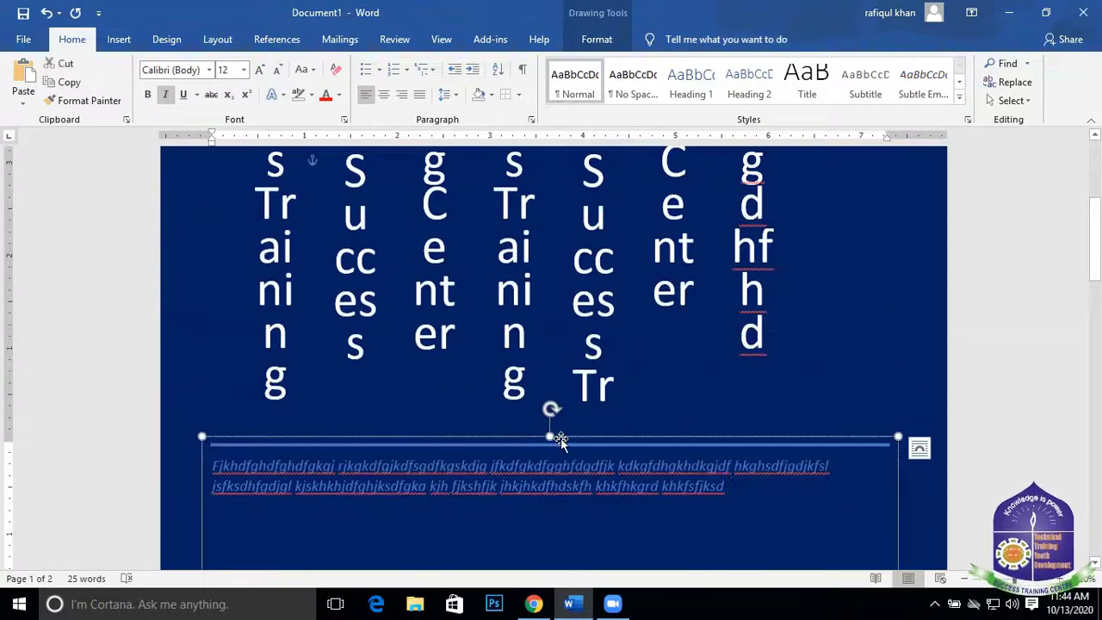
pyautogui.press('Delete')
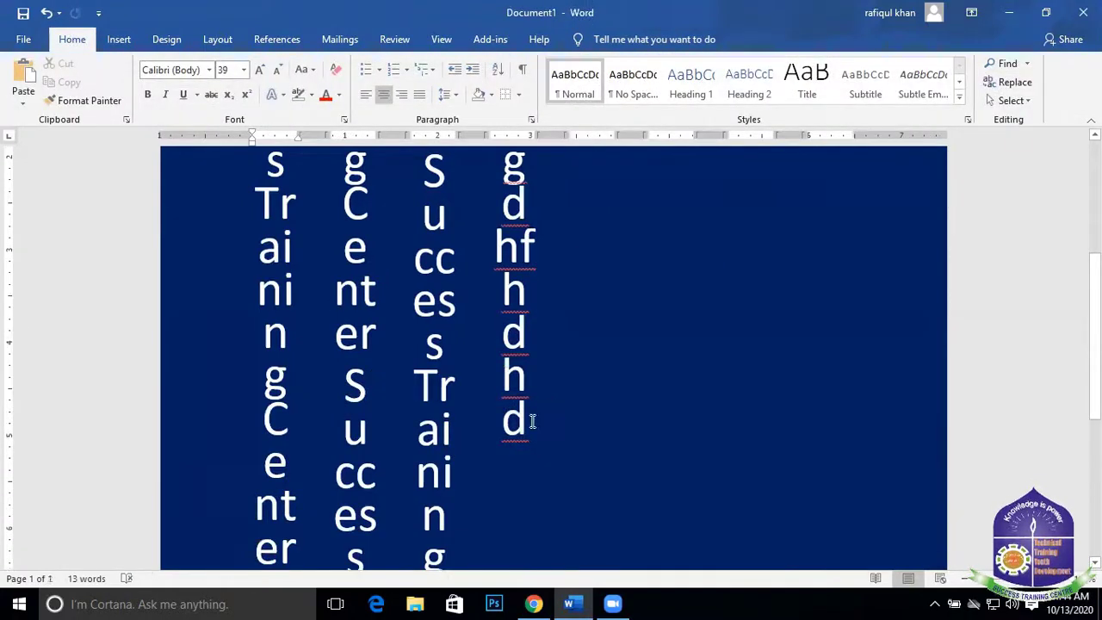
pyautogui.hotkey('ctrl', 'a')
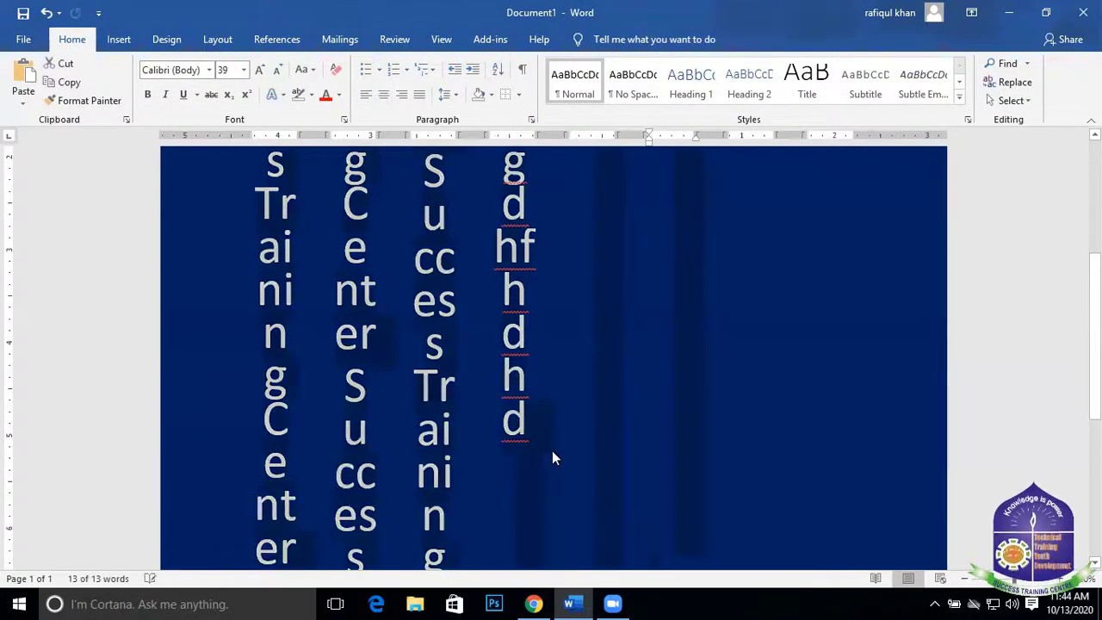
pyautogui.press('Delete')
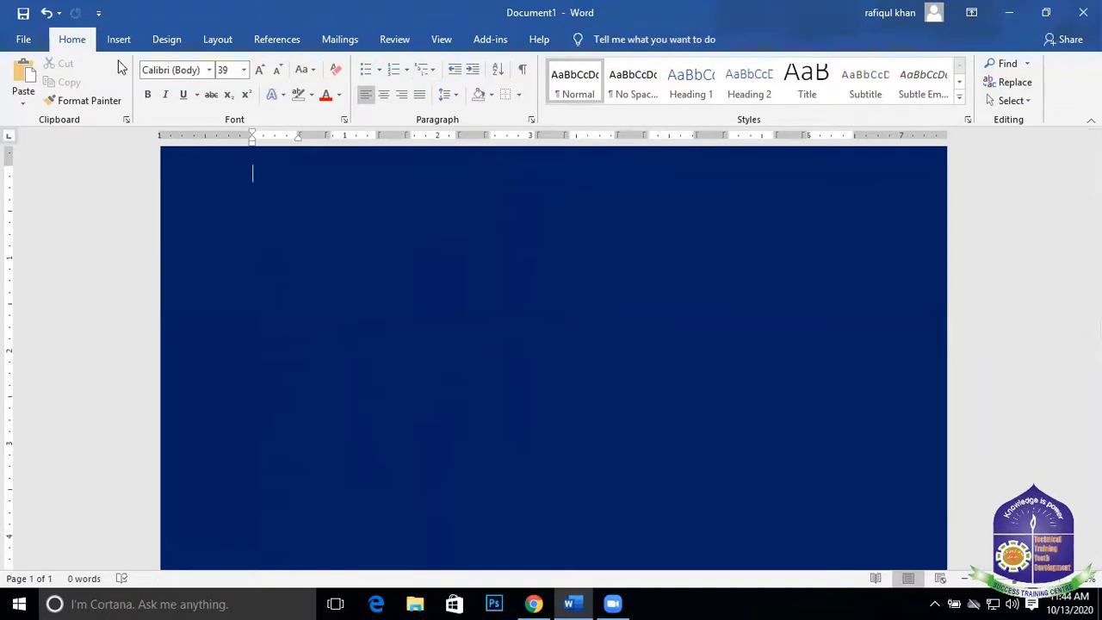
# Set the empty document's page layout back to a single text column
pyautogui.click(119, 42)
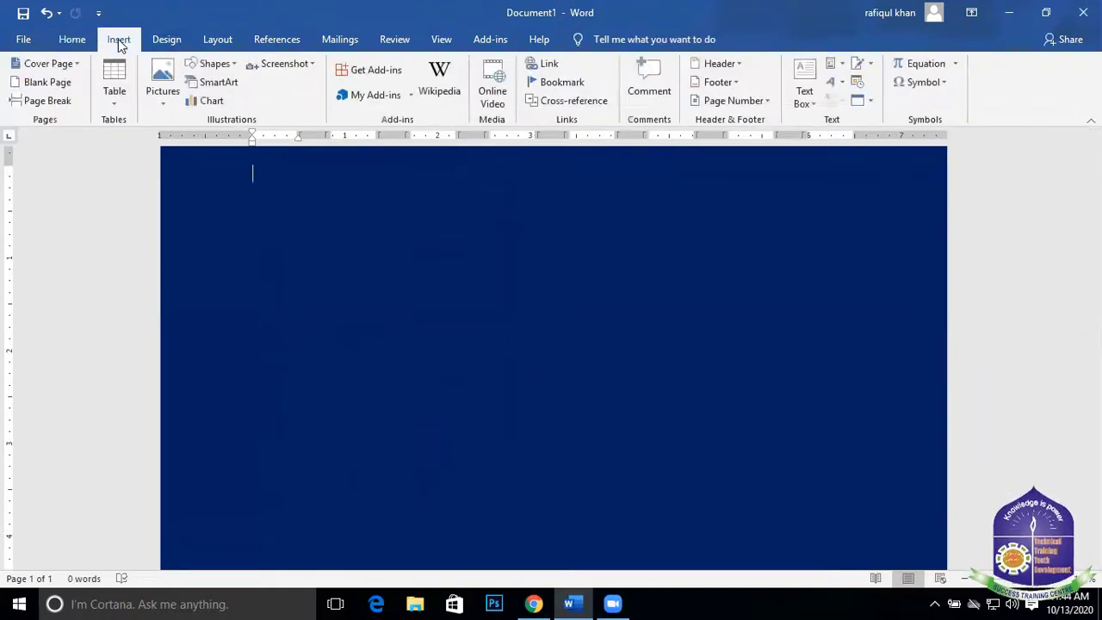
pyautogui.click(218, 41)
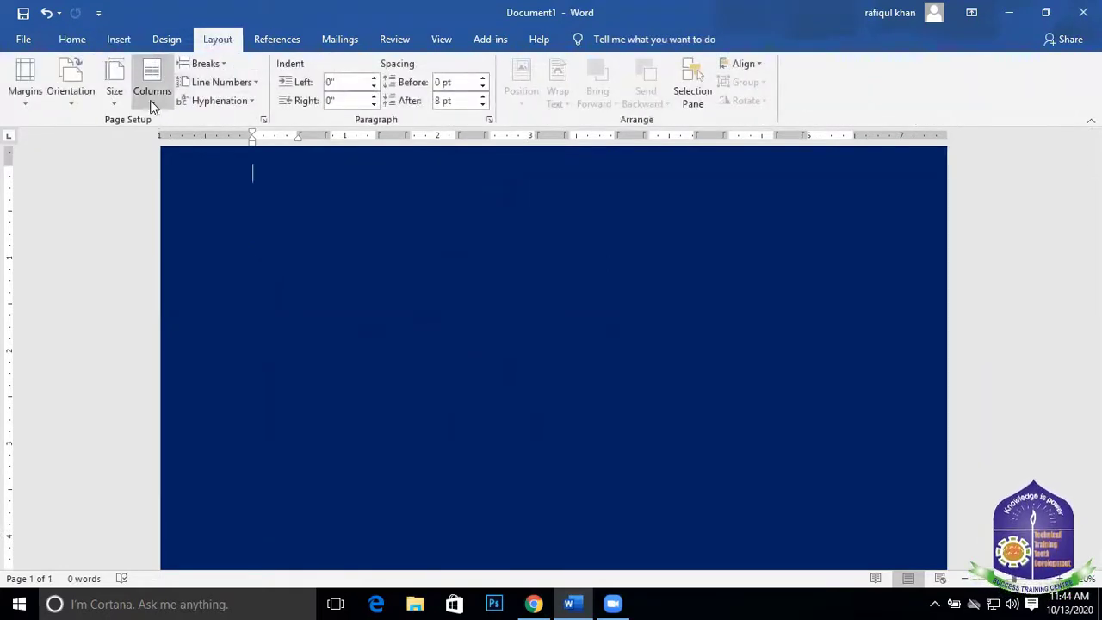
pyautogui.click(152, 81)
pyautogui.click(183, 129)
pyautogui.scroll(2, 401, 354)
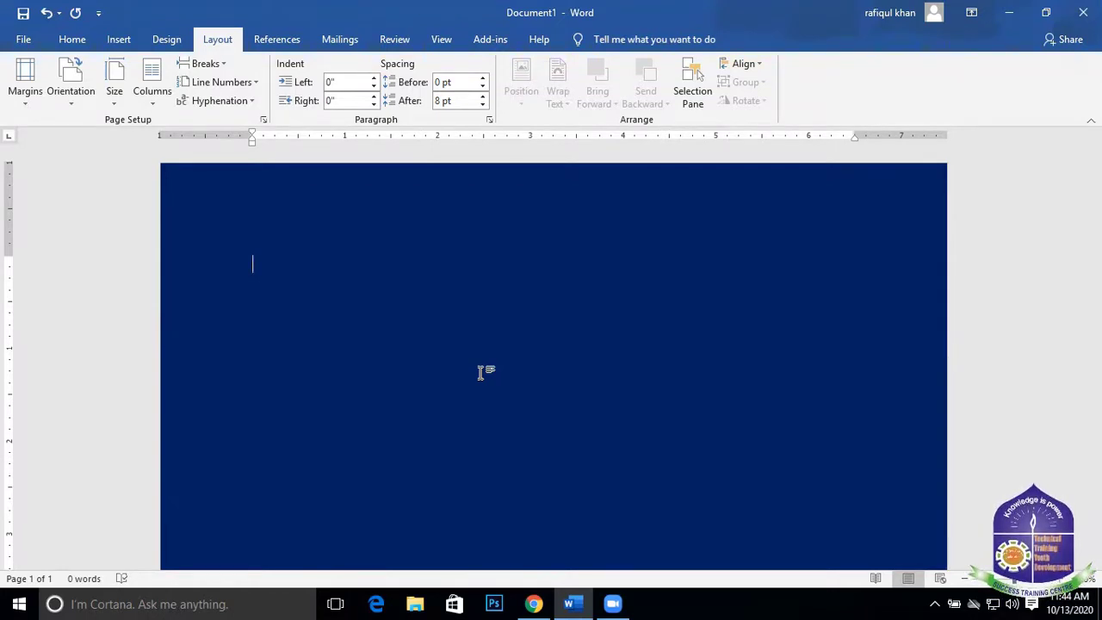
# Insert a table with eight columns and four rows on the blank page
pyautogui.click(118, 39)
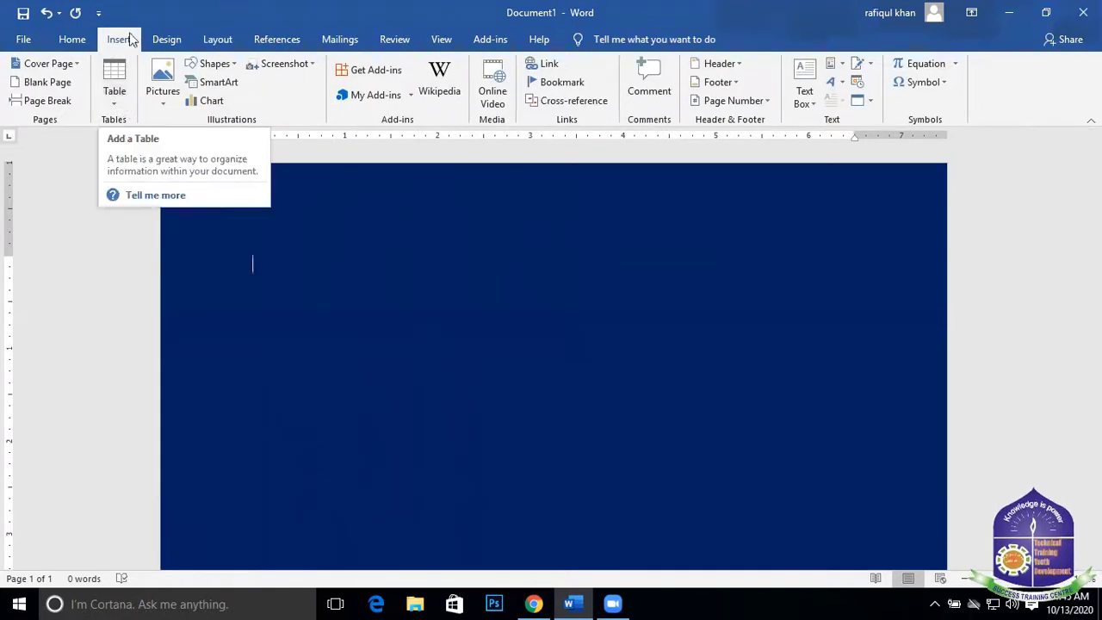
pyautogui.click(123, 98)
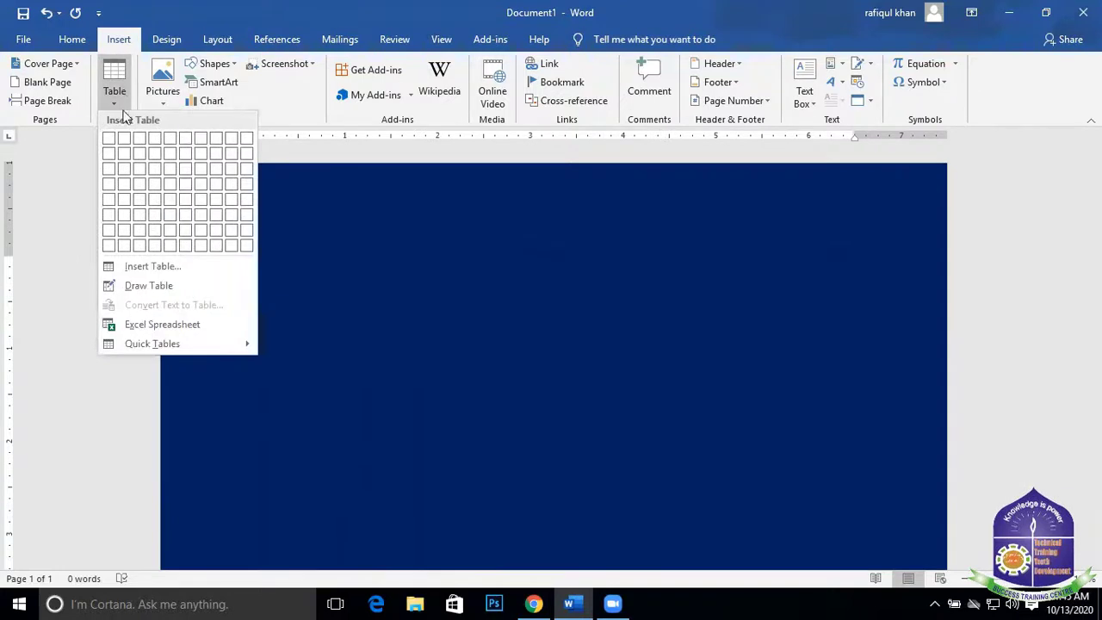
pyautogui.click(220, 189)
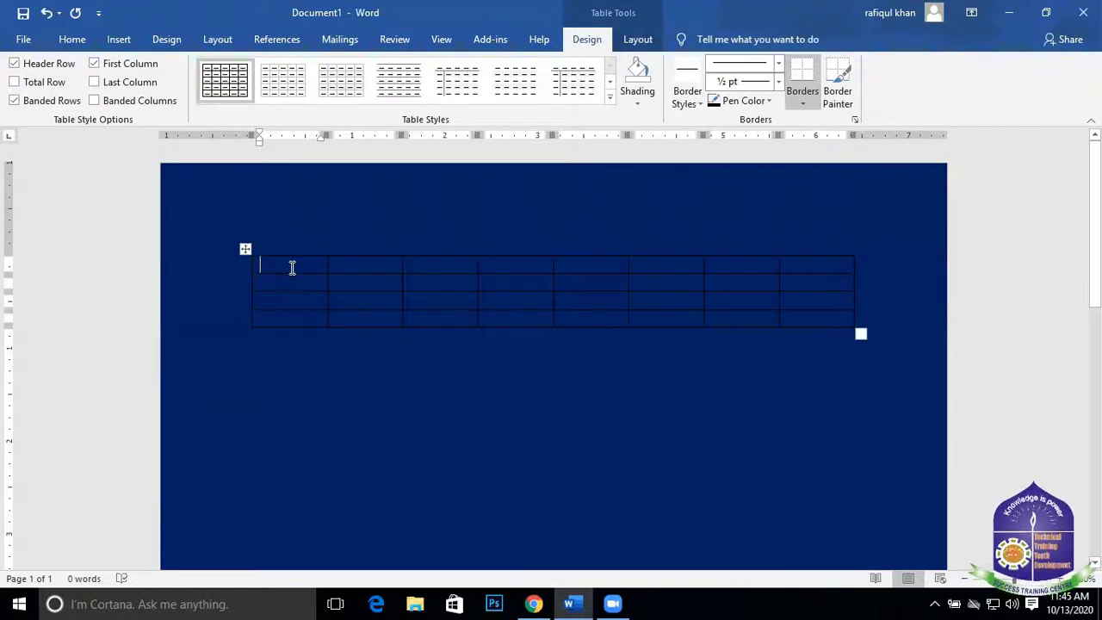
# Enter the header "name" in the table's first column and fill the three cells below with people's first names
pyautogui.write('name')
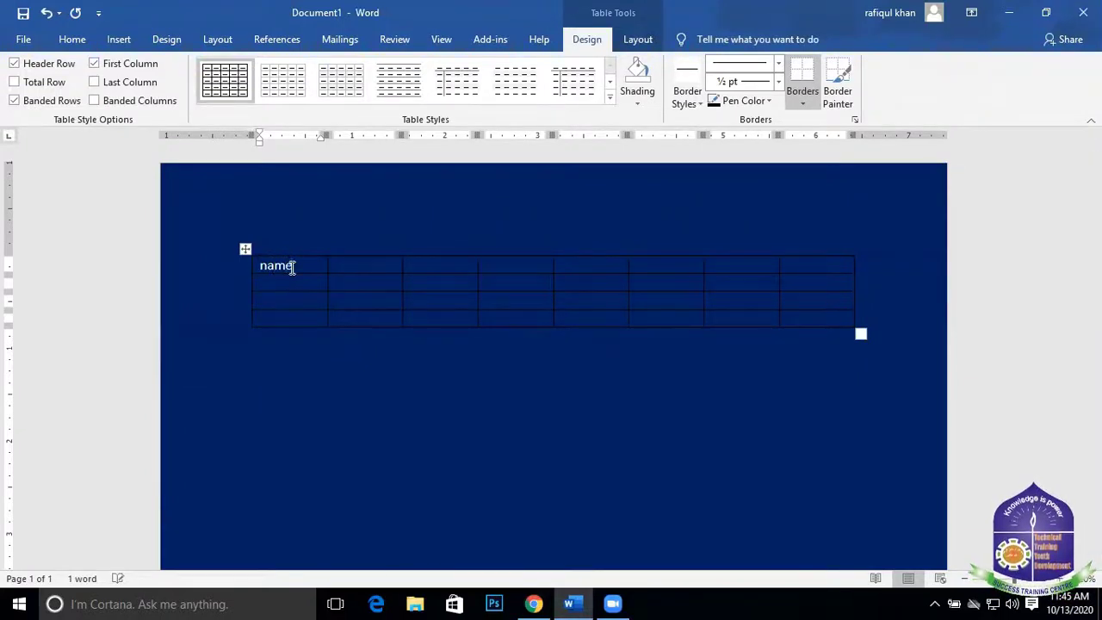
pyautogui.click(289, 280)
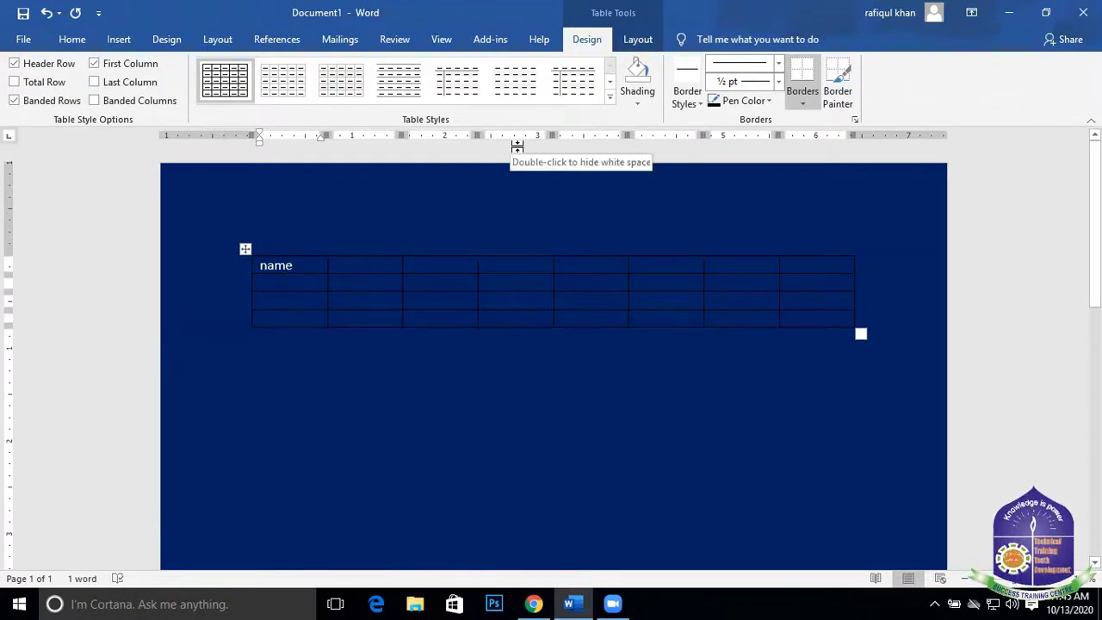
pyautogui.write('alif')
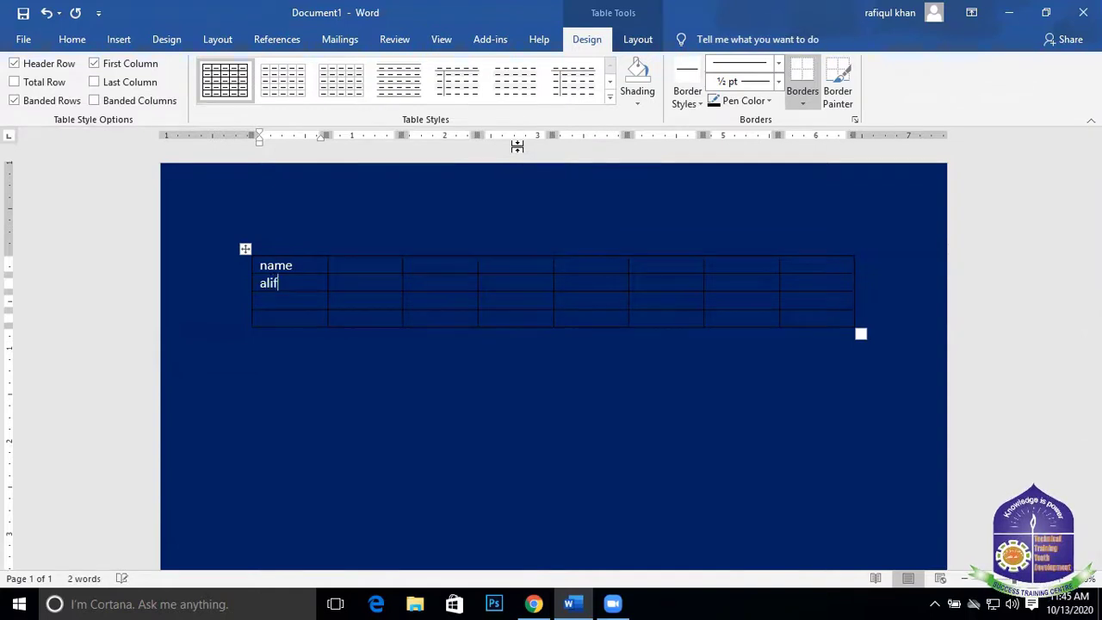
pyautogui.click(291, 297)
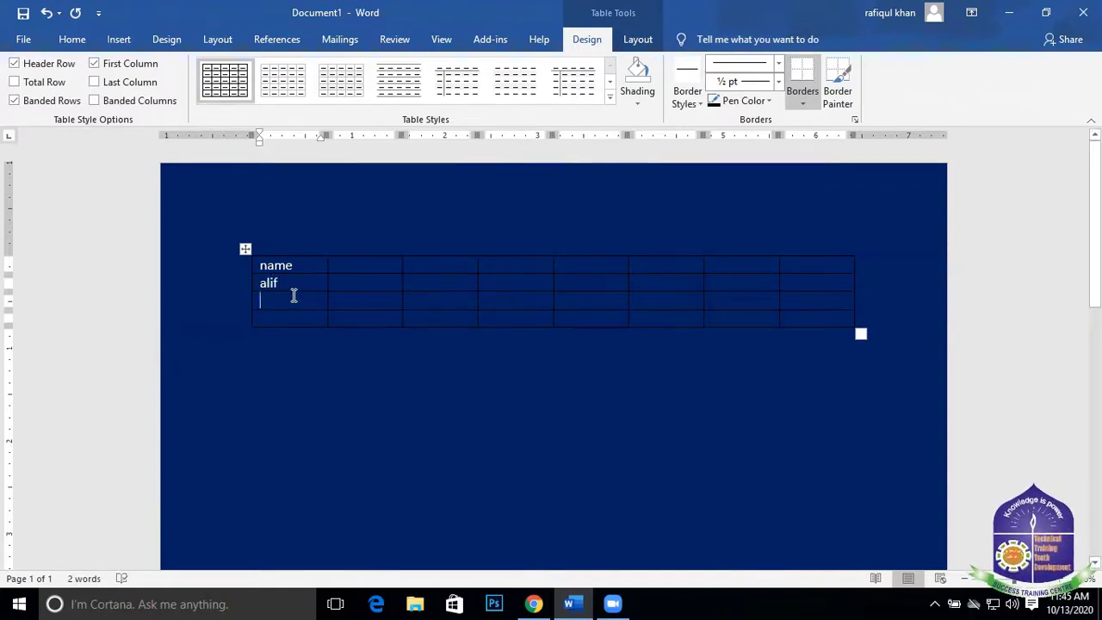
pyautogui.write('babu')
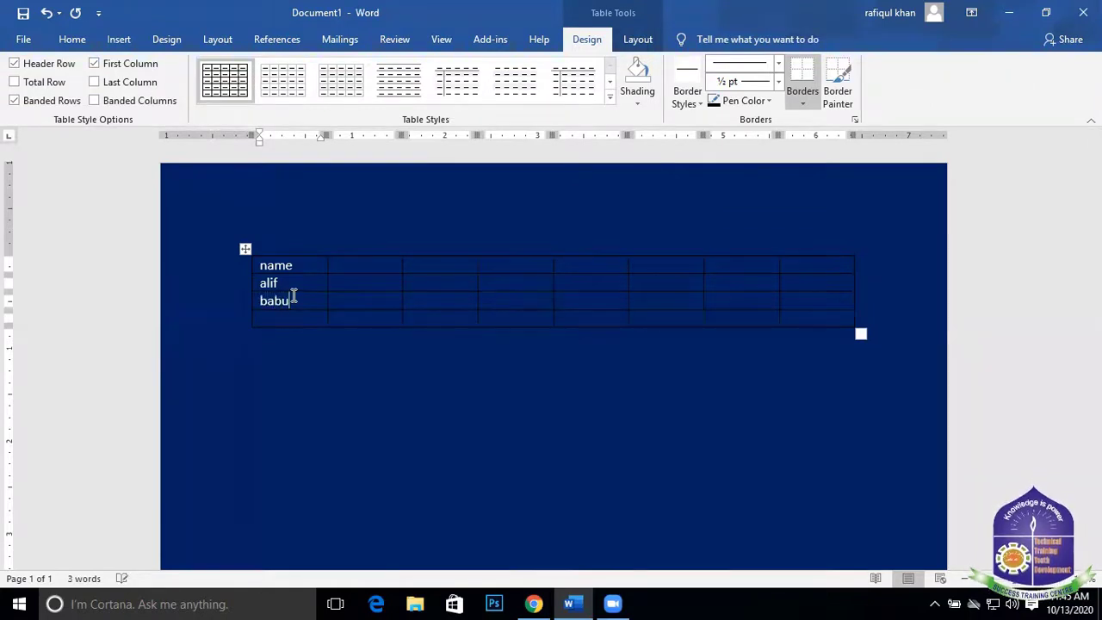
pyautogui.press('Down')
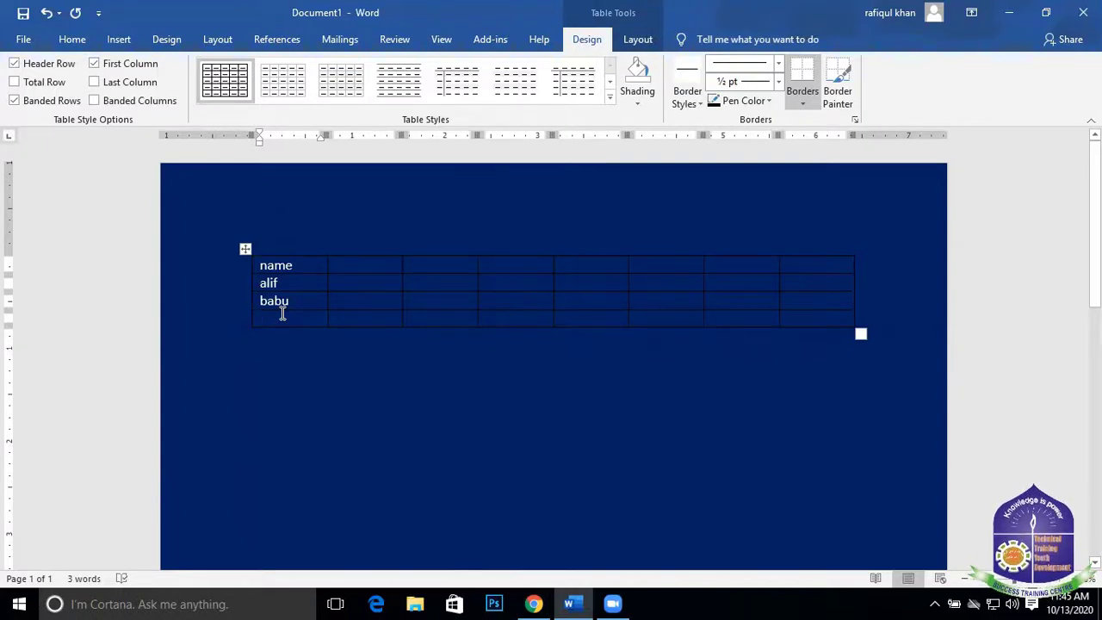
pyautogui.write('hasan')
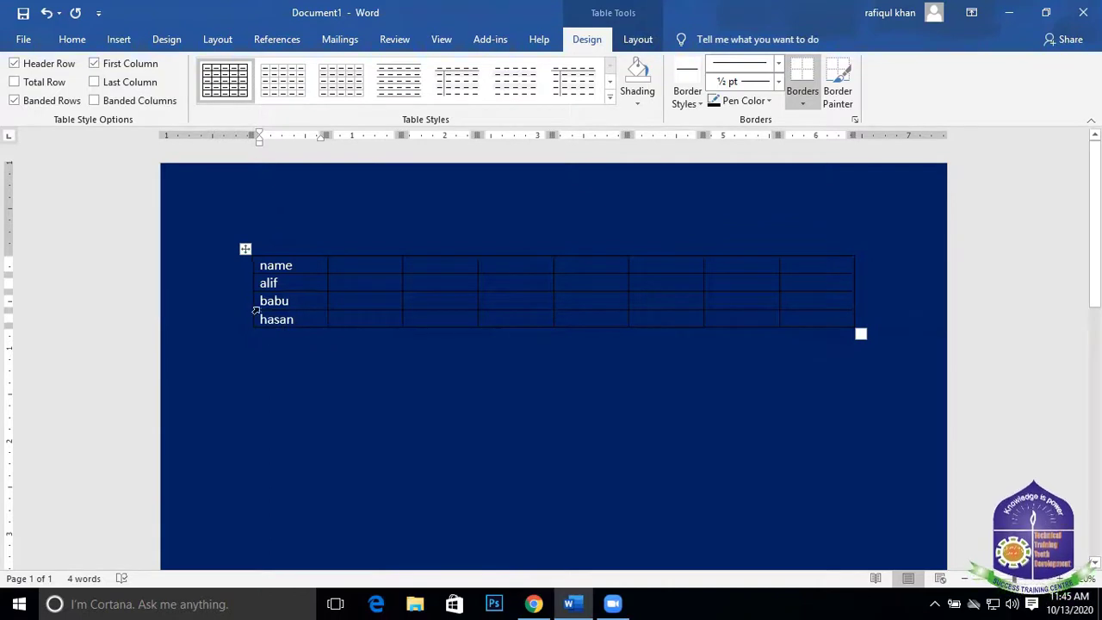
# Insert two new rows below the table's last two rows
pyautogui.moveTo(313, 305); pyautogui.dragTo(814, 318)
pyautogui.rightClick(646, 301)
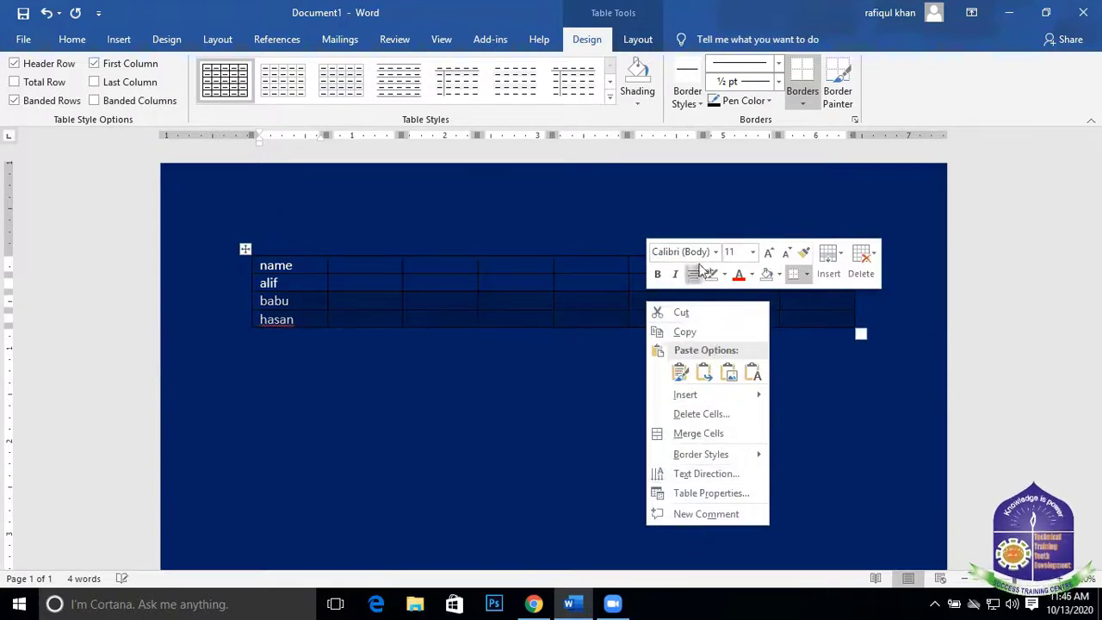
pyautogui.moveTo(693, 397)
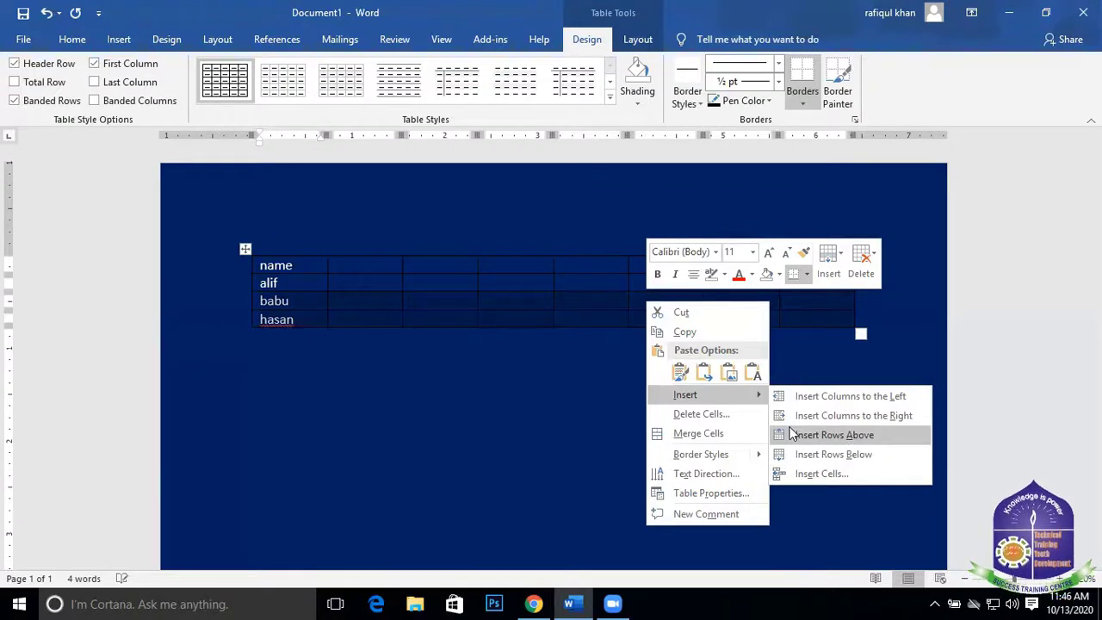
pyautogui.click(842, 454)
# Enter two more people's first names in the first column of the two new bottom rows
pyautogui.click(303, 340)
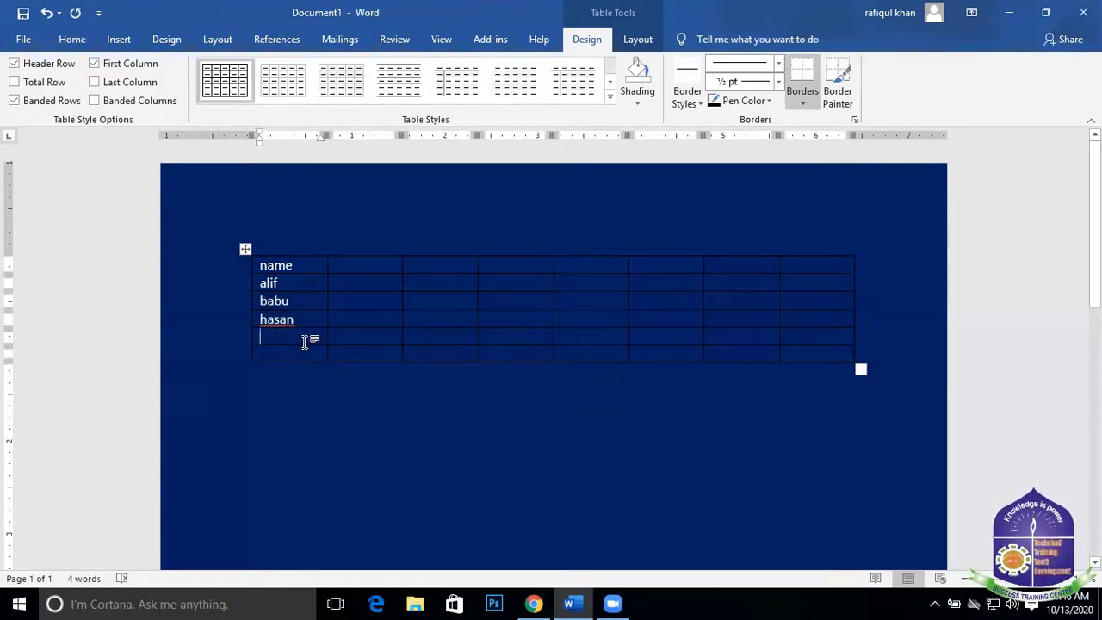
pyautogui.write('yasin')
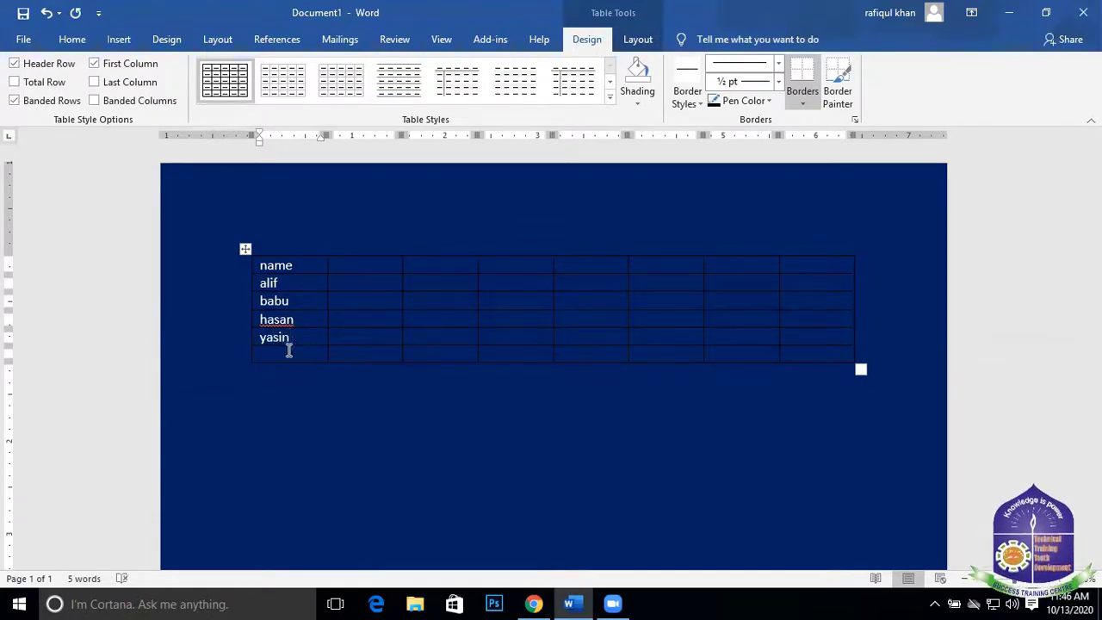
pyautogui.press('Down')
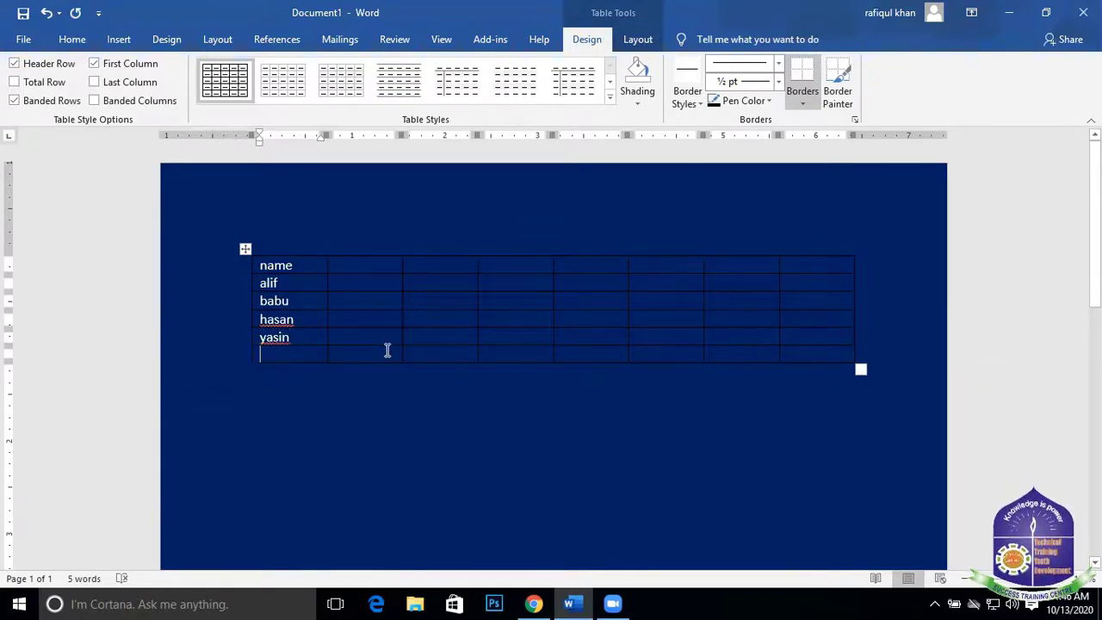
pyautogui.write('zia')
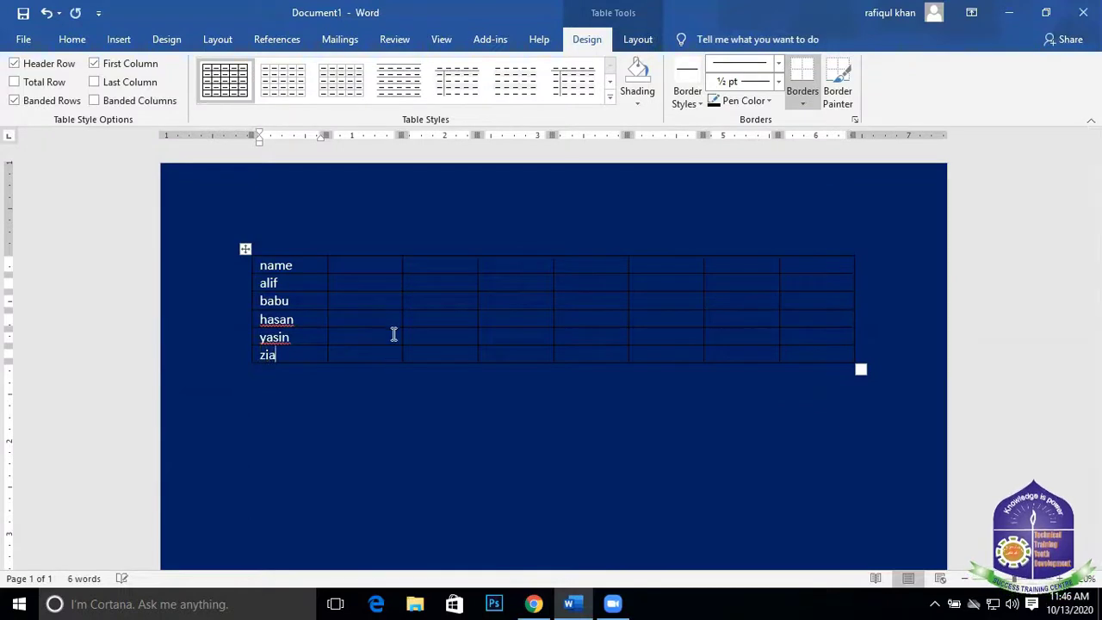
# Fill the second column with the header "Job title" and the entries Pm, Gm, Md, Ma and ex
pyautogui.click(356, 260)
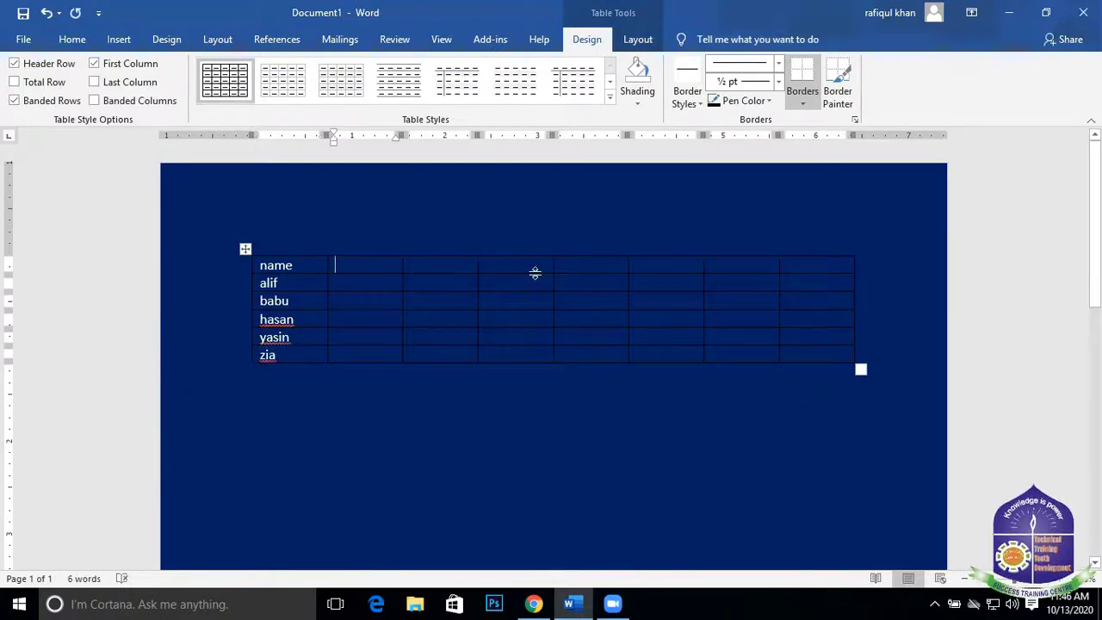
pyautogui.write('job')
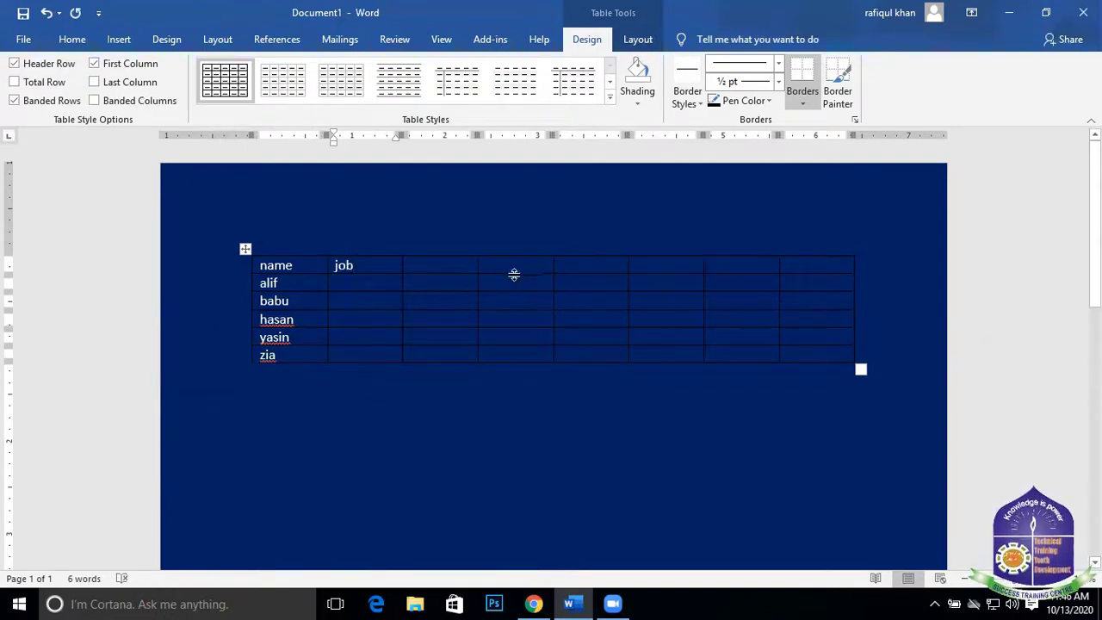
pyautogui.write(' title')
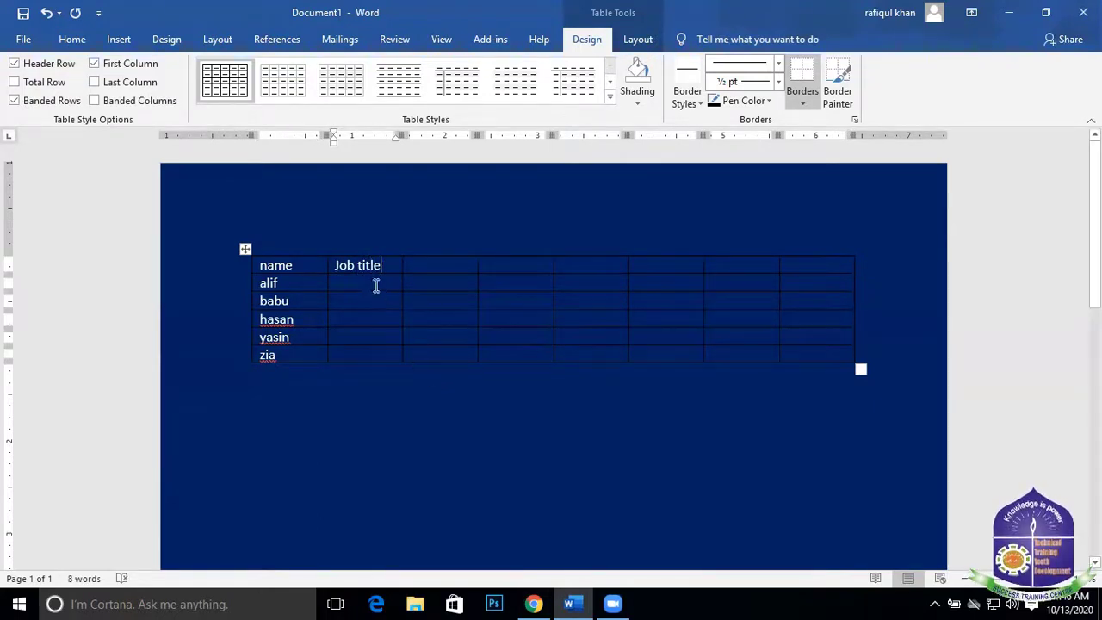
pyautogui.click(373, 283)
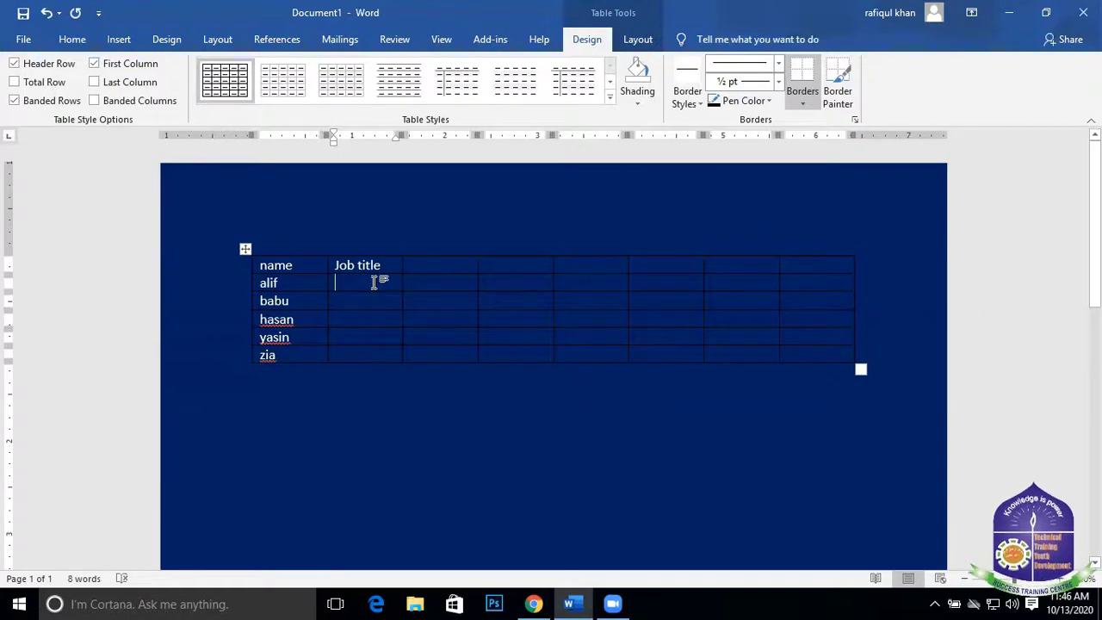
pyautogui.write('pm')
pyautogui.press('Down')
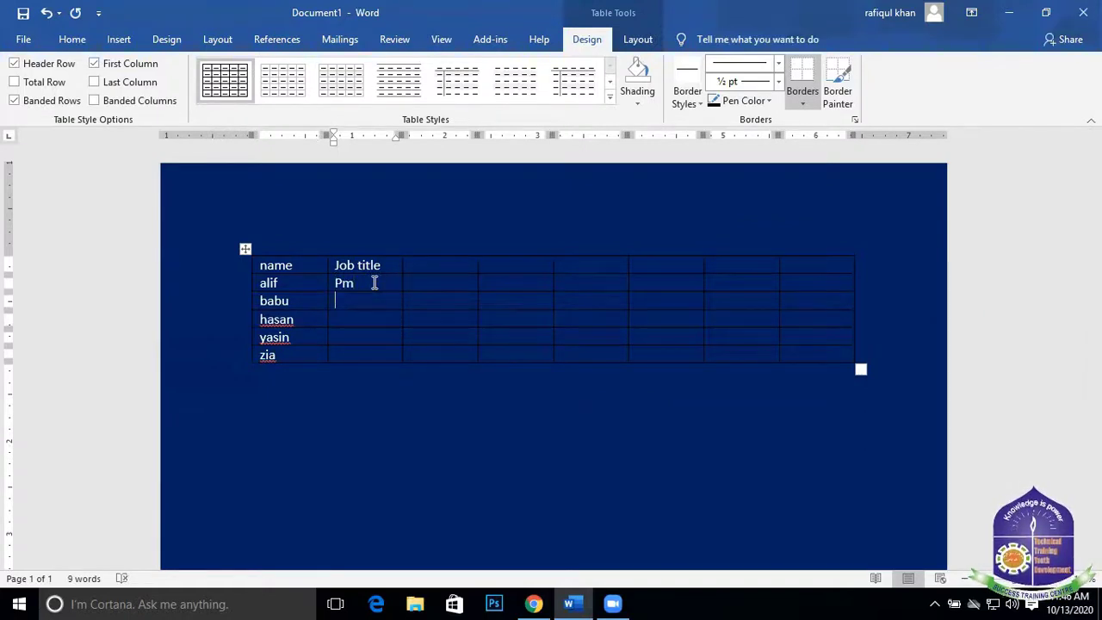
pyautogui.write('gm')
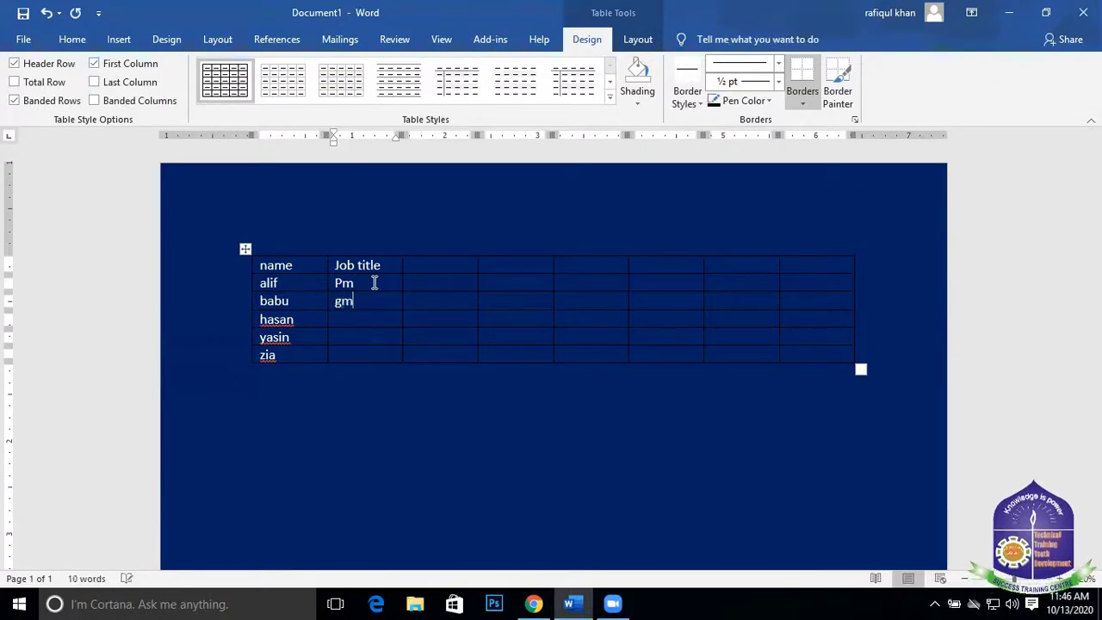
pyautogui.press('Down')
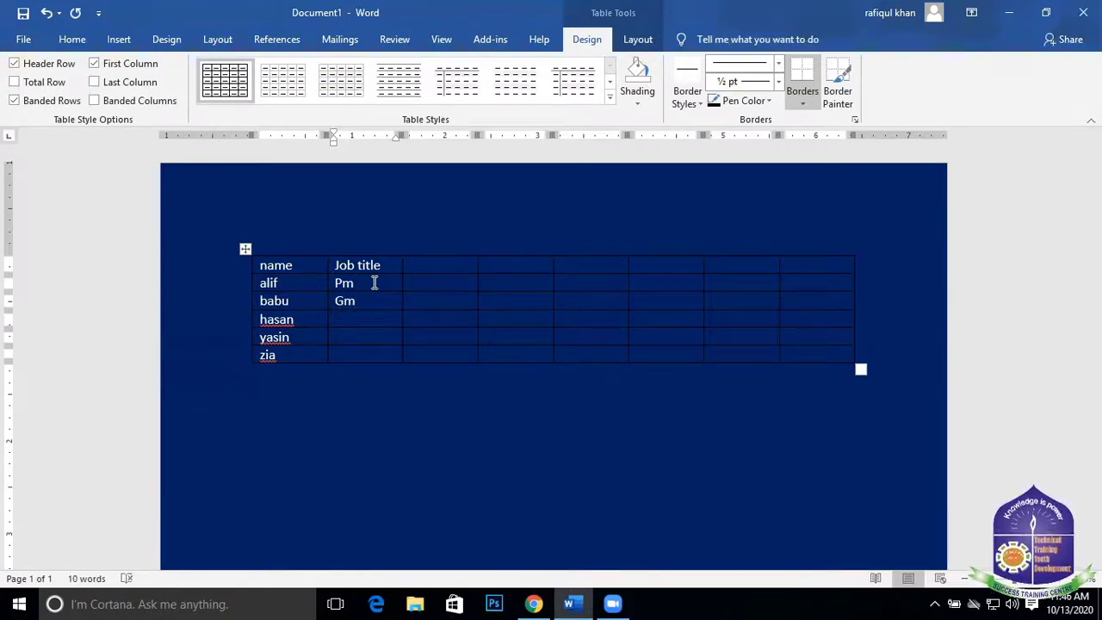
pyautogui.write('md')
pyautogui.press('Down')
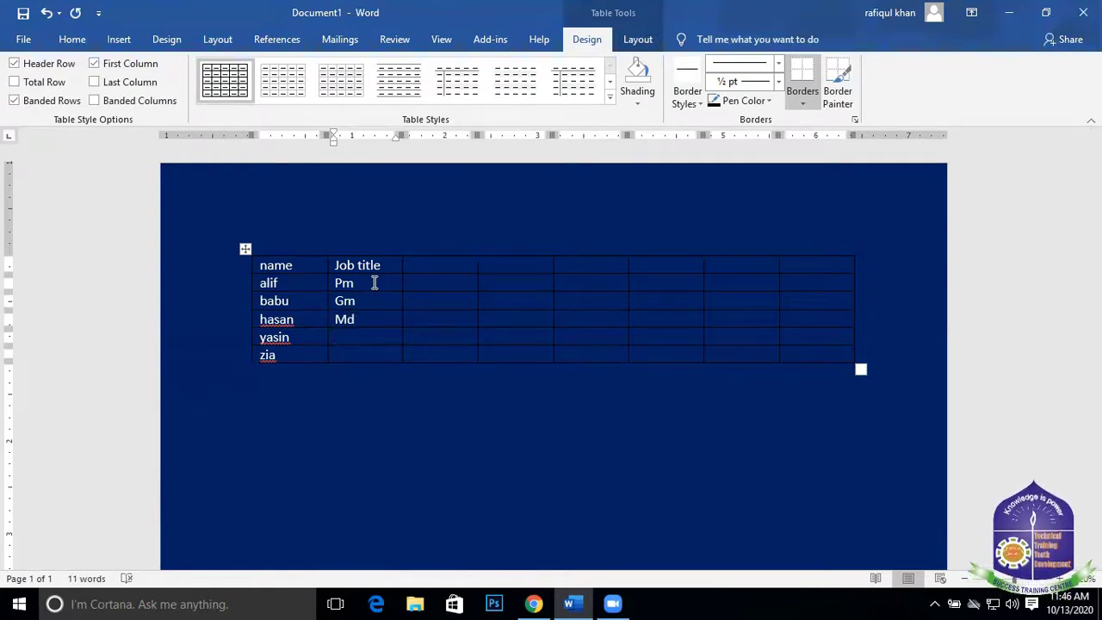
pyautogui.write('ma')
pyautogui.press('Down')
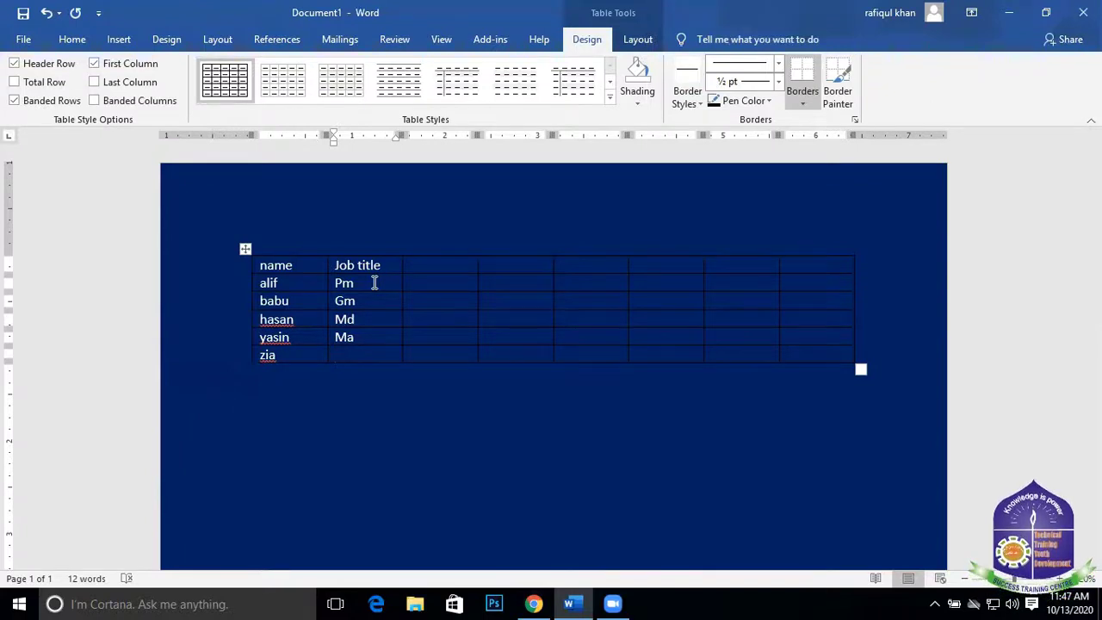
pyautogui.write('ex')
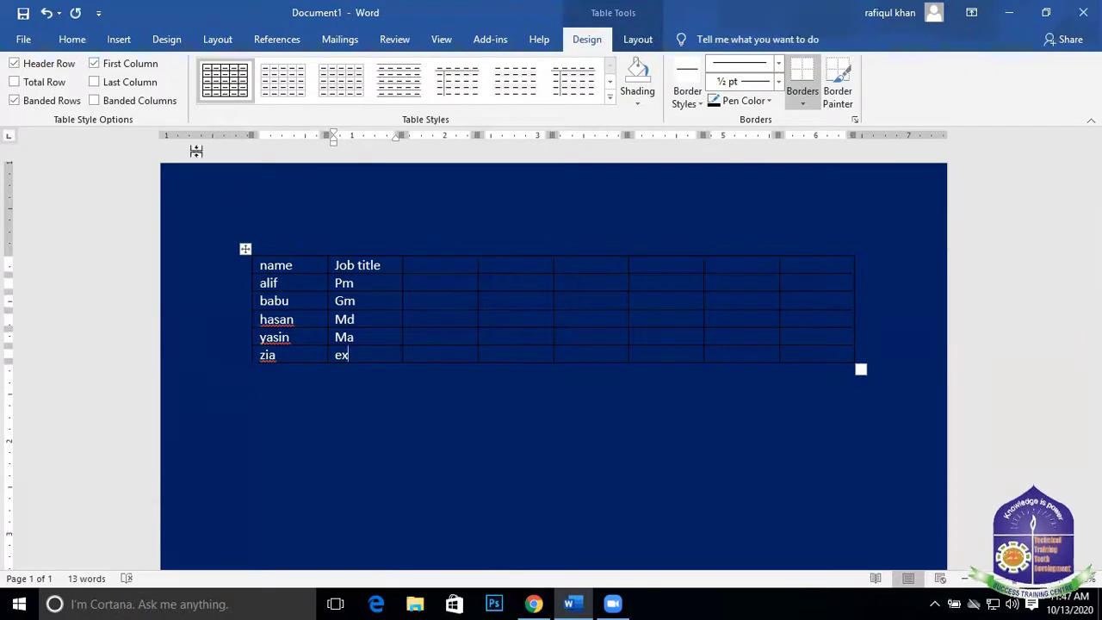
# Fill the table's third column with the header "basic" and the entries 15000, 16000, 17000, 12000 and 10000
pyautogui.click(438, 264)
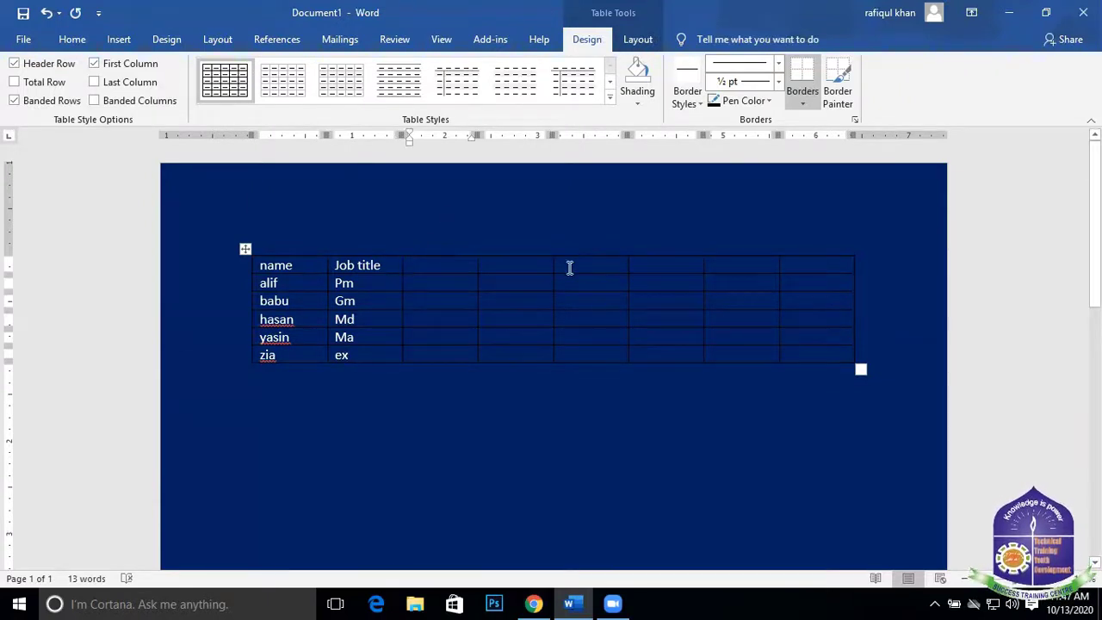
pyautogui.write('basic')
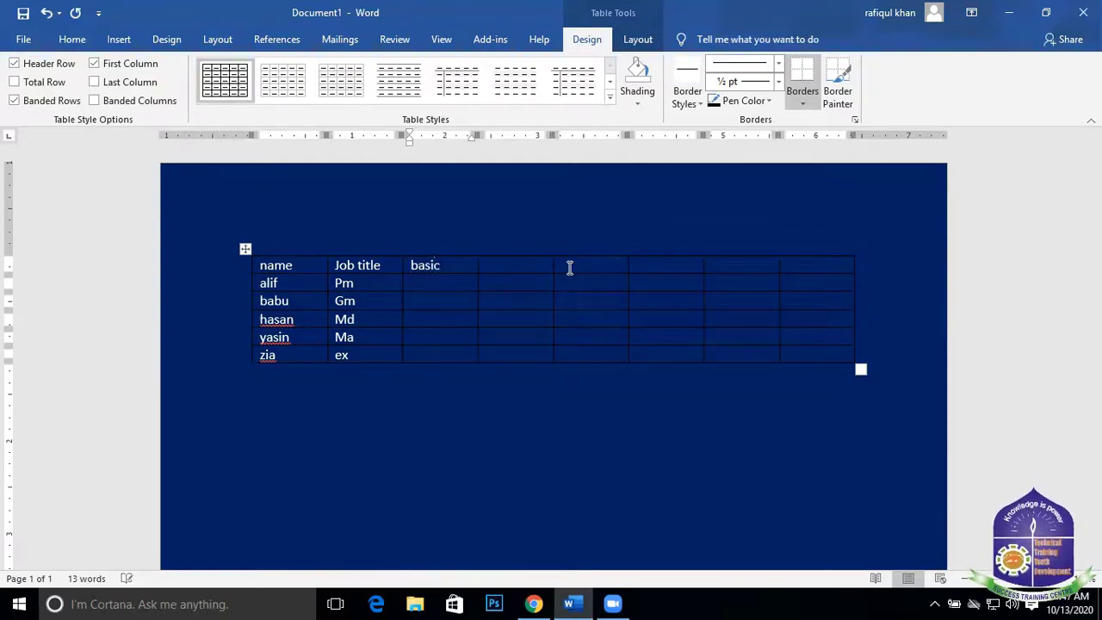
pyautogui.click(432, 277)
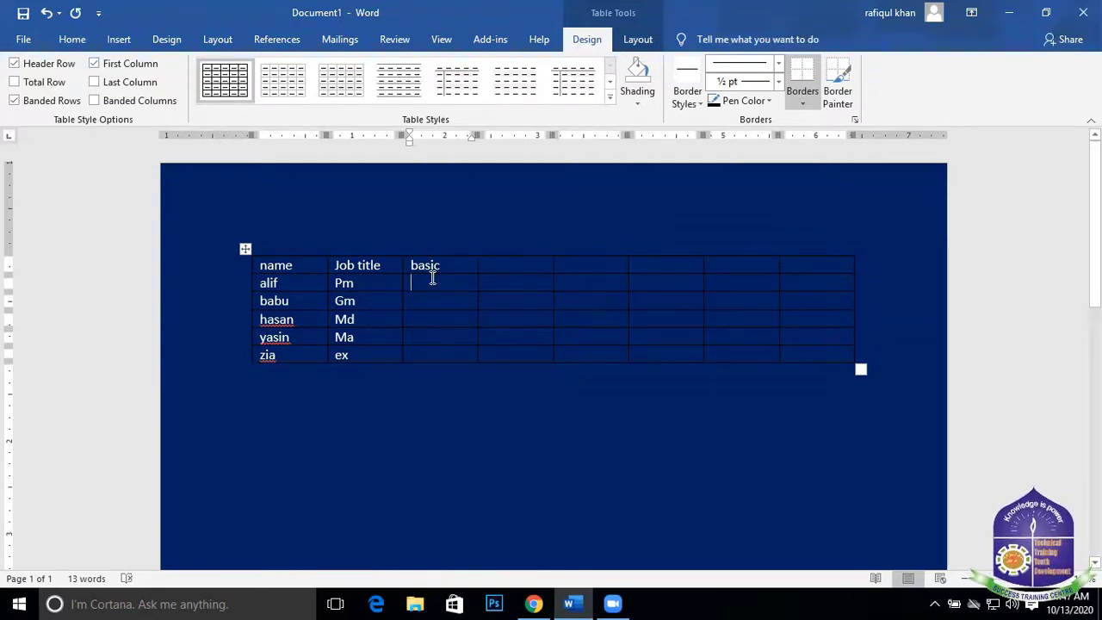
pyautogui.write('15000')
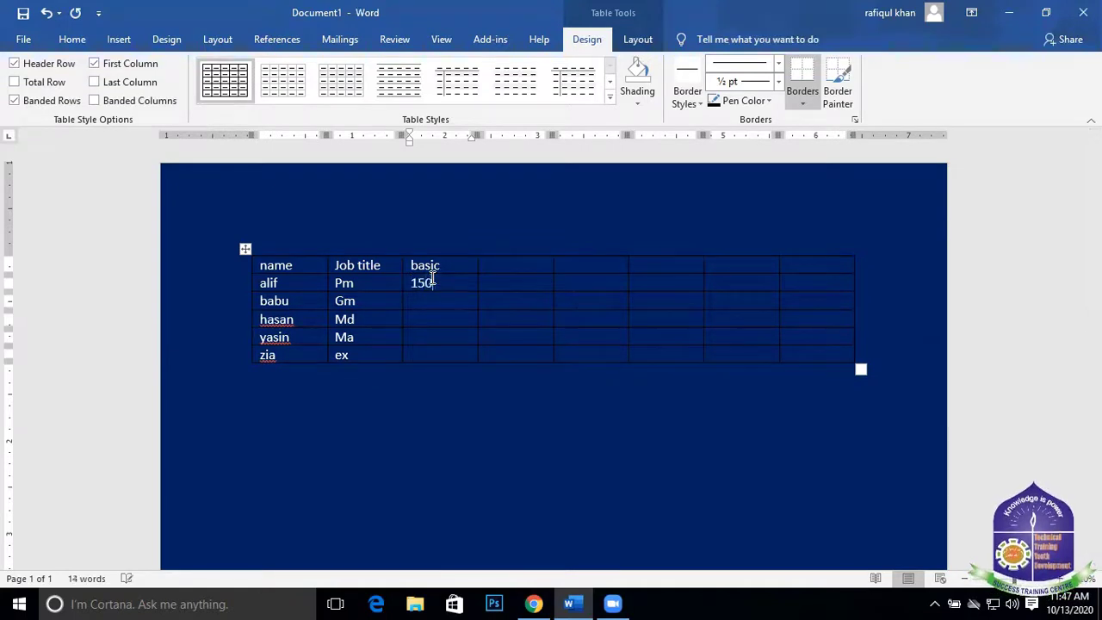
pyautogui.click(435, 302)
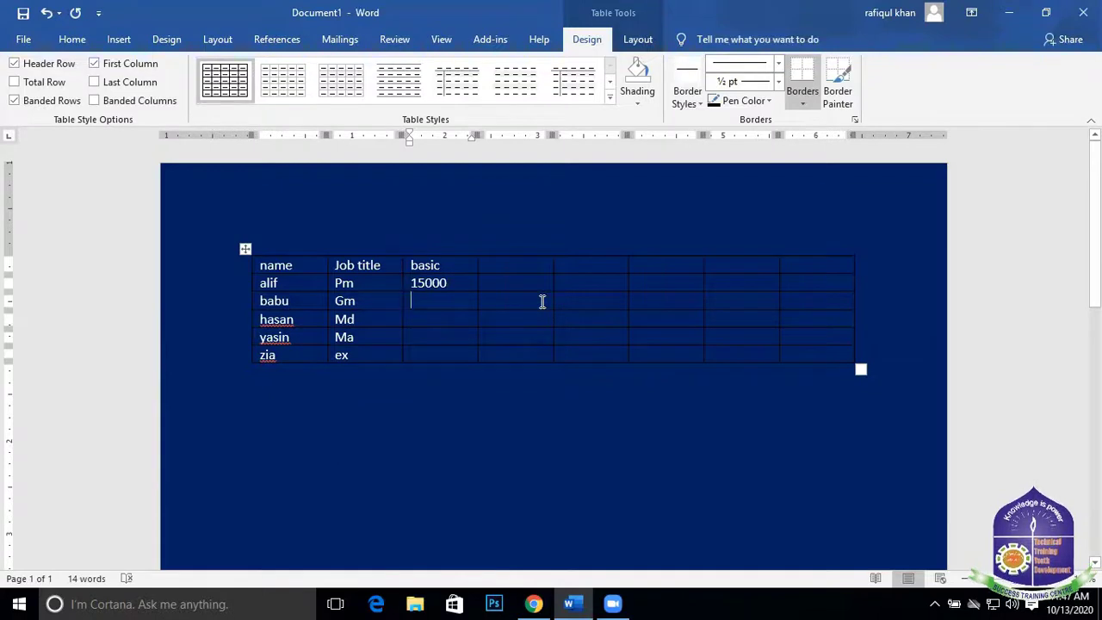
pyautogui.write('16000')
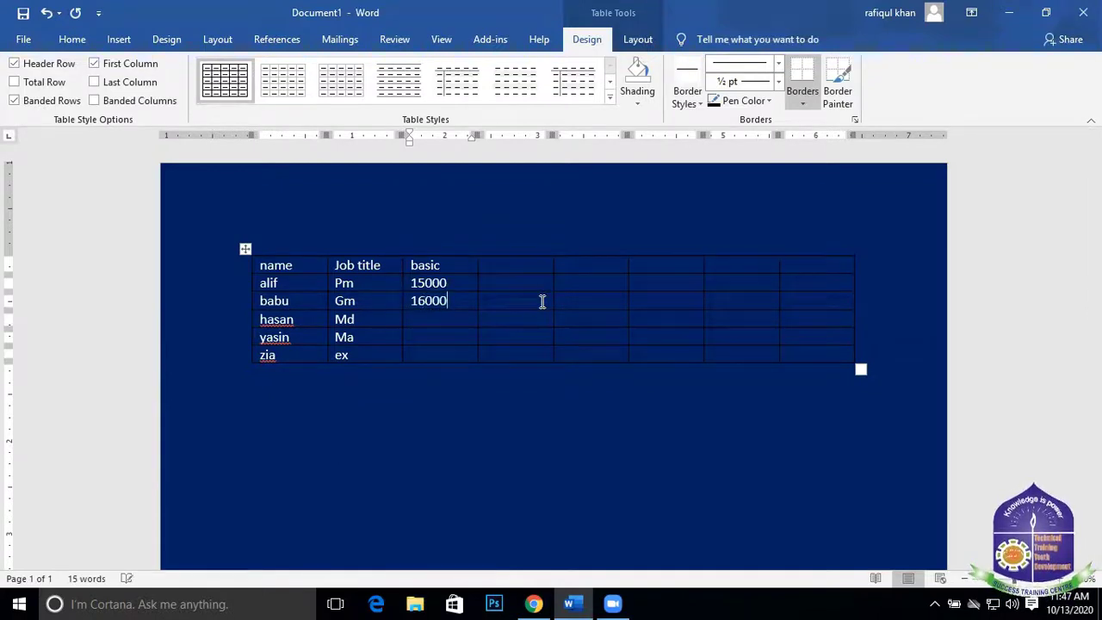
pyautogui.click(428, 317)
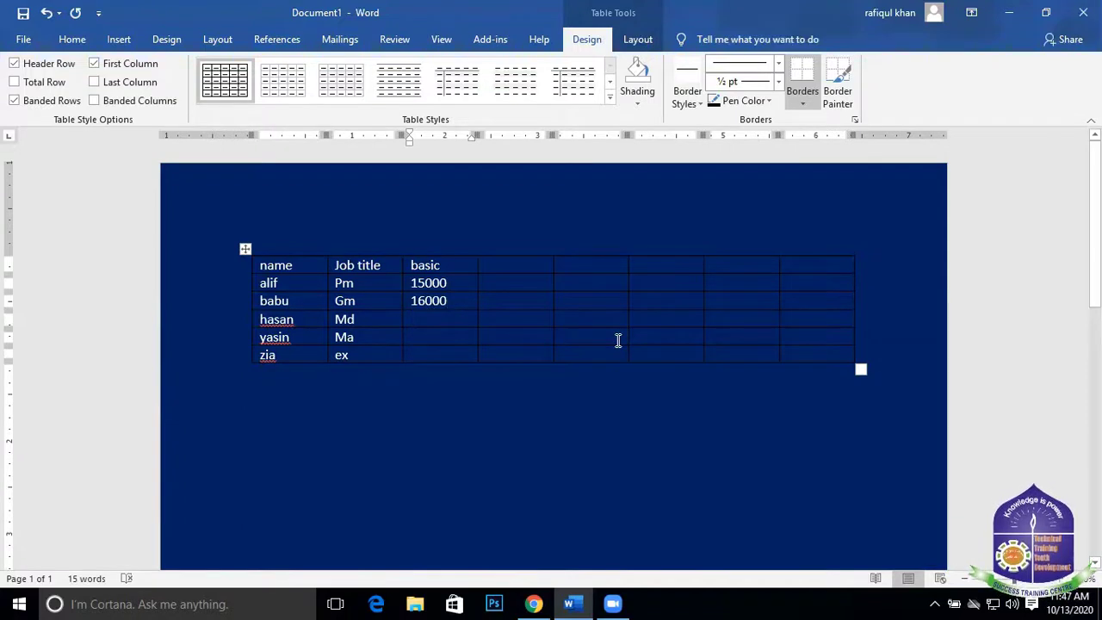
pyautogui.write('17000')
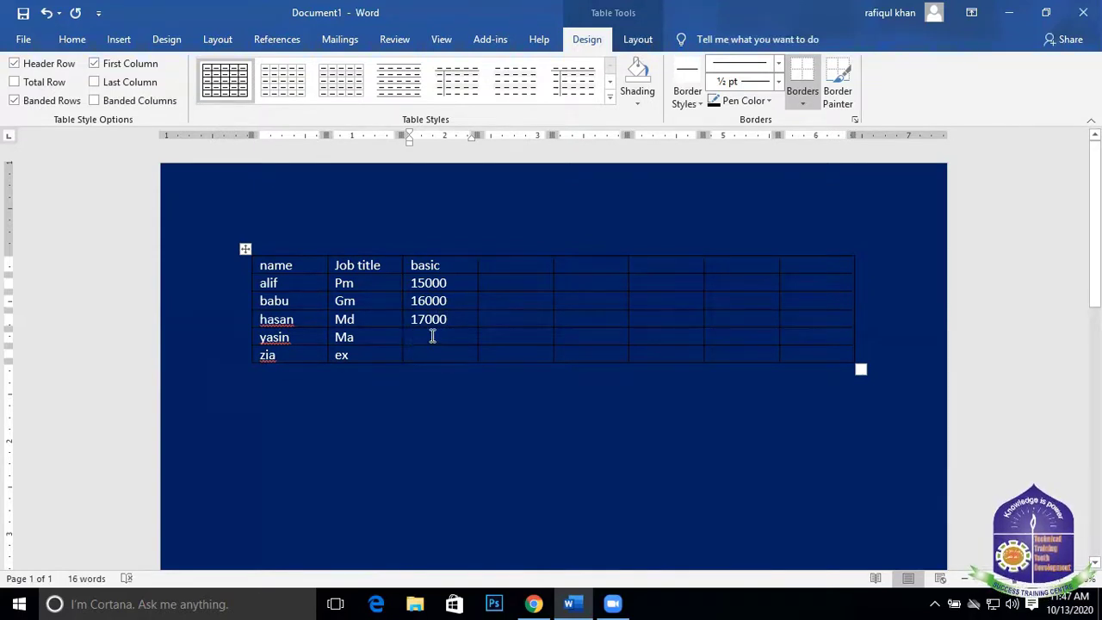
pyautogui.write('12000')
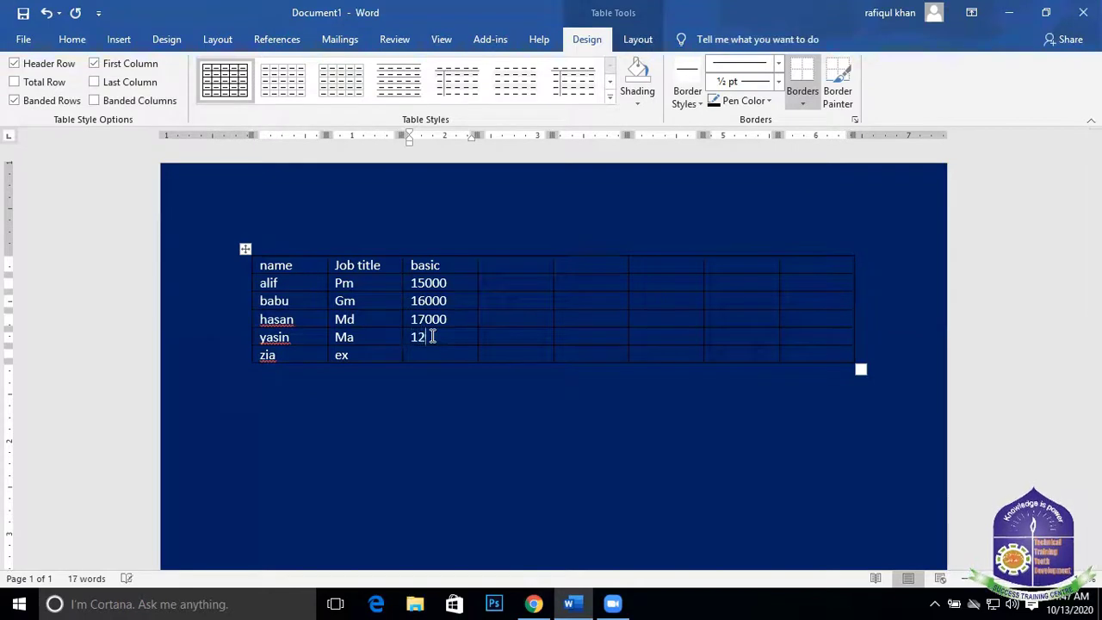
pyautogui.click(420, 353)
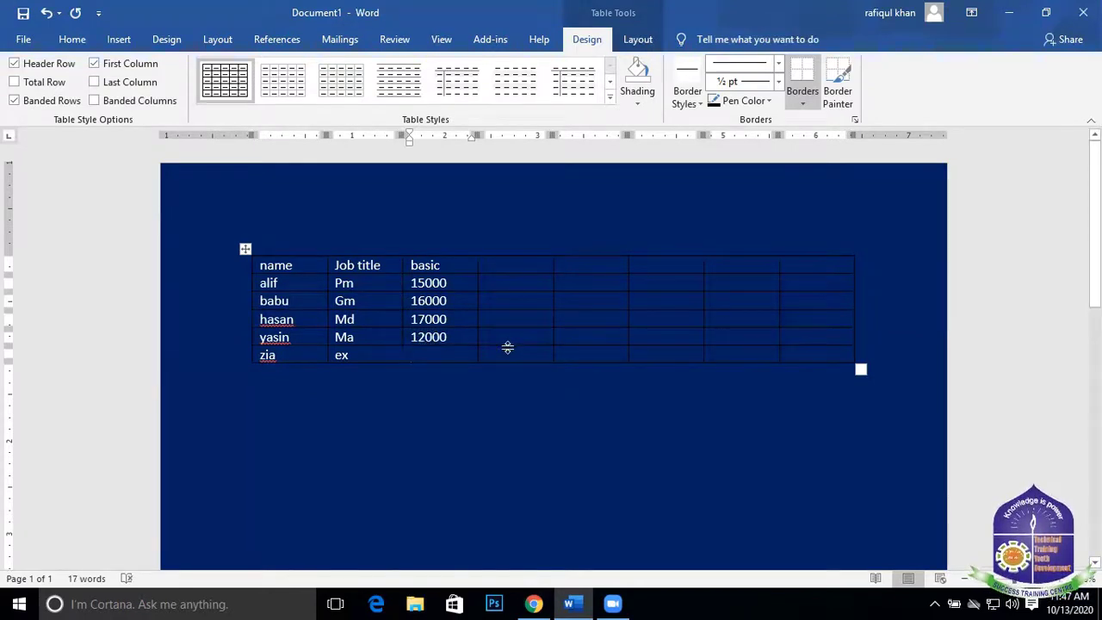
pyautogui.write('1000')
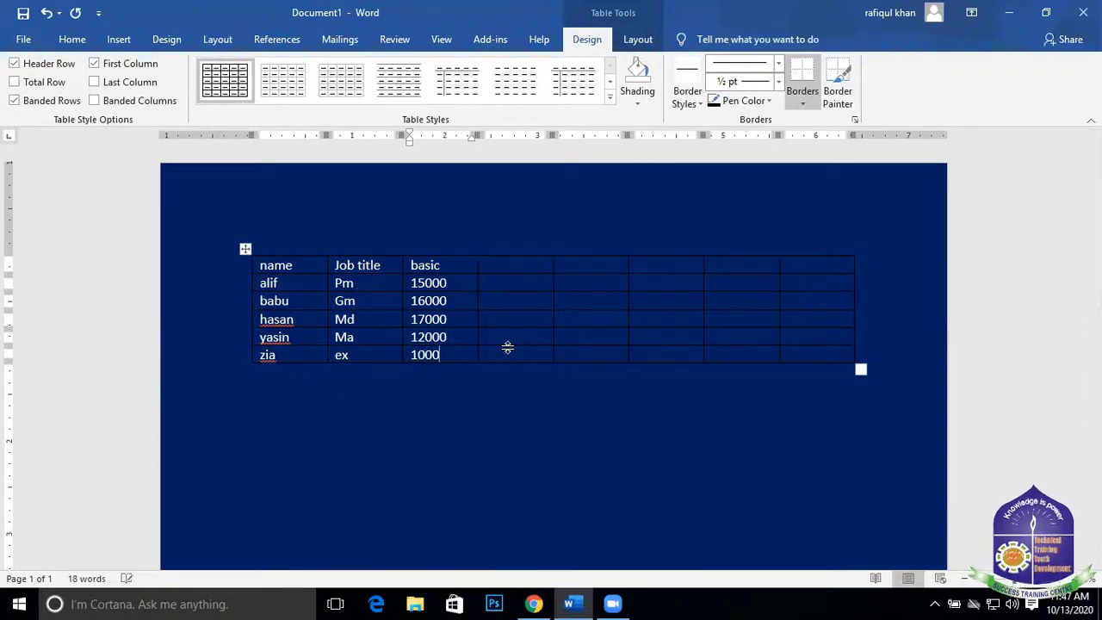
pyautogui.write('0')
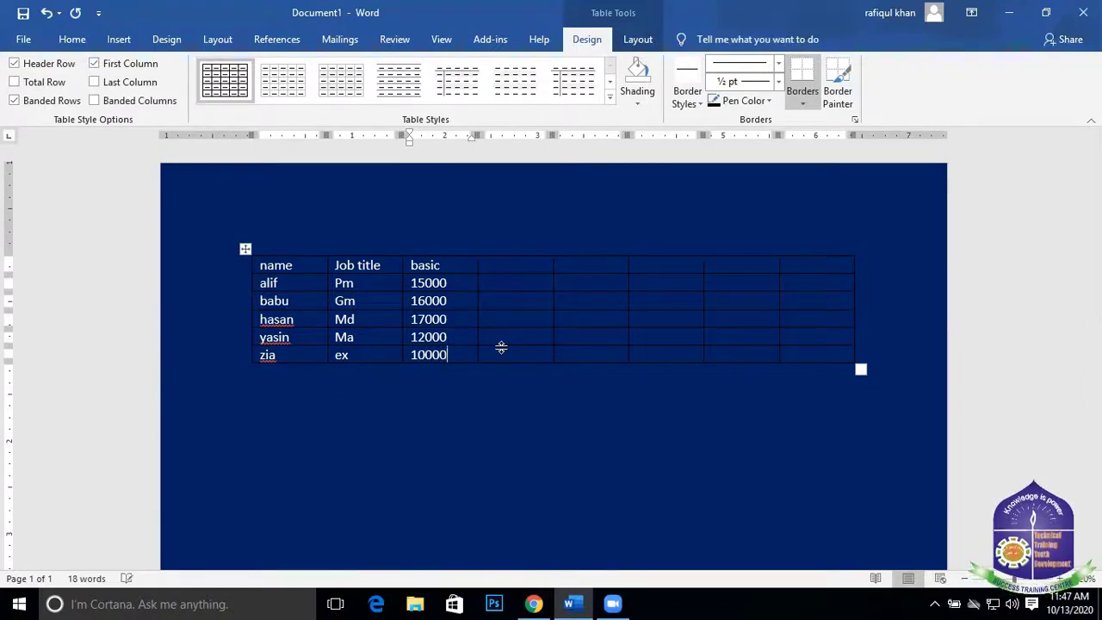
# Fill the fourth column with the header "others" and the entries 1500, 1600, 1700, 1200 and 1000
pyautogui.click(549, 264)
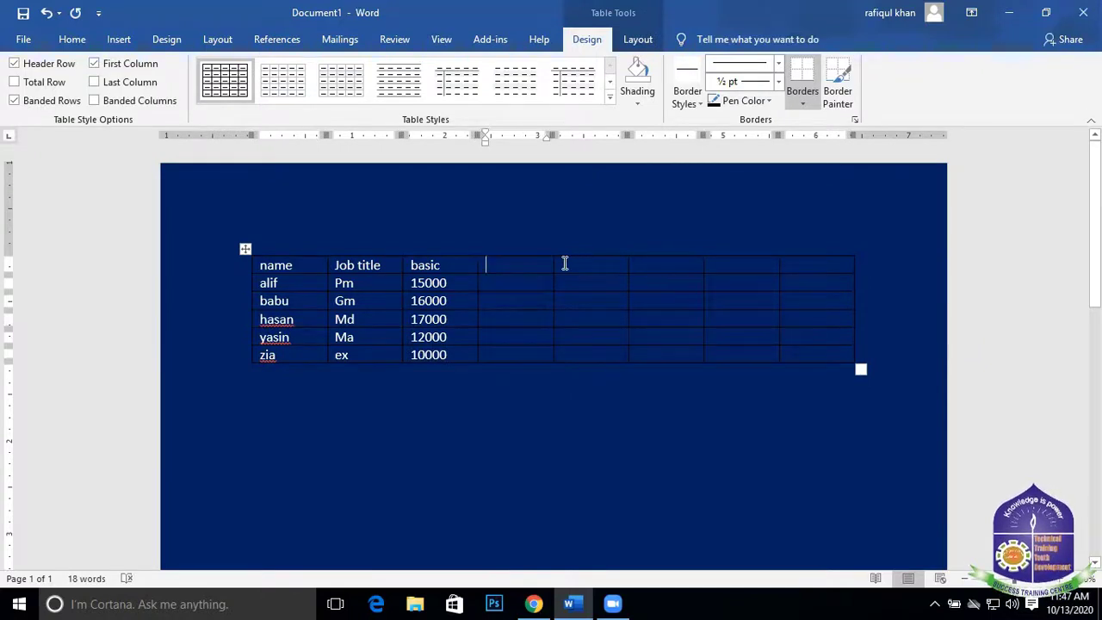
pyautogui.write('oth')
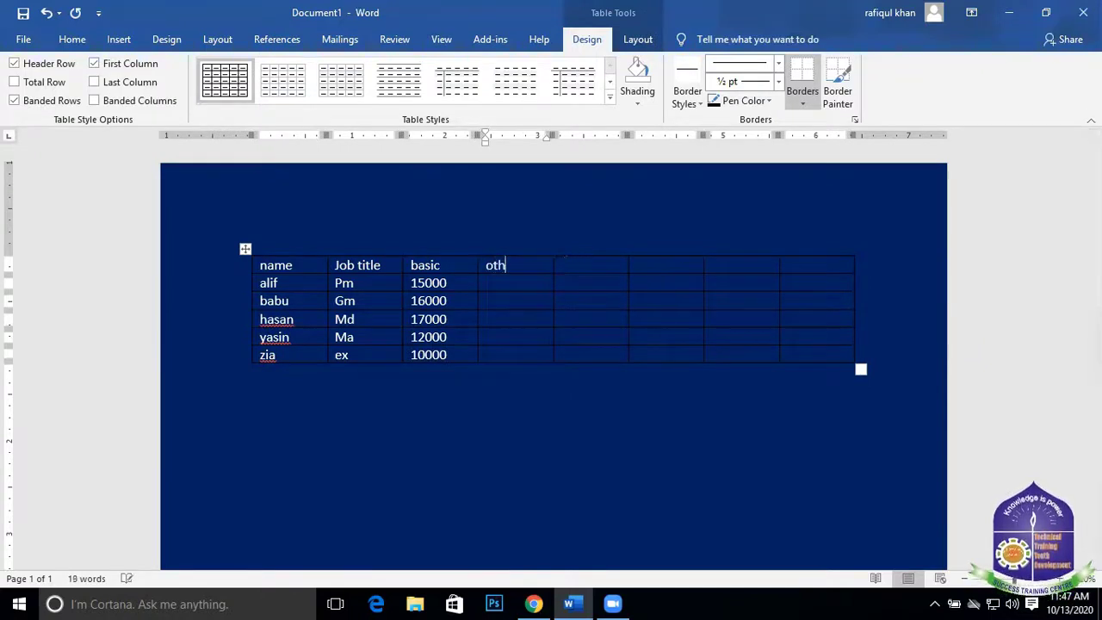
pyautogui.write('ers')
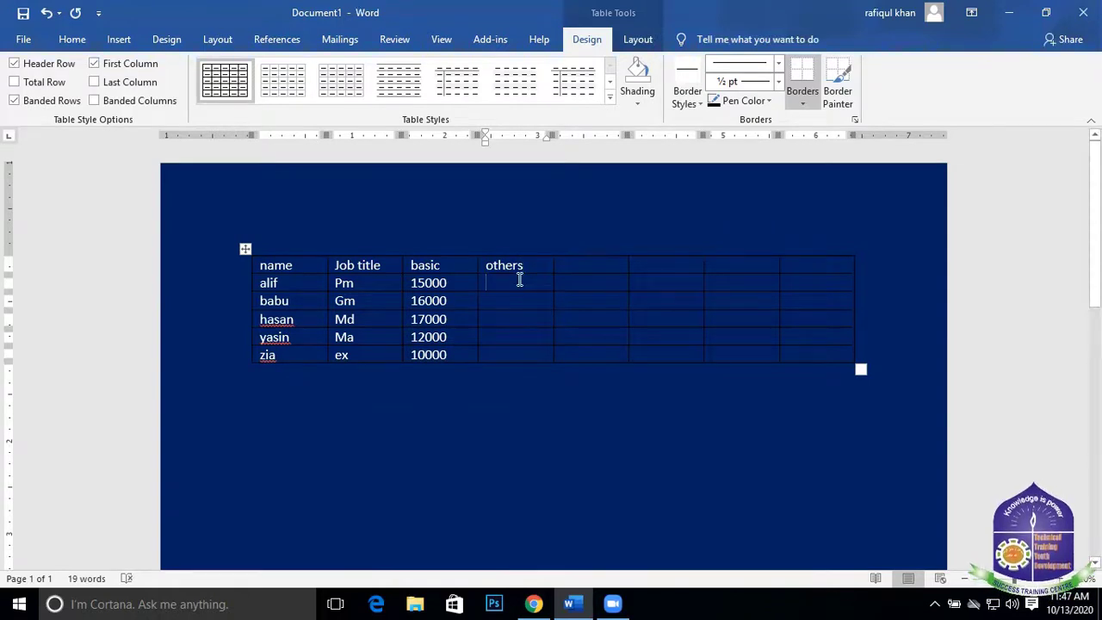
pyautogui.write('500')
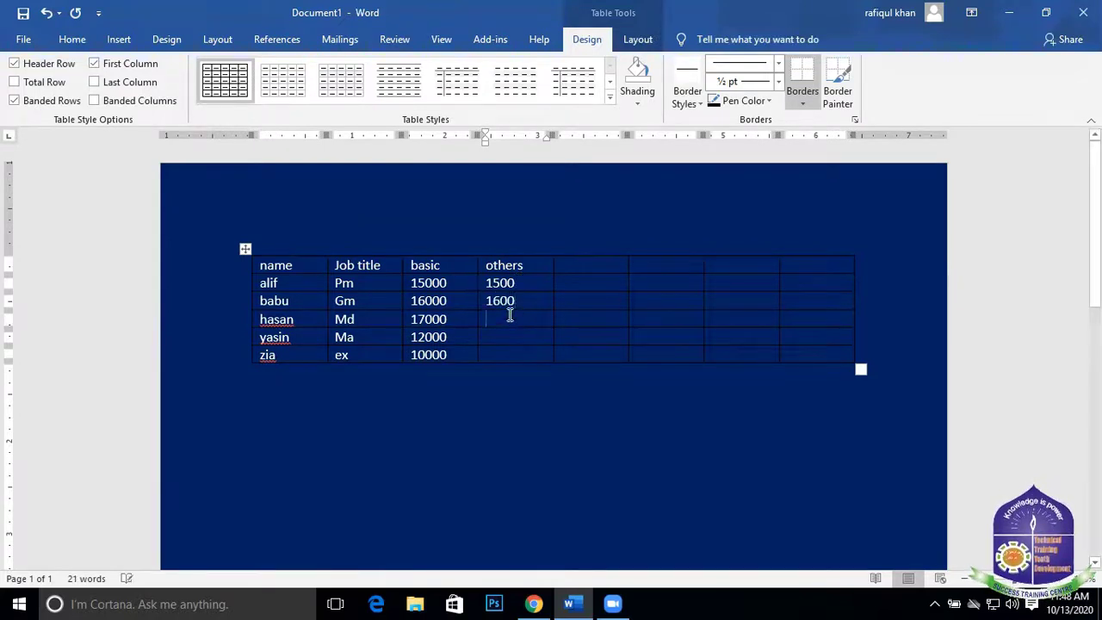
pyautogui.write('1700')
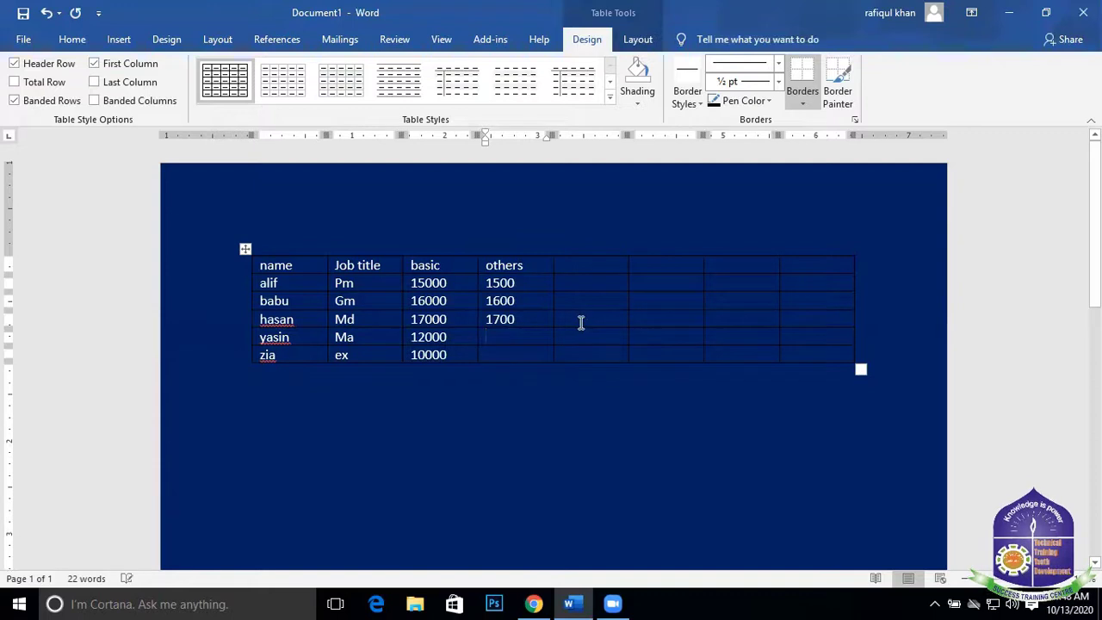
pyautogui.write('1200')
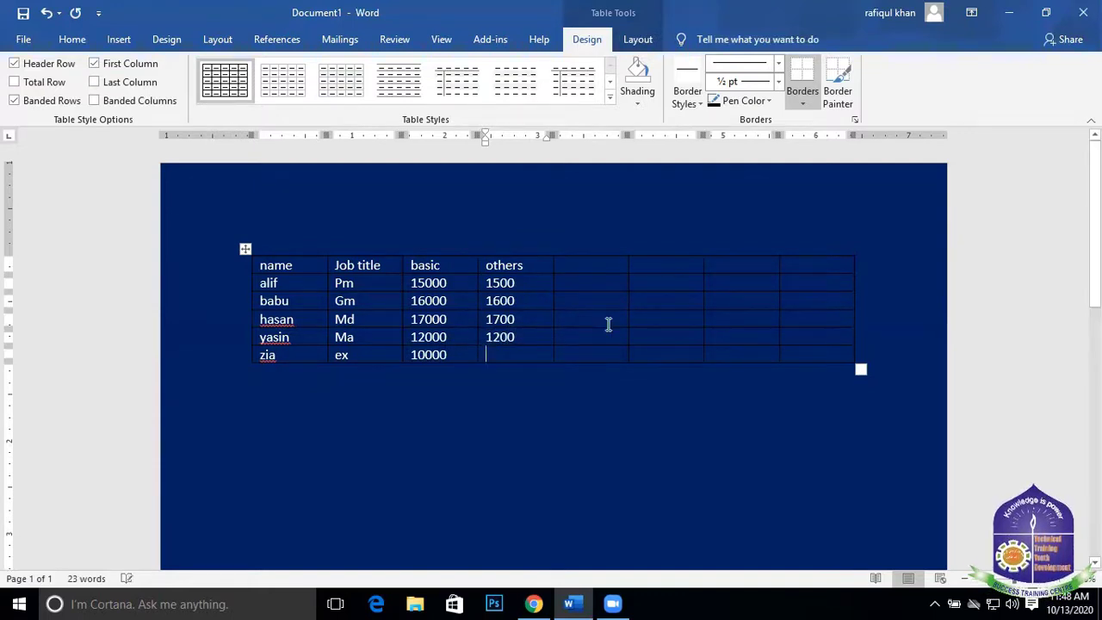
pyautogui.write('1000')
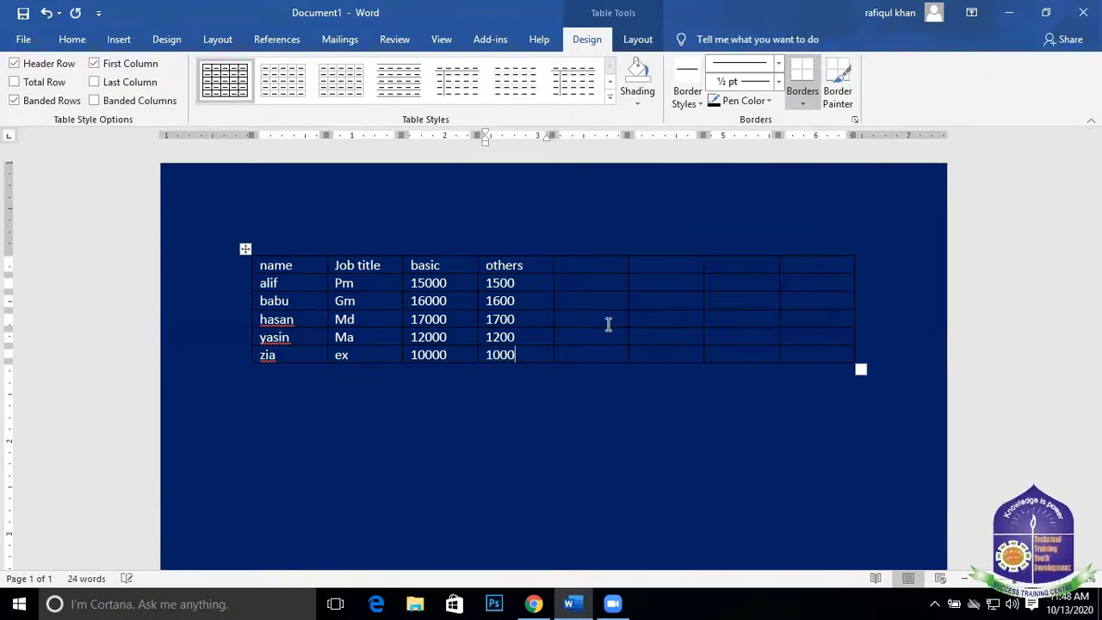
# Enter the header "total" in the fifth column and place the cursor in the cell below it
pyautogui.click(581, 267)
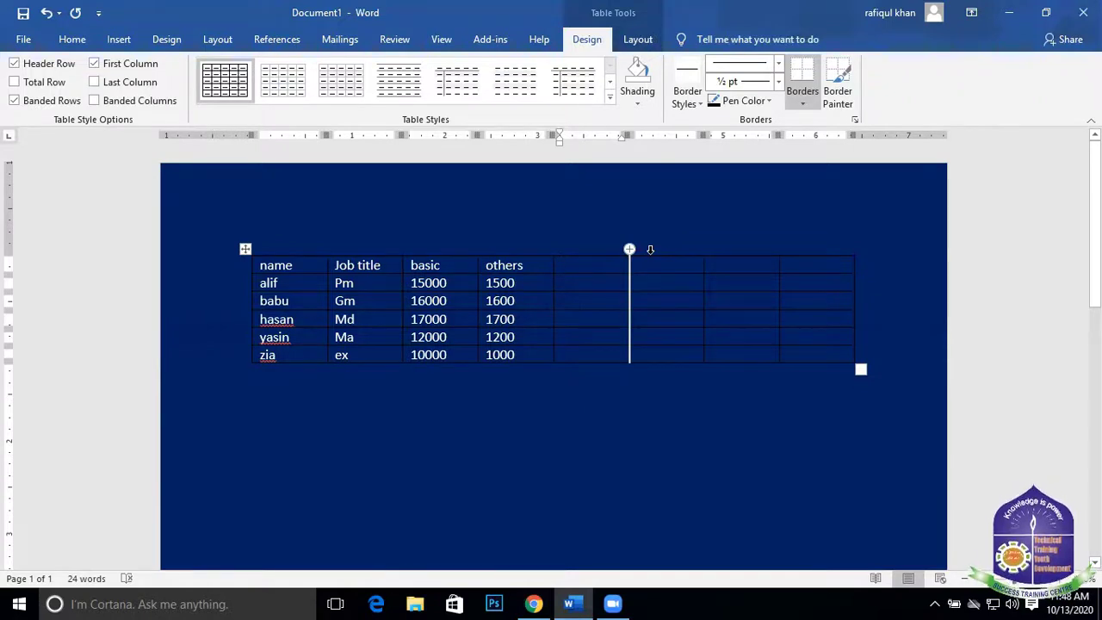
pyautogui.write('total')
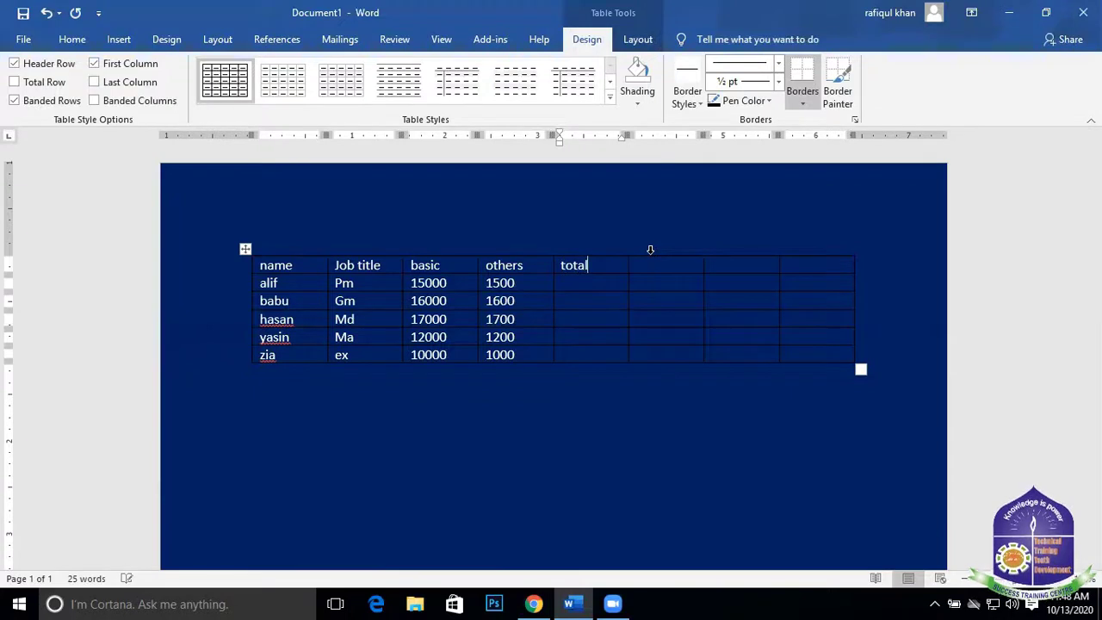
pyautogui.click(587, 279)
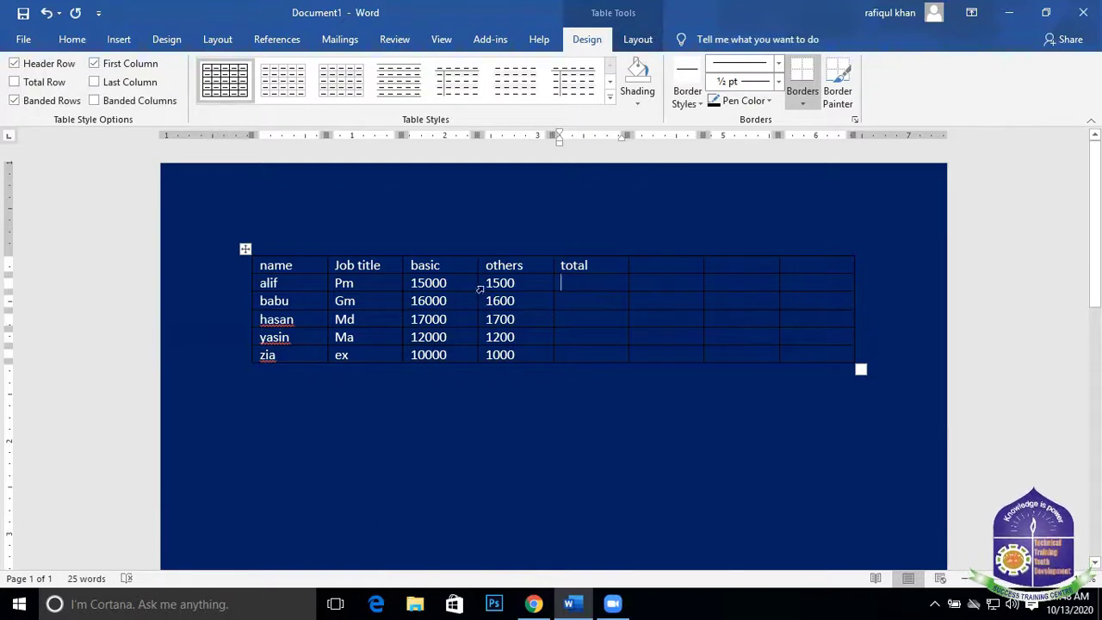
# Delete the three empty columns after the "total" column
pyautogui.moveTo(673, 262)
pyautogui.mouseDown()
pyautogui.moveTo(698, 327)
pyautogui.moveTo(743, 355)
pyautogui.mouseUp()
pyautogui.rightClick(756, 318)
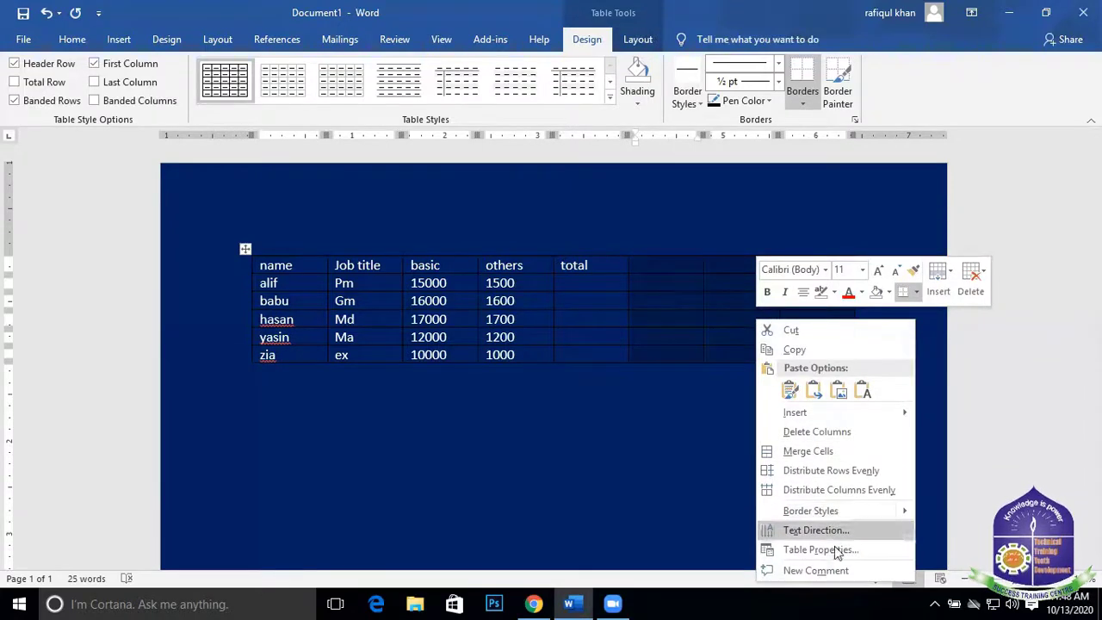
pyautogui.click(826, 430)
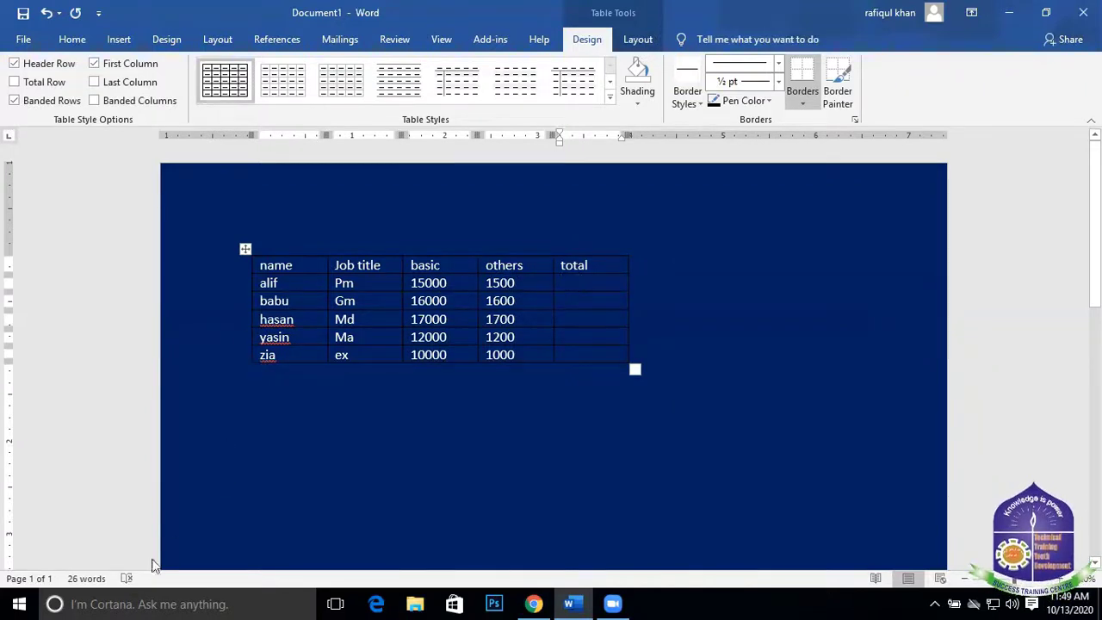
# Open the Windows Calculator app and maximize its window
pyautogui.click(19, 604)
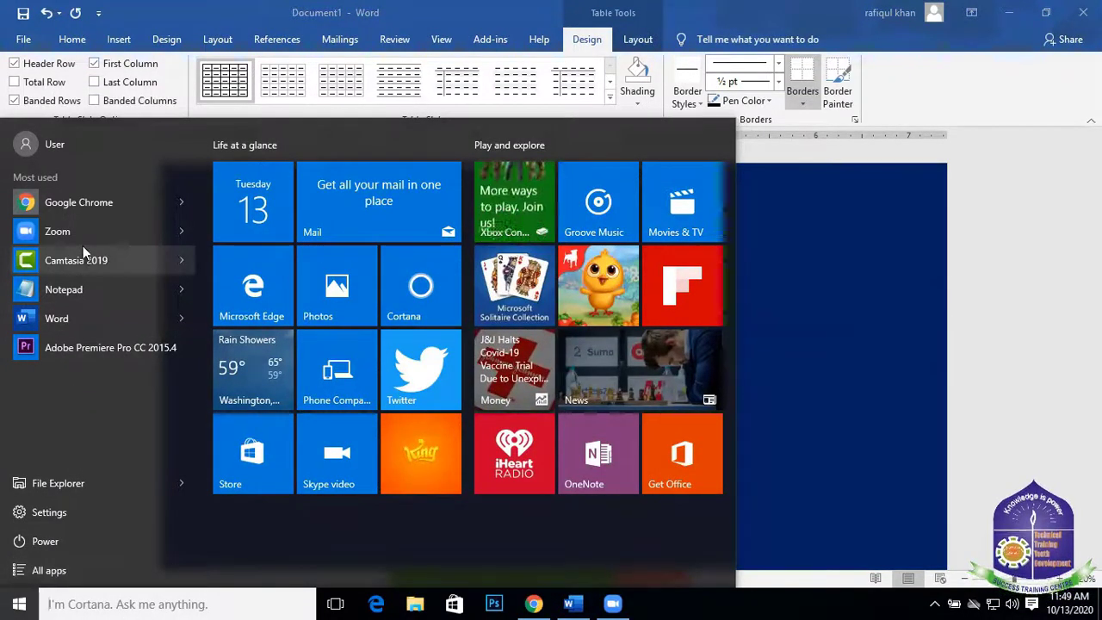
pyautogui.click(62, 570)
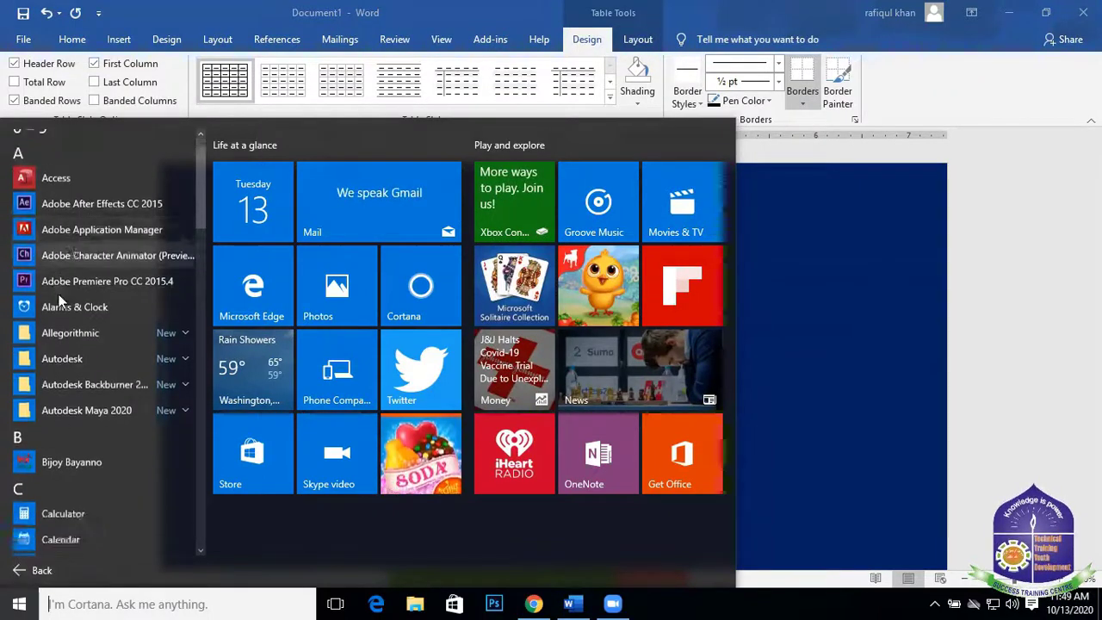
pyautogui.scroll(-3, 59, 291)
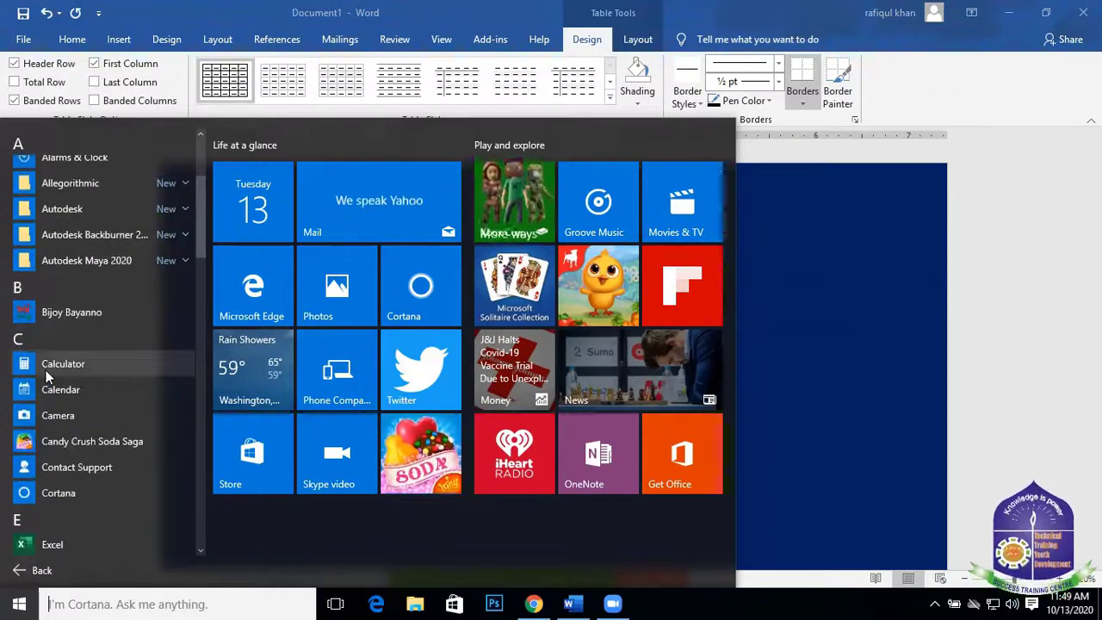
pyautogui.click(84, 363)
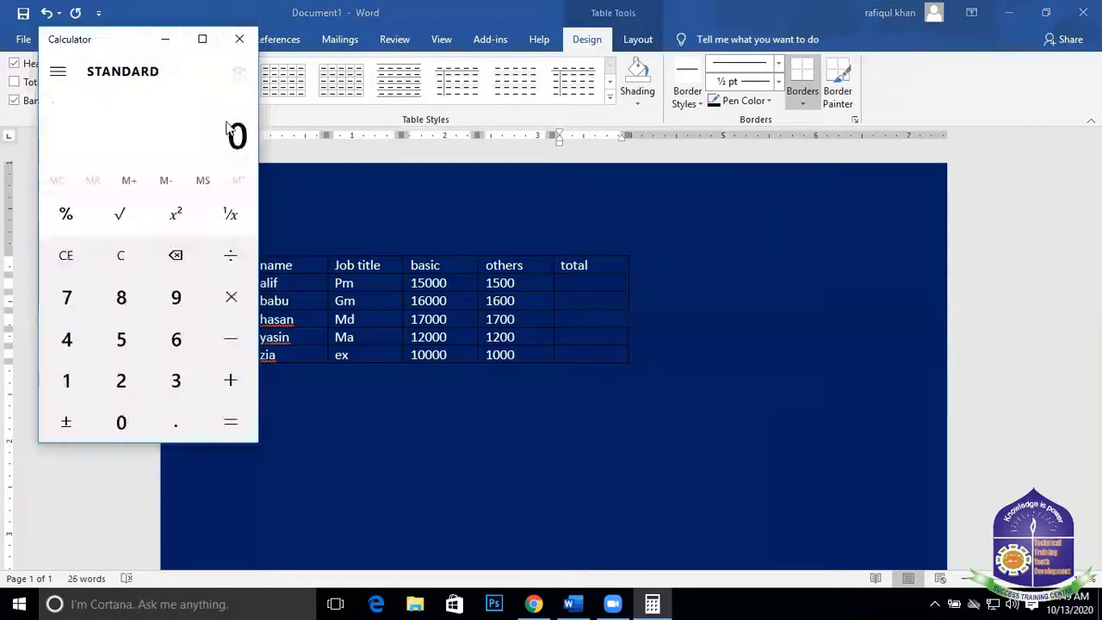
pyautogui.click(202, 39)
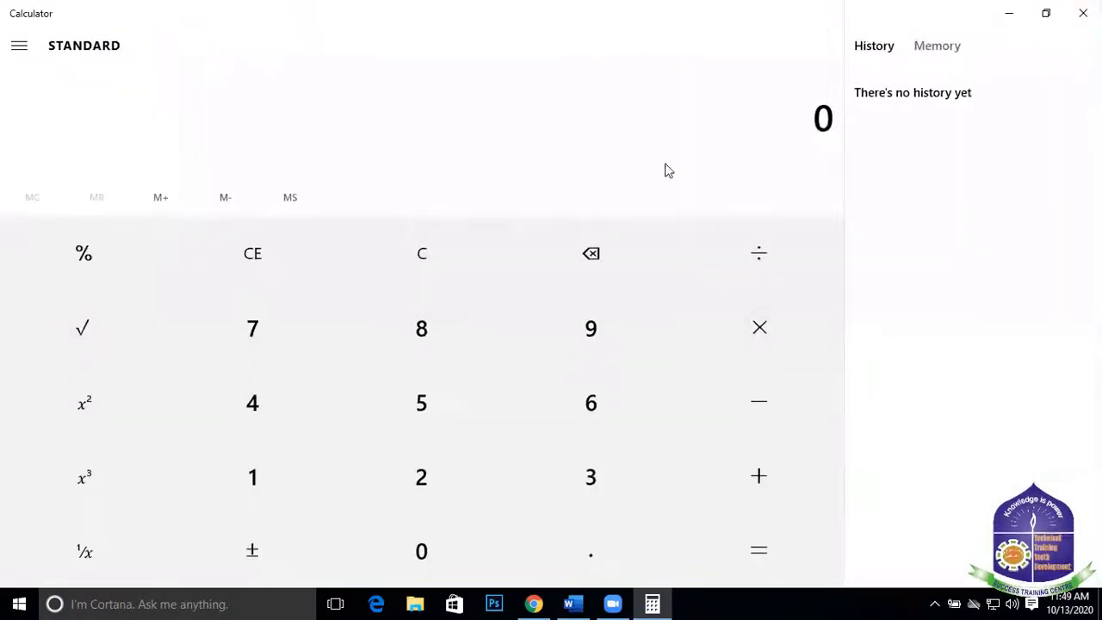
# Calculate 15000 + 1500, then restore the Calculator window and move it clear of the Word table
pyautogui.write('1')
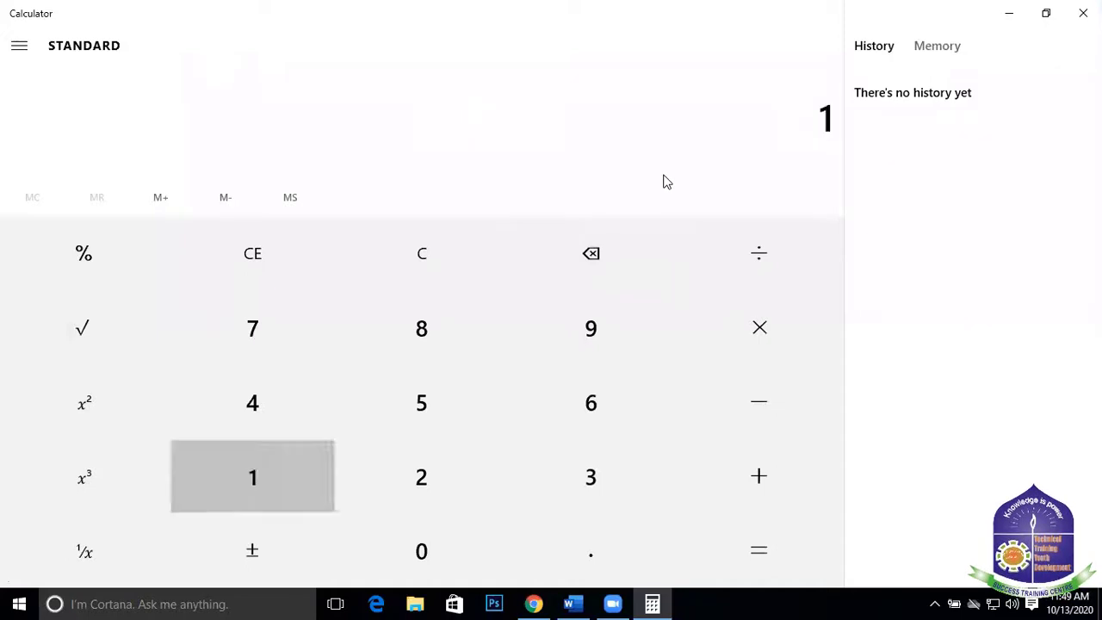
pyautogui.write('5000')
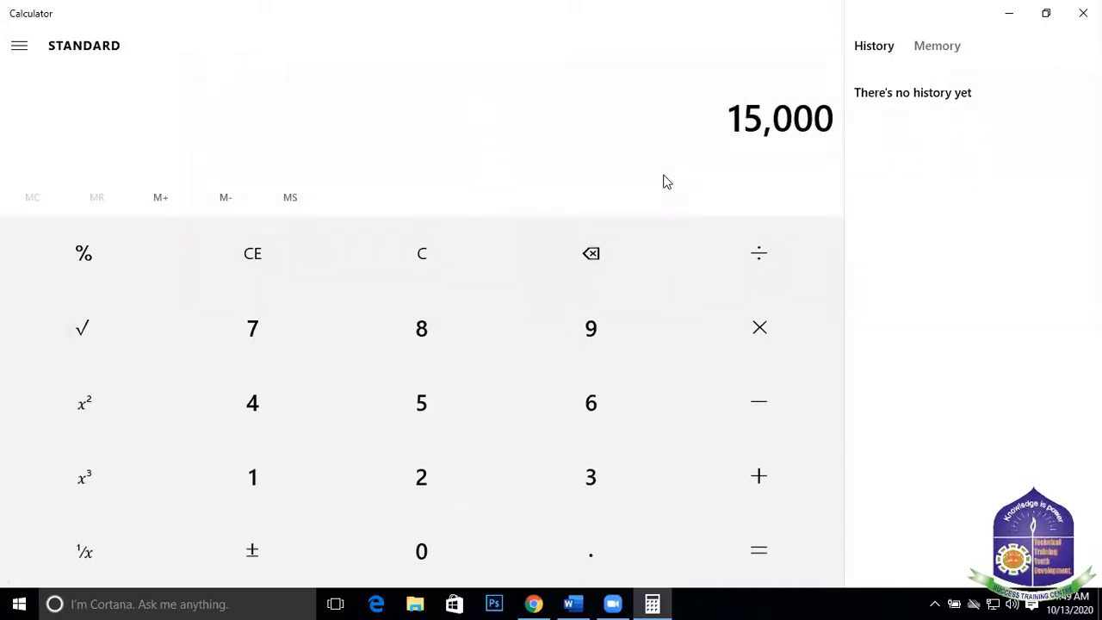
pyautogui.write('+1500')
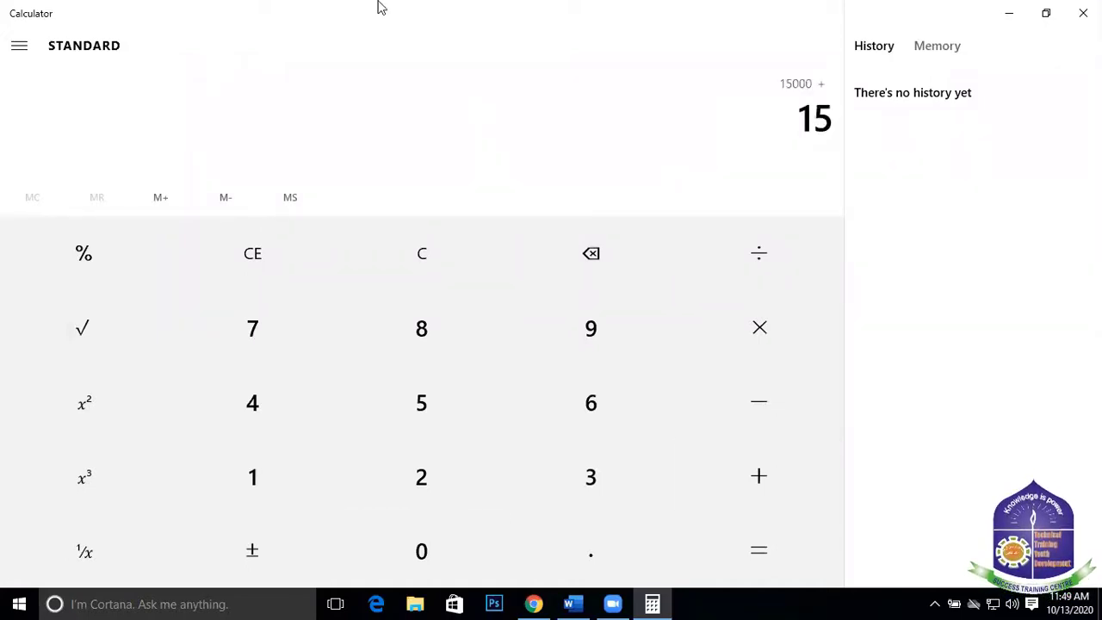
pyautogui.press('Return')
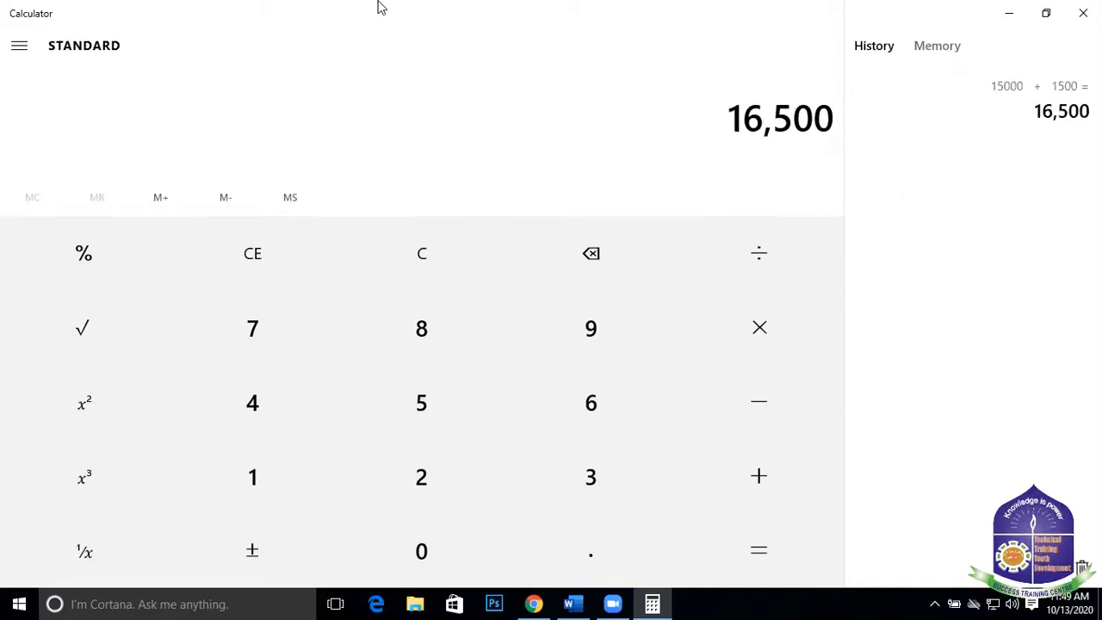
pyautogui.click(1045, 13)
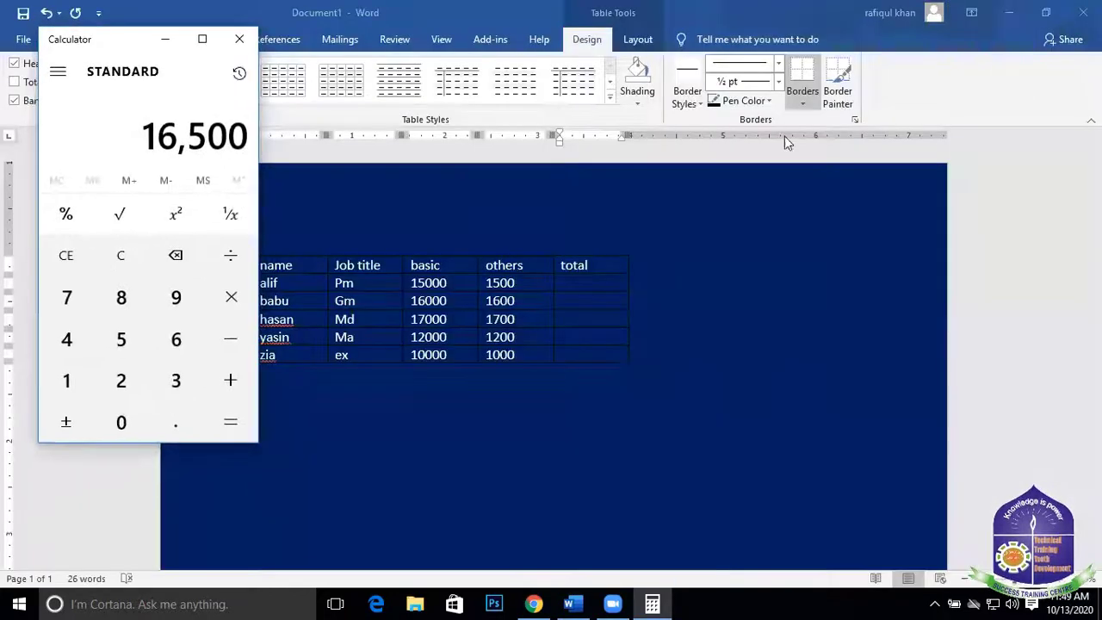
pyautogui.moveTo(118, 40); pyautogui.dragTo(44, 27)
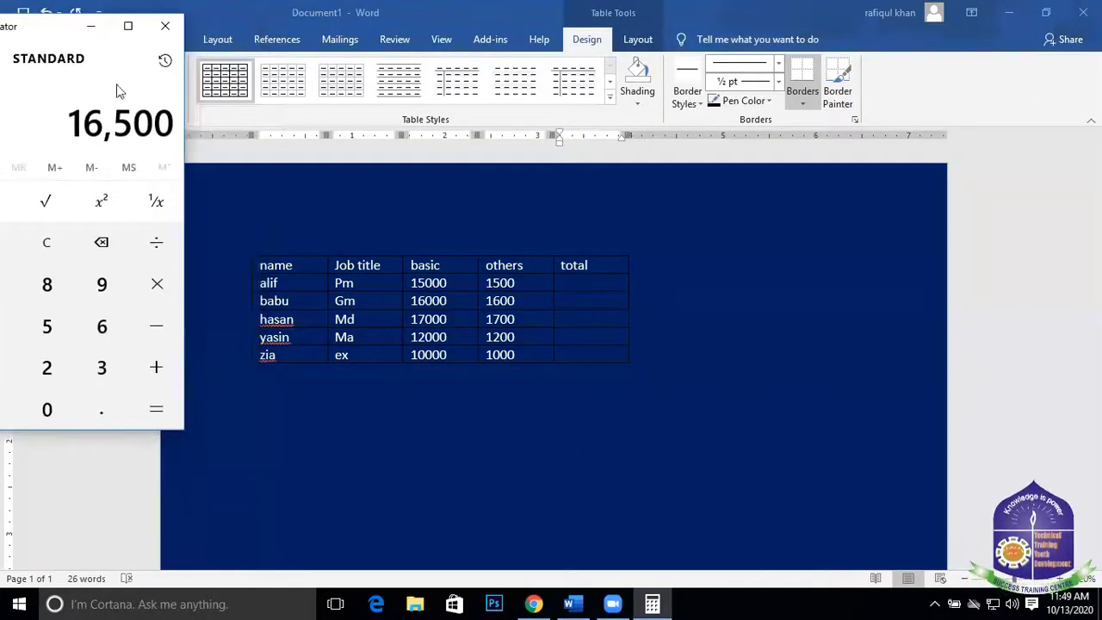
# Enter 16500 in the first cell below the "total" header of the Word table
pyautogui.click(577, 280)
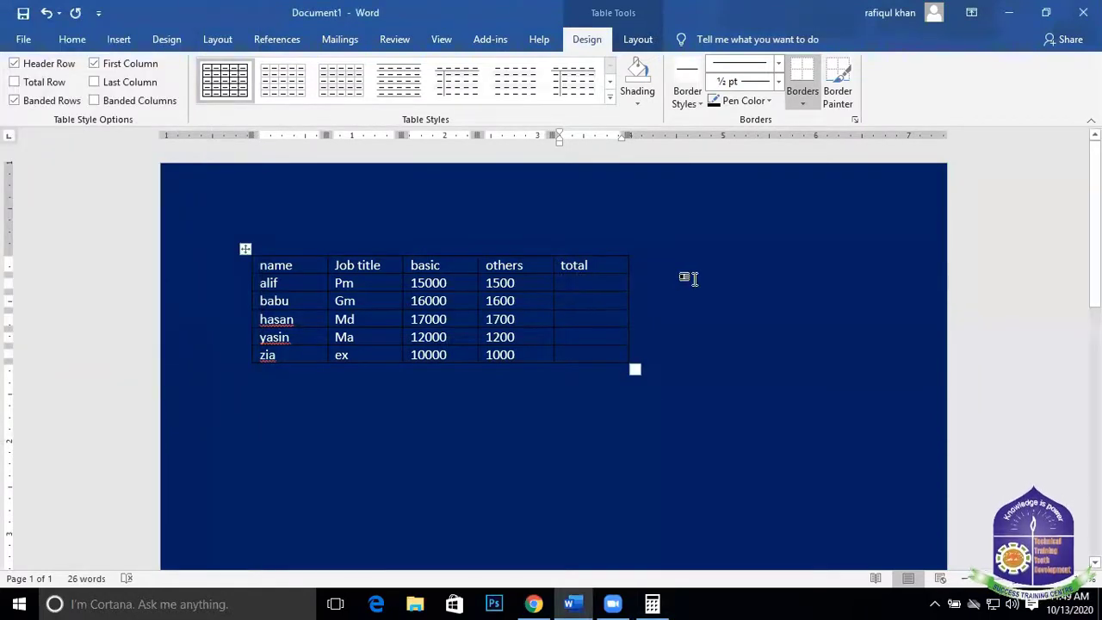
pyautogui.write('16500')
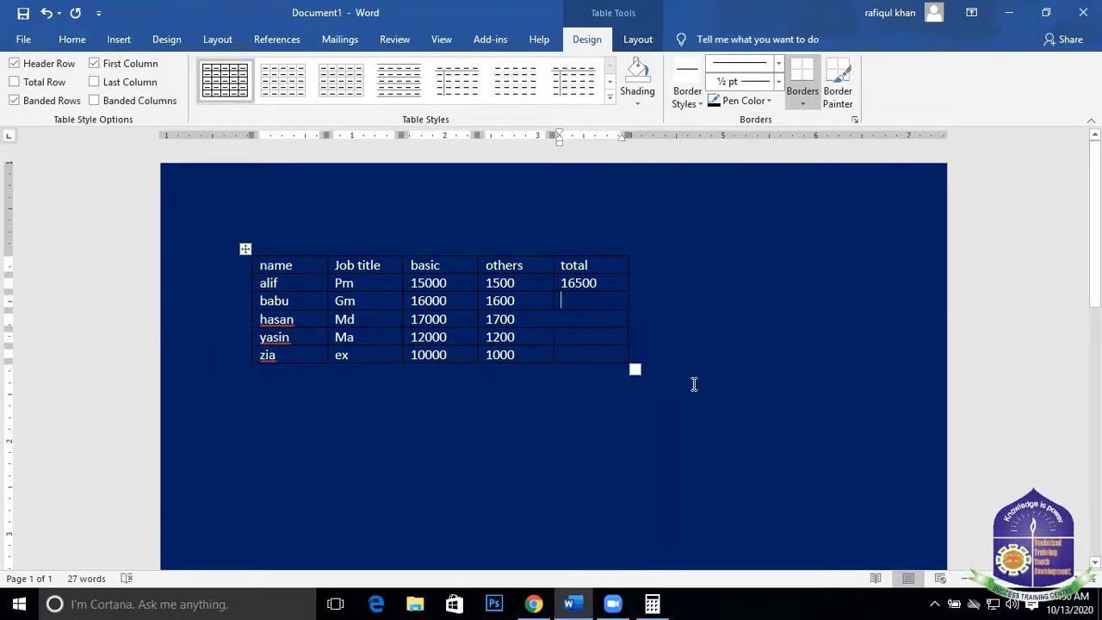
pyautogui.click(663, 384)
pyautogui.click(529, 318)
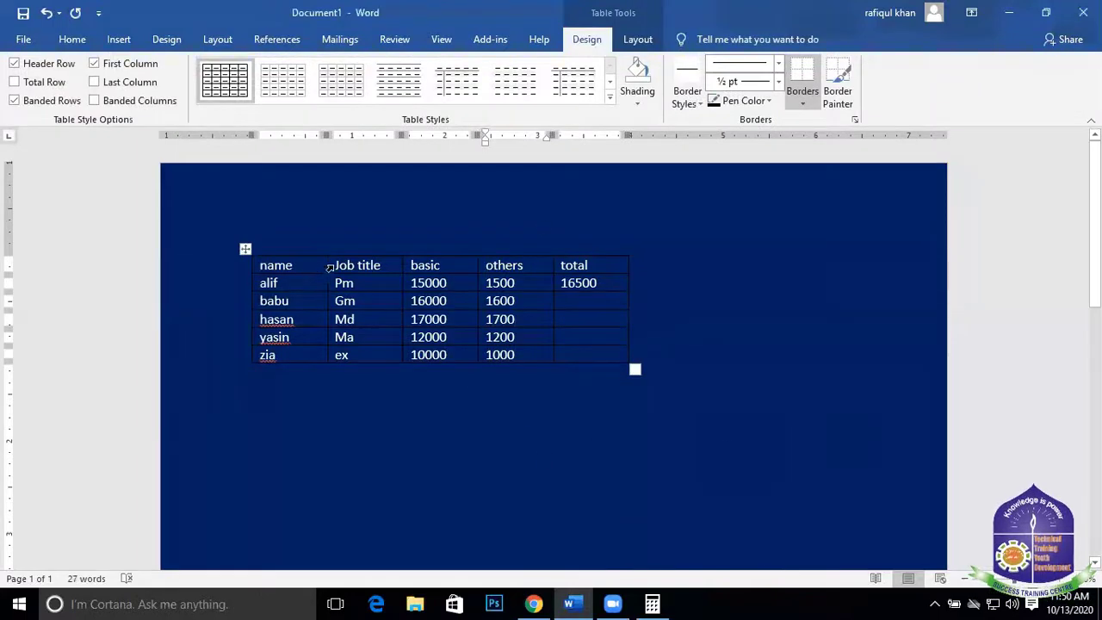
pyautogui.click(721, 281)
pyautogui.click(480, 301)
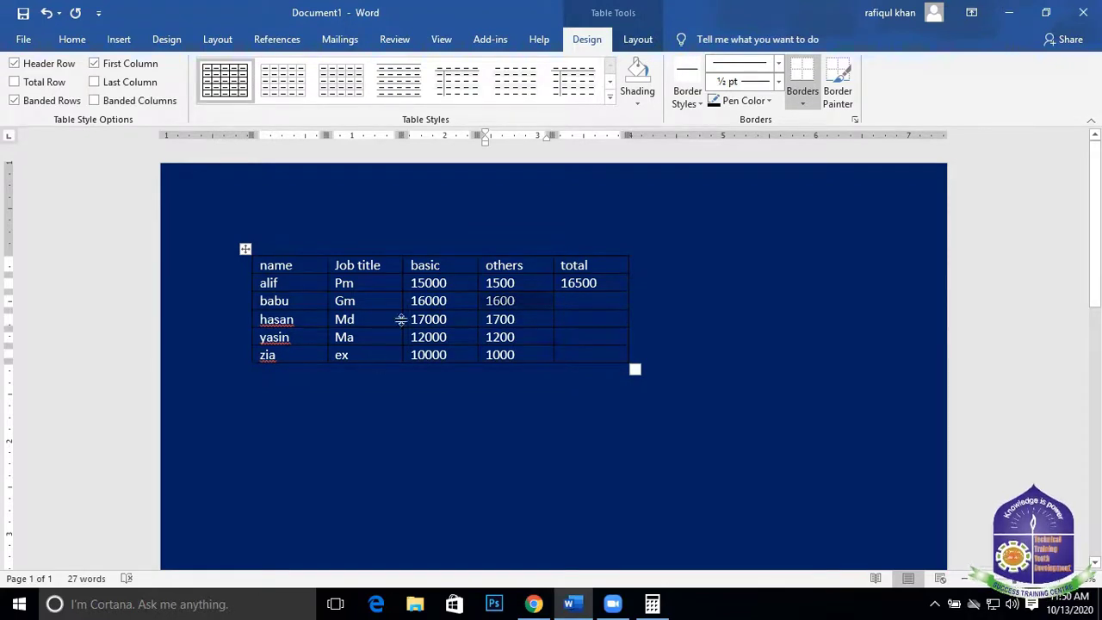
# Insert an embedded Excel spreadsheet directly below the salary table
pyautogui.click(816, 350)
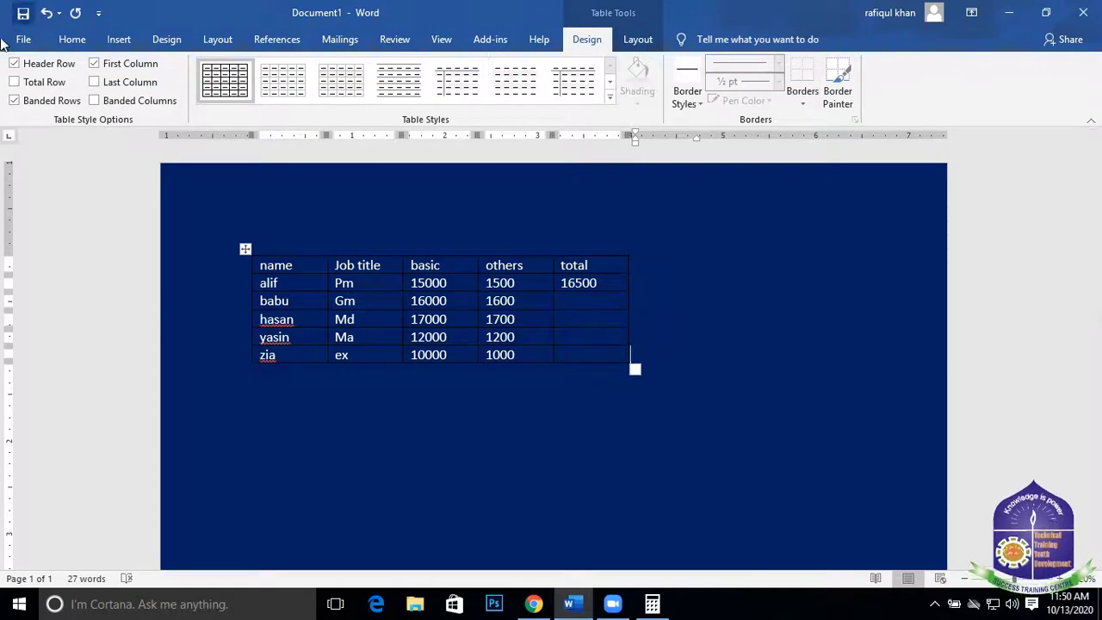
pyautogui.click(109, 39)
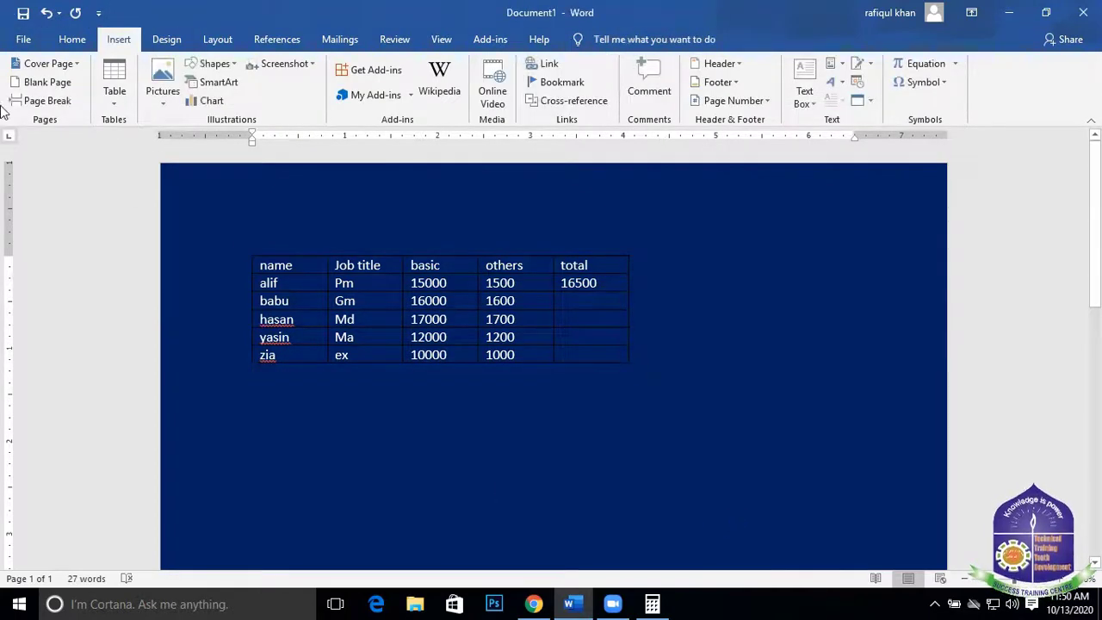
pyautogui.click(124, 103)
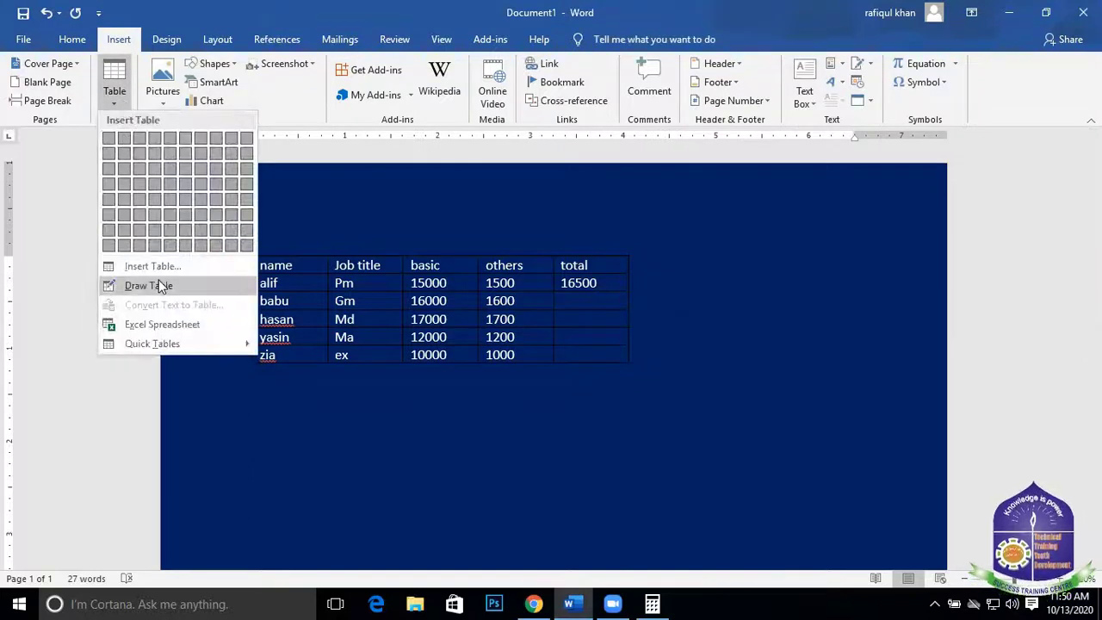
pyautogui.click(198, 325)
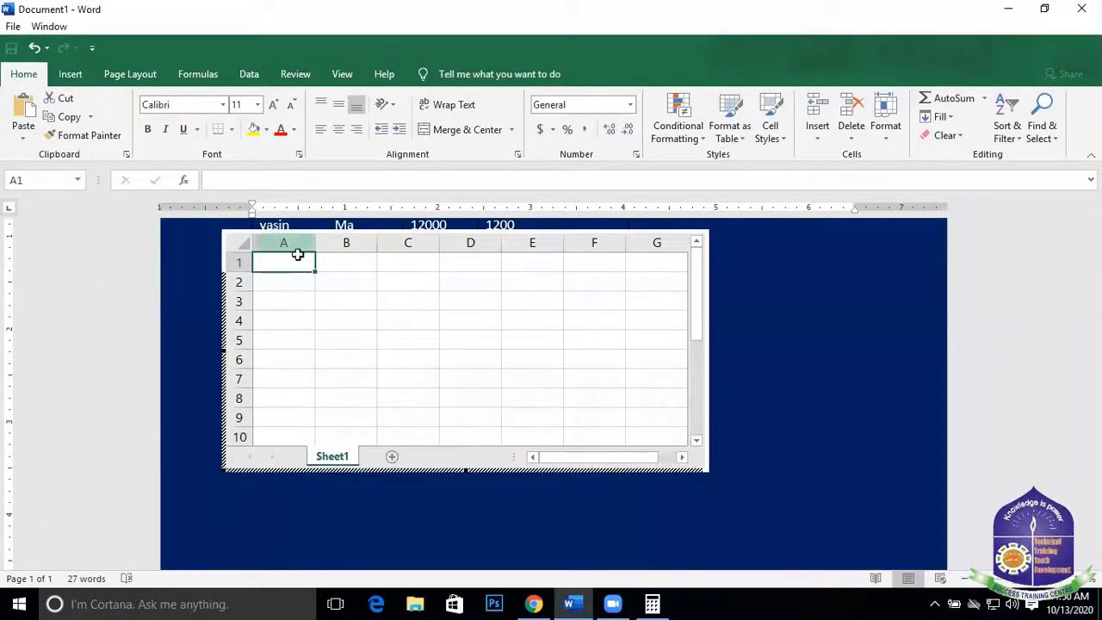
# Copy the name, Job title, basic and others columns of the Word table, and reopen the embedded worksheet for editing
pyautogui.scroll(4, 816, 293)
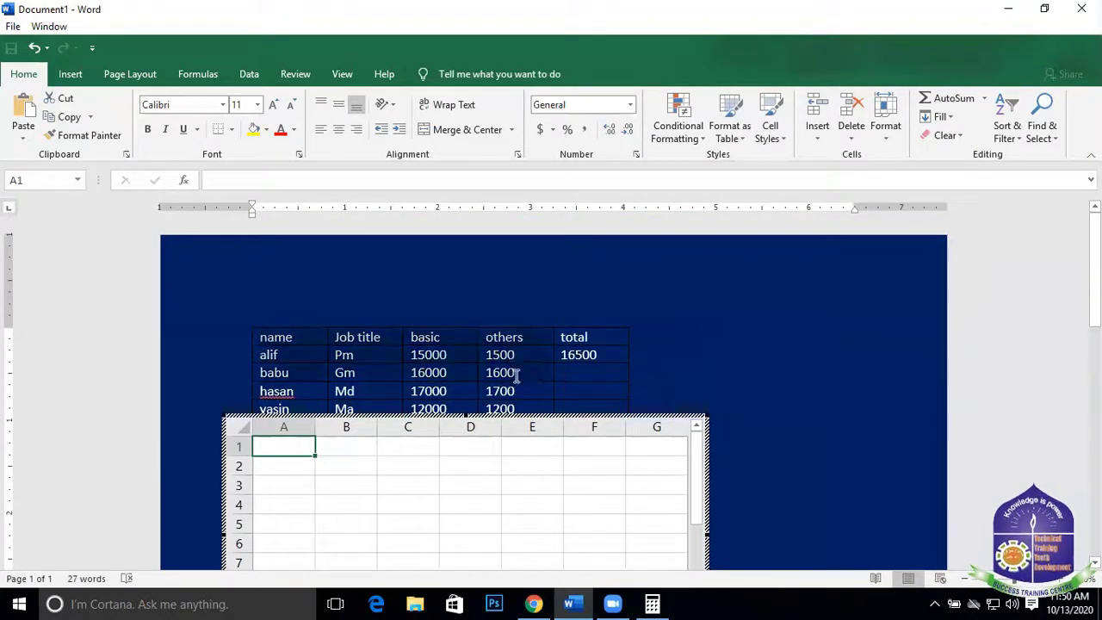
pyautogui.click(520, 416)
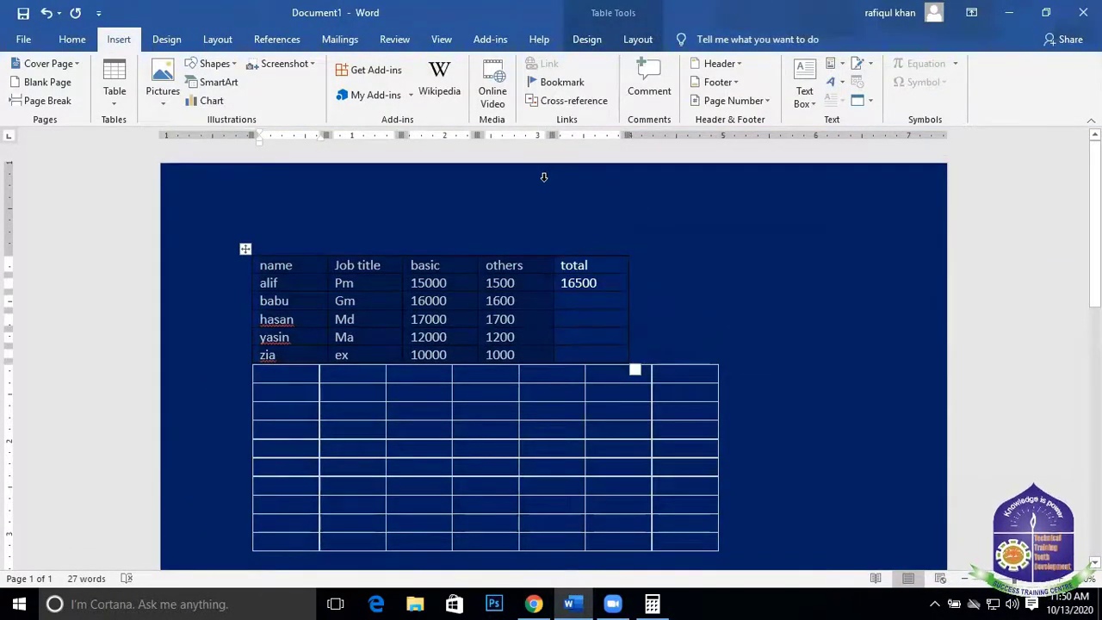
pyautogui.click(279, 377)
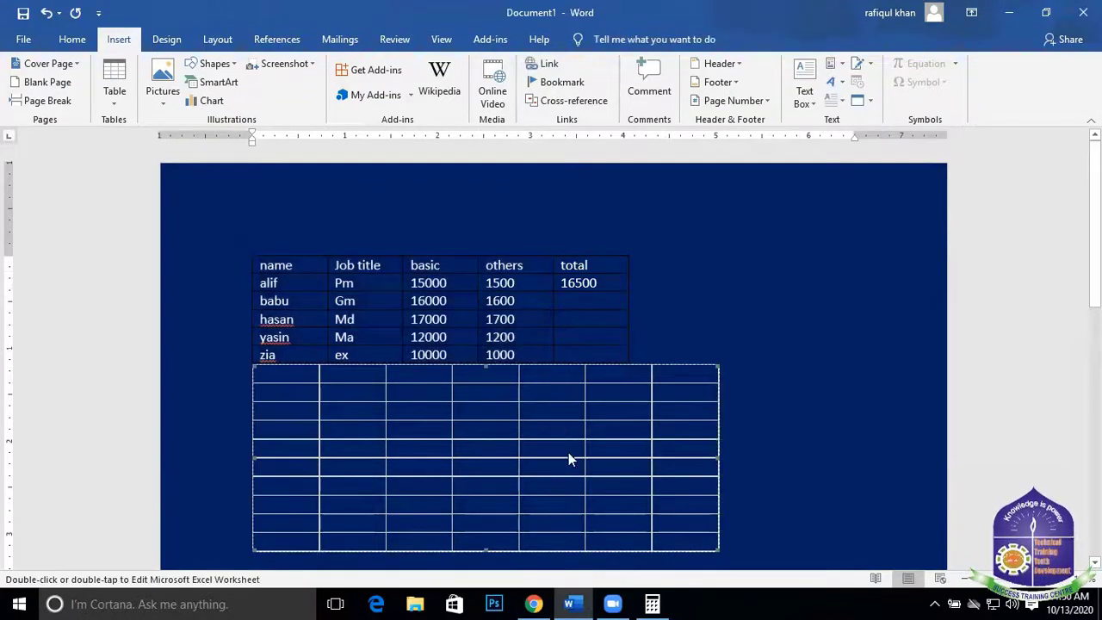
pyautogui.doubleClick(272, 370)
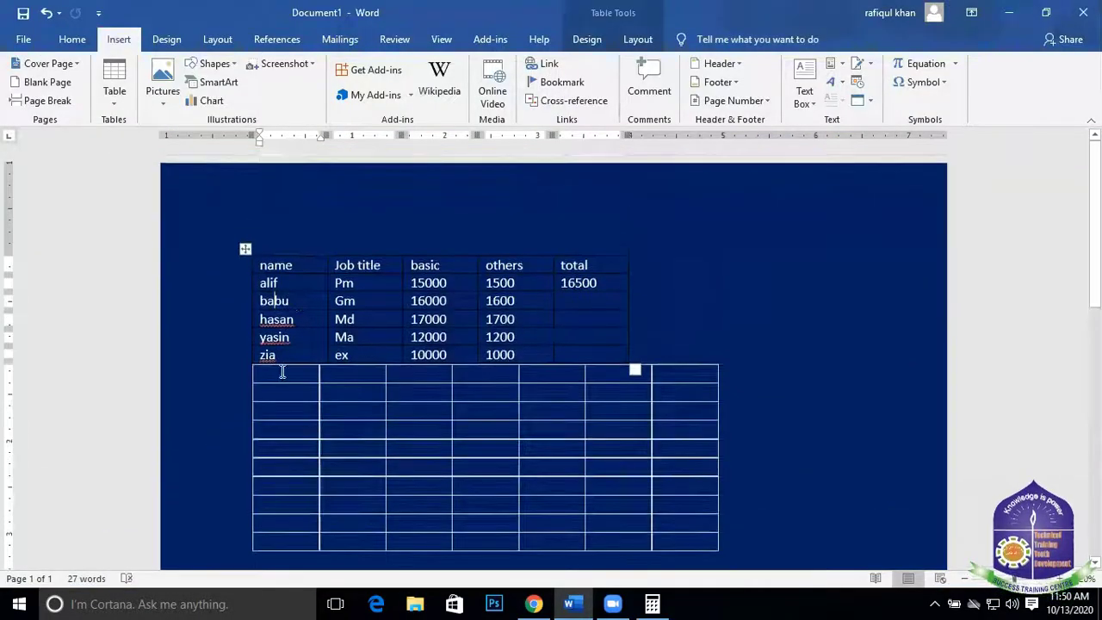
pyautogui.click(279, 371)
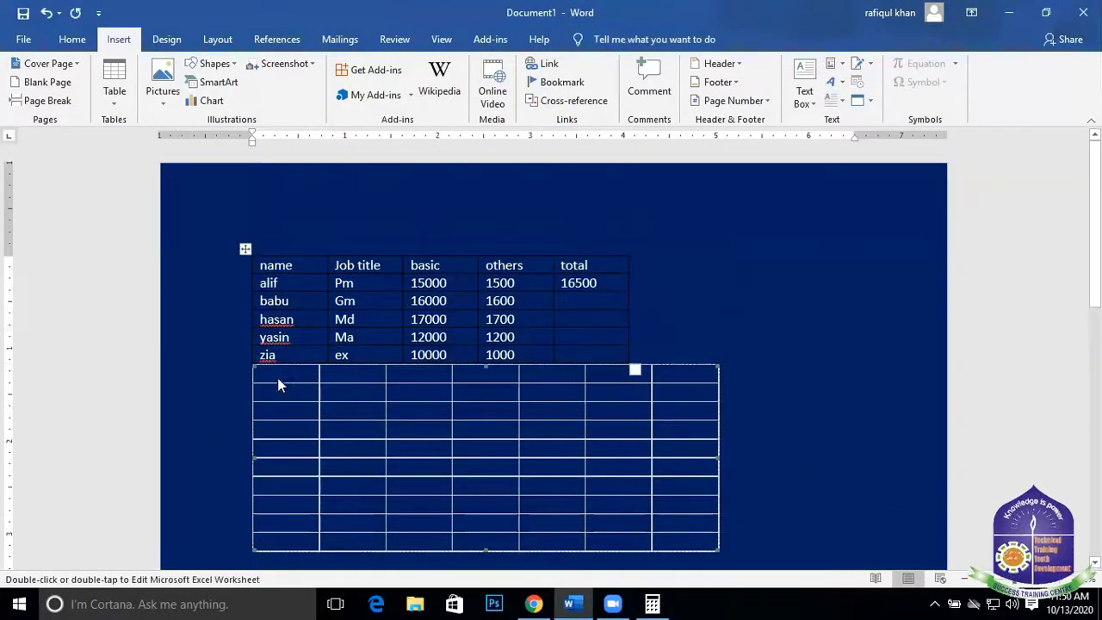
pyautogui.doubleClick(292, 371)
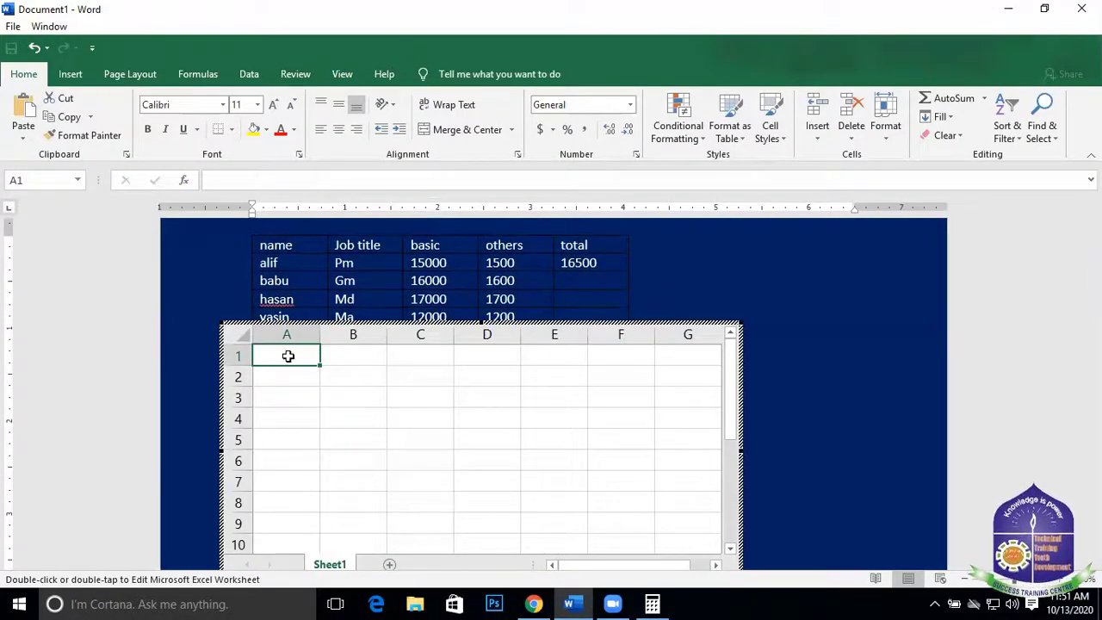
# Paste the copied columns into the embedded worksheet starting at cell A1, accepting the difference in selection size
pyautogui.moveTo(319, 356); pyautogui.dragTo(550, 548)
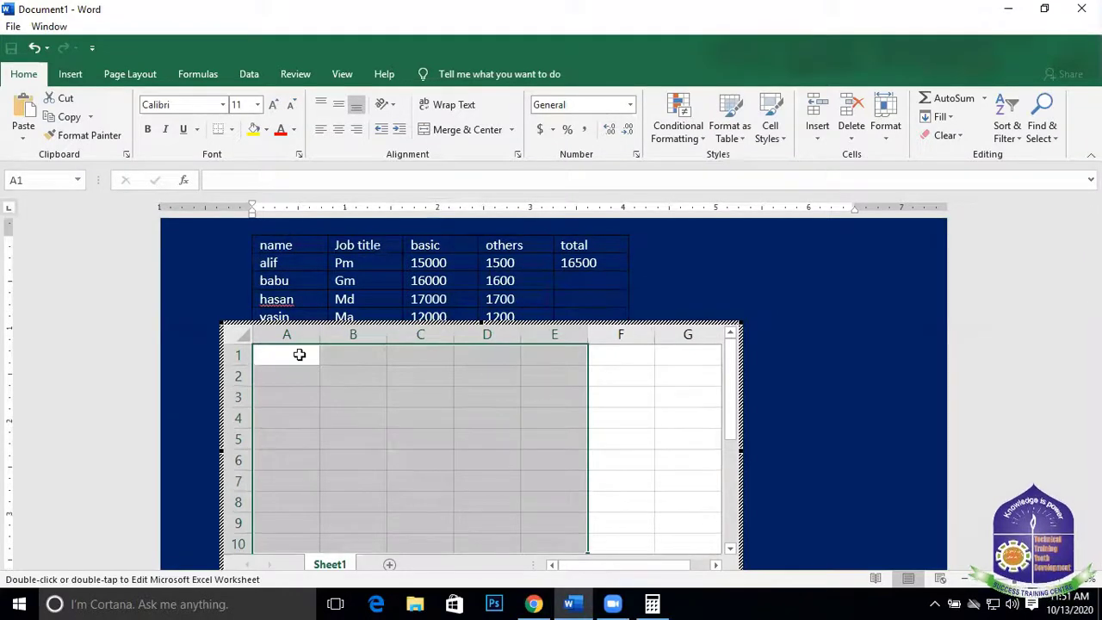
pyautogui.hotkey('ctrl', 'v')
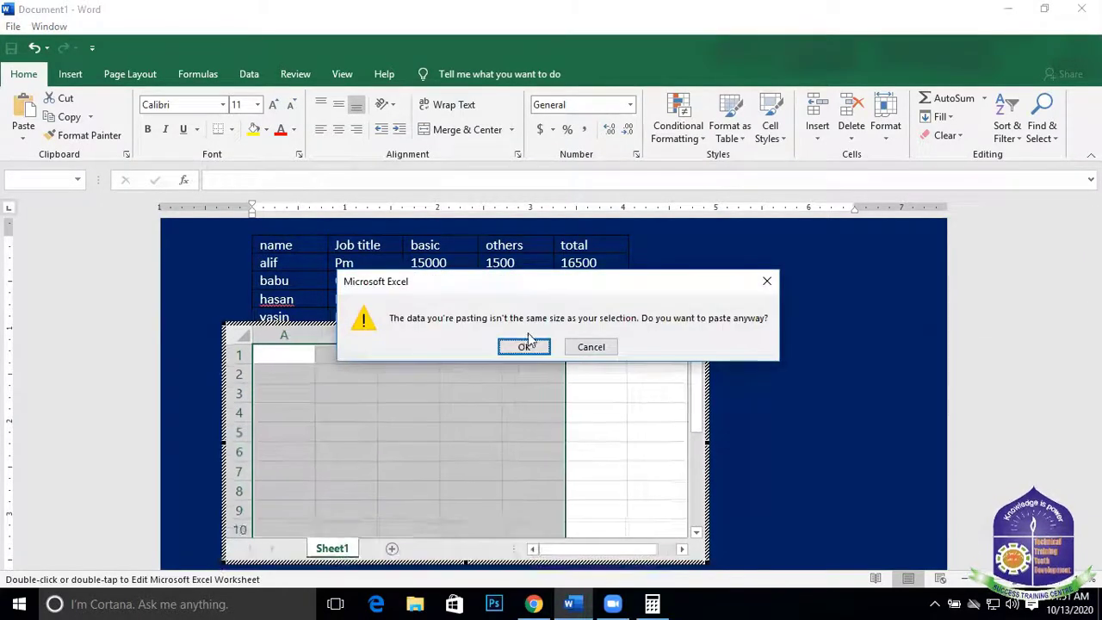
pyautogui.click(521, 346)
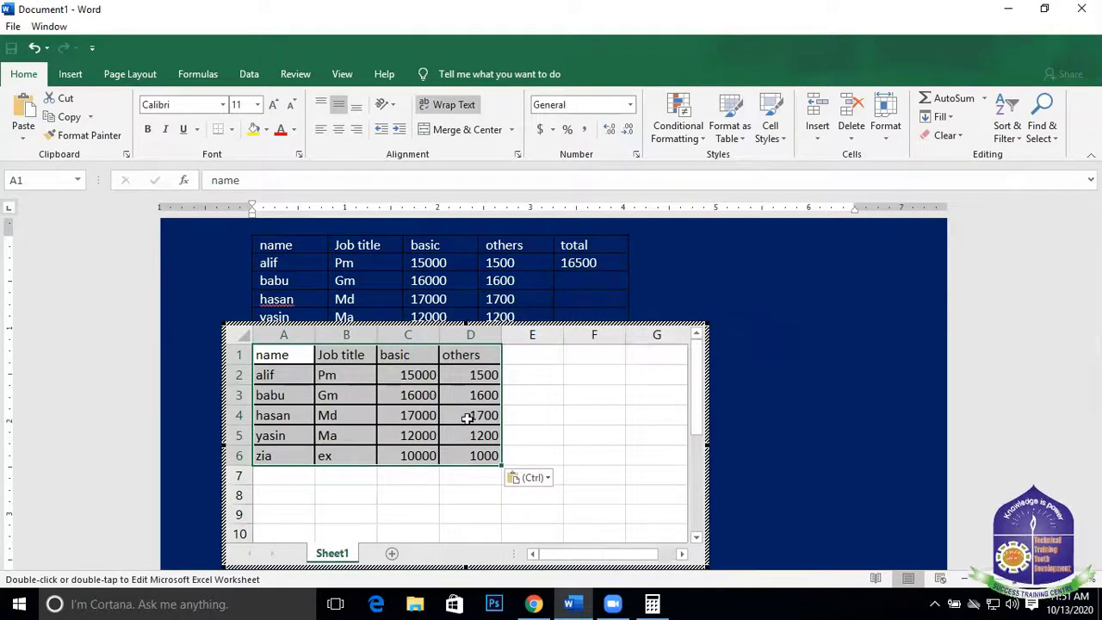
# Enter the header "TOTAL" in cell E1 of the embedded worksheet
pyautogui.click(525, 370)
pyautogui.click(527, 352)
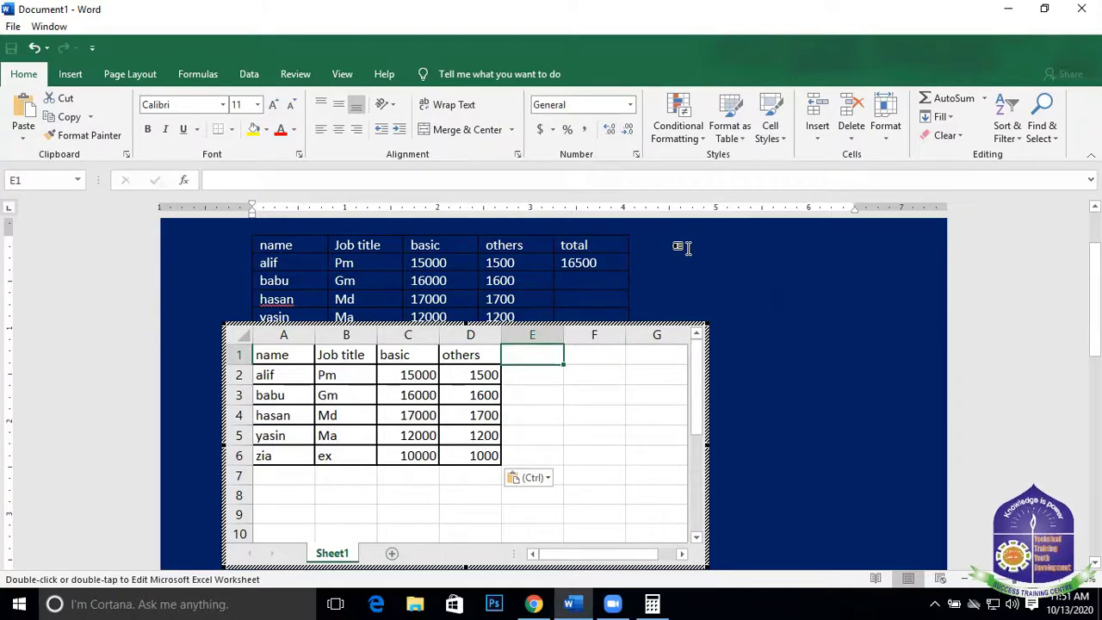
pyautogui.write('TO')
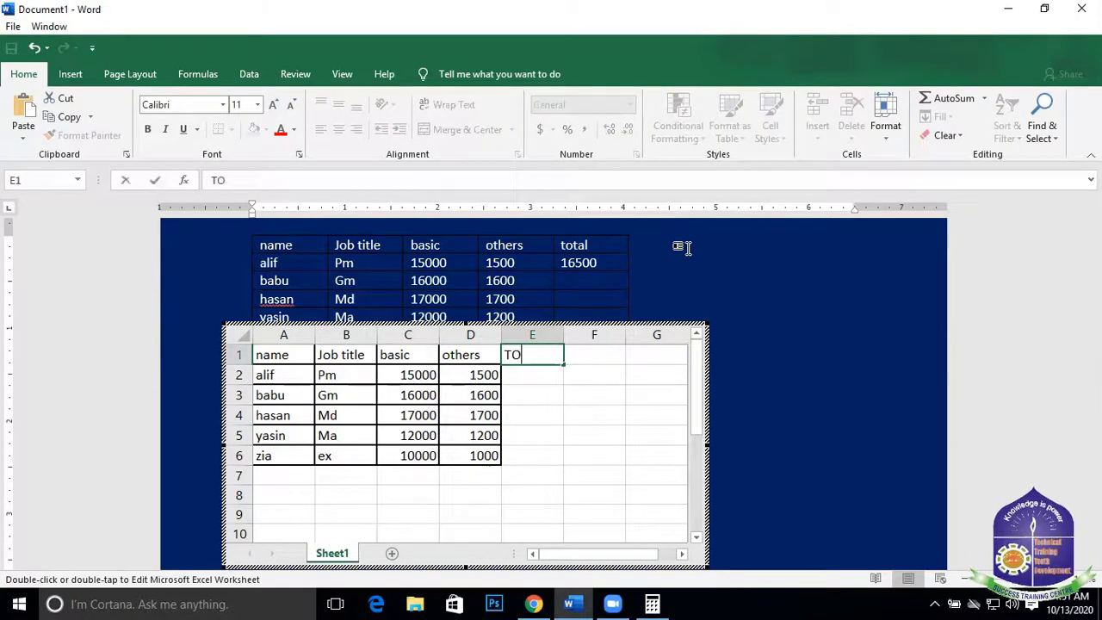
pyautogui.write('TAL')
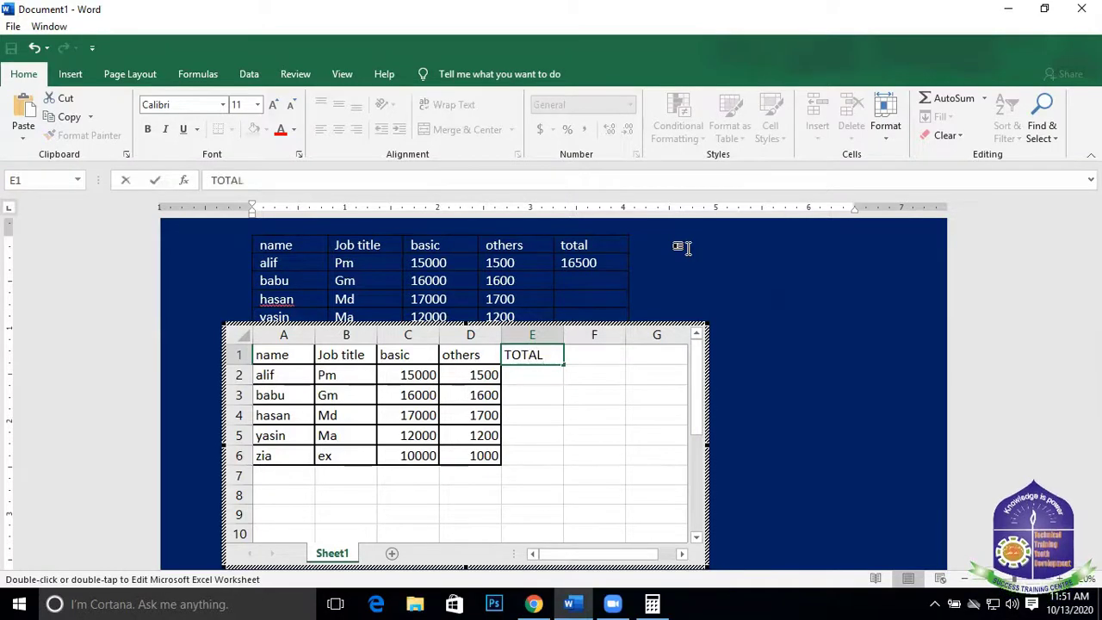
# Enter the formula =sum(C2+D2) in cell E2 and fill it down through E6
pyautogui.click(525, 379)
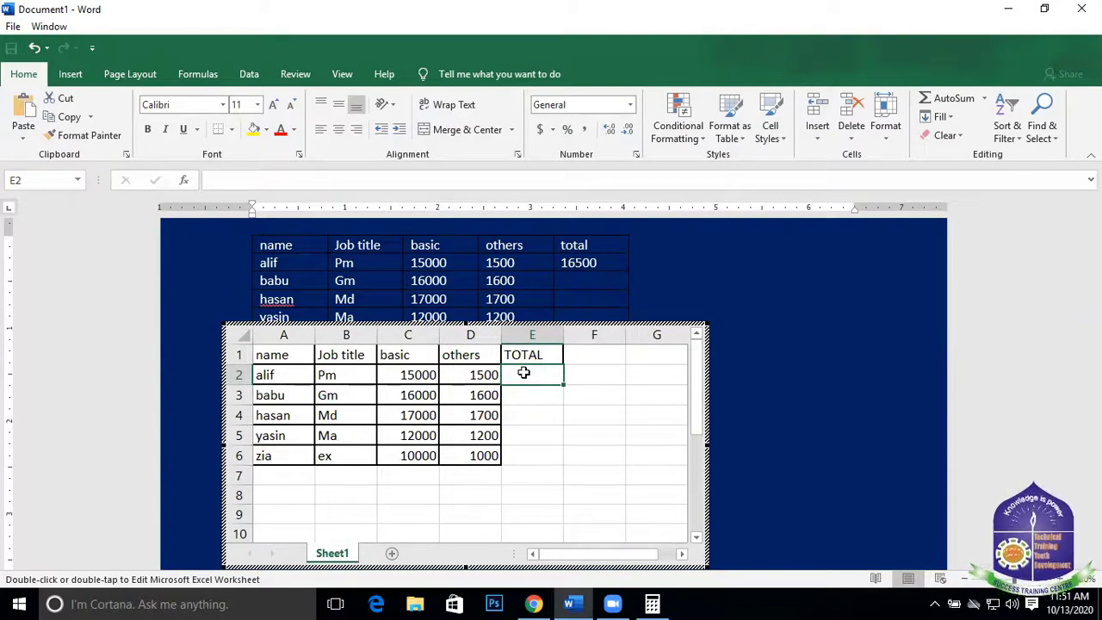
pyautogui.write('=')
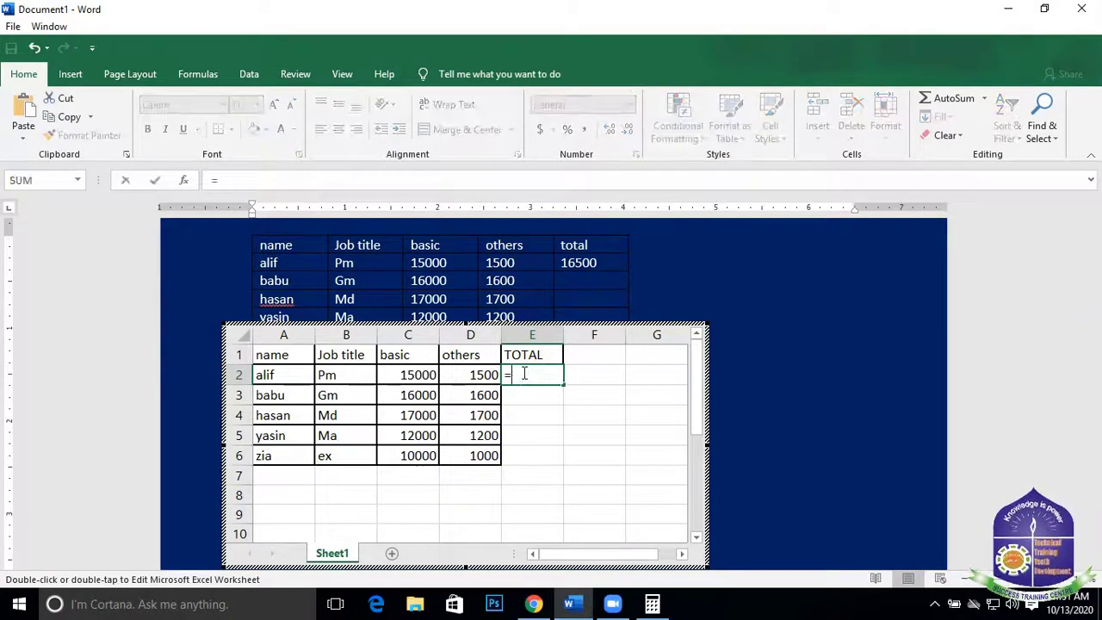
pyautogui.write('sum')
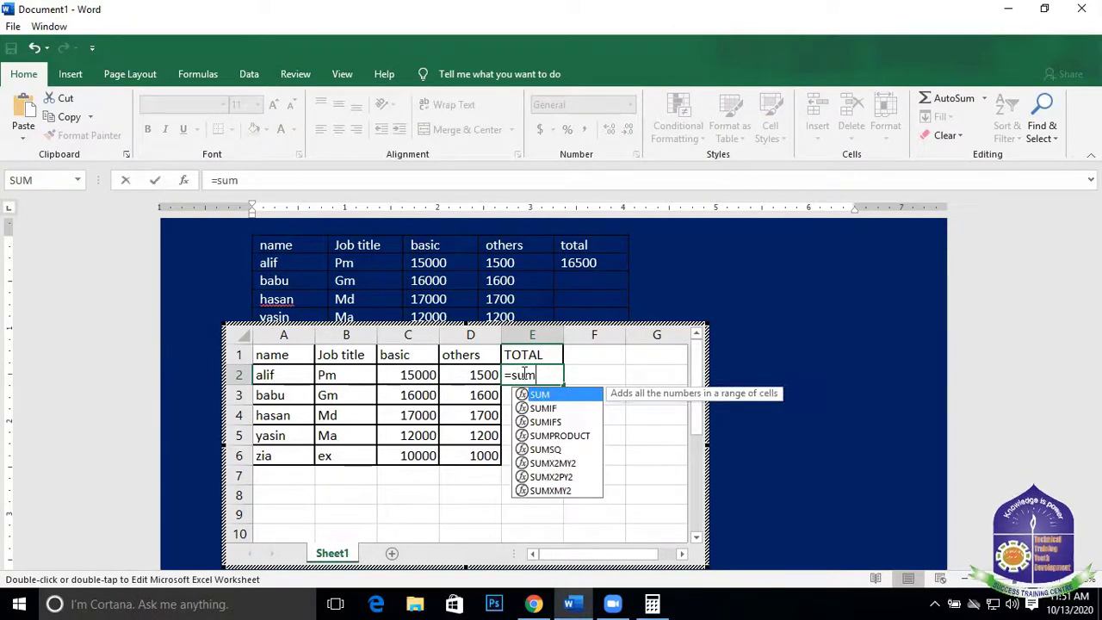
pyautogui.write('(')
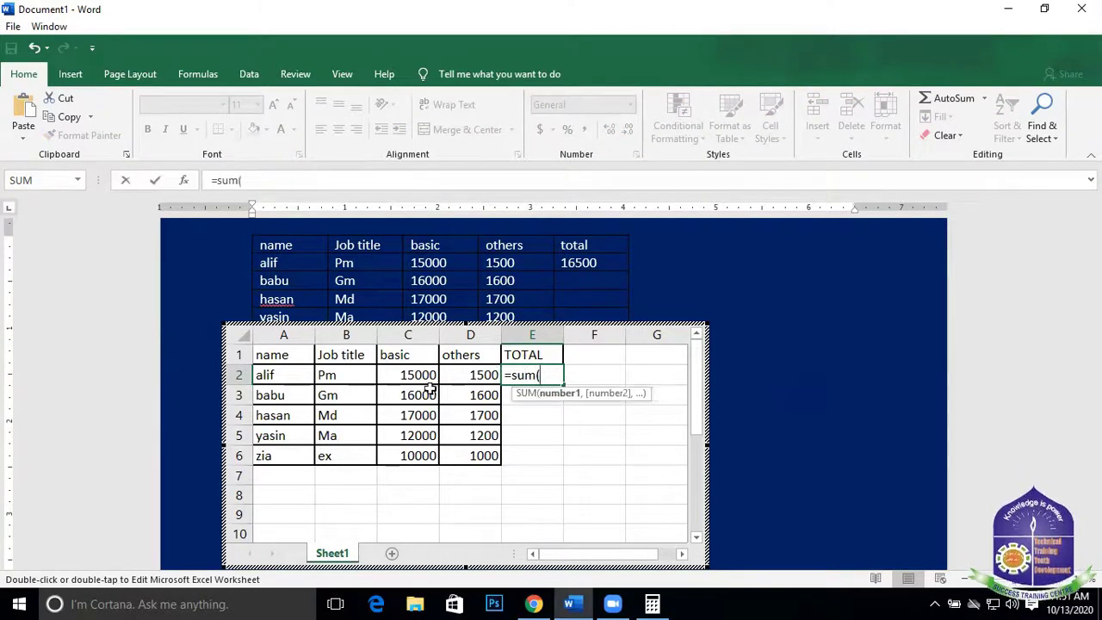
pyautogui.click(402, 376)
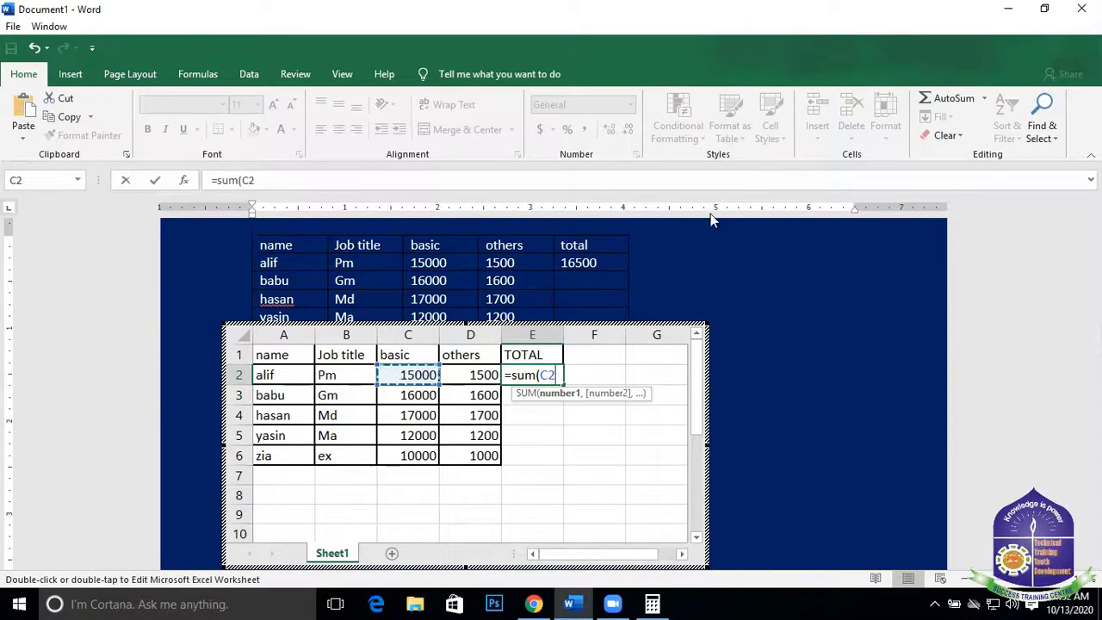
pyautogui.write('+')
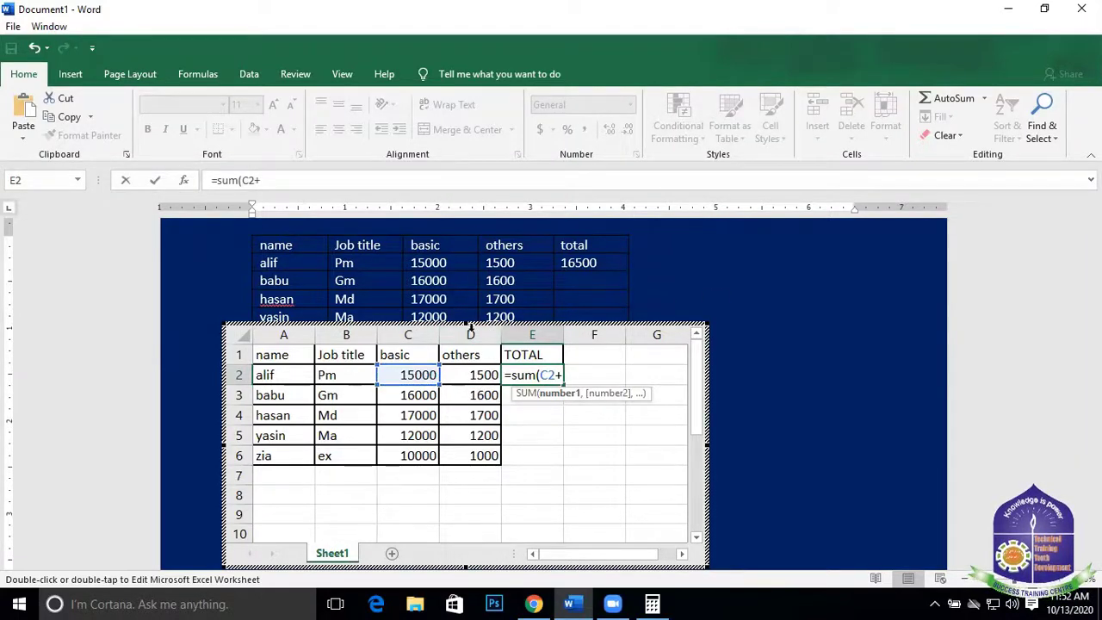
pyautogui.click(479, 373)
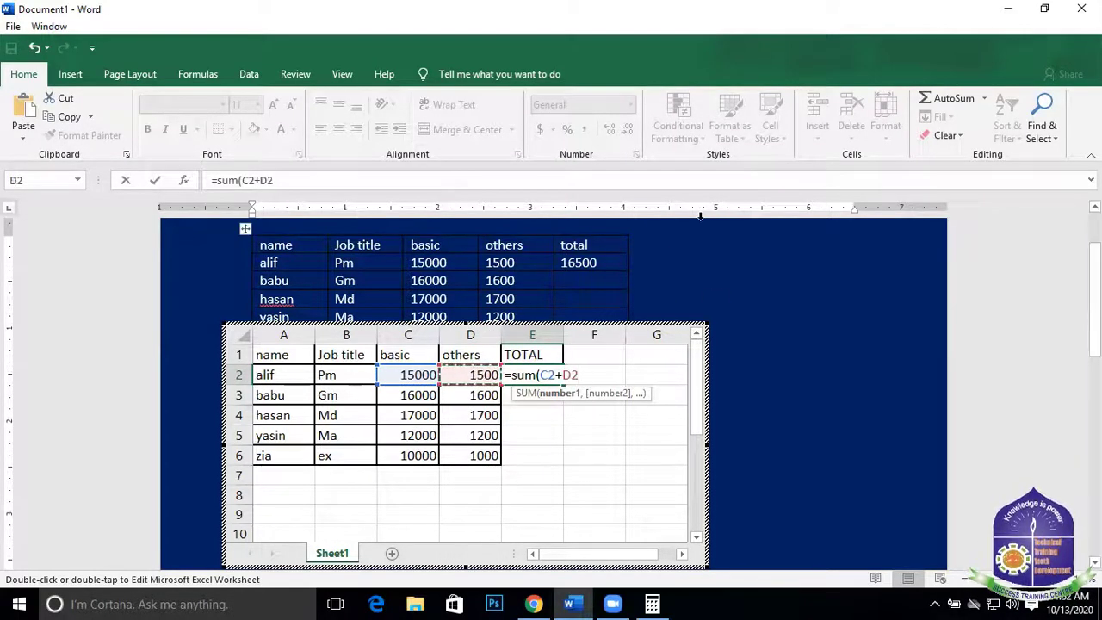
pyautogui.write(')')
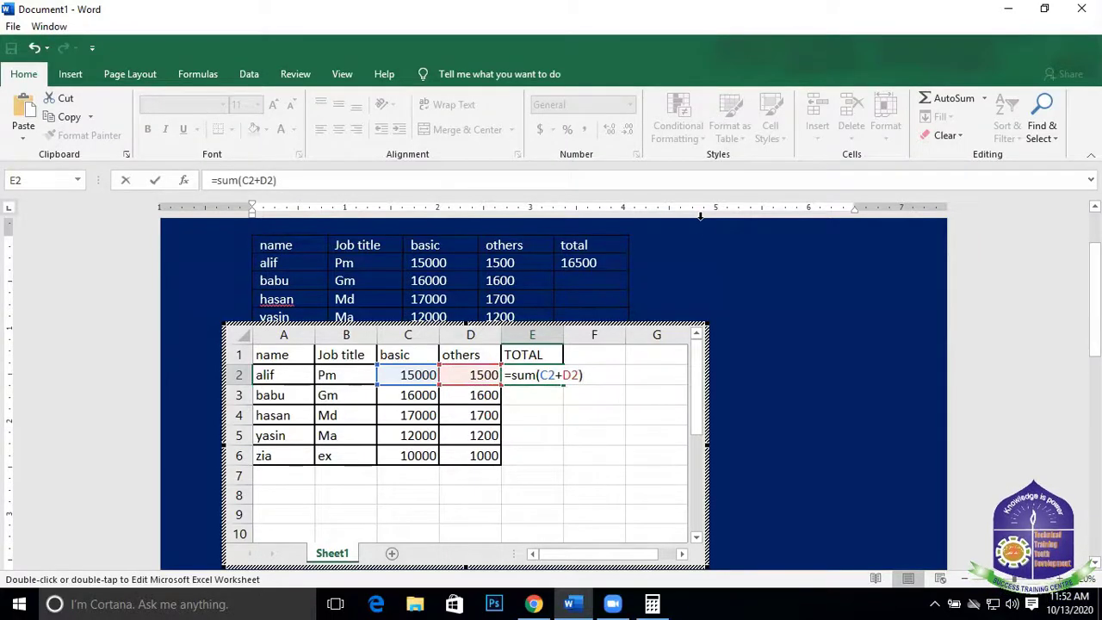
pyautogui.press('Return')
pyautogui.click(528, 374)
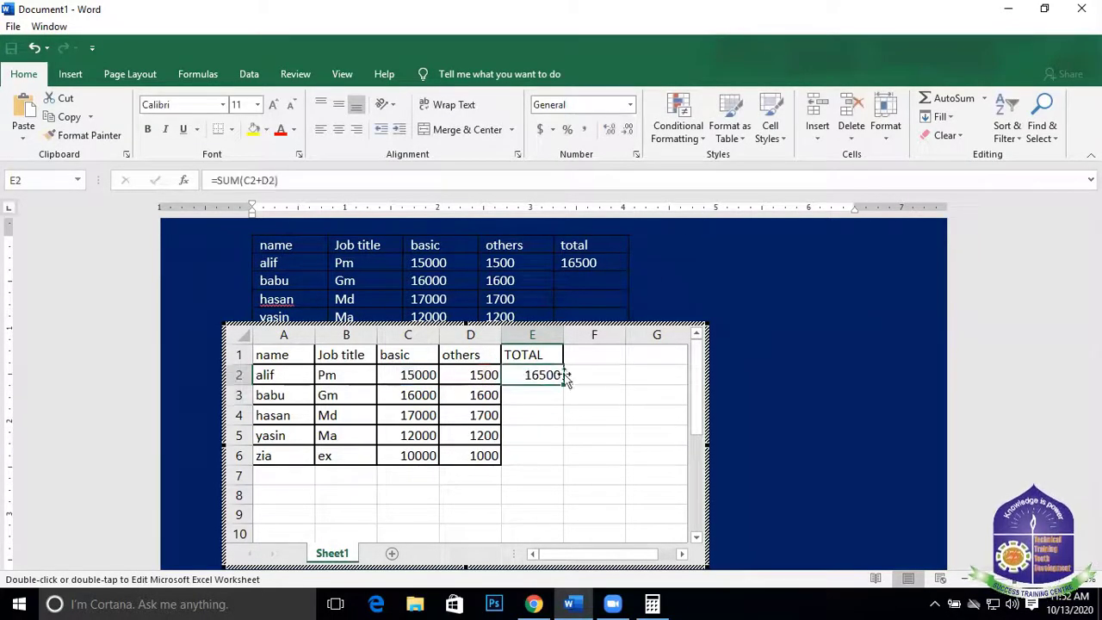
pyautogui.moveTo(561, 382); pyautogui.dragTo(571, 473)
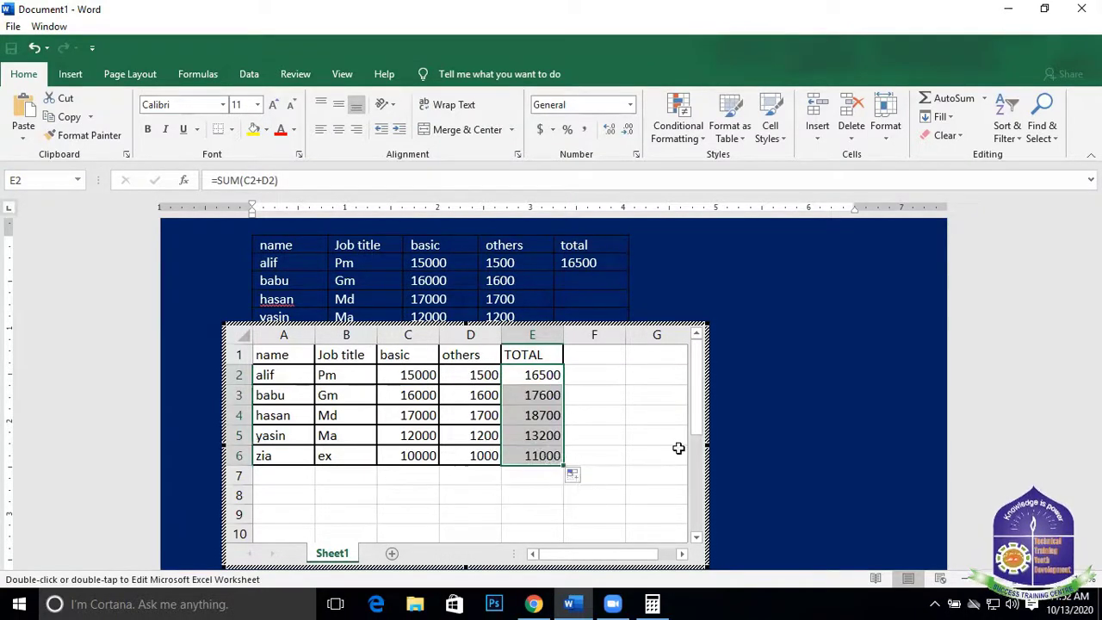